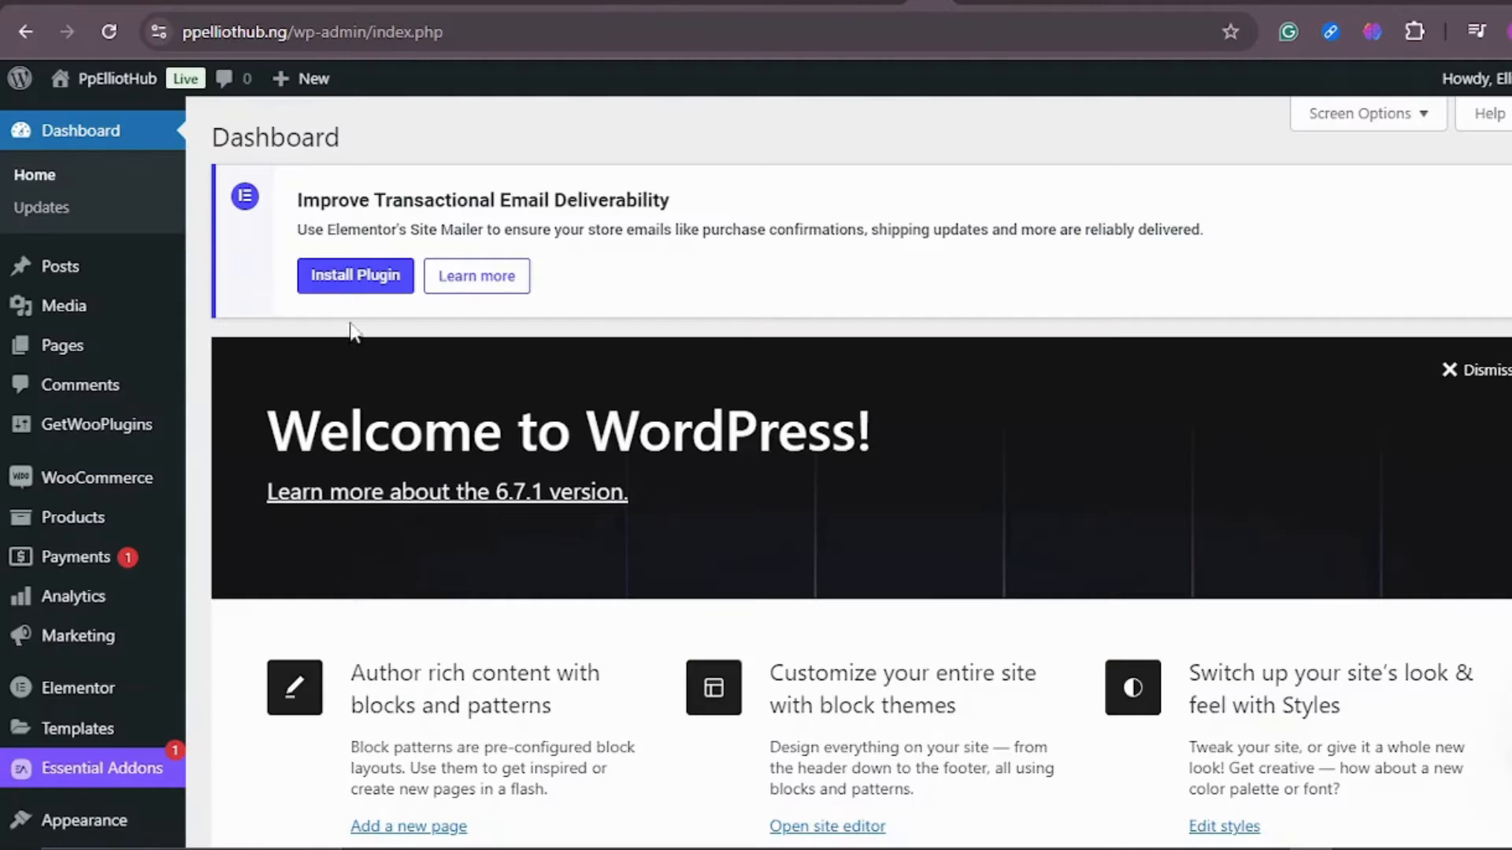
Go to the site's installed themes and open the page for adding a new theme
{"action": "scroll", "coordinate": [350, 330], "scroll_direction": "down", "scroll_amount": 4}
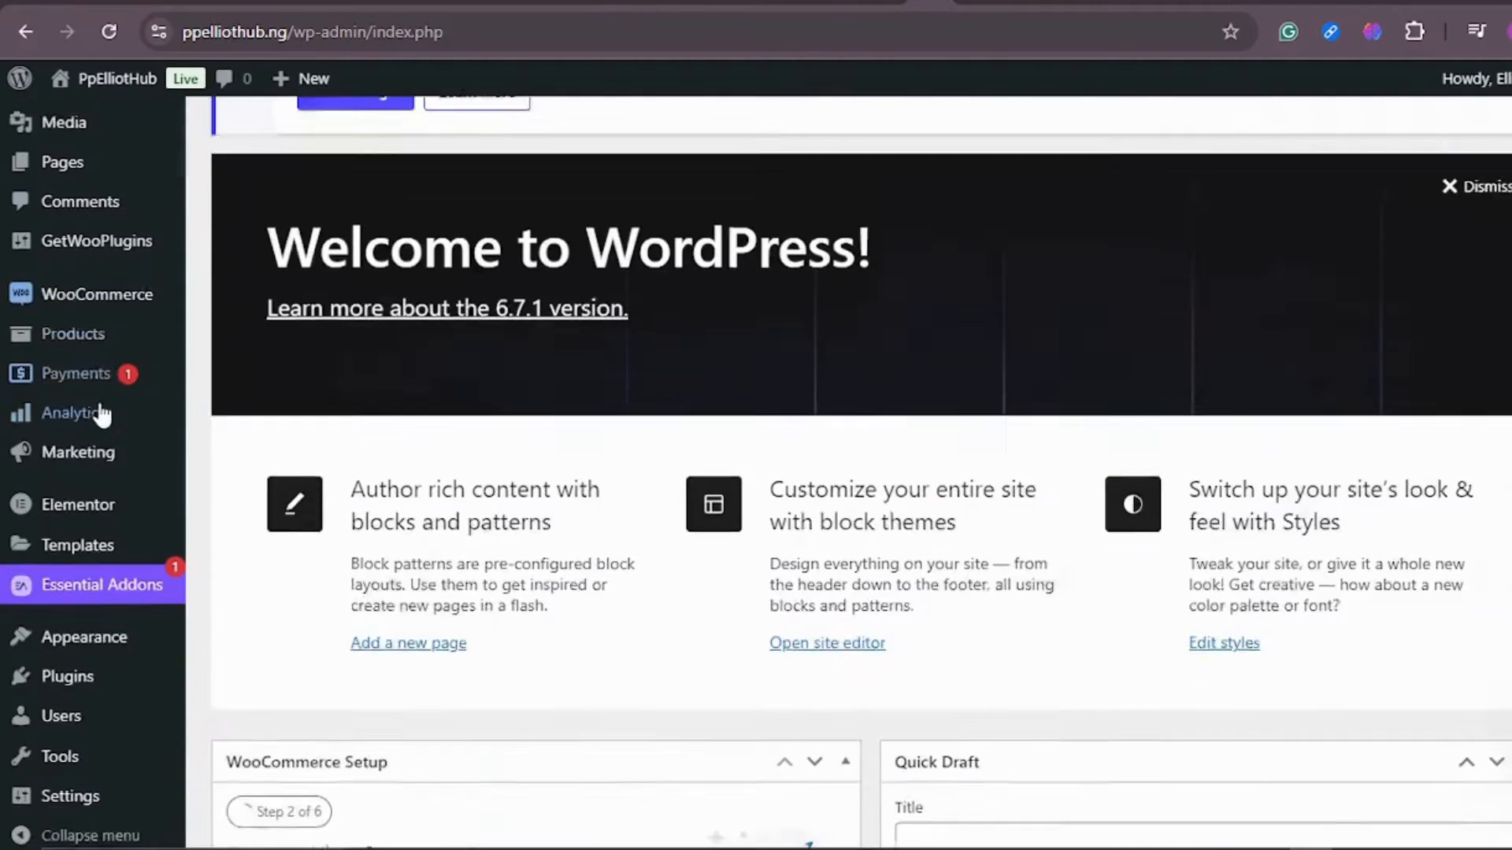
{"action": "mouse_move", "coordinate": [110, 630]}
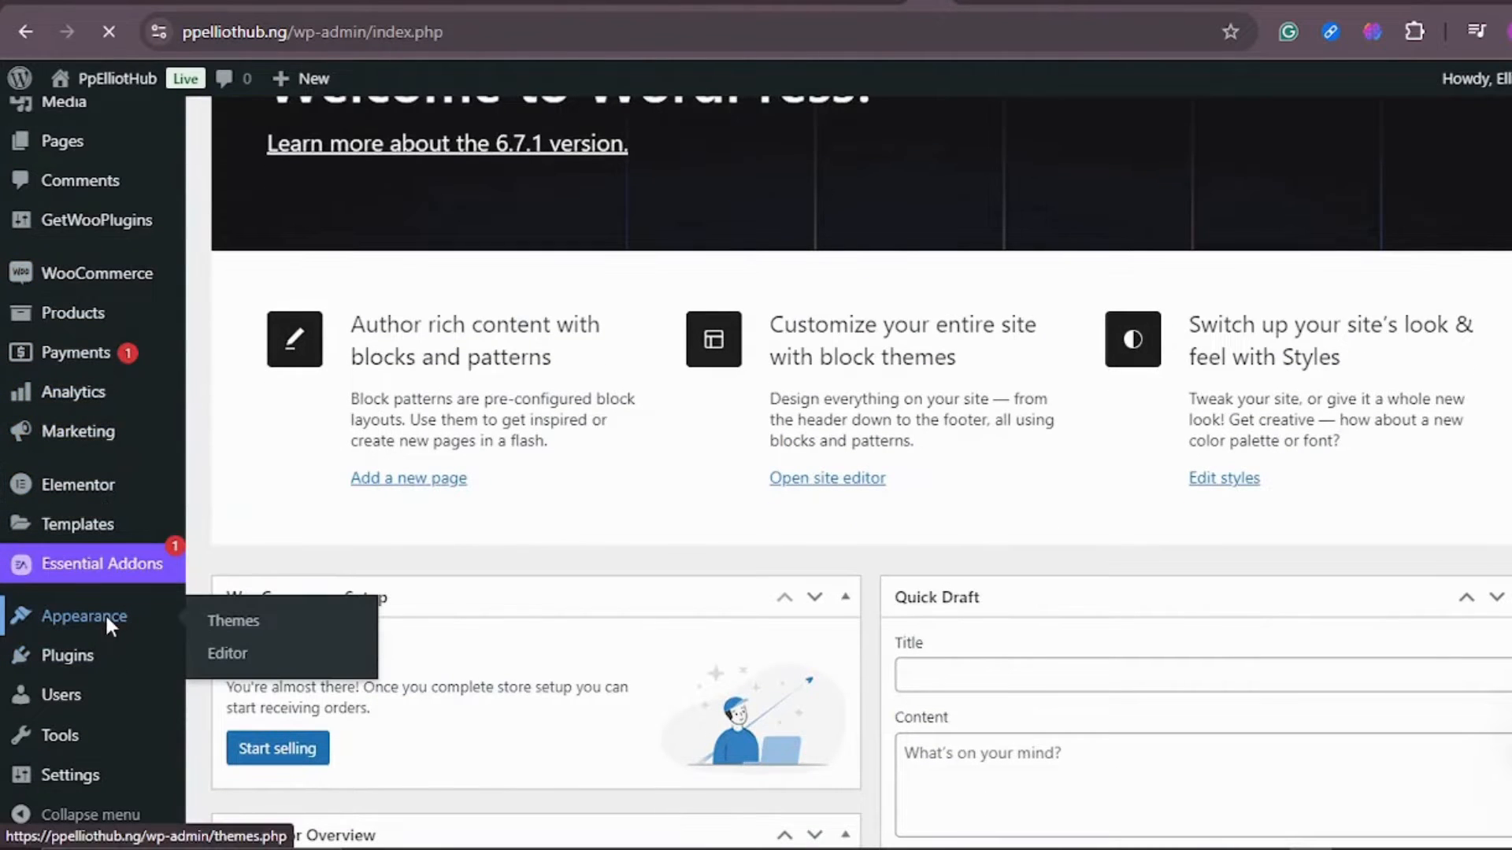
{"action": "left_click", "coordinate": [293, 621]}
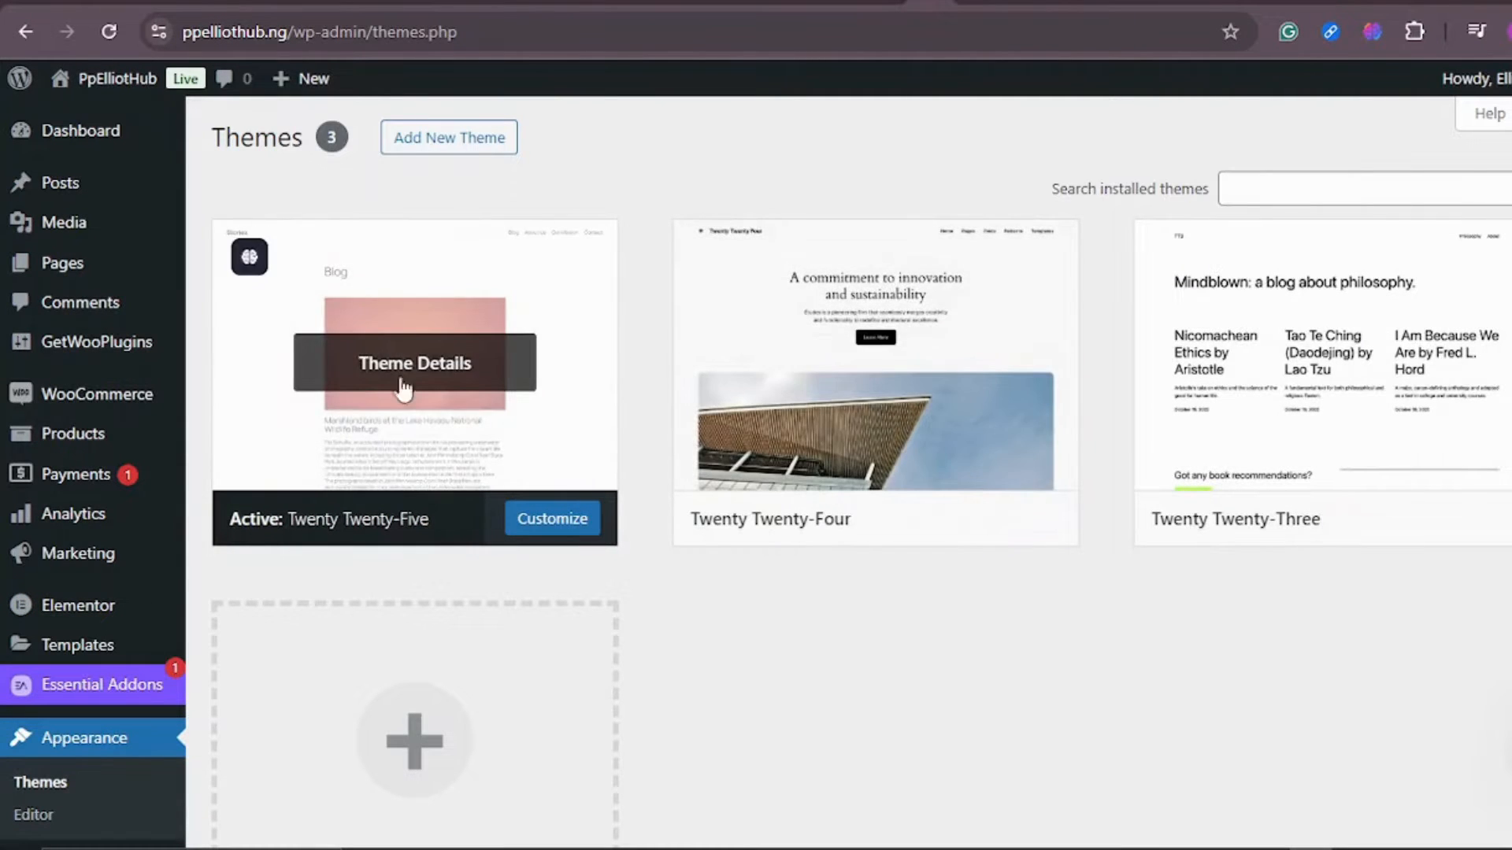
{"action": "left_click", "coordinate": [463, 147]}
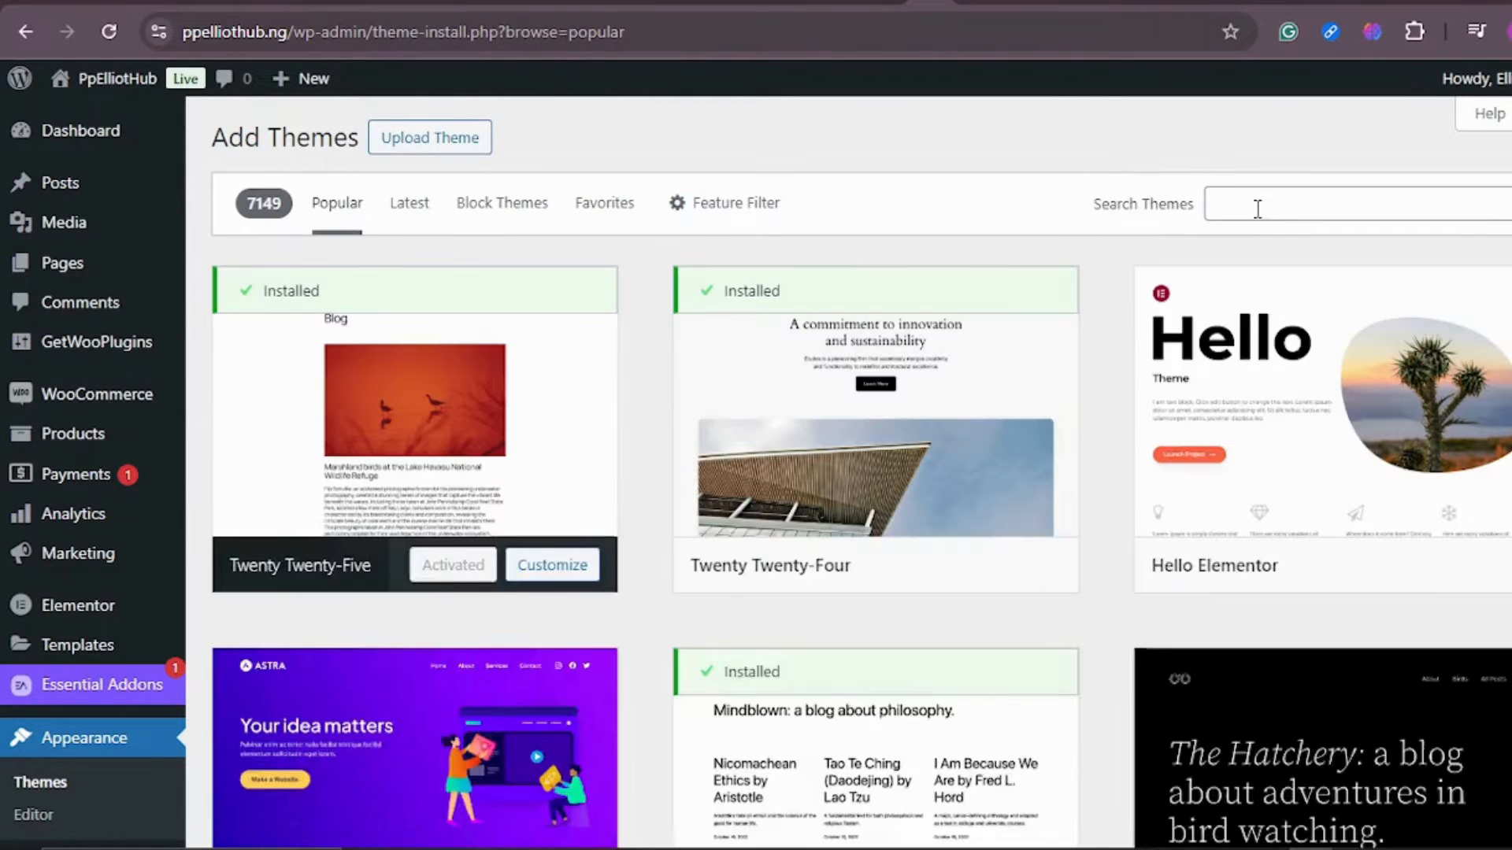
Find the Astra theme by searching the theme directory for "astra", and install and activate it
{"action": "left_click", "coordinate": [1257, 206]}
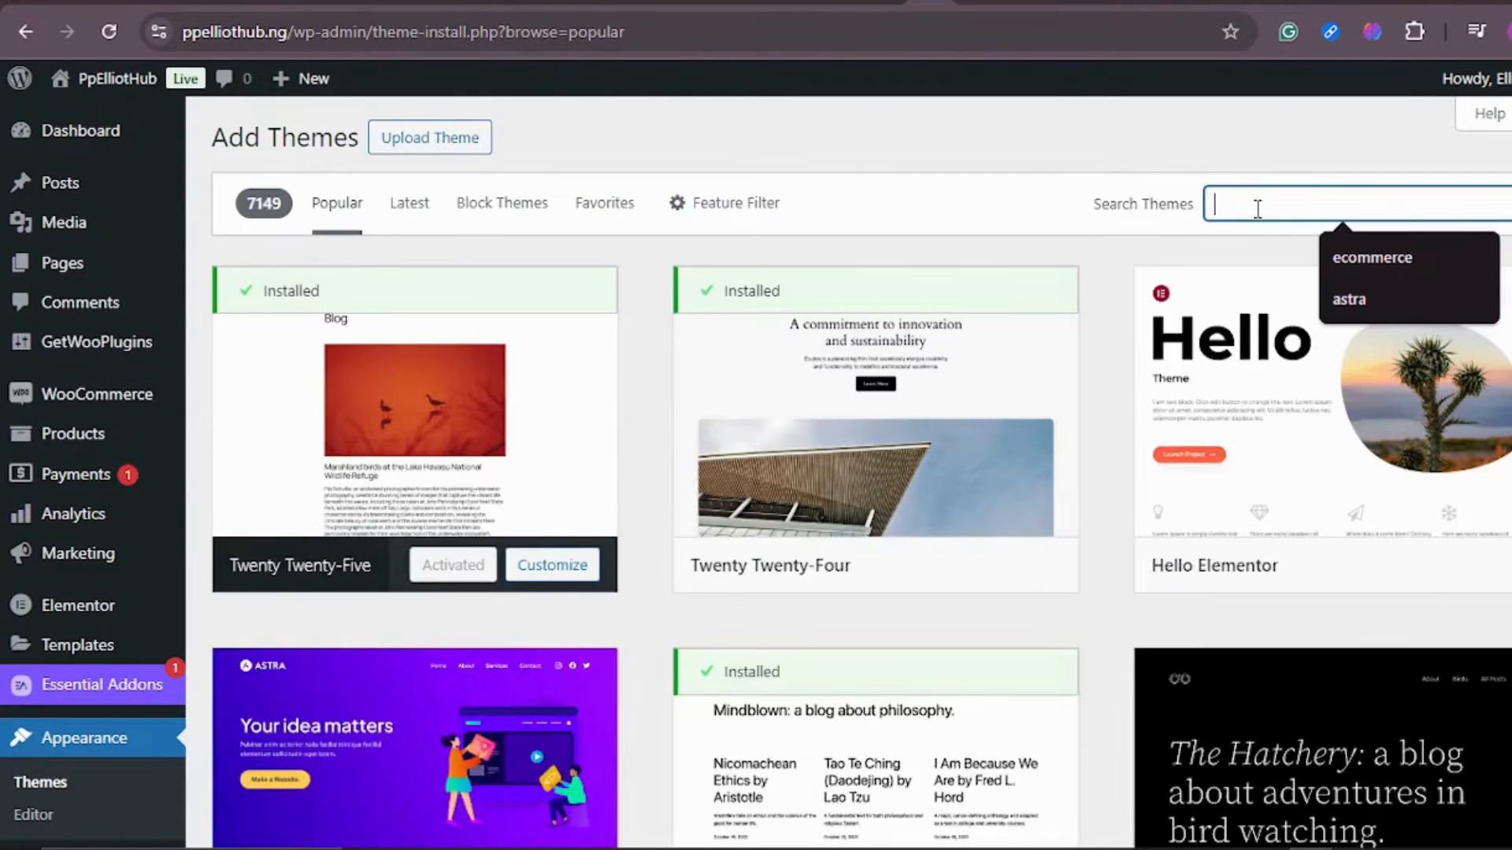
{"action": "scroll", "coordinate": [1103, 405], "scroll_direction": "down", "scroll_amount": 10}
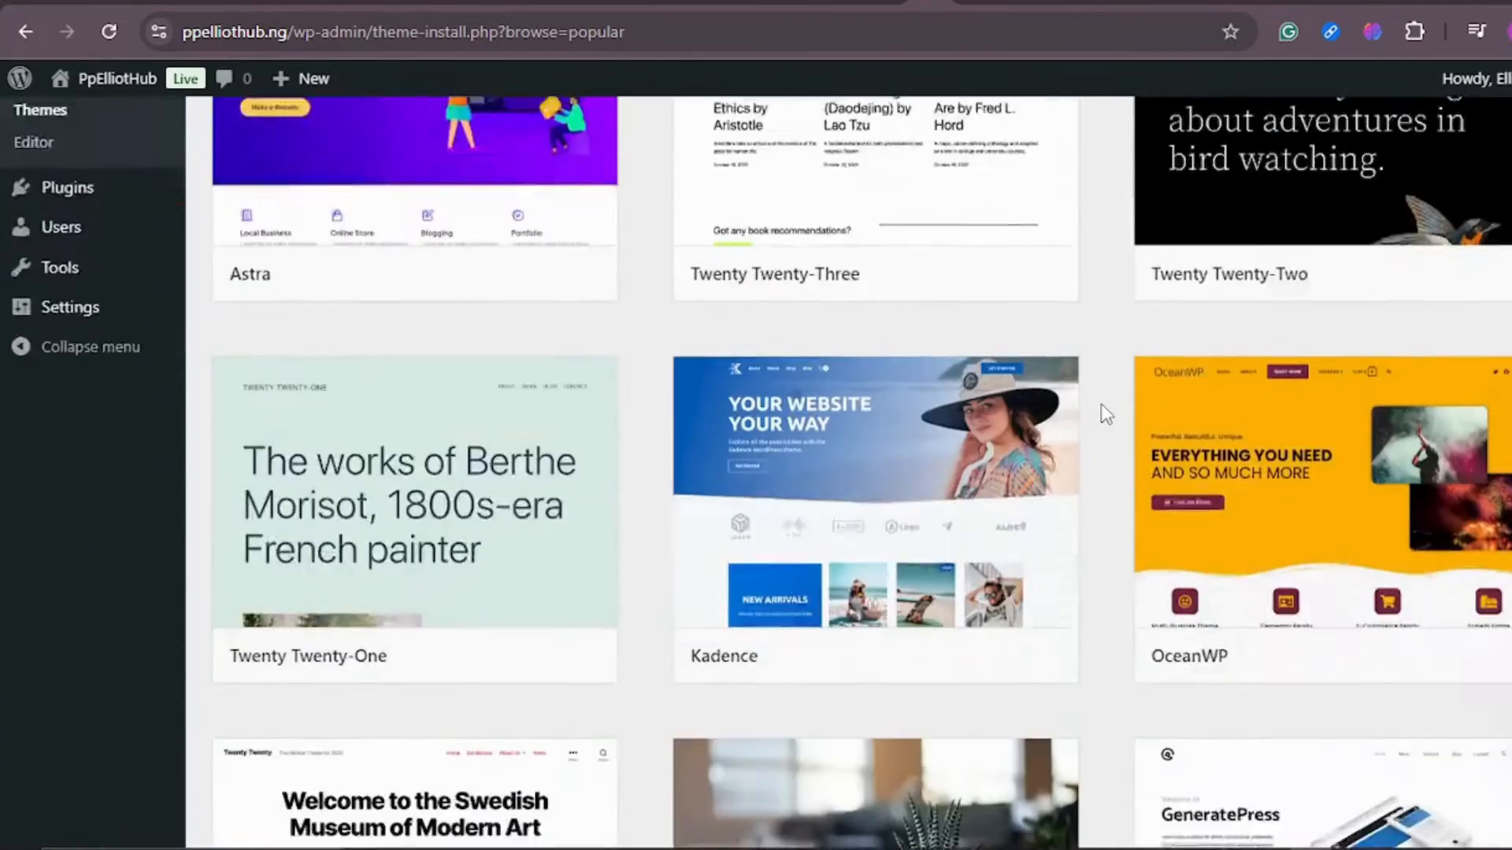
{"action": "scroll", "coordinate": [1103, 405], "scroll_direction": "down", "scroll_amount": 6}
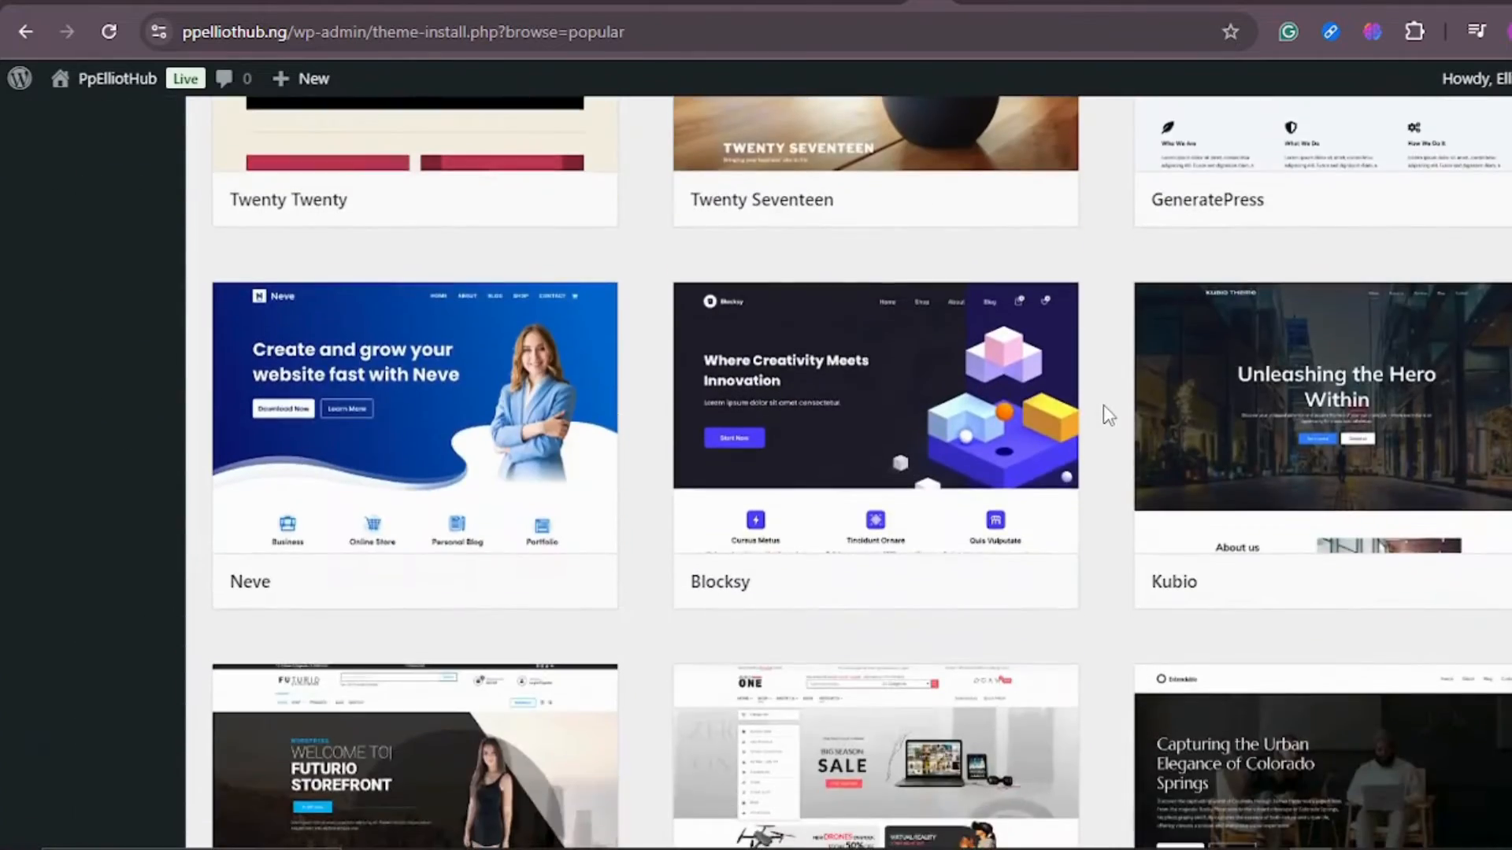
{"action": "scroll", "coordinate": [1103, 405], "scroll_direction": "down", "scroll_amount": 5}
{"action": "scroll", "coordinate": [1103, 400], "scroll_direction": "up", "scroll_amount": 20}
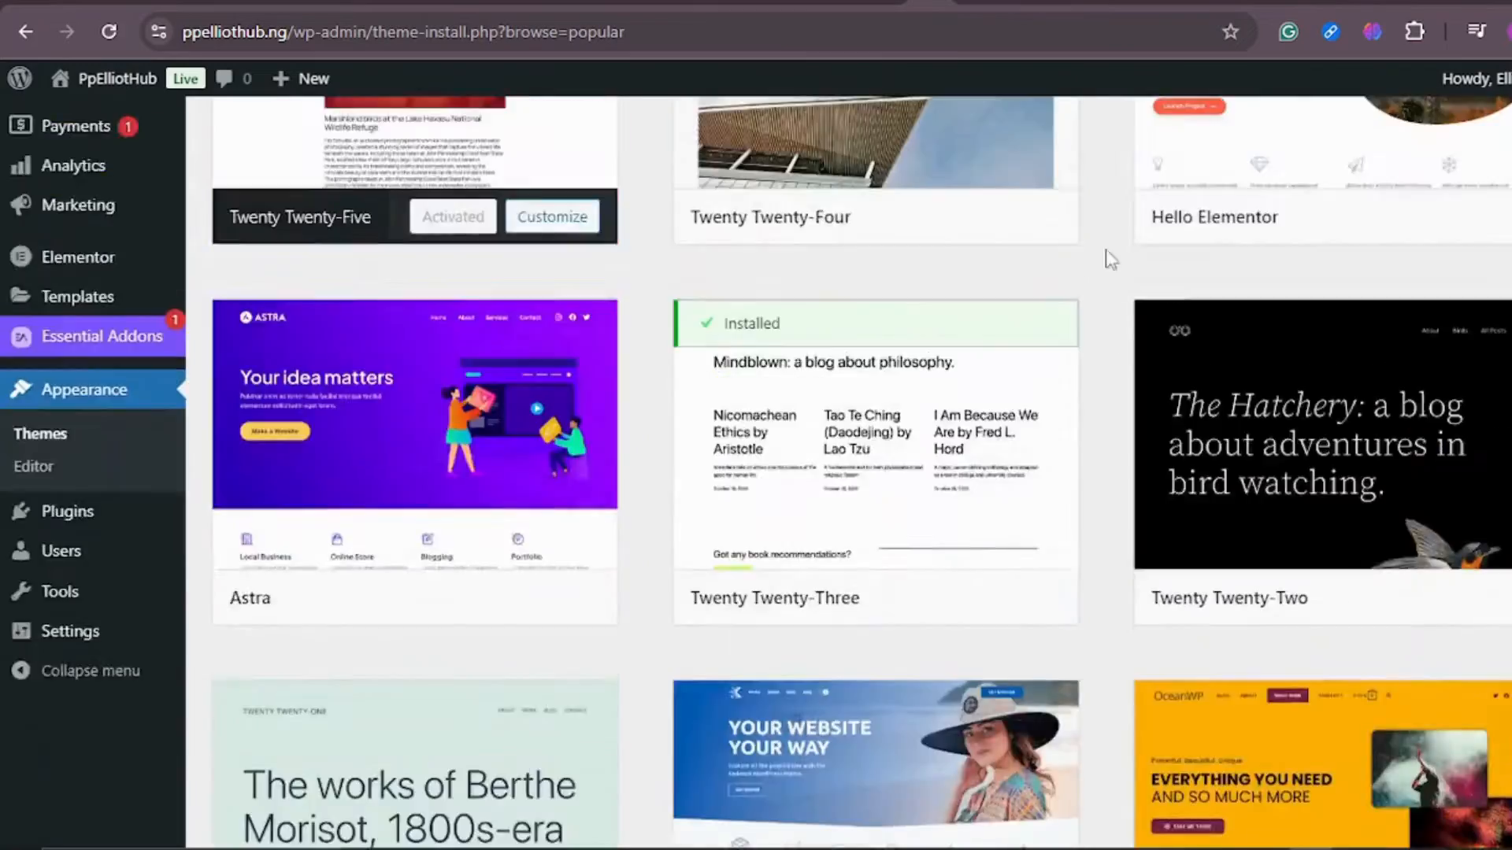
{"action": "type", "text": "a"}
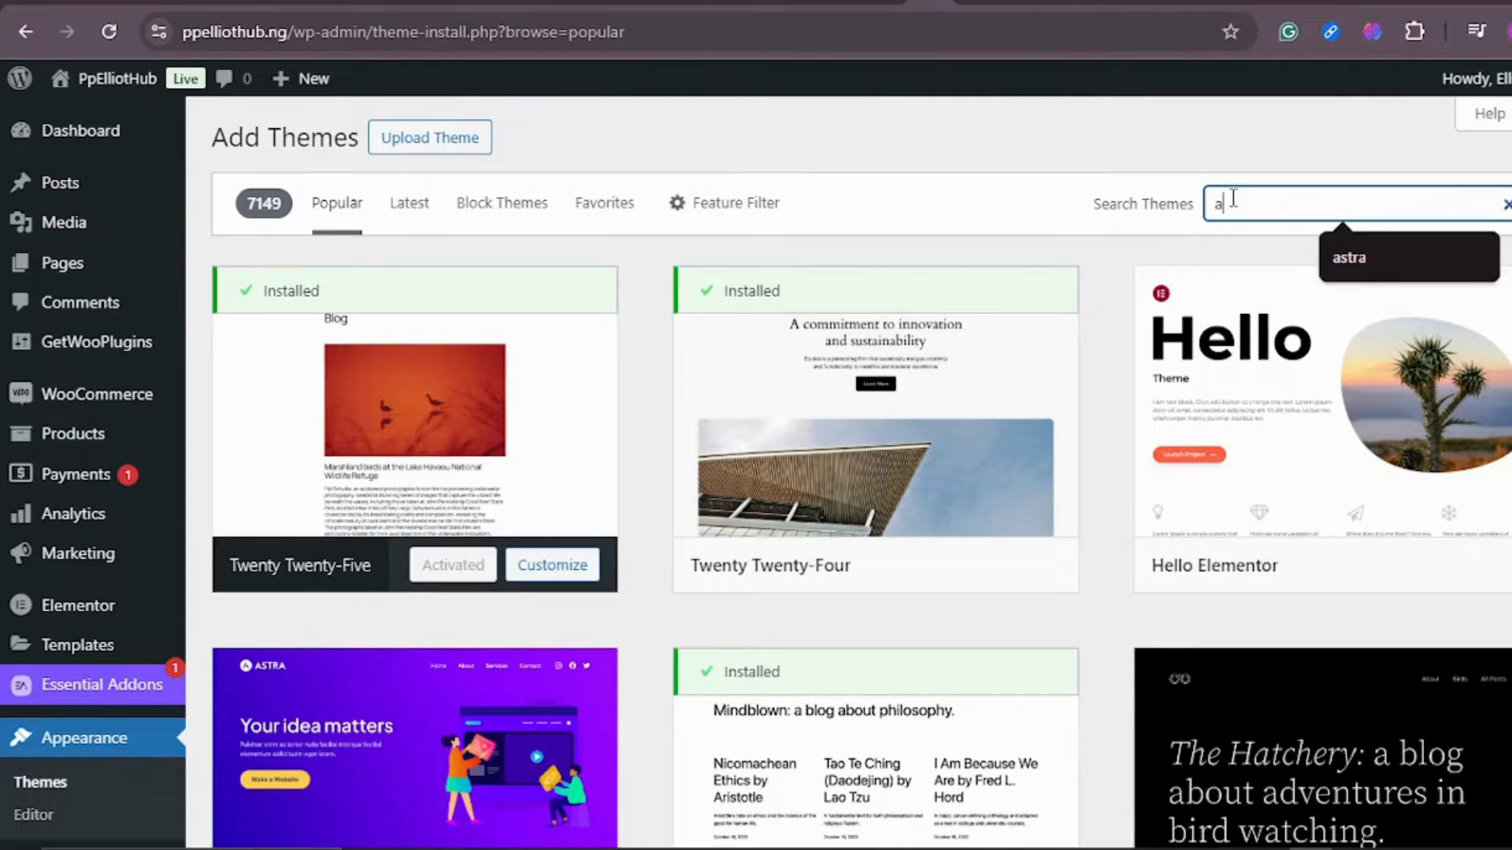
{"action": "type", "text": "stra"}
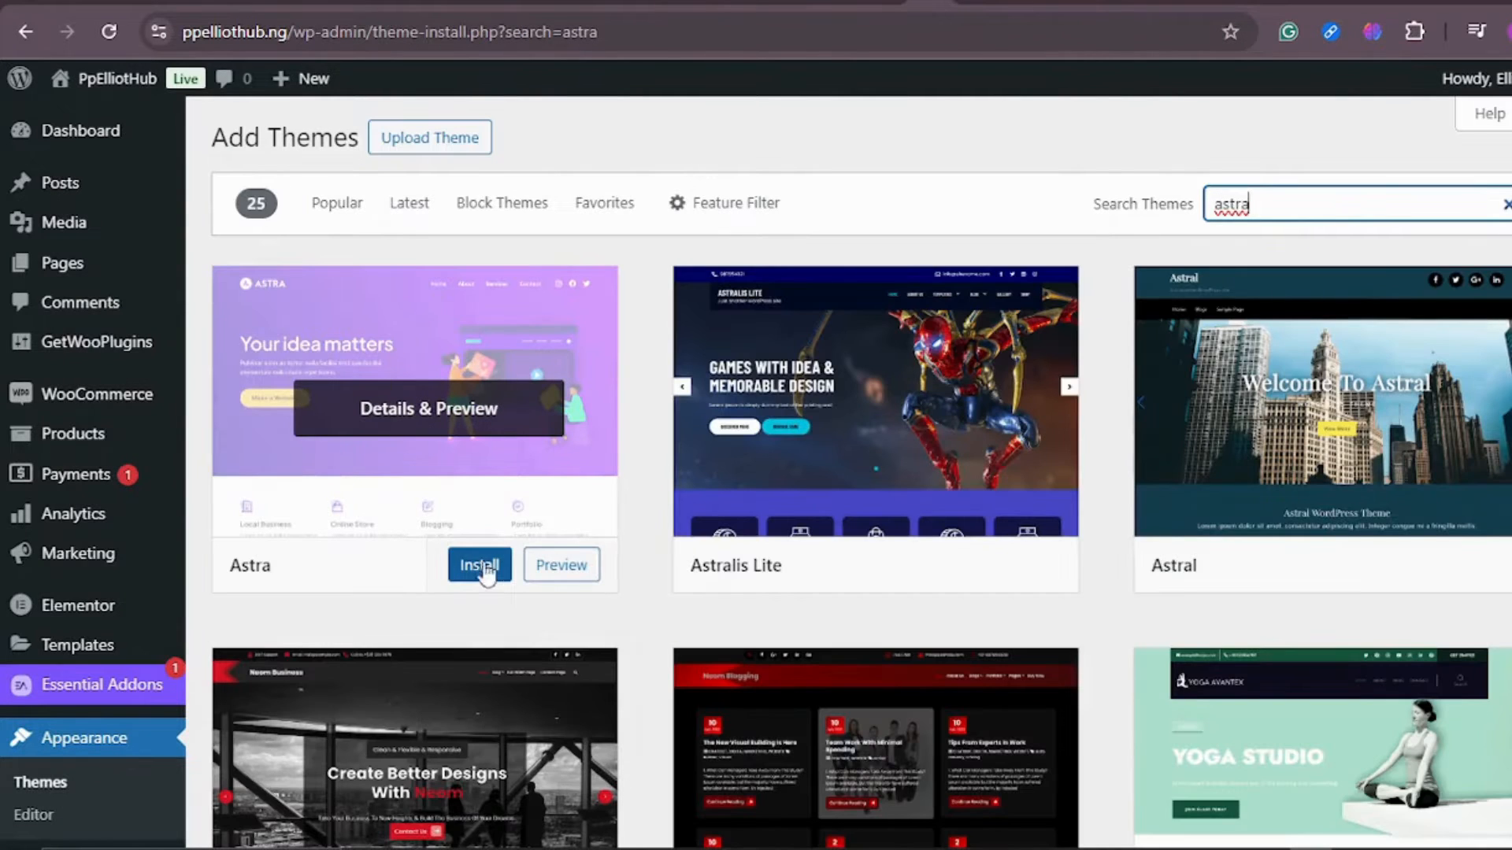
{"action": "left_click", "coordinate": [470, 575]}
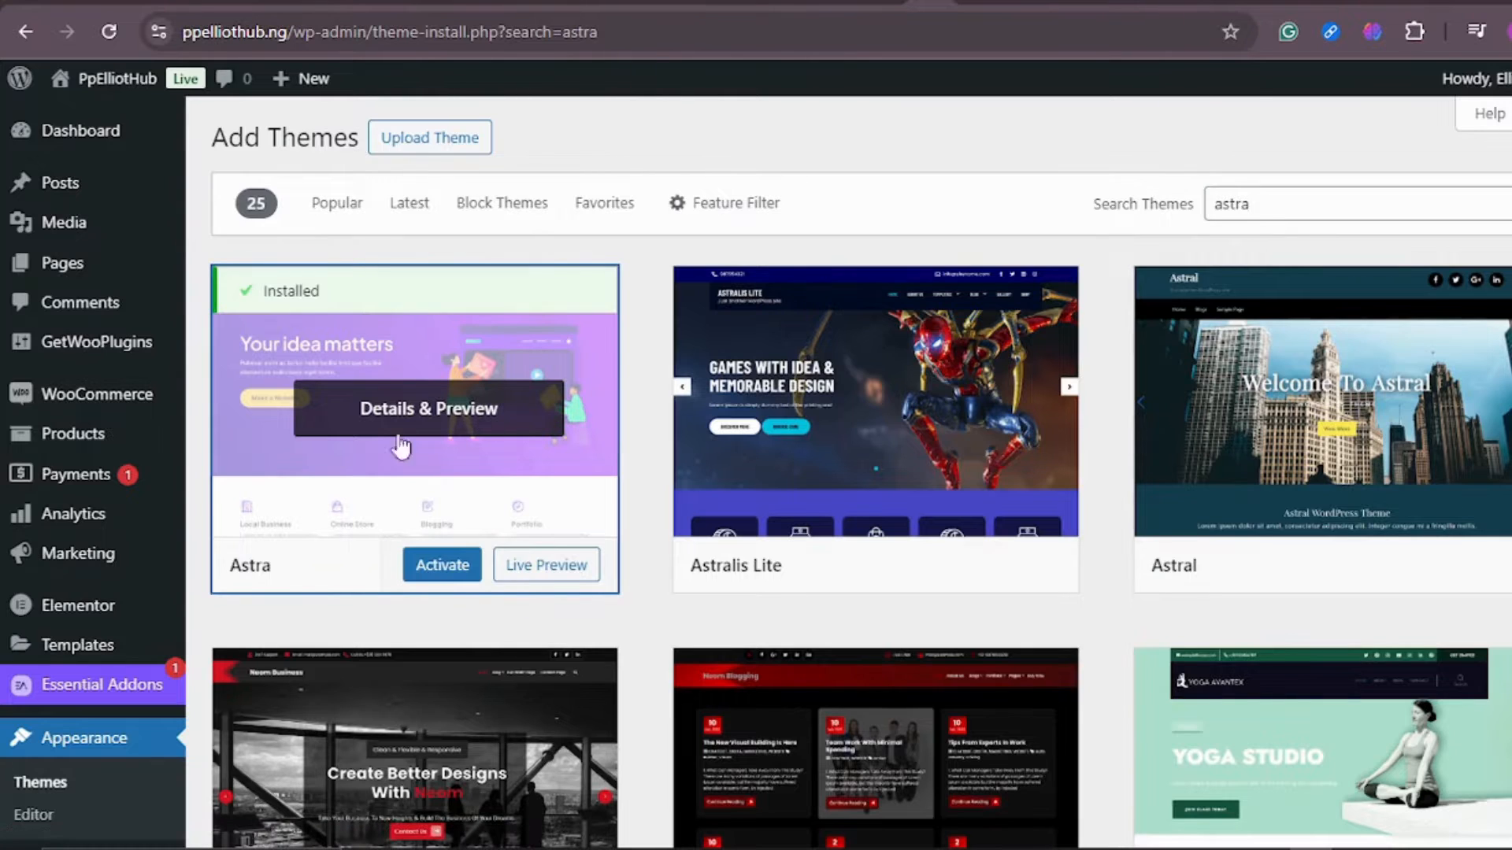
{"action": "left_click", "coordinate": [442, 567]}
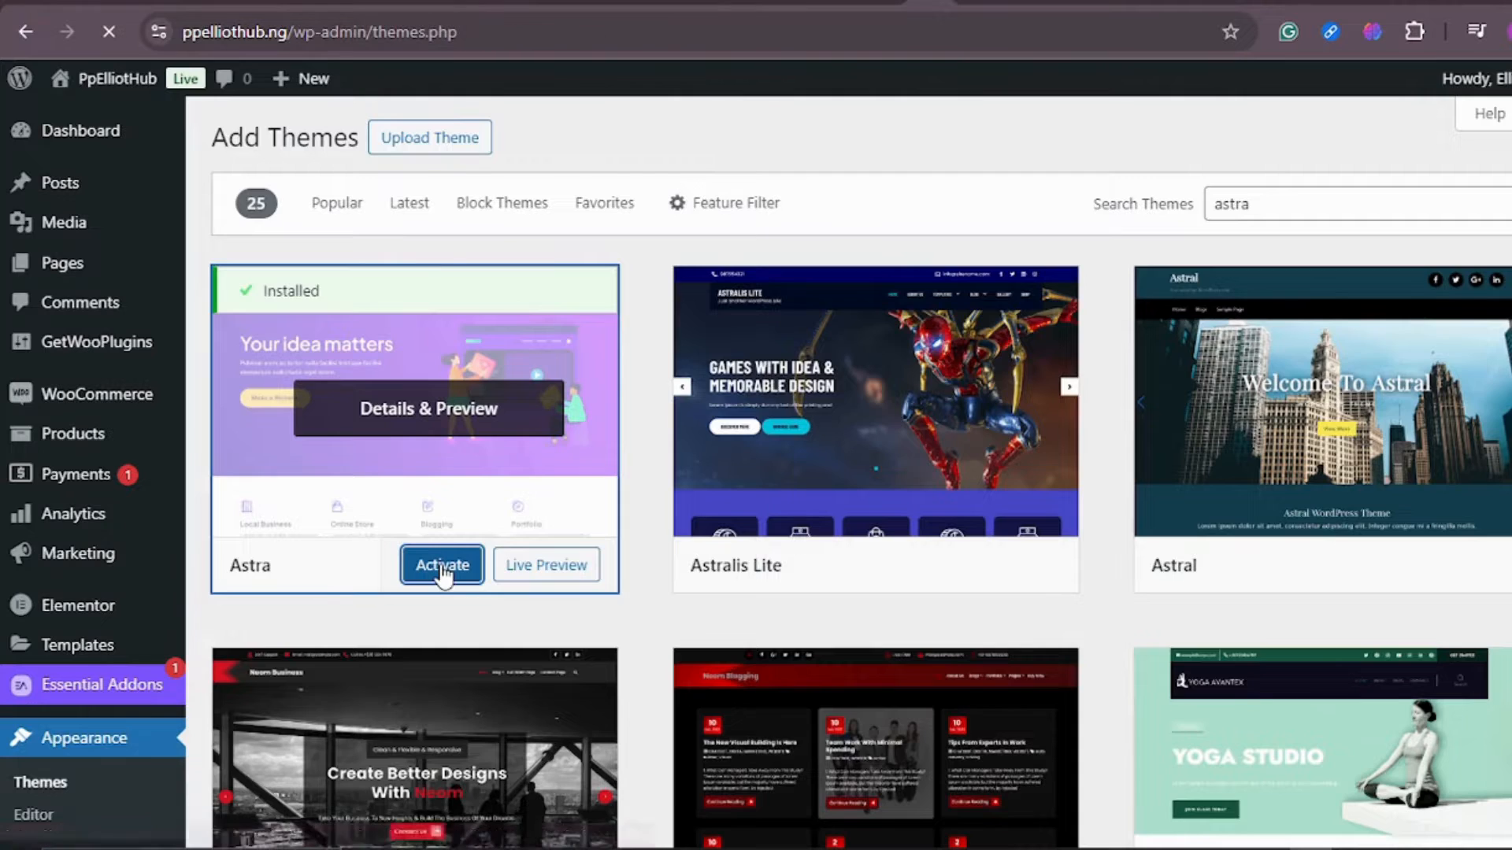
Start the Starter Templates setup with Classic Starter Templates and Elementor as page builder, declining the AI builder offer
{"action": "scroll", "coordinate": [819, 435], "scroll_direction": "down", "scroll_amount": 2}
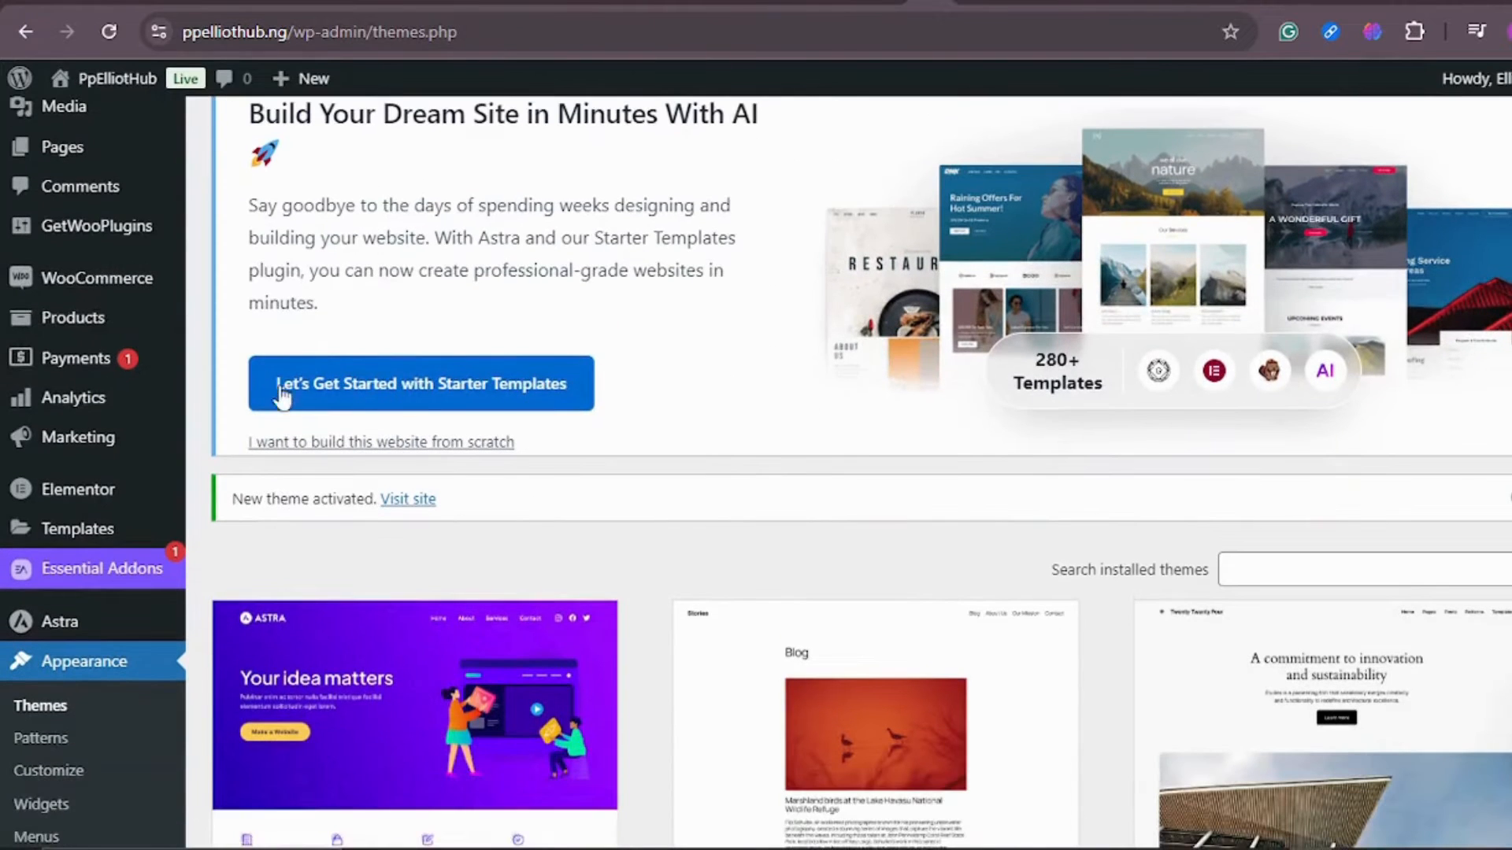
{"action": "left_click", "coordinate": [520, 397]}
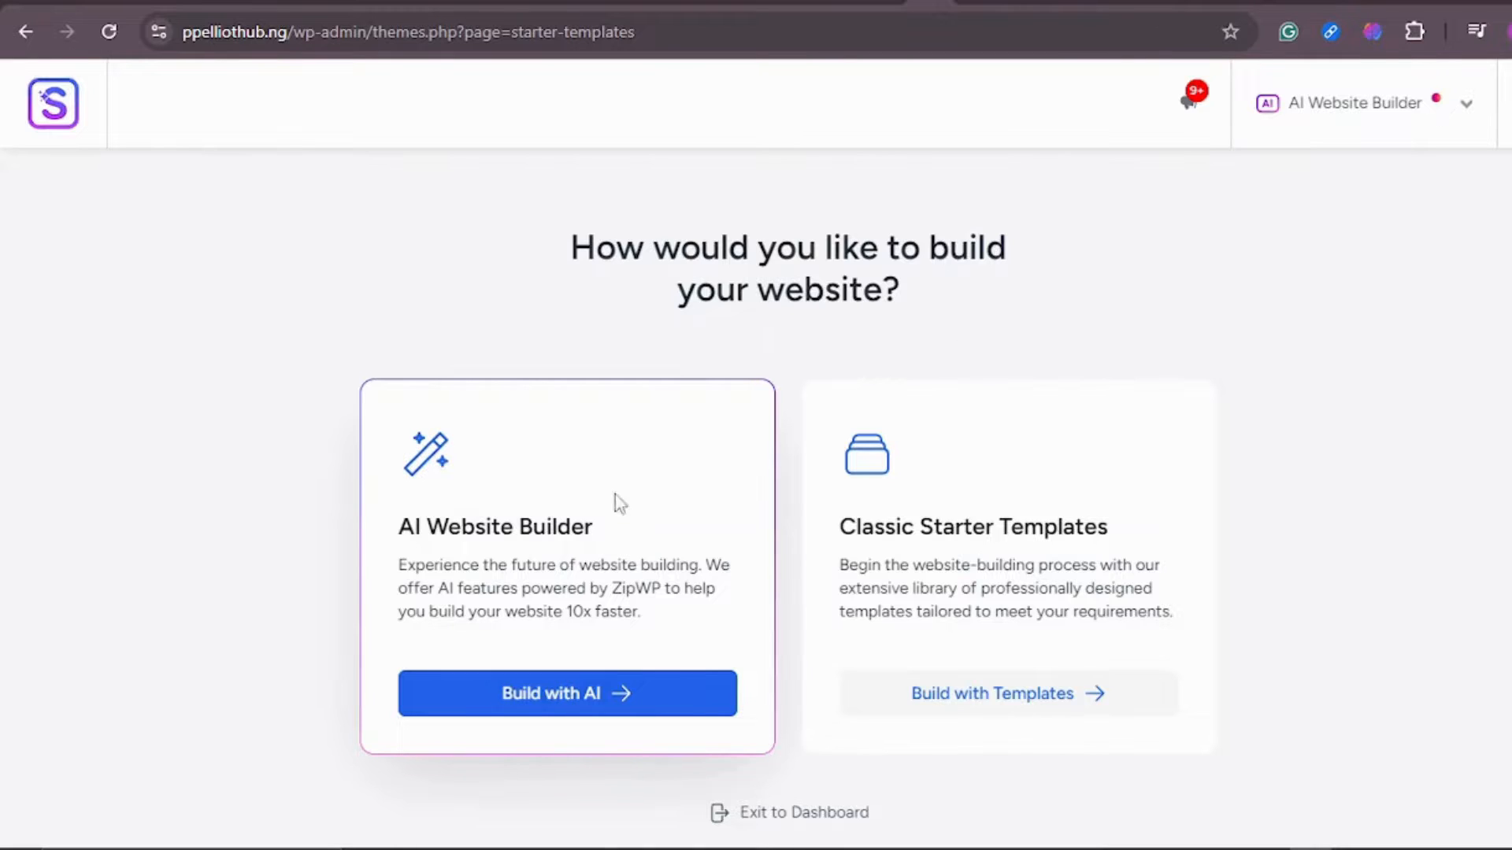
{"action": "left_click", "coordinate": [1038, 705]}
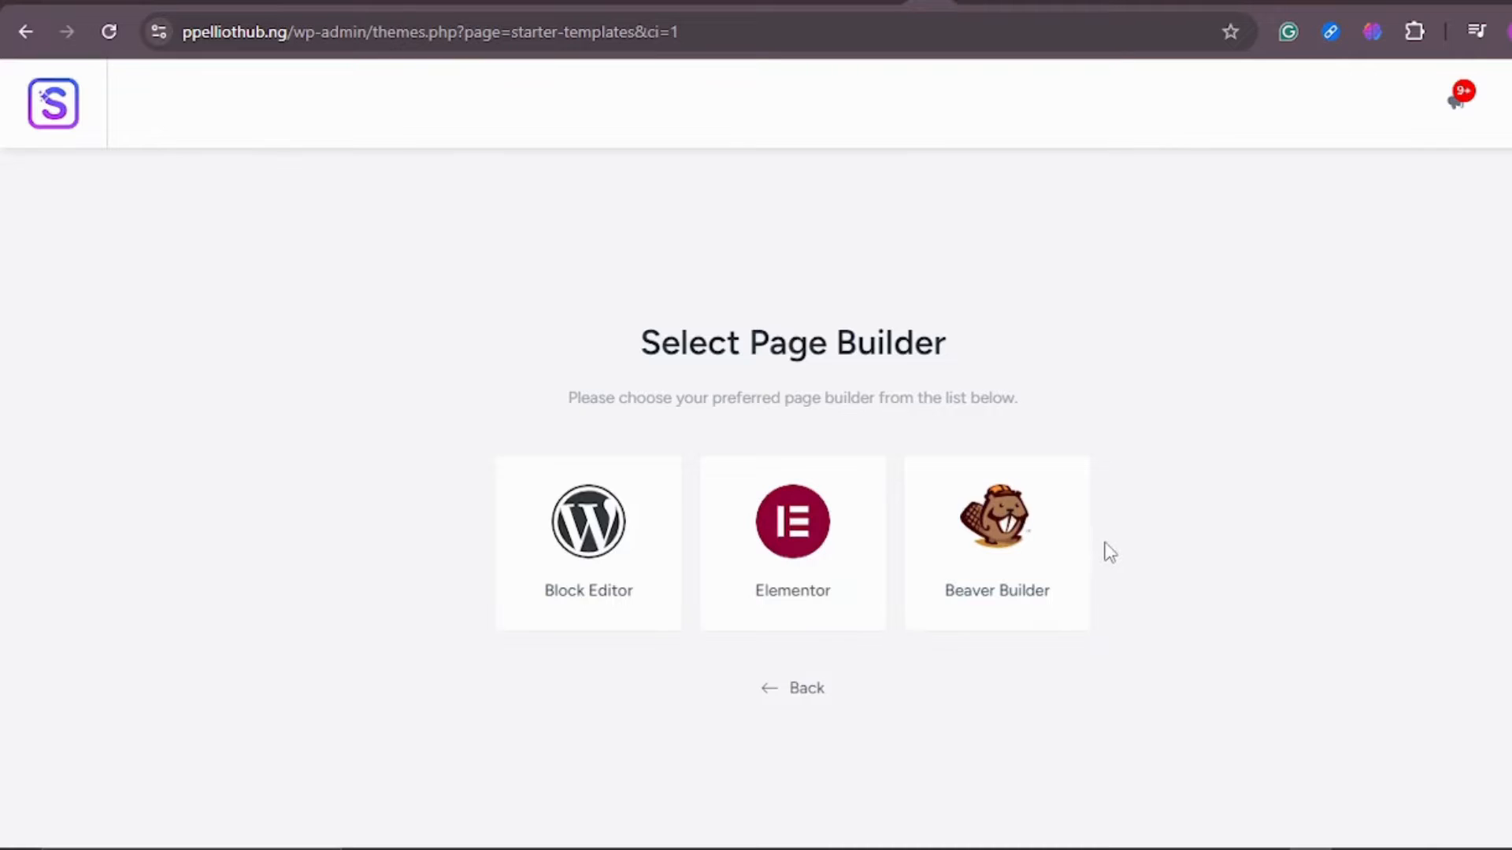
{"action": "left_click", "coordinate": [801, 526]}
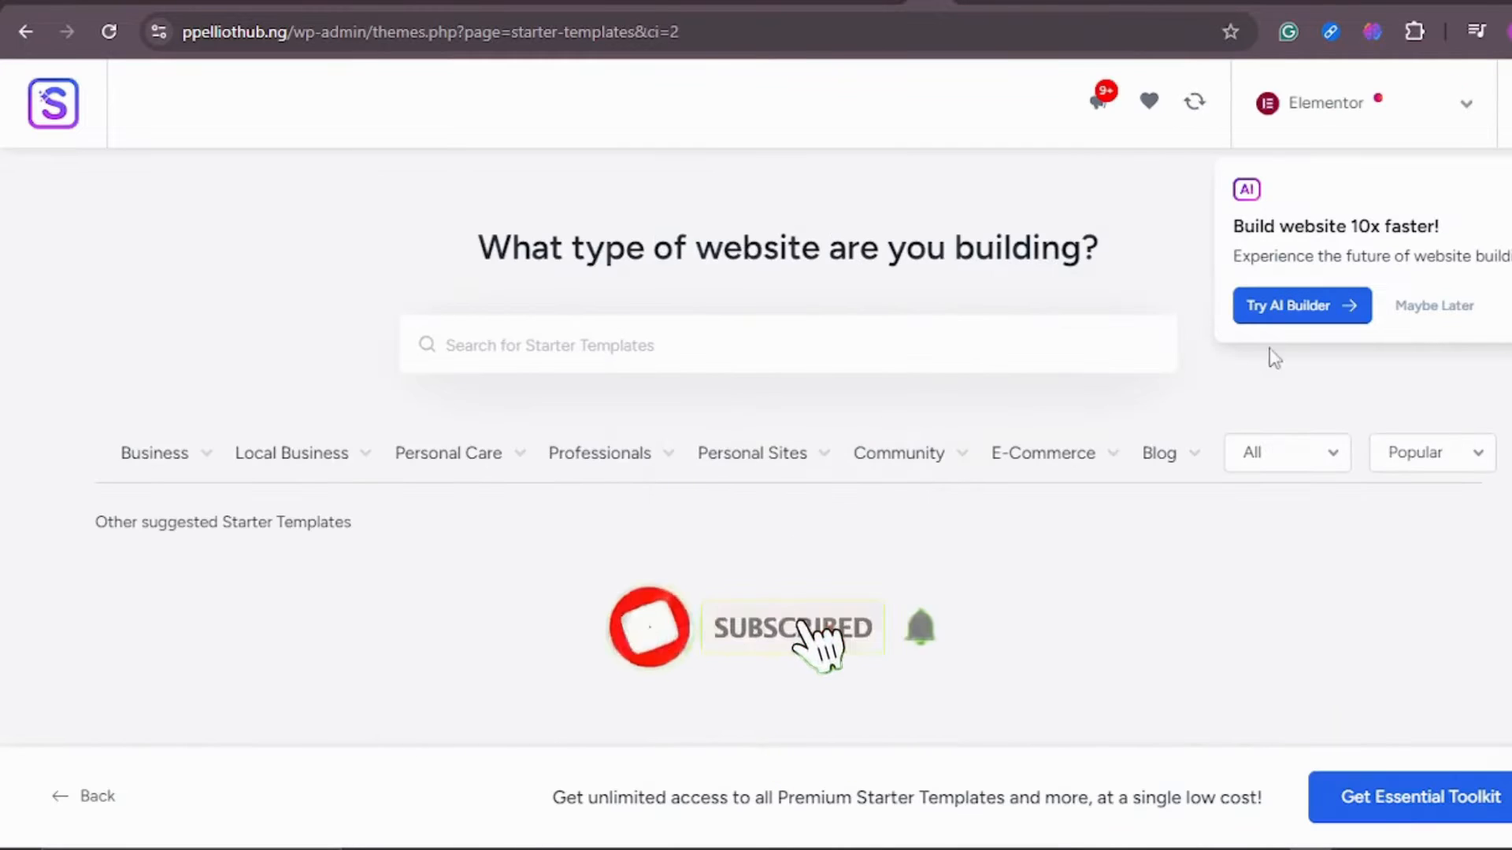
{"action": "left_click", "coordinate": [1435, 311]}
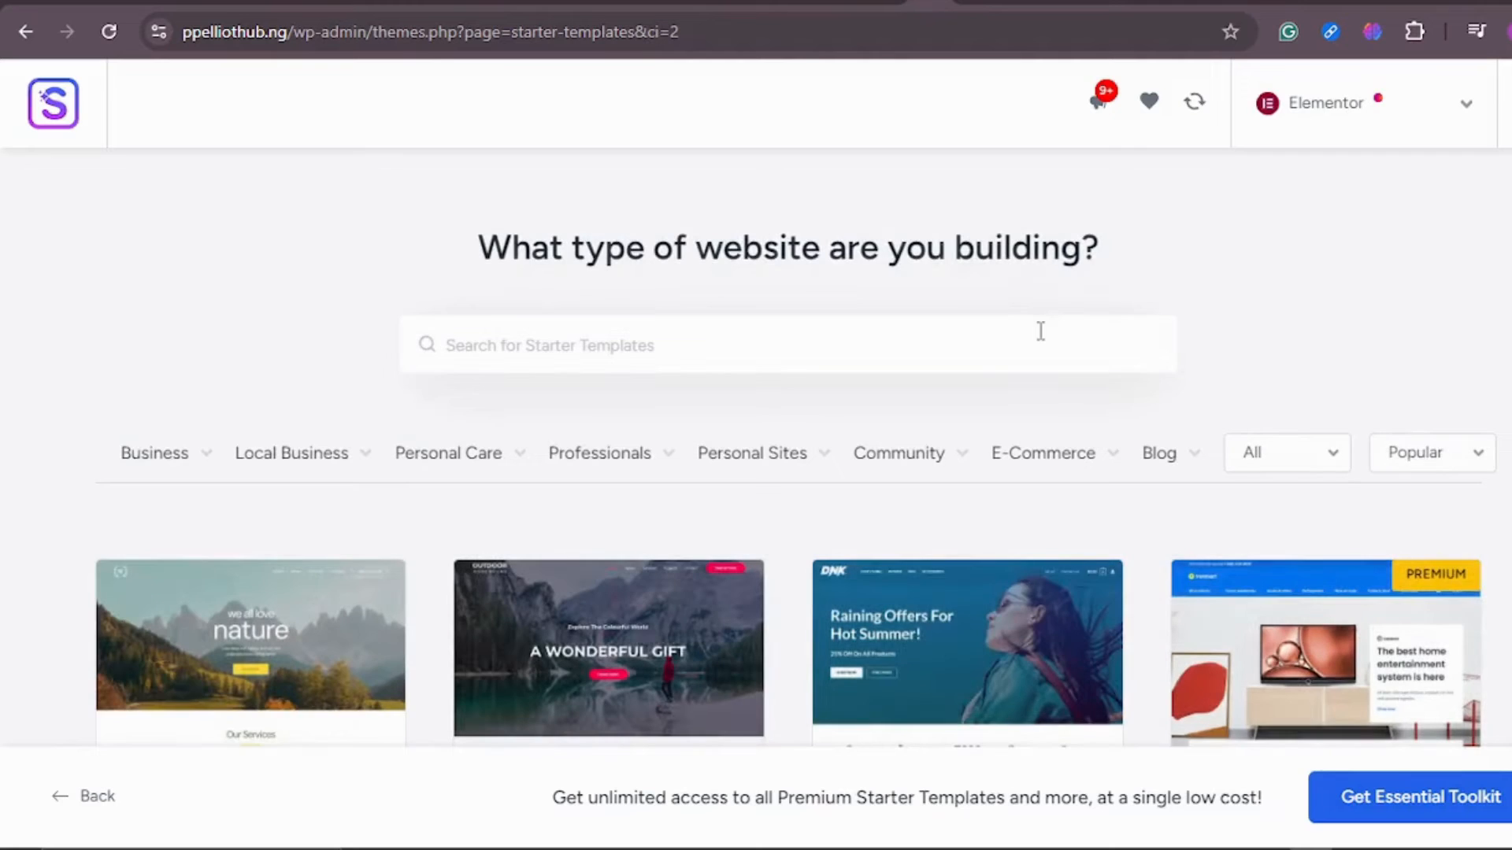
Look through the popular starter templates and the Business, Local Business and Personal Care subcategories
{"action": "scroll", "coordinate": [961, 457], "scroll_direction": "down", "scroll_amount": 8}
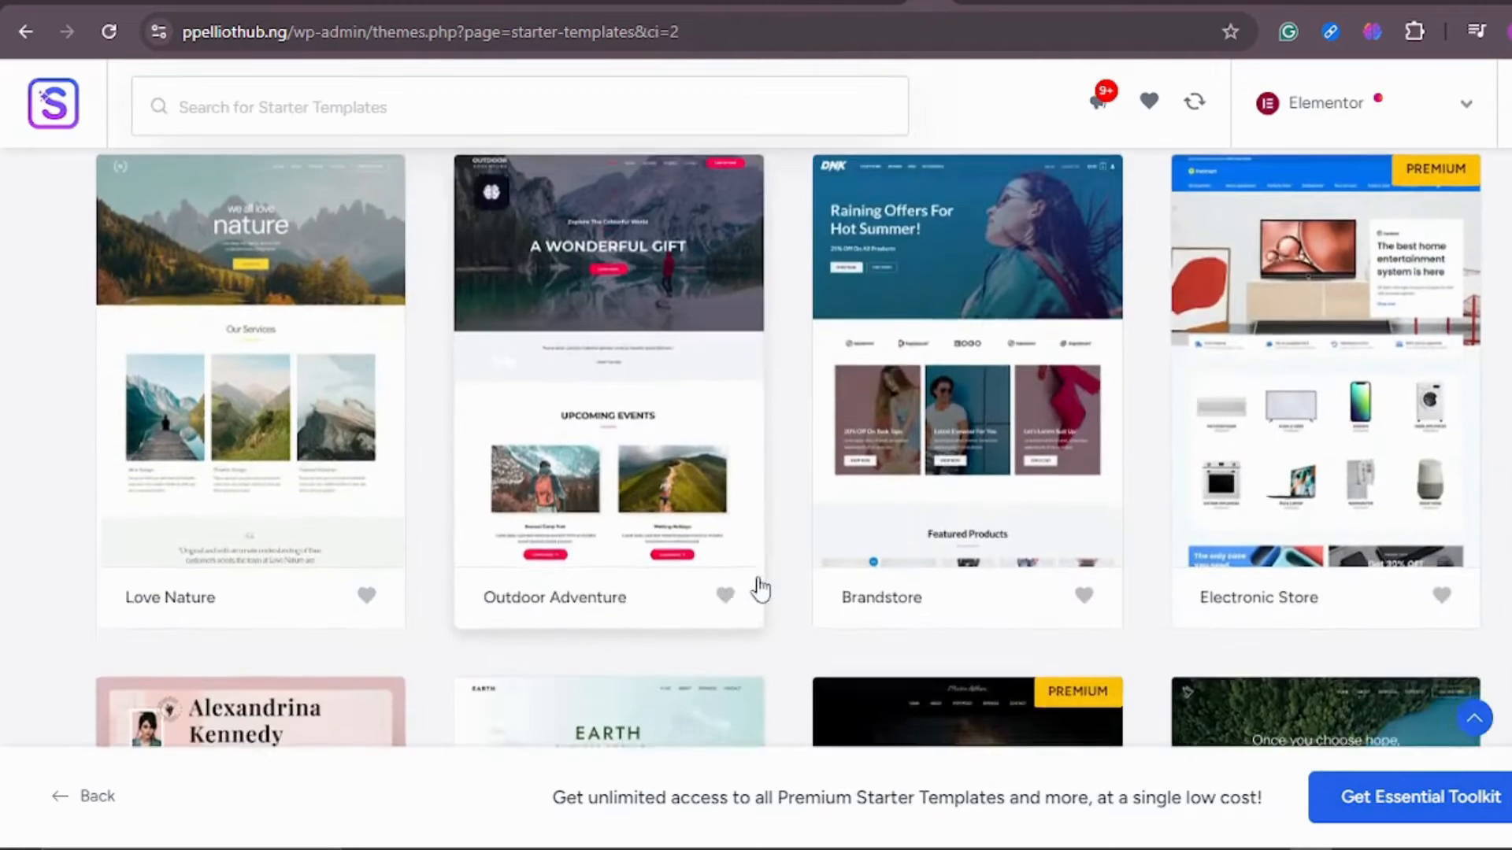
{"action": "scroll", "coordinate": [760, 596], "scroll_direction": "down", "scroll_amount": 9}
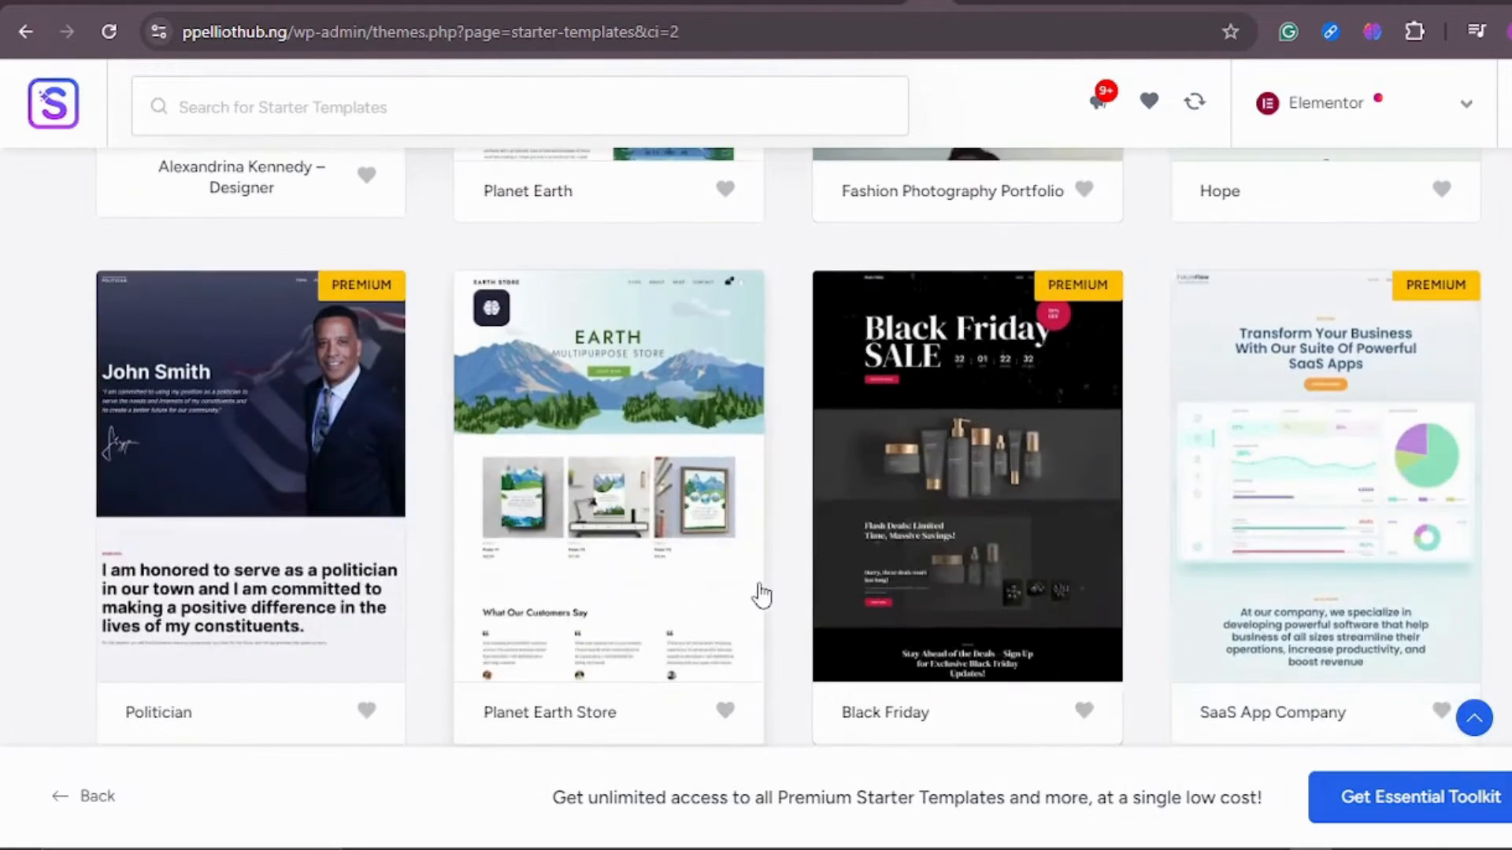
{"action": "scroll", "coordinate": [760, 596], "scroll_direction": "up", "scroll_amount": 9}
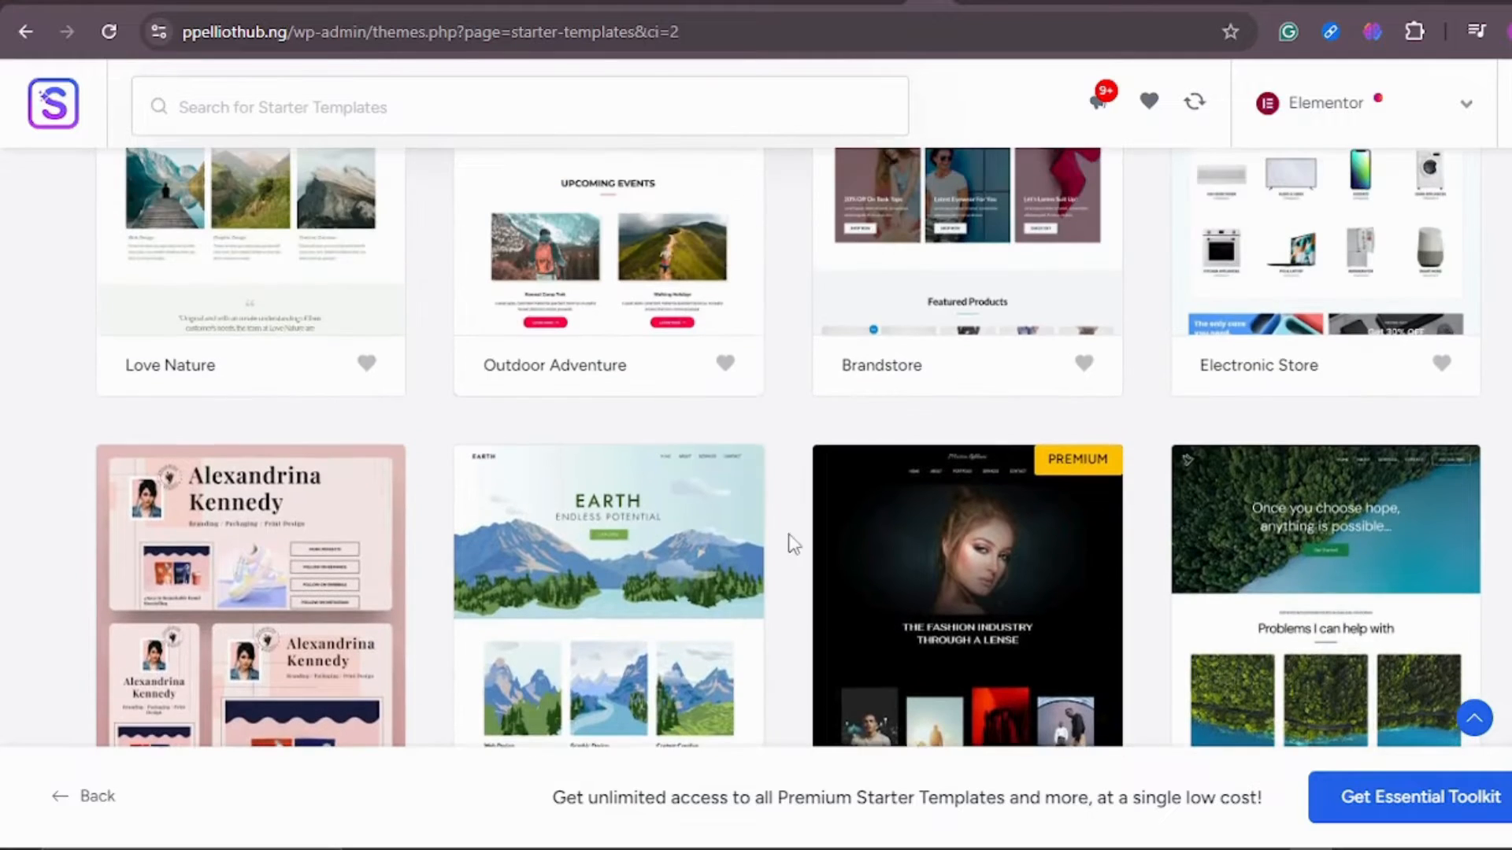
{"action": "scroll", "coordinate": [783, 432], "scroll_direction": "up", "scroll_amount": 7}
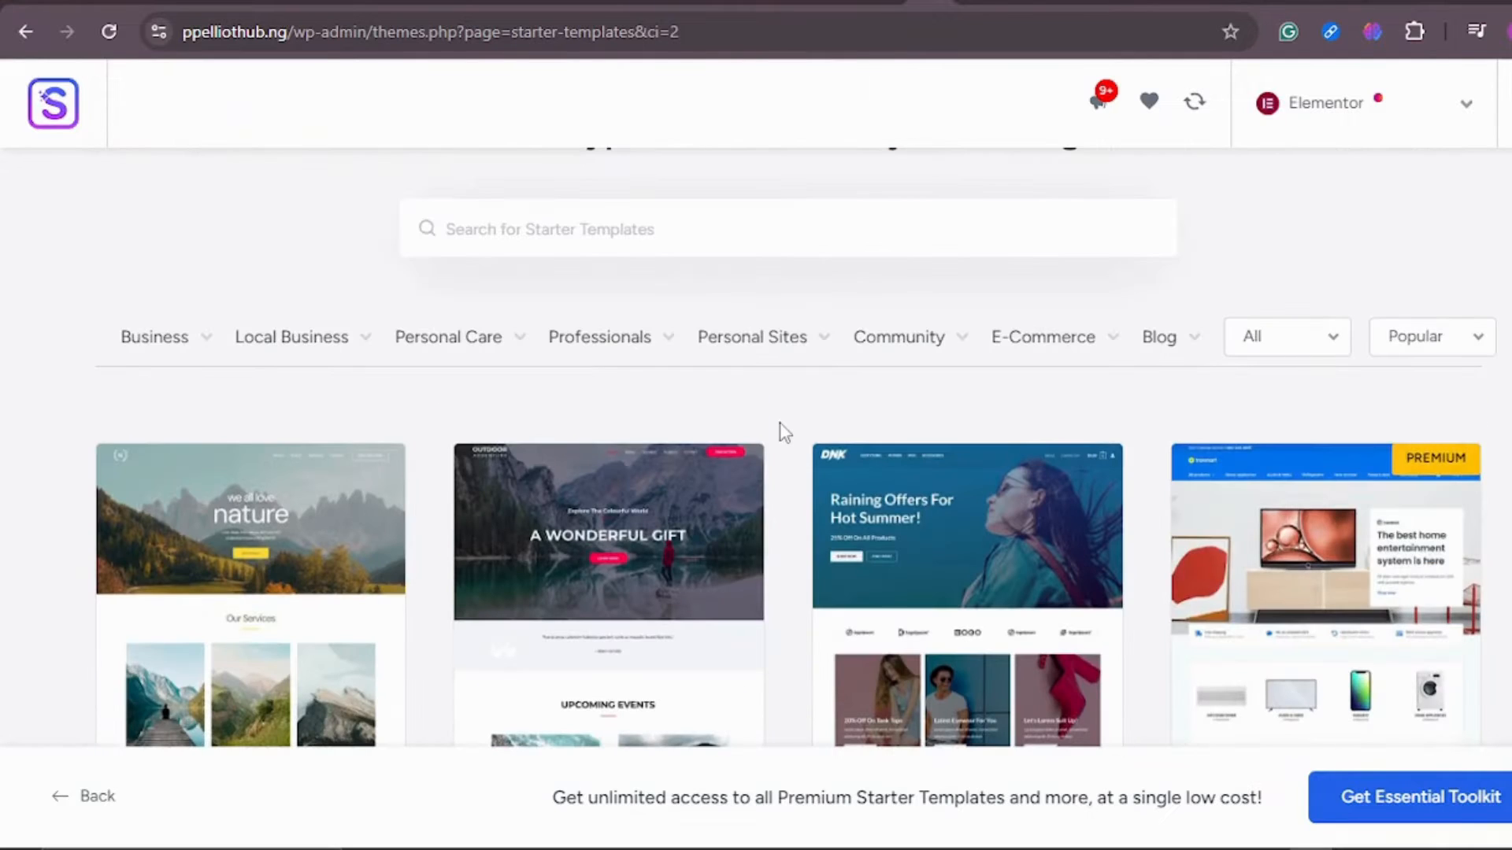
{"action": "scroll", "coordinate": [782, 430], "scroll_direction": "down", "scroll_amount": 4}
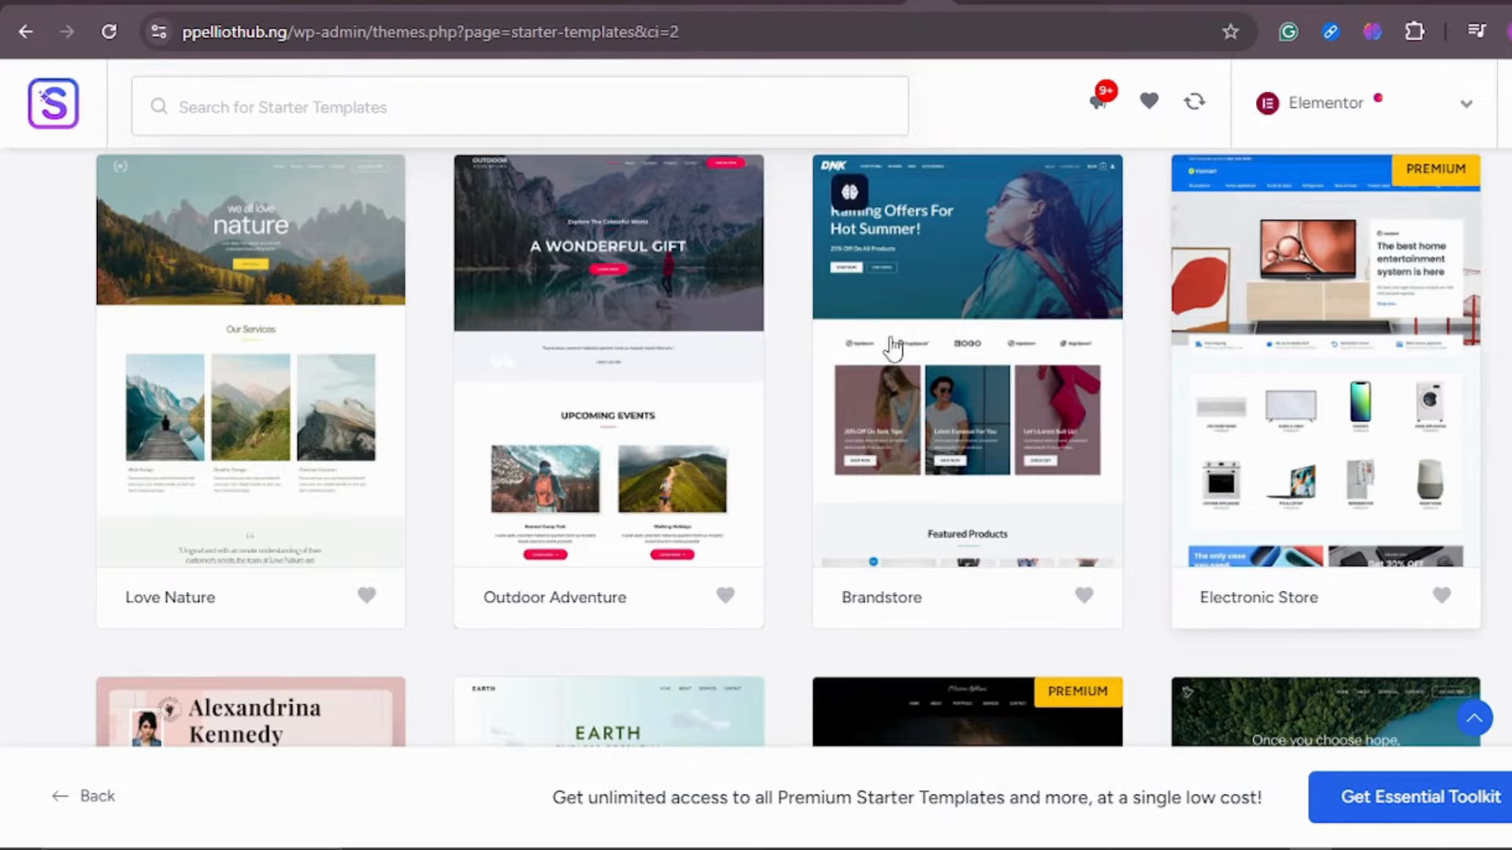
{"action": "scroll", "coordinate": [766, 423], "scroll_direction": "down", "scroll_amount": 2}
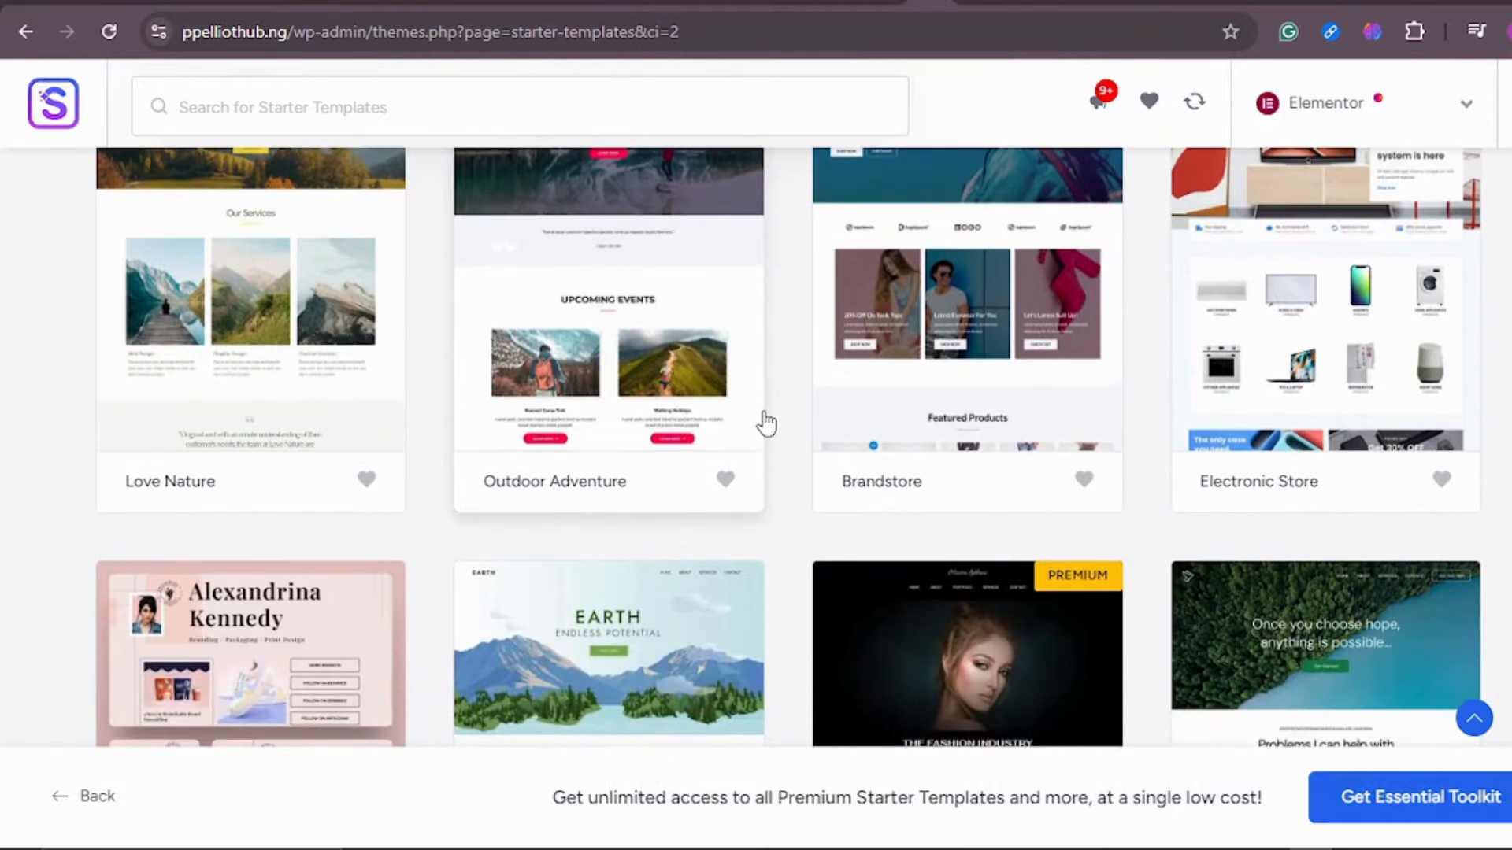
{"action": "scroll", "coordinate": [766, 423], "scroll_direction": "up", "scroll_amount": 6}
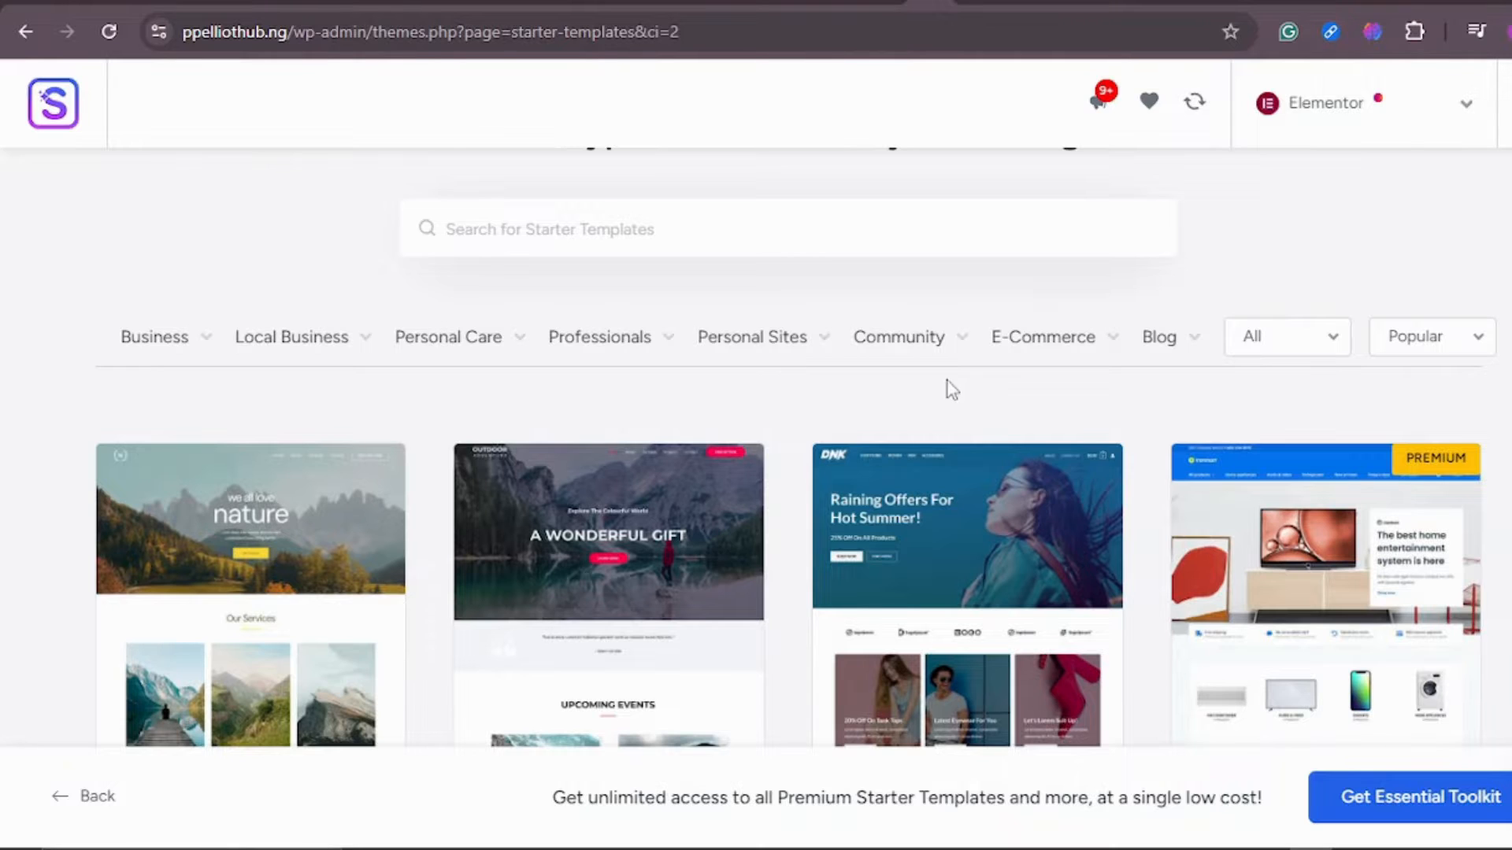
{"action": "mouse_move", "coordinate": [201, 335]}
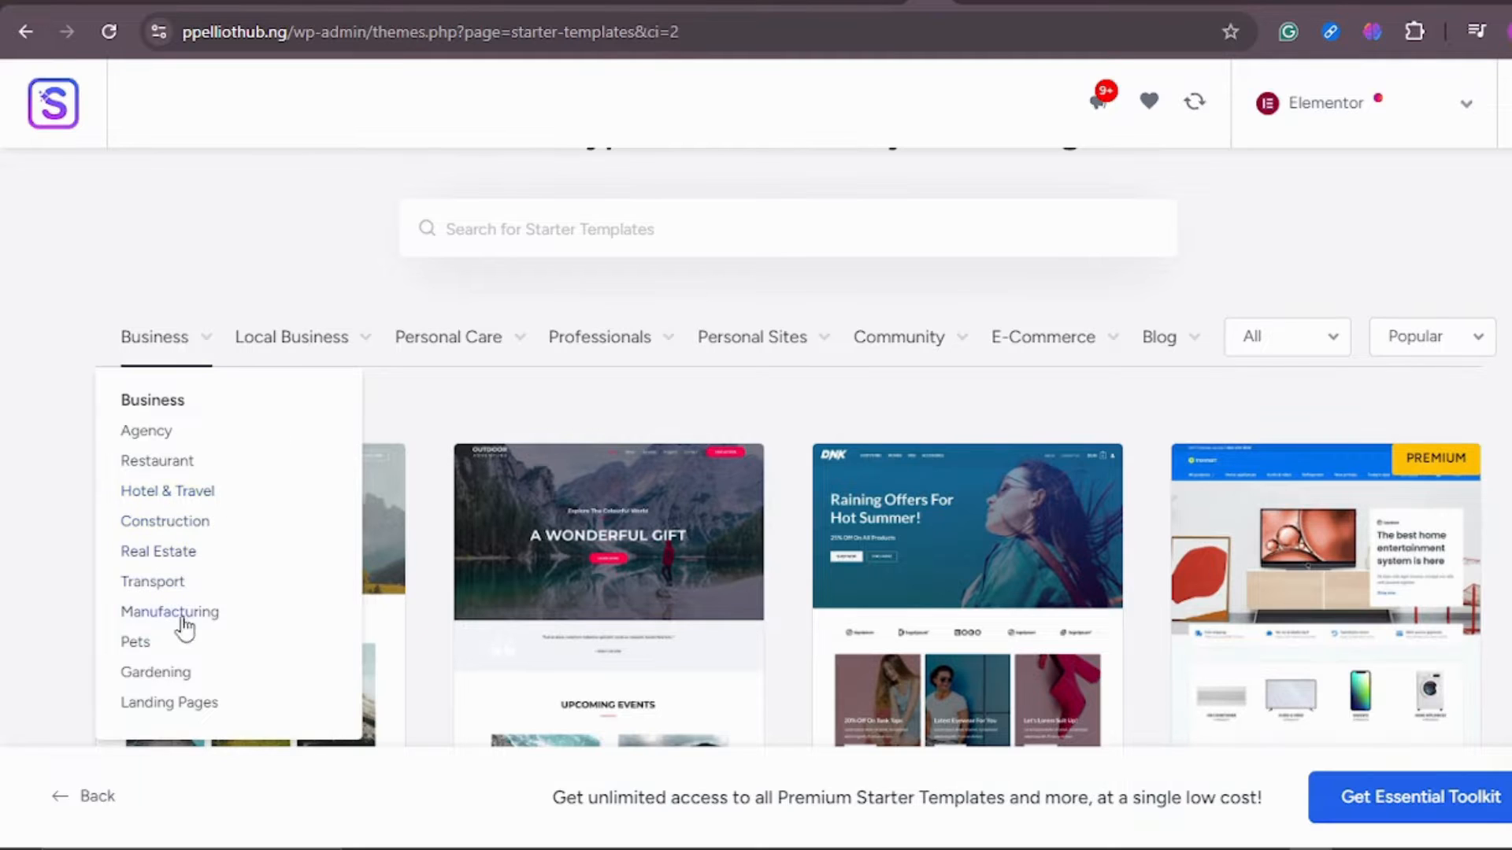
{"action": "mouse_move", "coordinate": [352, 349]}
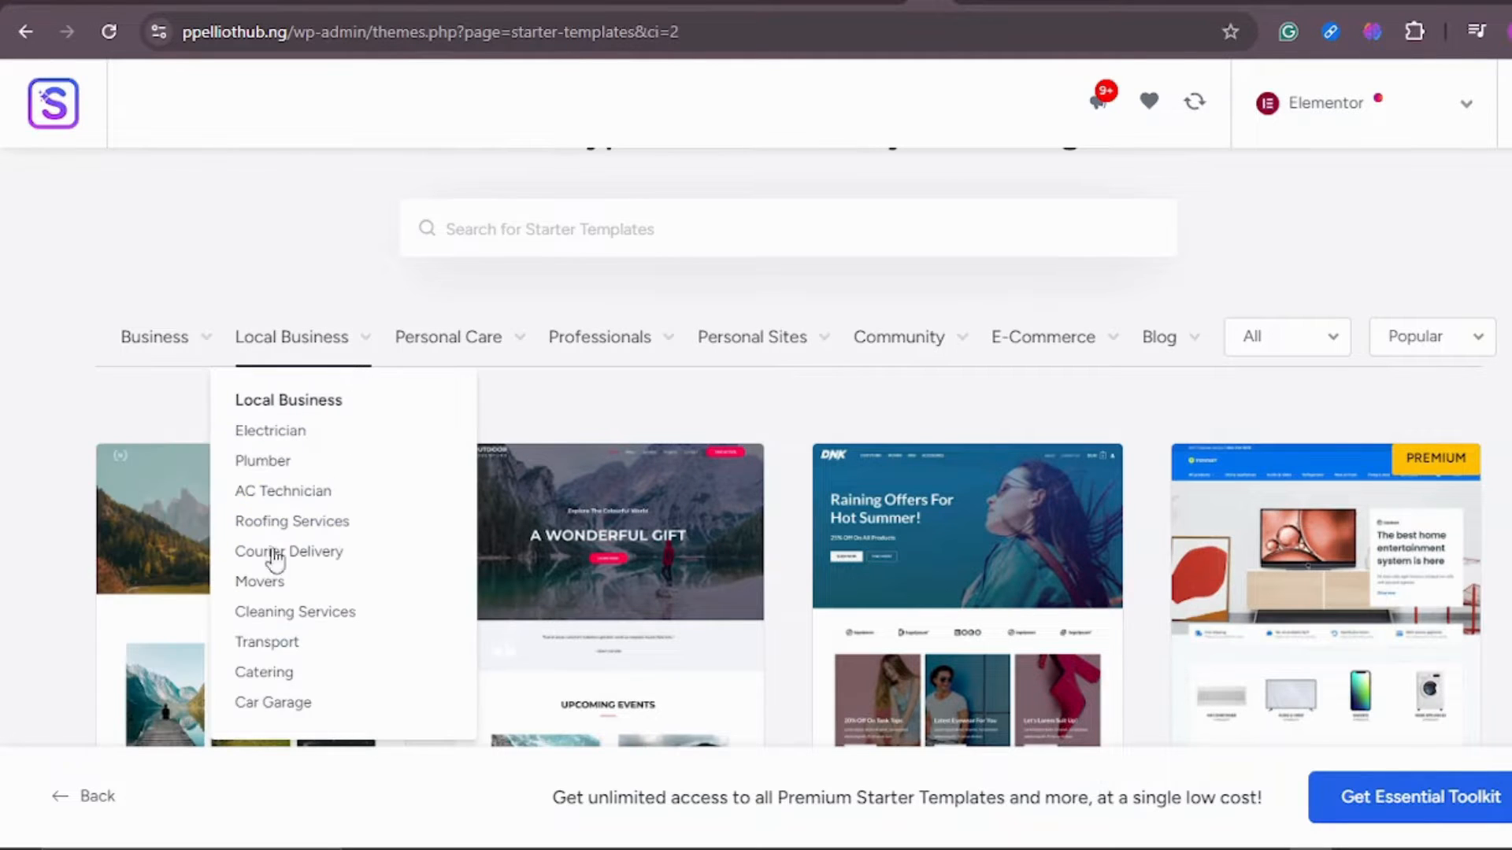
{"action": "mouse_move", "coordinate": [518, 359]}
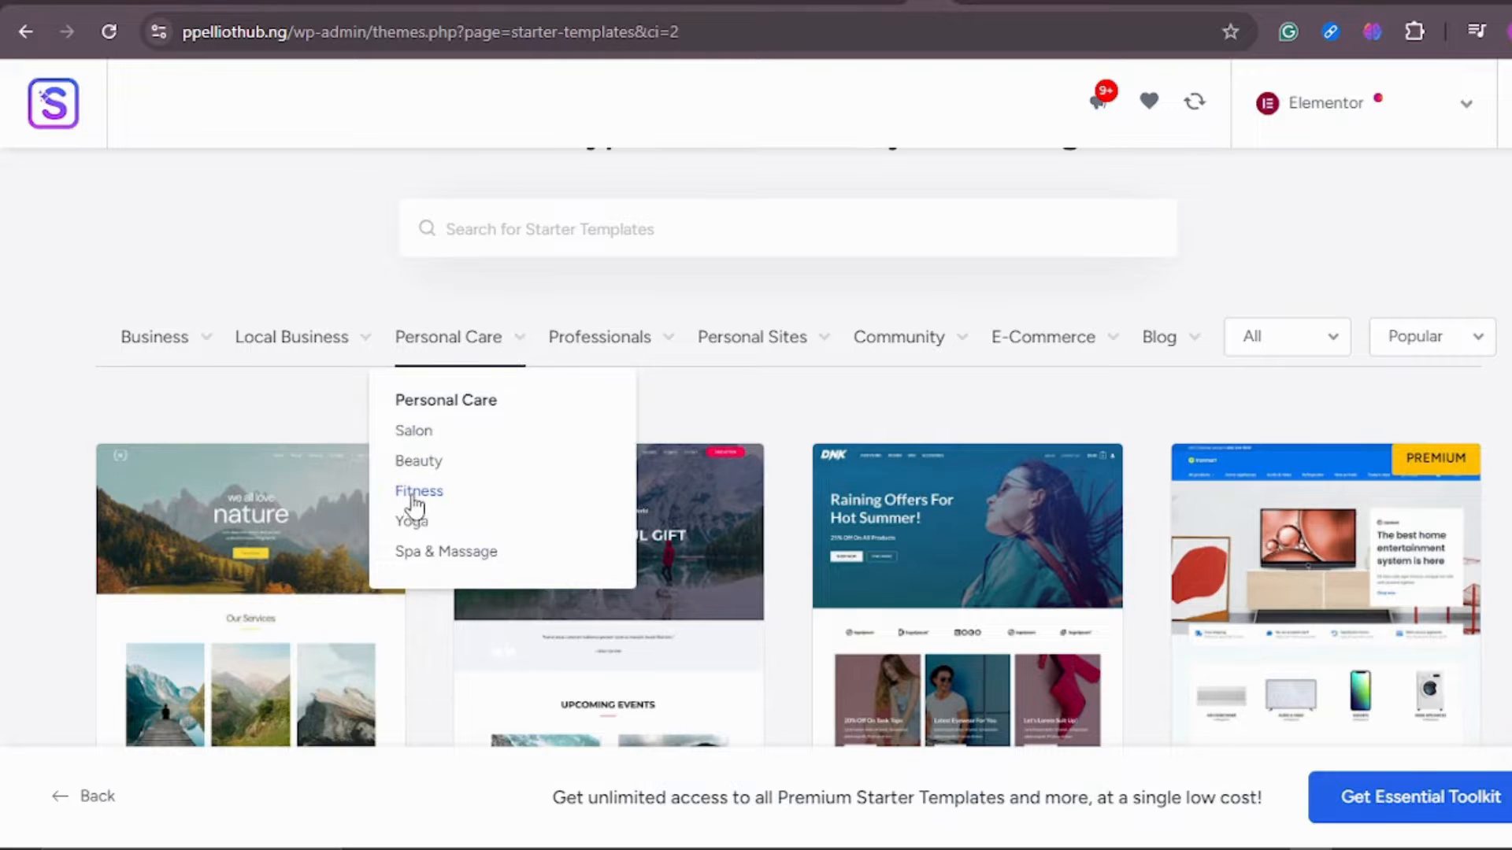
{"action": "mouse_move", "coordinate": [612, 369]}
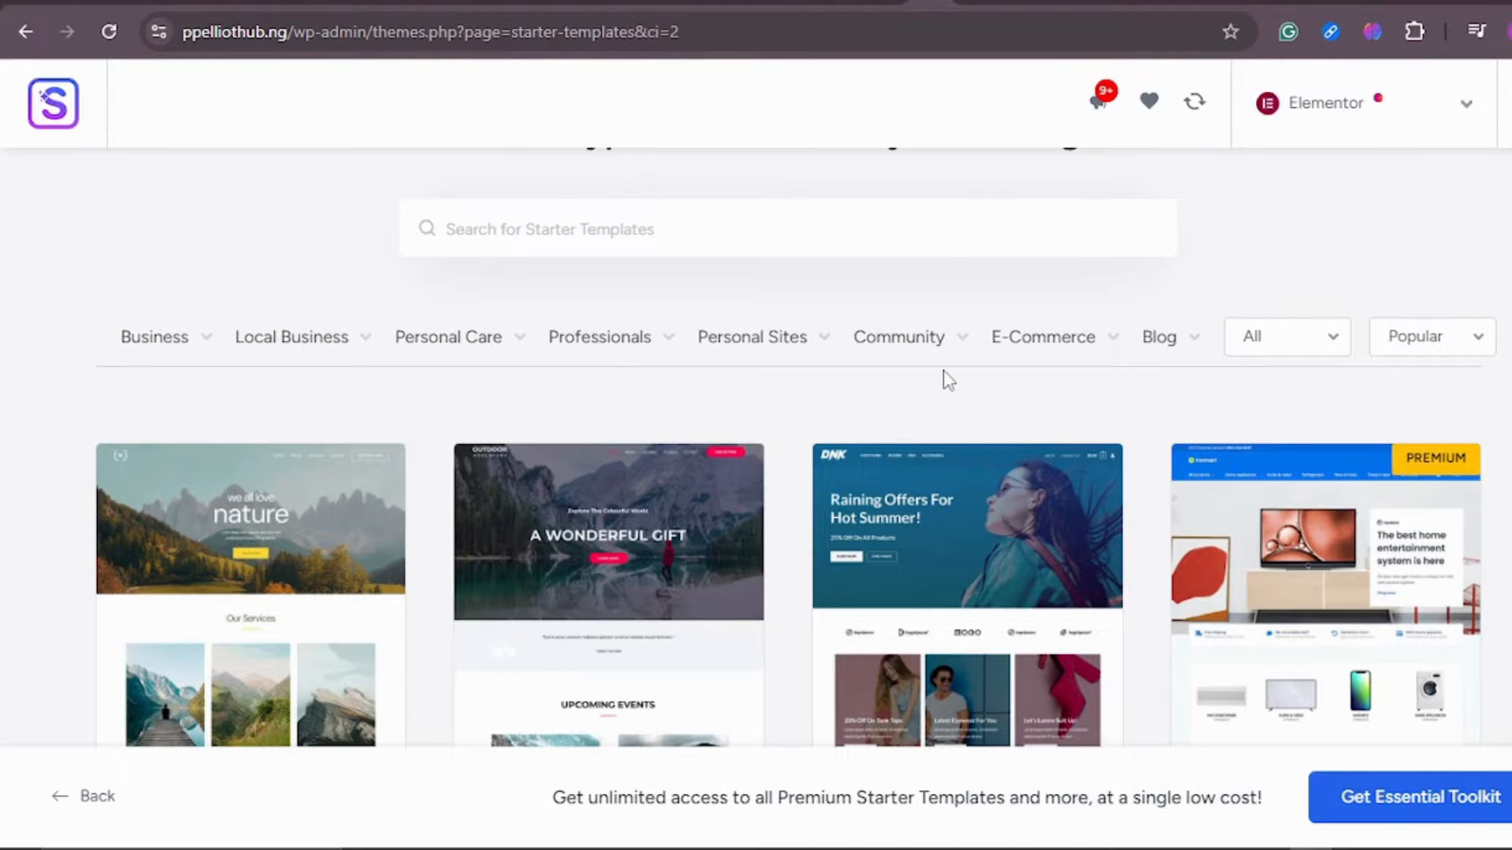
Filter the starter templates to the E-Commerce category and look through the free and premium store designs
{"action": "left_click", "coordinate": [1036, 345]}
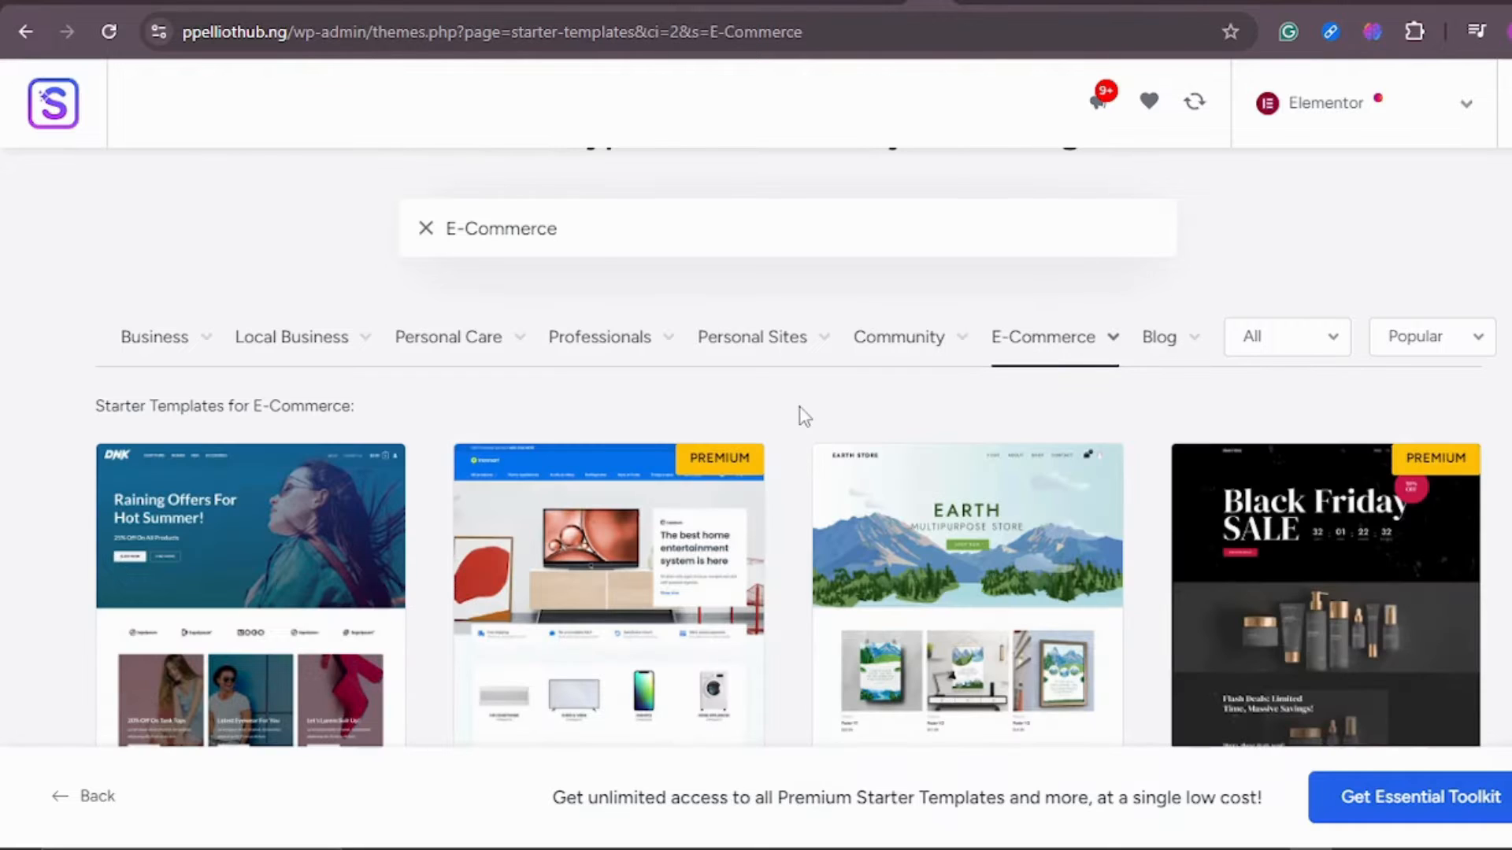
{"action": "scroll", "coordinate": [800, 409], "scroll_direction": "down", "scroll_amount": 8}
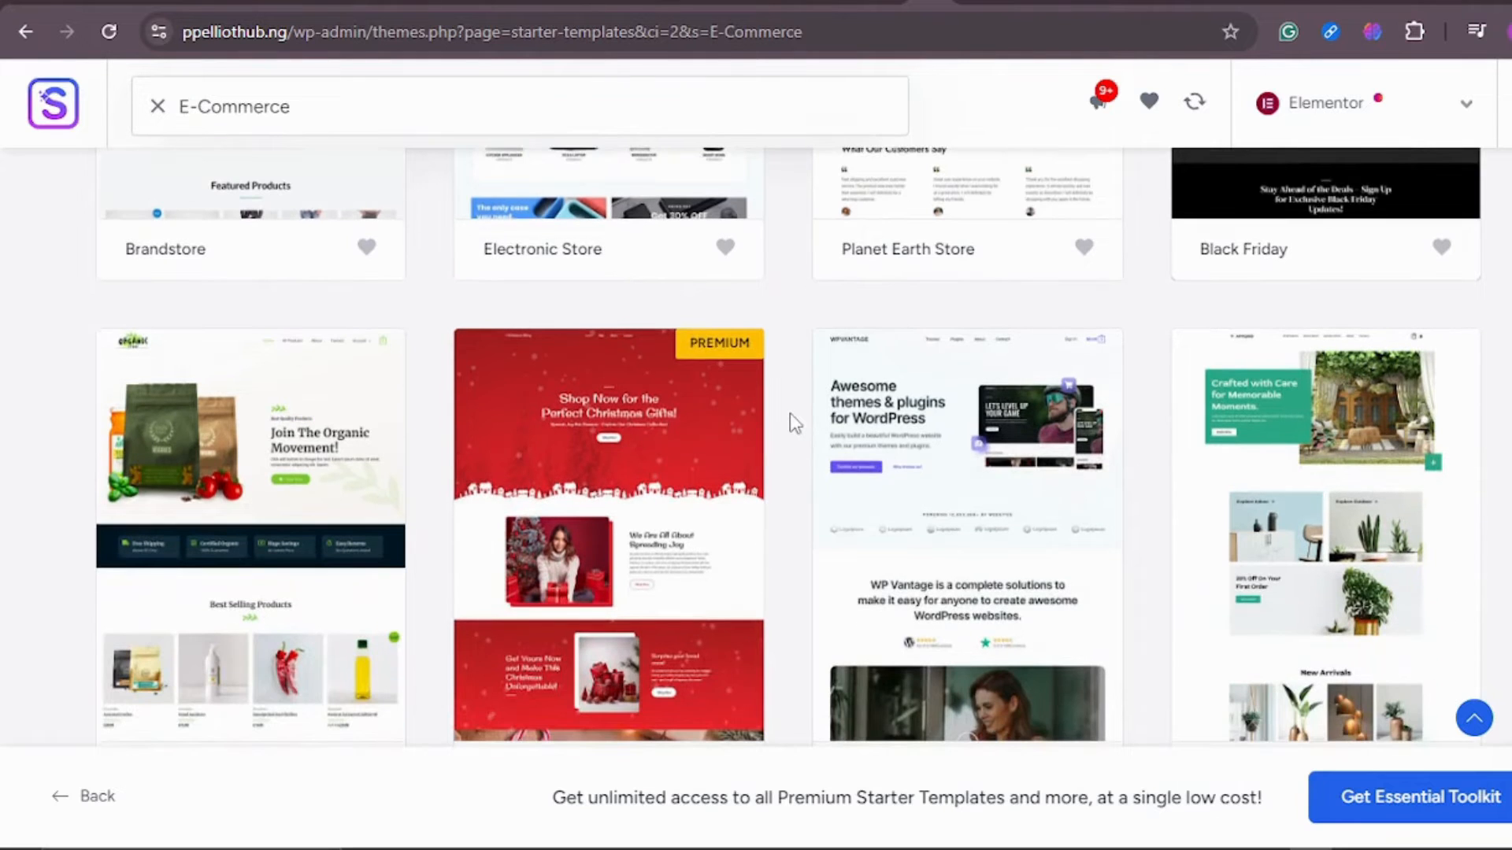
{"action": "scroll", "coordinate": [795, 424], "scroll_direction": "down", "scroll_amount": 5}
{"action": "scroll", "coordinate": [795, 423], "scroll_direction": "down", "scroll_amount": 3}
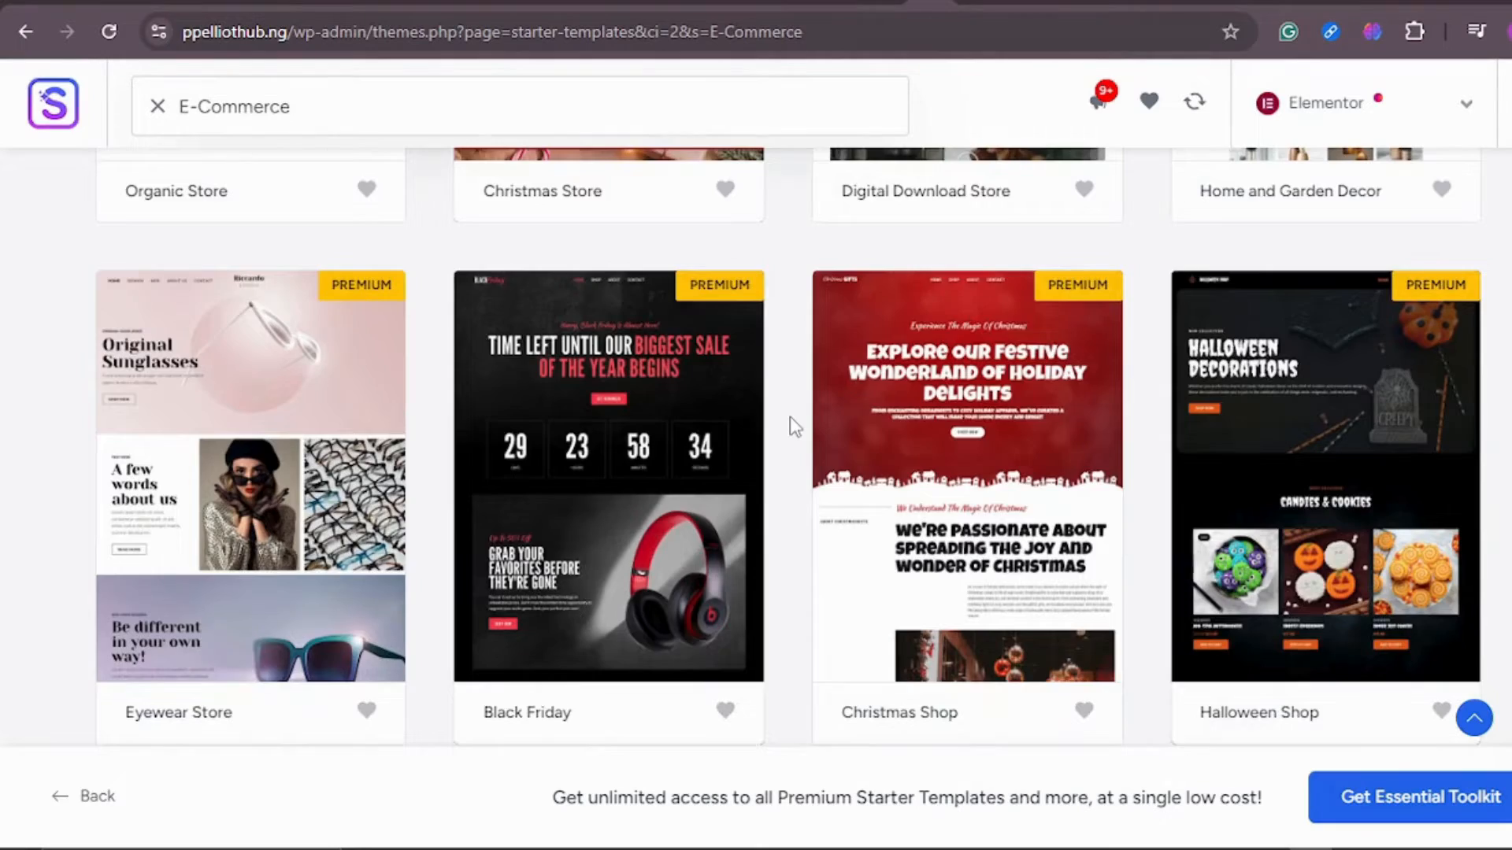
{"action": "scroll", "coordinate": [796, 426], "scroll_direction": "down", "scroll_amount": 20}
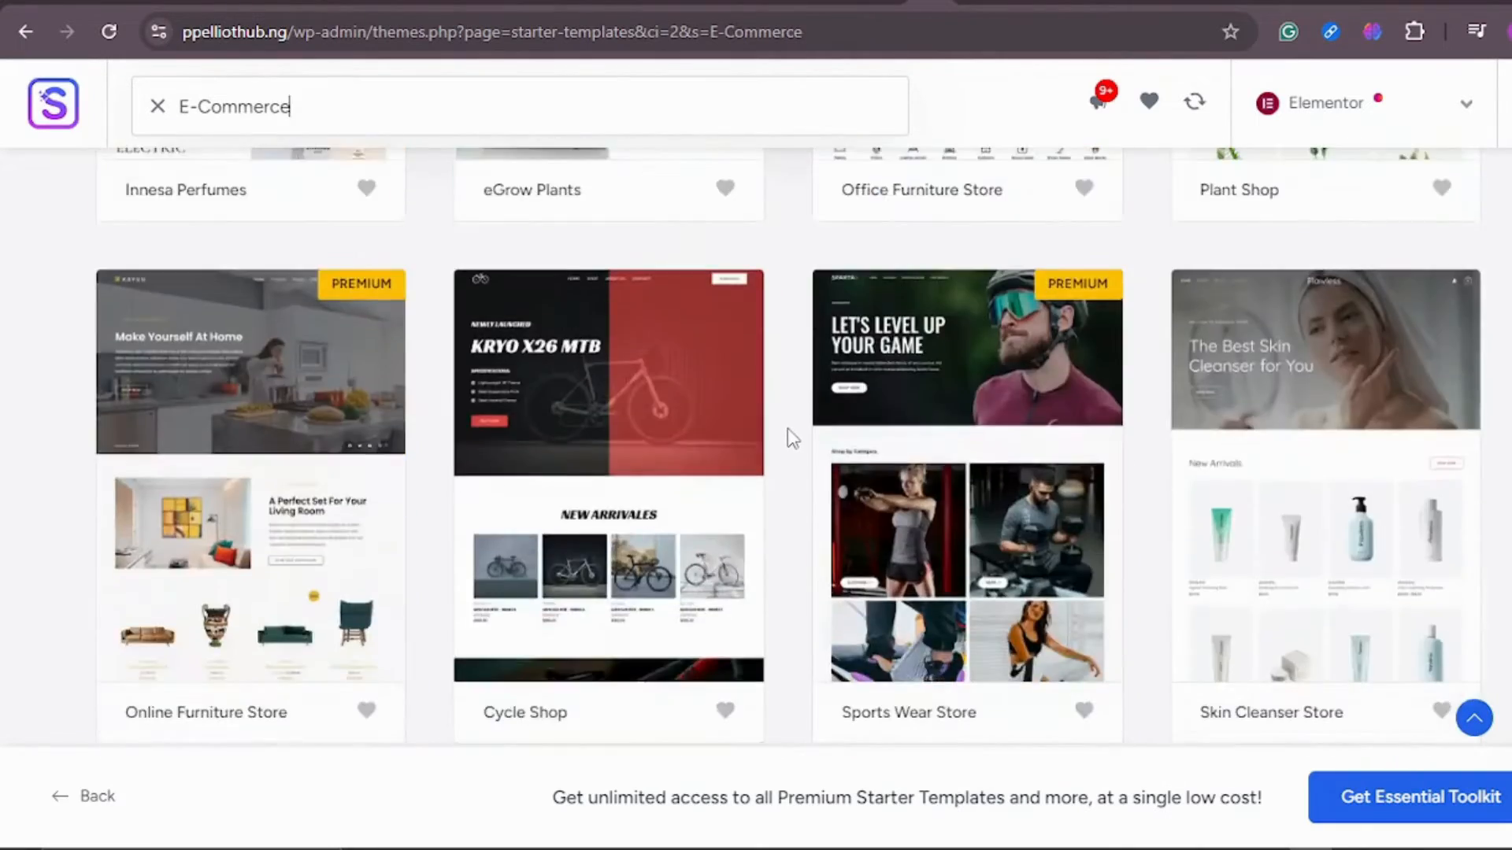
{"action": "scroll", "coordinate": [793, 438], "scroll_direction": "down", "scroll_amount": 20}
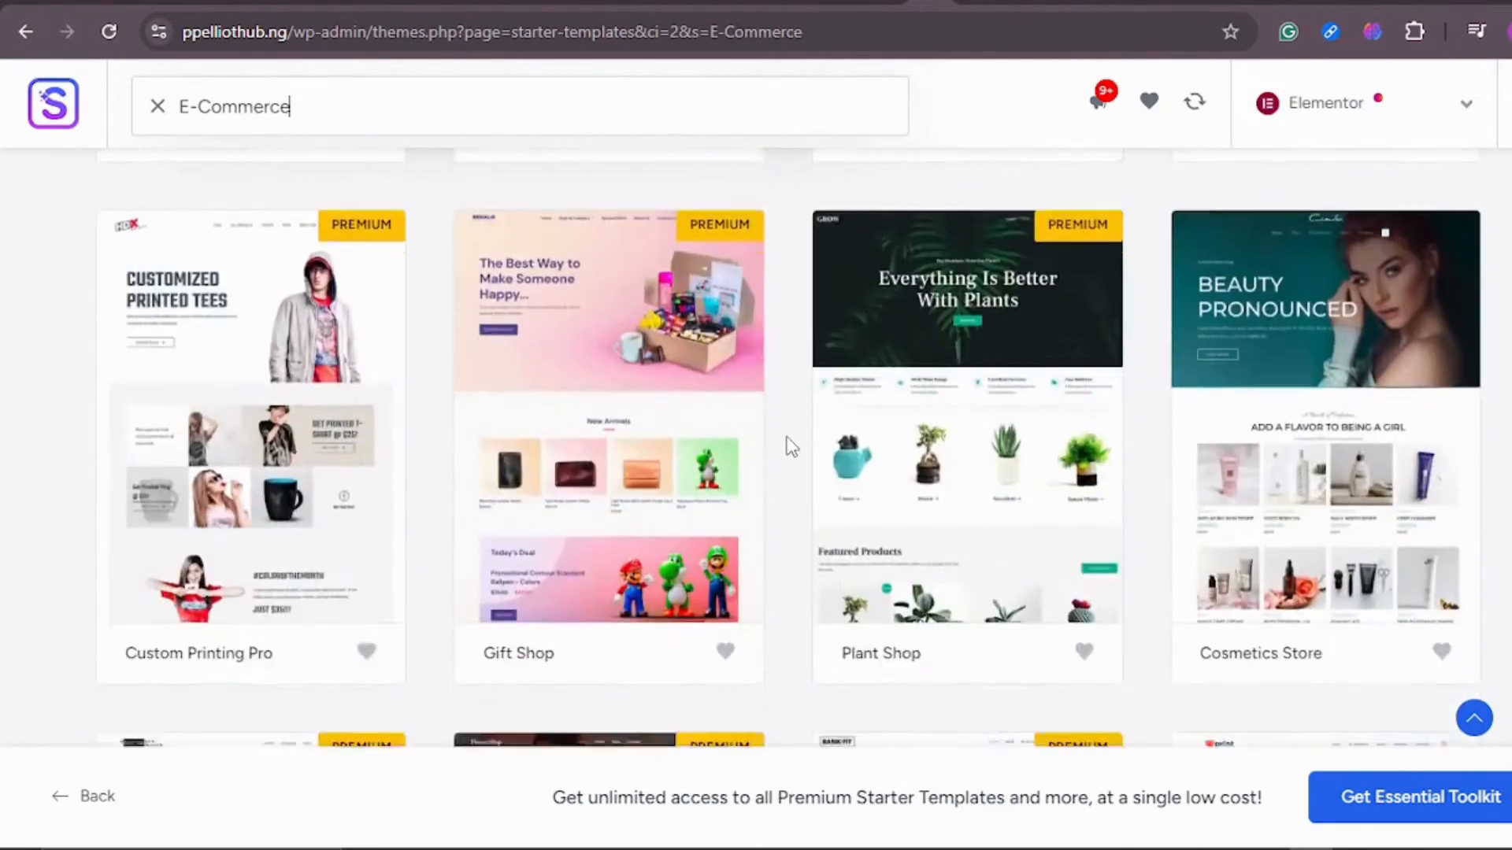
{"action": "scroll", "coordinate": [791, 447], "scroll_direction": "down", "scroll_amount": 9}
{"action": "scroll", "coordinate": [791, 448], "scroll_direction": "up", "scroll_amount": 4}
{"action": "scroll", "coordinate": [792, 453], "scroll_direction": "down", "scroll_amount": 1}
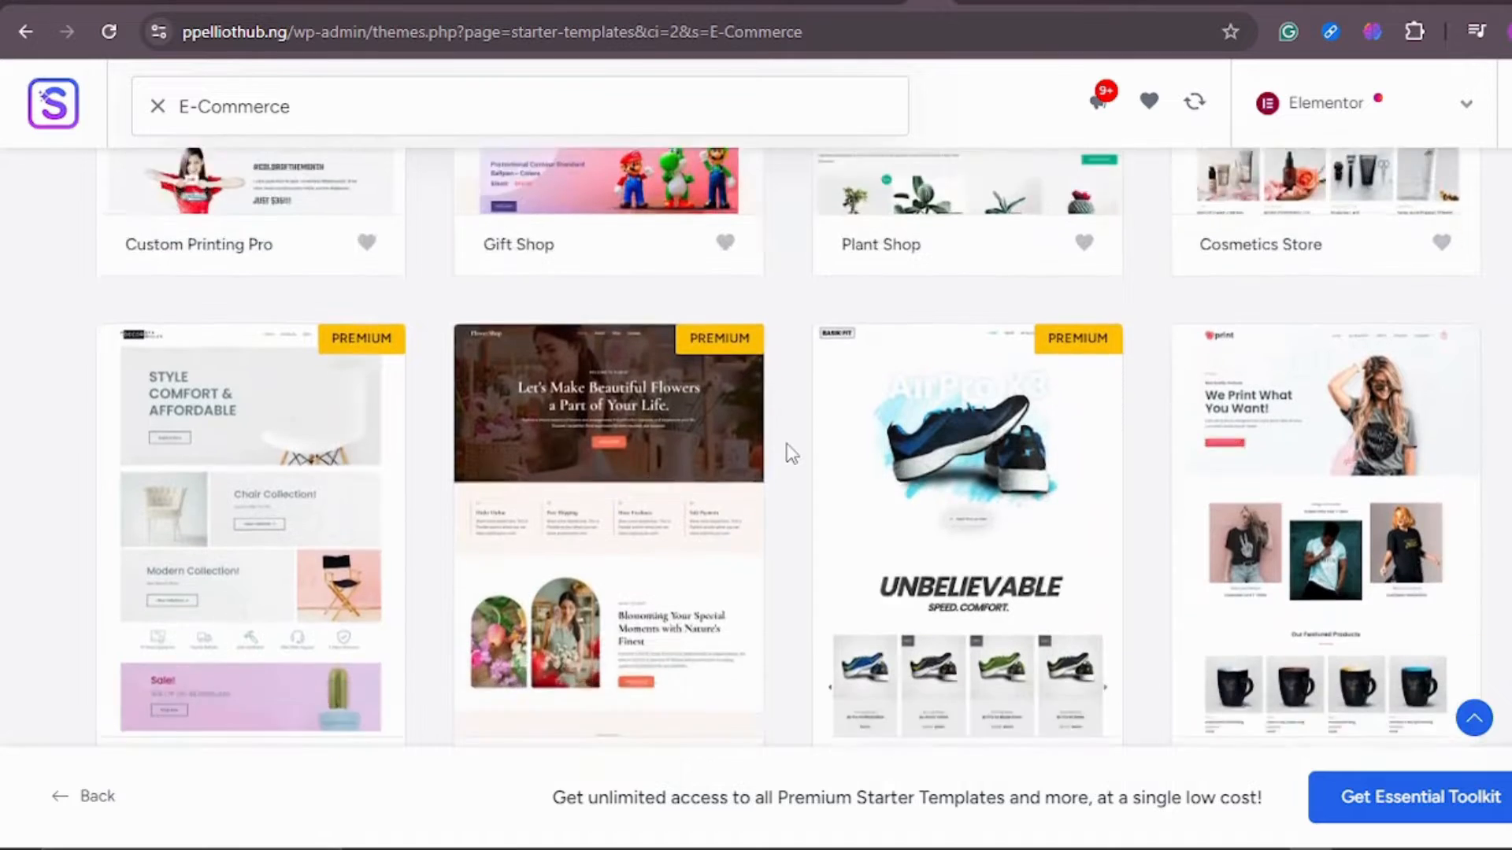
{"action": "scroll", "coordinate": [791, 453], "scroll_direction": "down", "scroll_amount": 3}
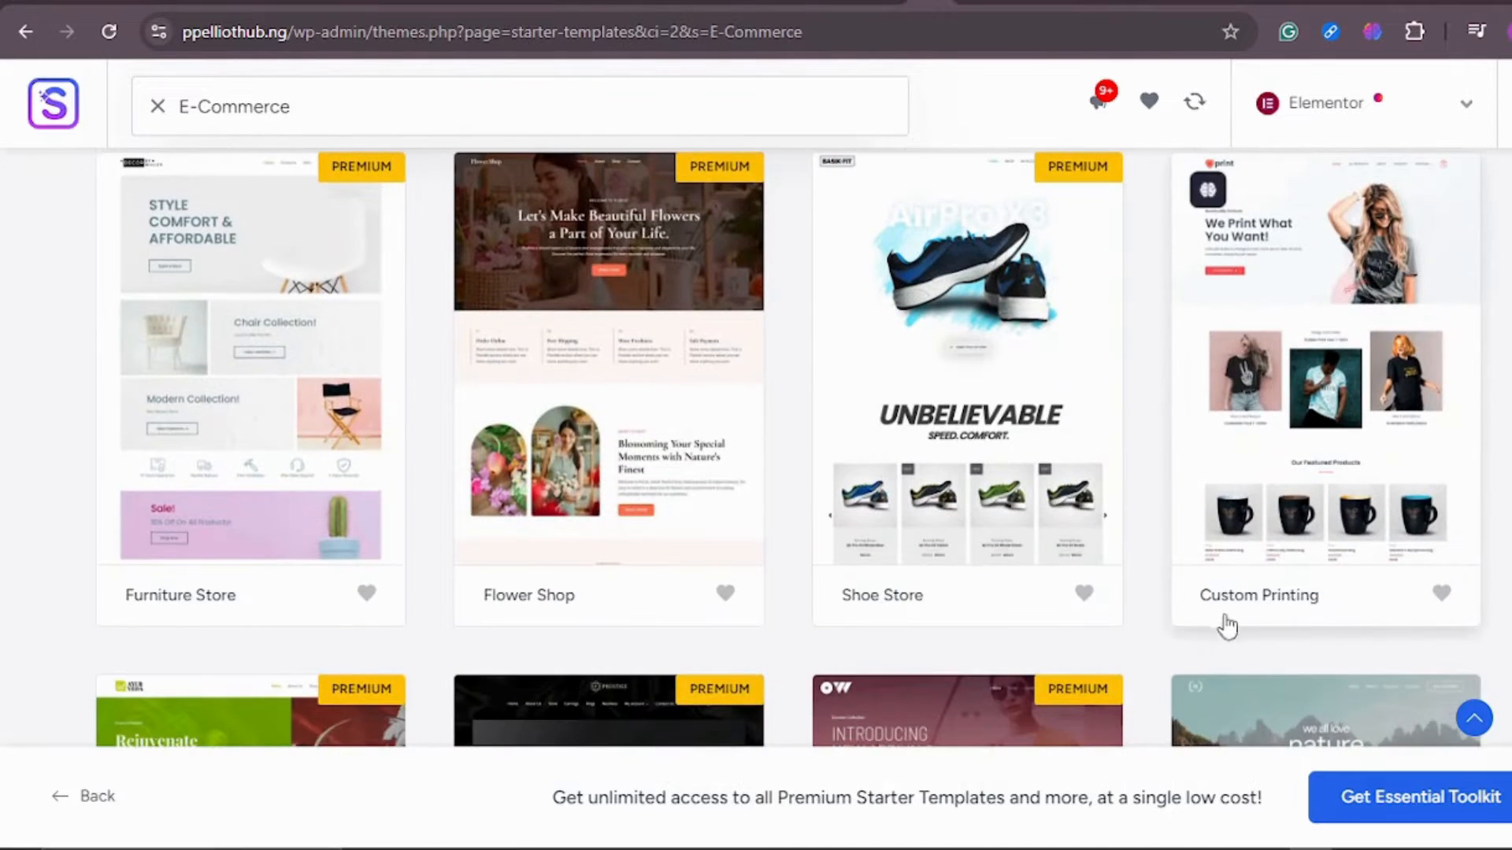
Choose the free Custom Printing template and look through its home page preview
{"action": "left_click", "coordinate": [1356, 350]}
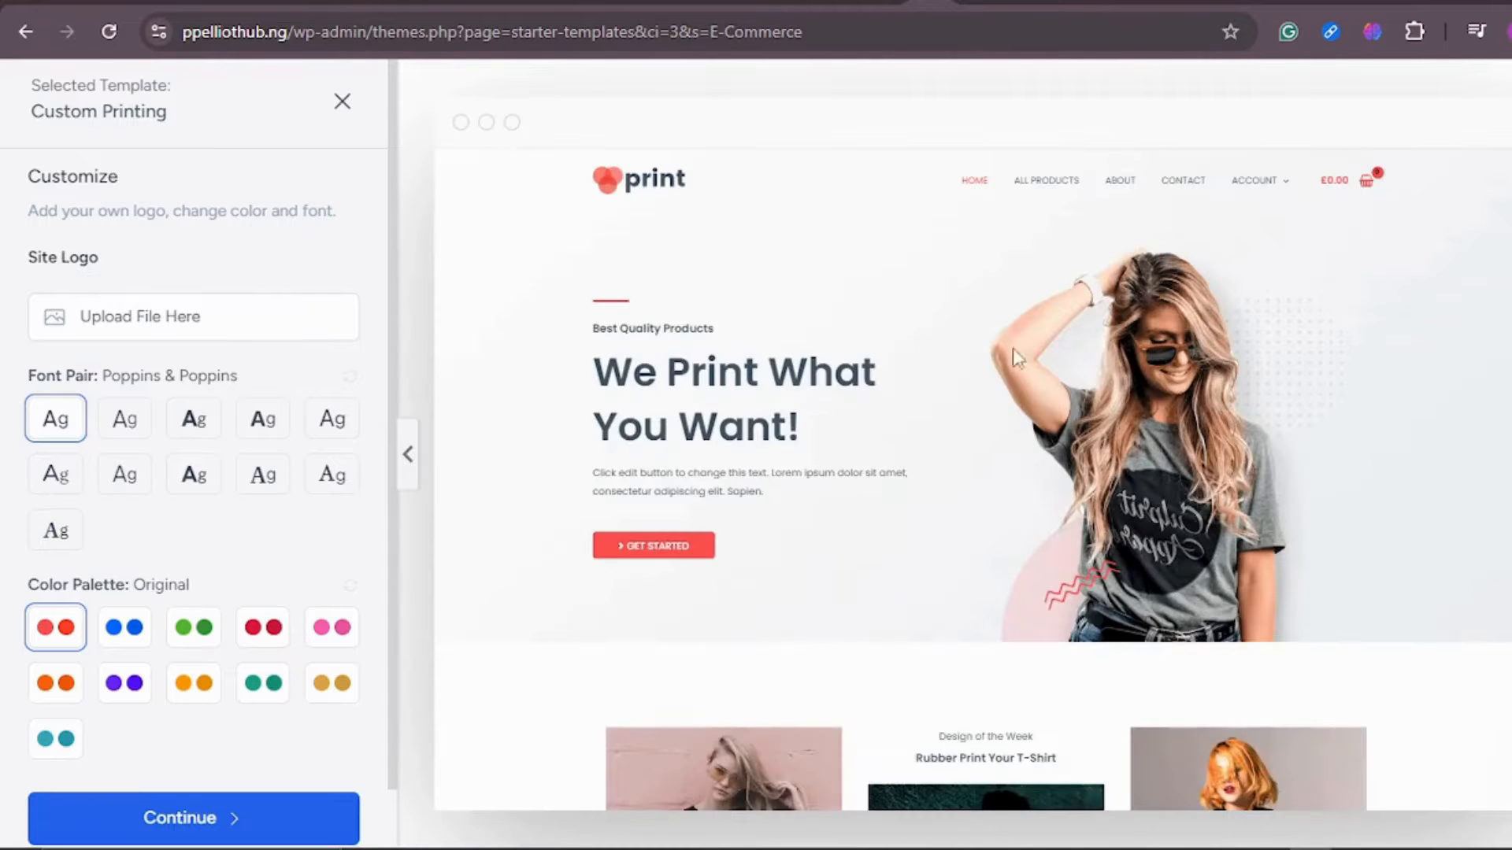
{"action": "scroll", "coordinate": [1048, 370], "scroll_direction": "down", "scroll_amount": 2}
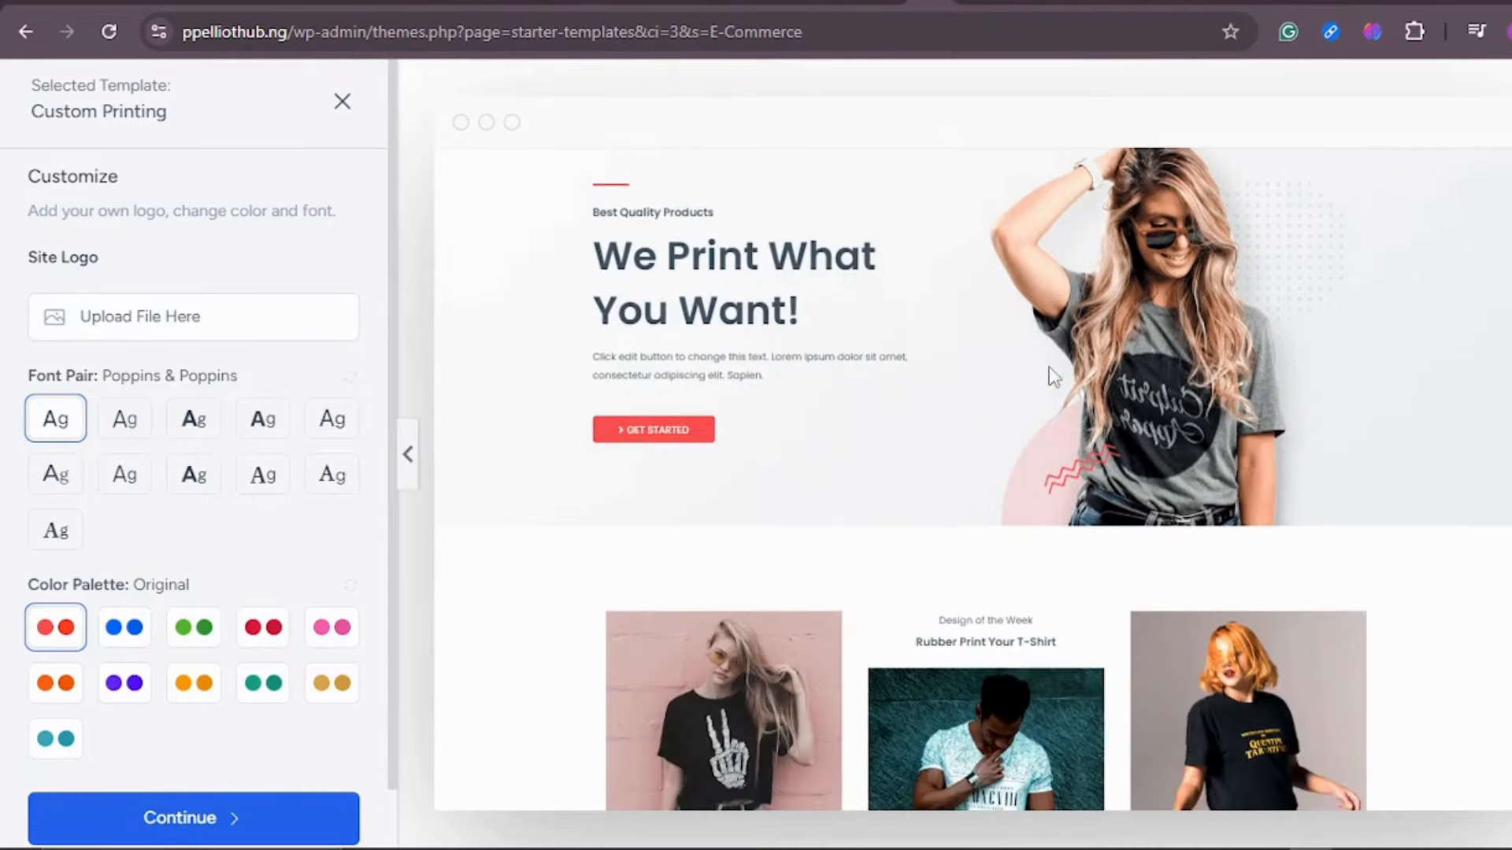
{"action": "scroll", "coordinate": [1043, 372], "scroll_direction": "down", "scroll_amount": 5}
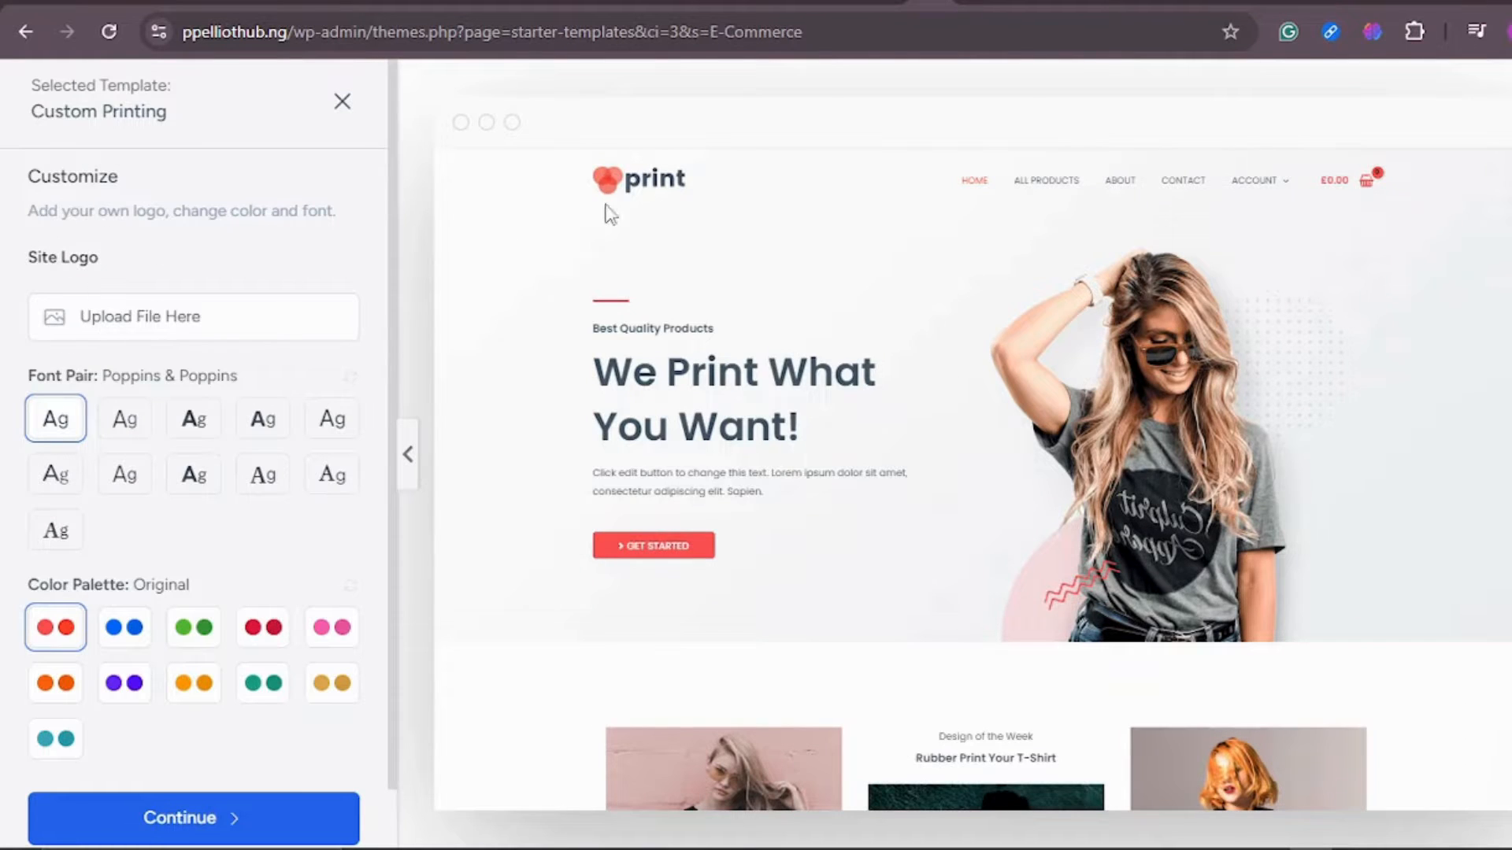
Upload "Black and Yellow Online Store Logo.png" as the site logo and set the logo width to 116 px
{"action": "left_click", "coordinate": [159, 325]}
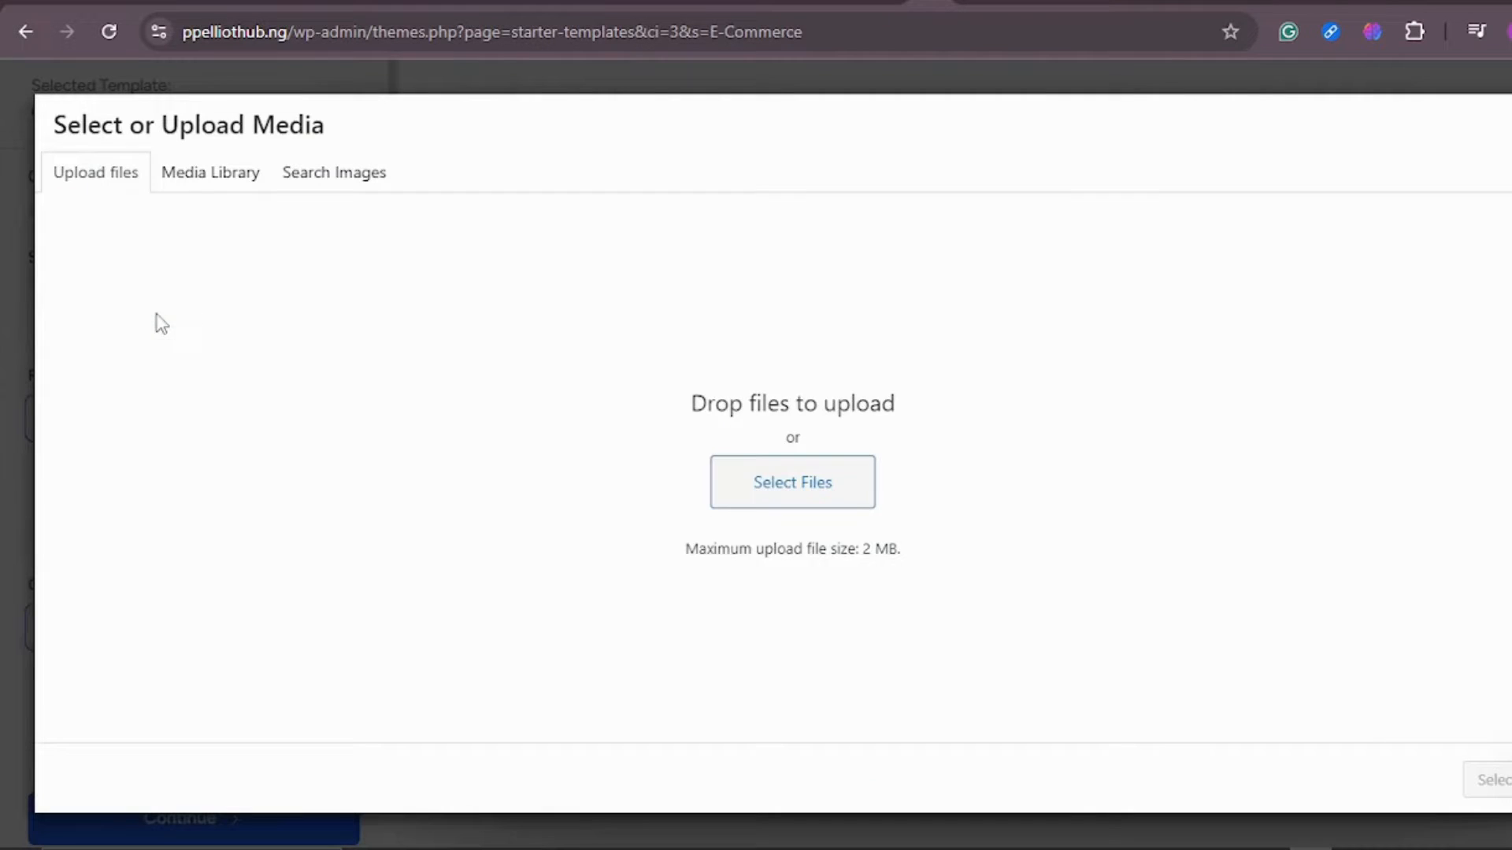
{"action": "left_click", "coordinate": [769, 496]}
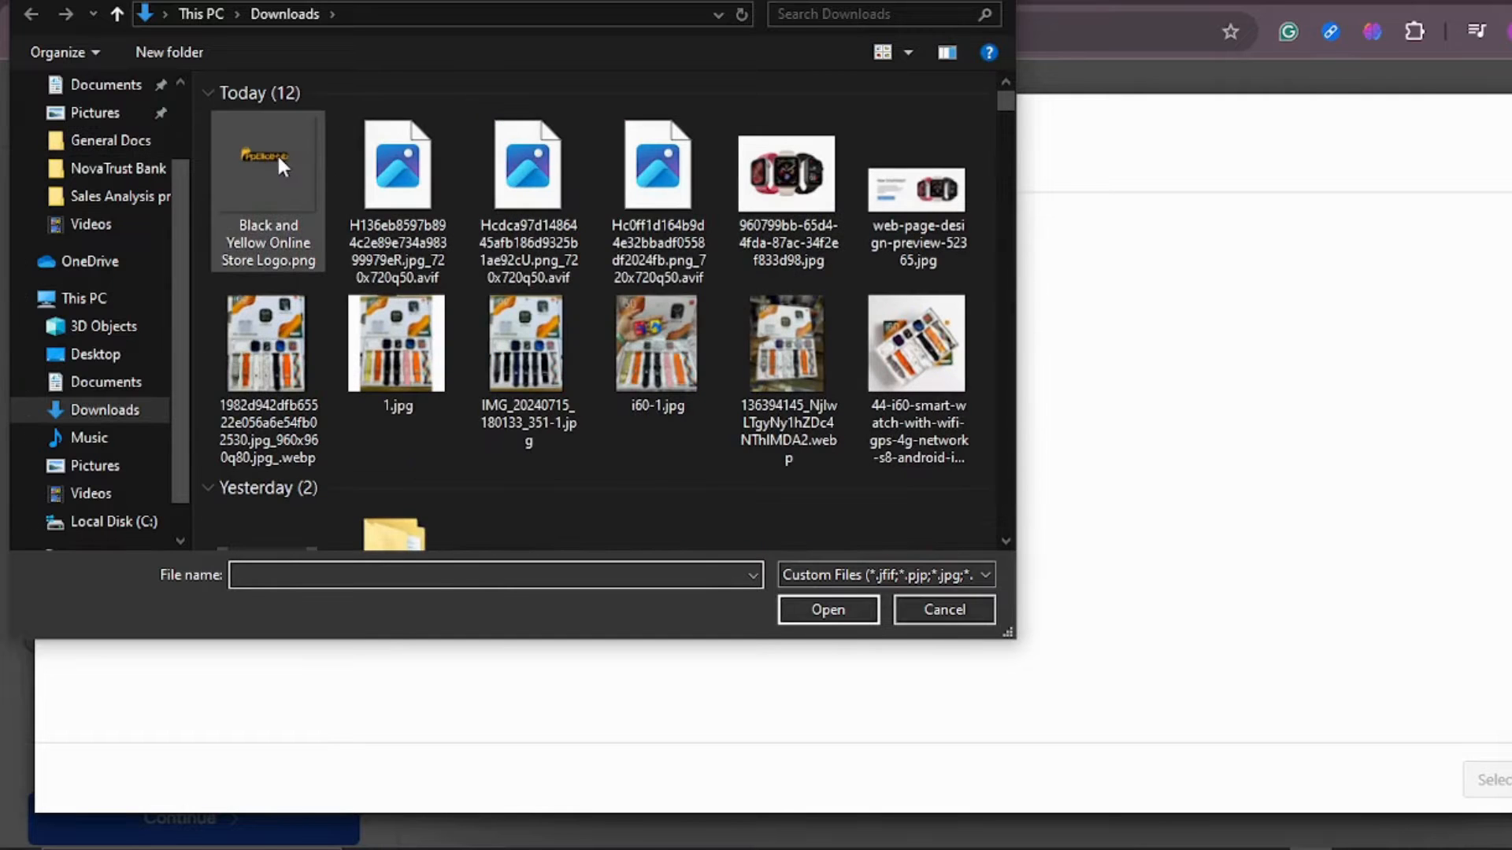
{"action": "left_click", "coordinate": [276, 153]}
{"action": "left_click", "coordinate": [821, 611]}
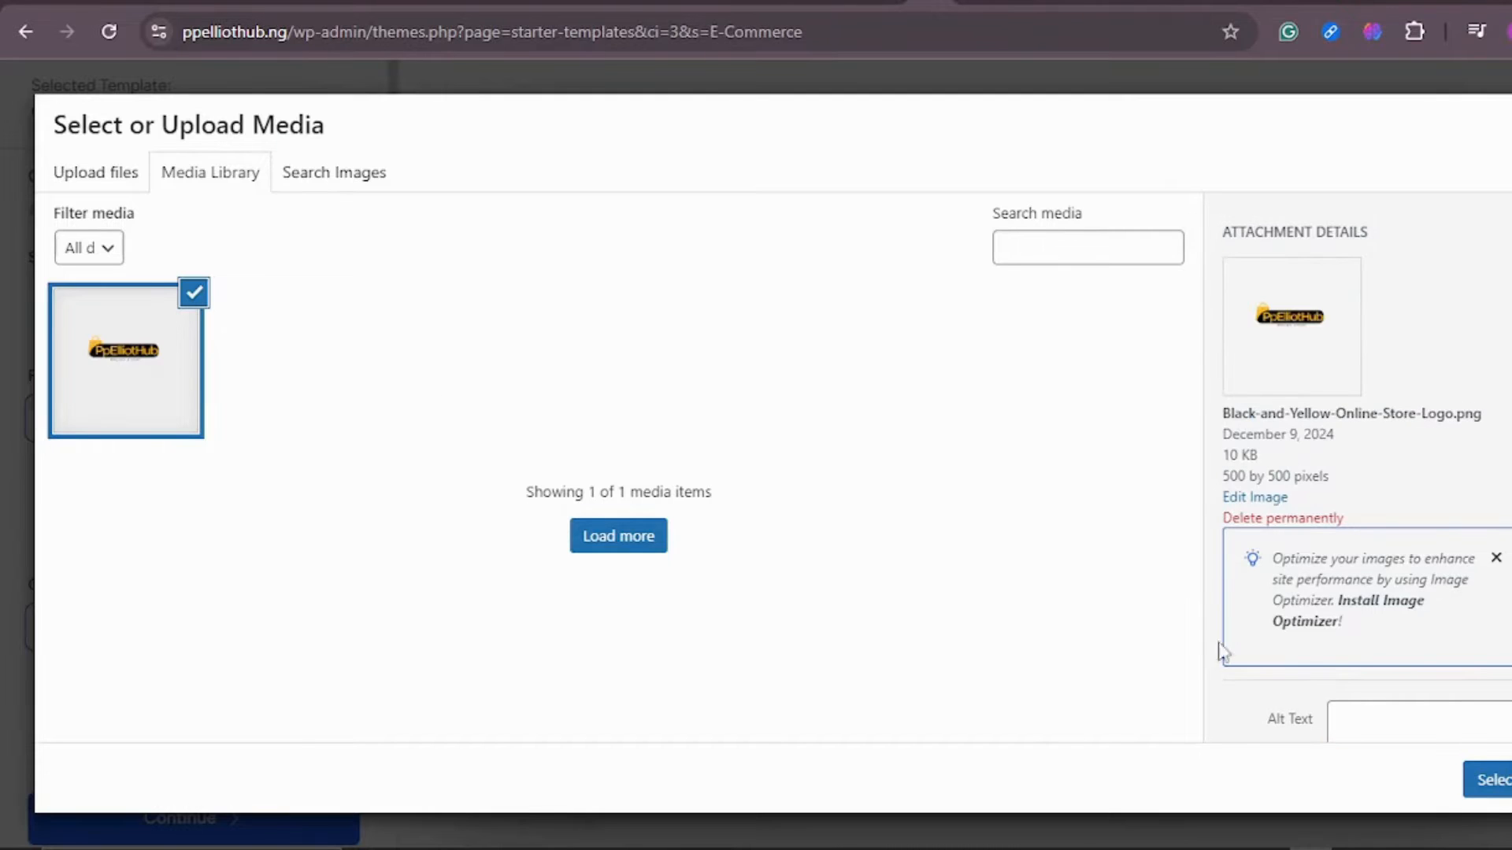
{"action": "left_click", "coordinate": [1488, 780]}
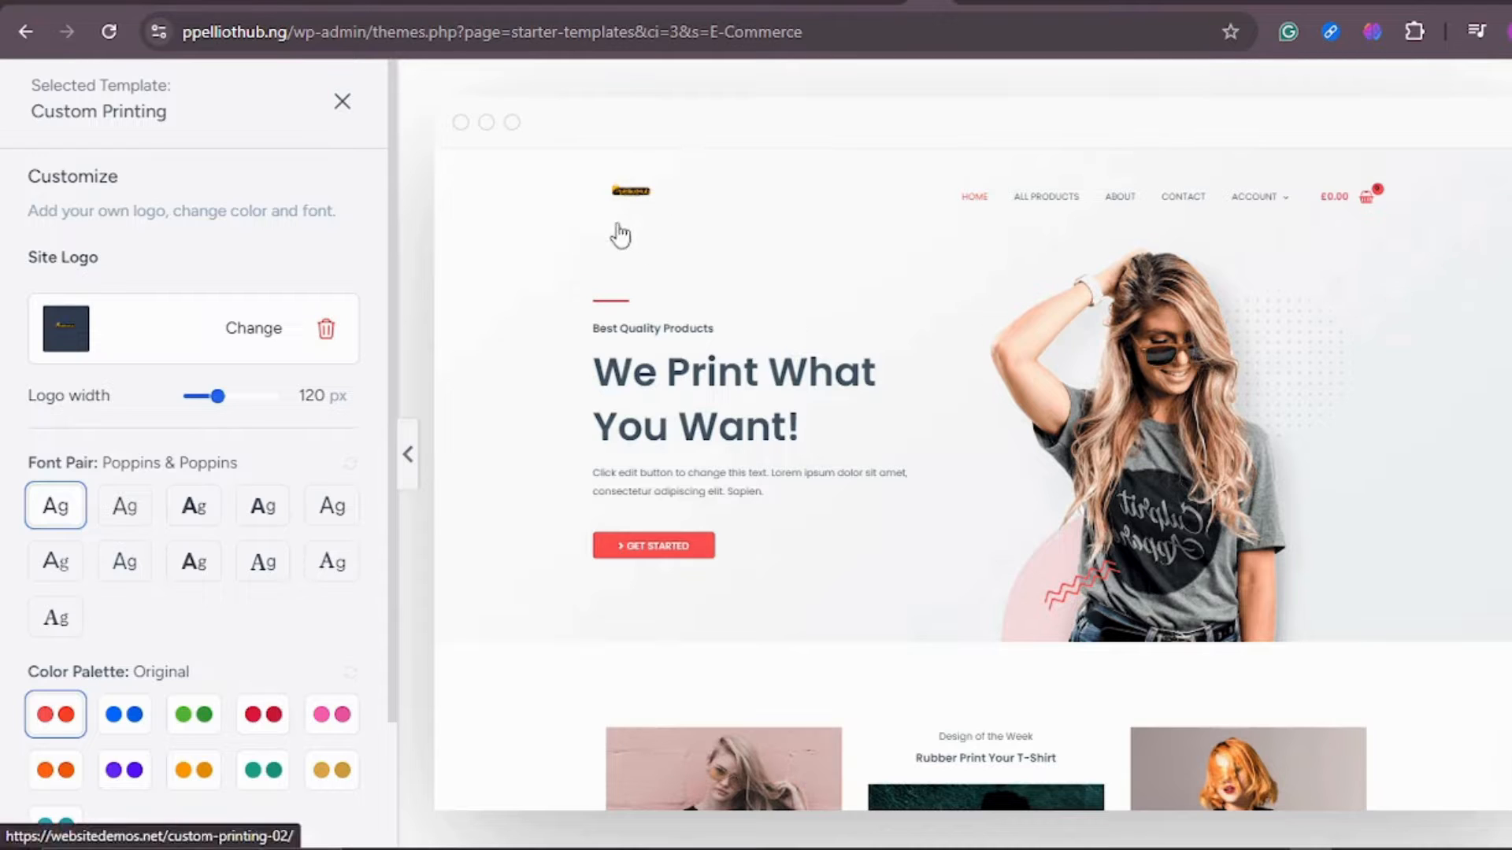
{"action": "mouse_move", "coordinate": [217, 396]}
{"action": "left_mouse_down"}
{"action": "mouse_move", "coordinate": [279, 396]}
{"action": "mouse_move", "coordinate": [216, 406]}
{"action": "mouse_move", "coordinate": [228, 422]}
{"action": "mouse_move", "coordinate": [308, 432]}
{"action": "mouse_move", "coordinate": [215, 396]}
{"action": "left_mouse_up"}
Switch to the Canva logo design and download only the grouped PpElliotHub logo as a PNG
{"action": "left_click", "coordinate": [1265, 2]}
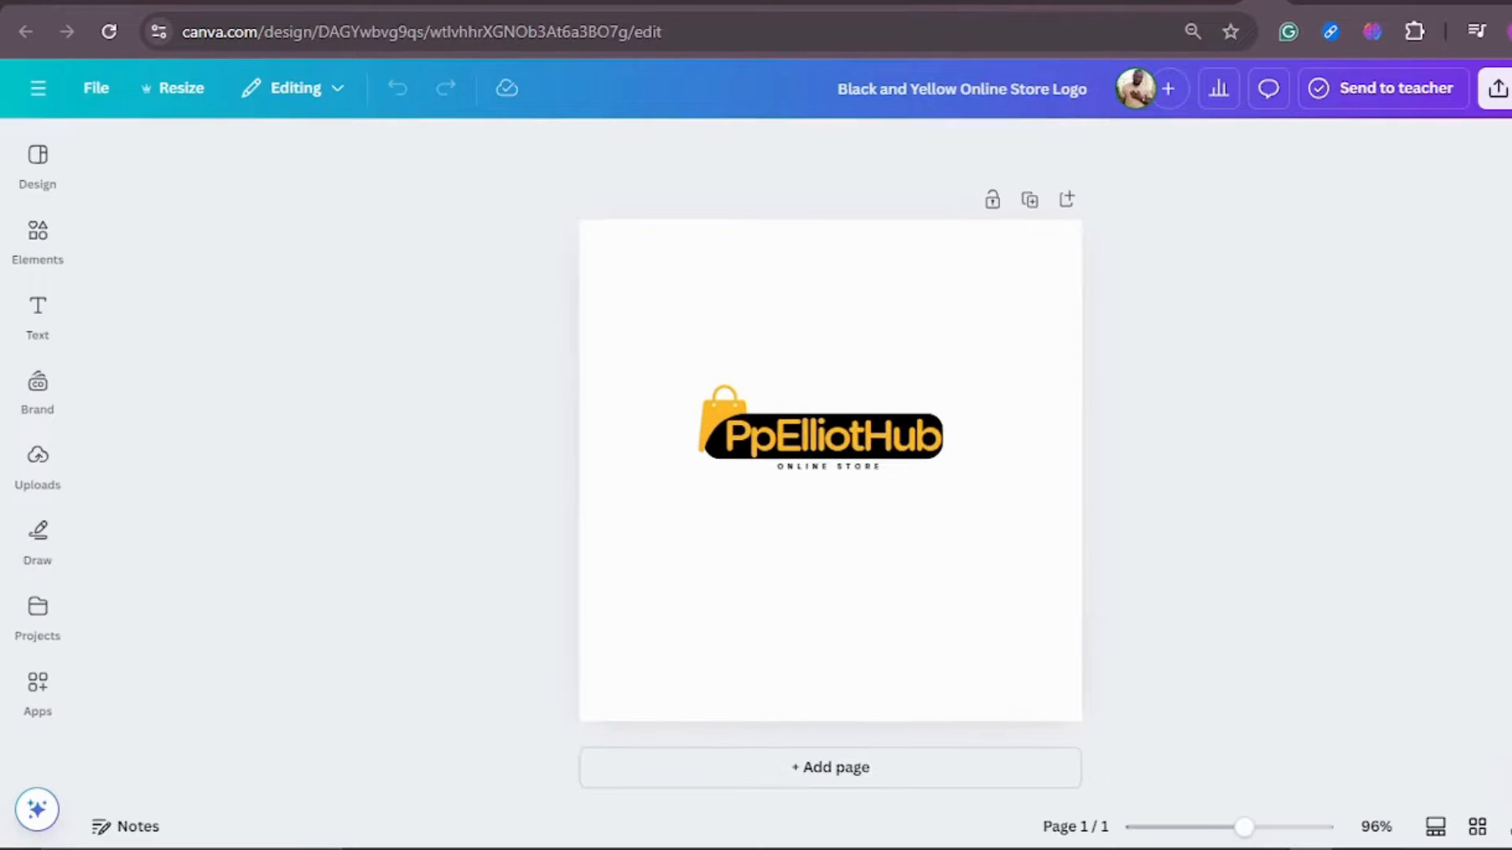
{"action": "left_click", "coordinate": [937, 396]}
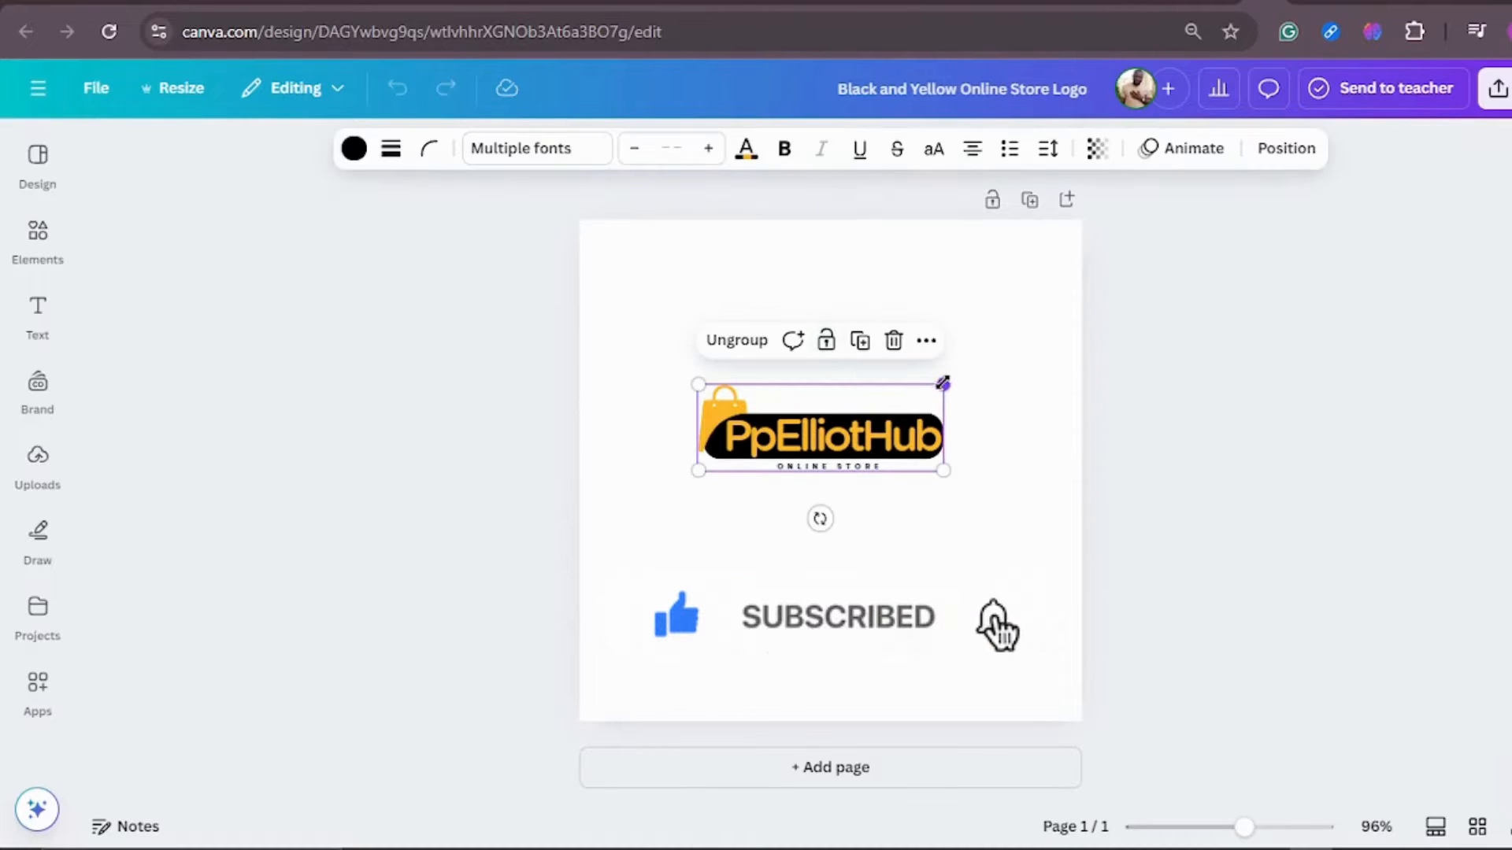
{"action": "right_click", "coordinate": [941, 386]}
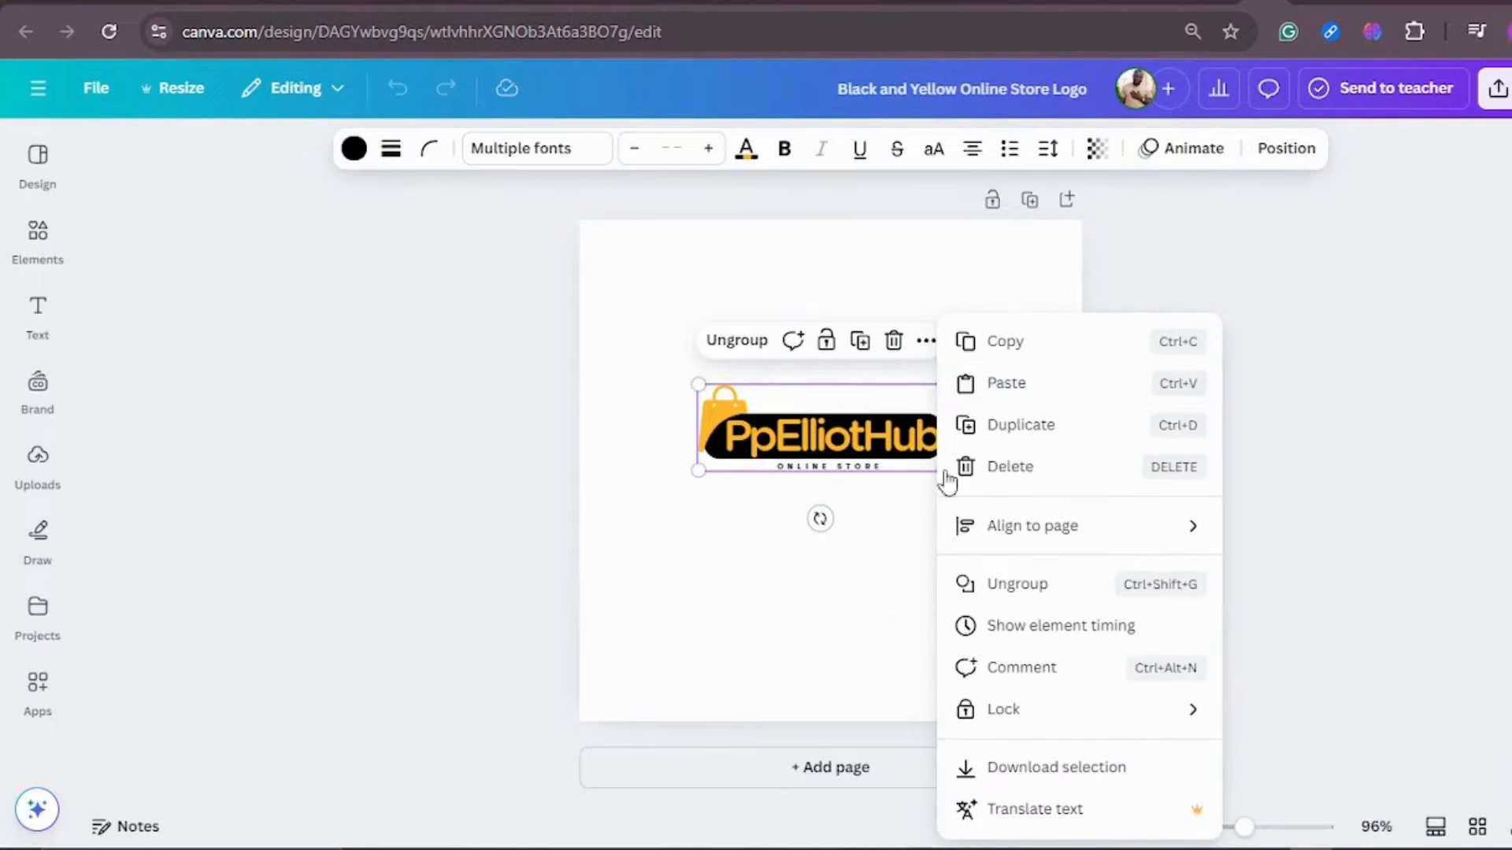
{"action": "left_click", "coordinate": [1080, 767]}
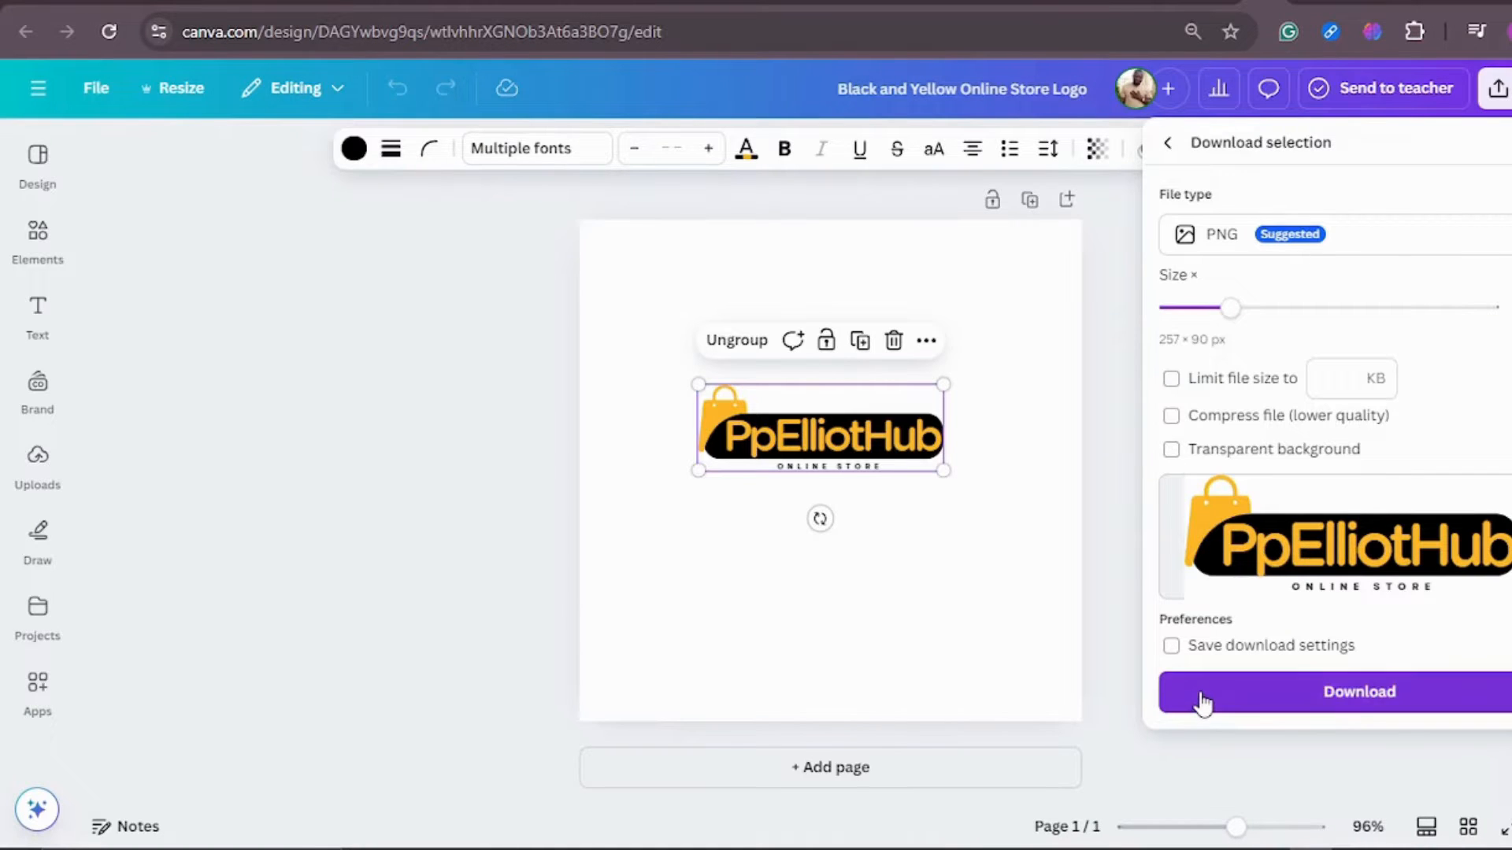
{"action": "left_click", "coordinate": [1202, 697]}
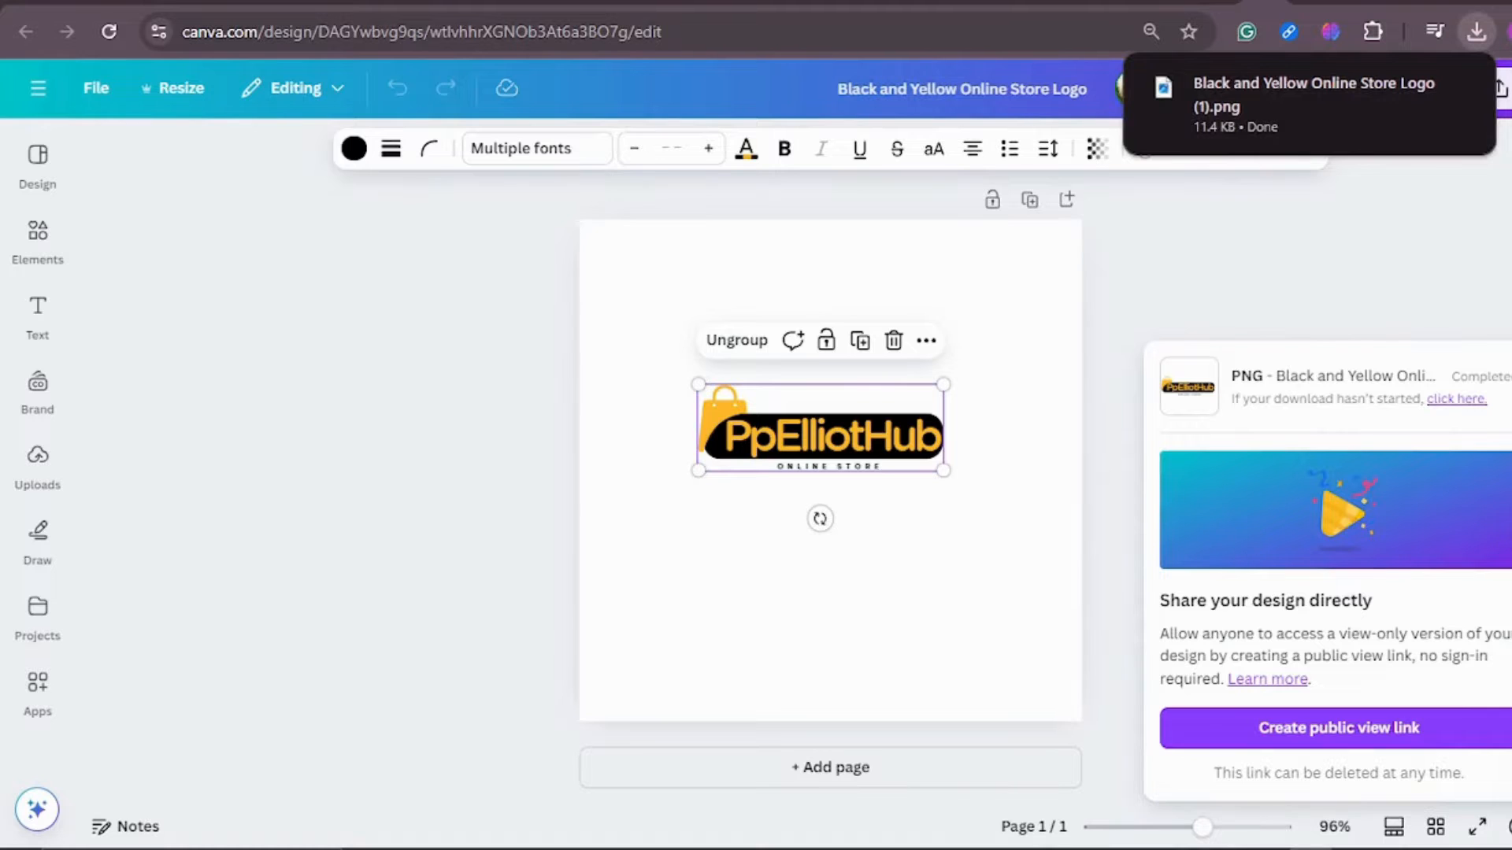
Back in the WordPress template setup, replace the site logo with "Black and Yellow Online Store Logo (1).png" and set its width to 192 px
{"action": "left_click", "coordinate": [929, 2]}
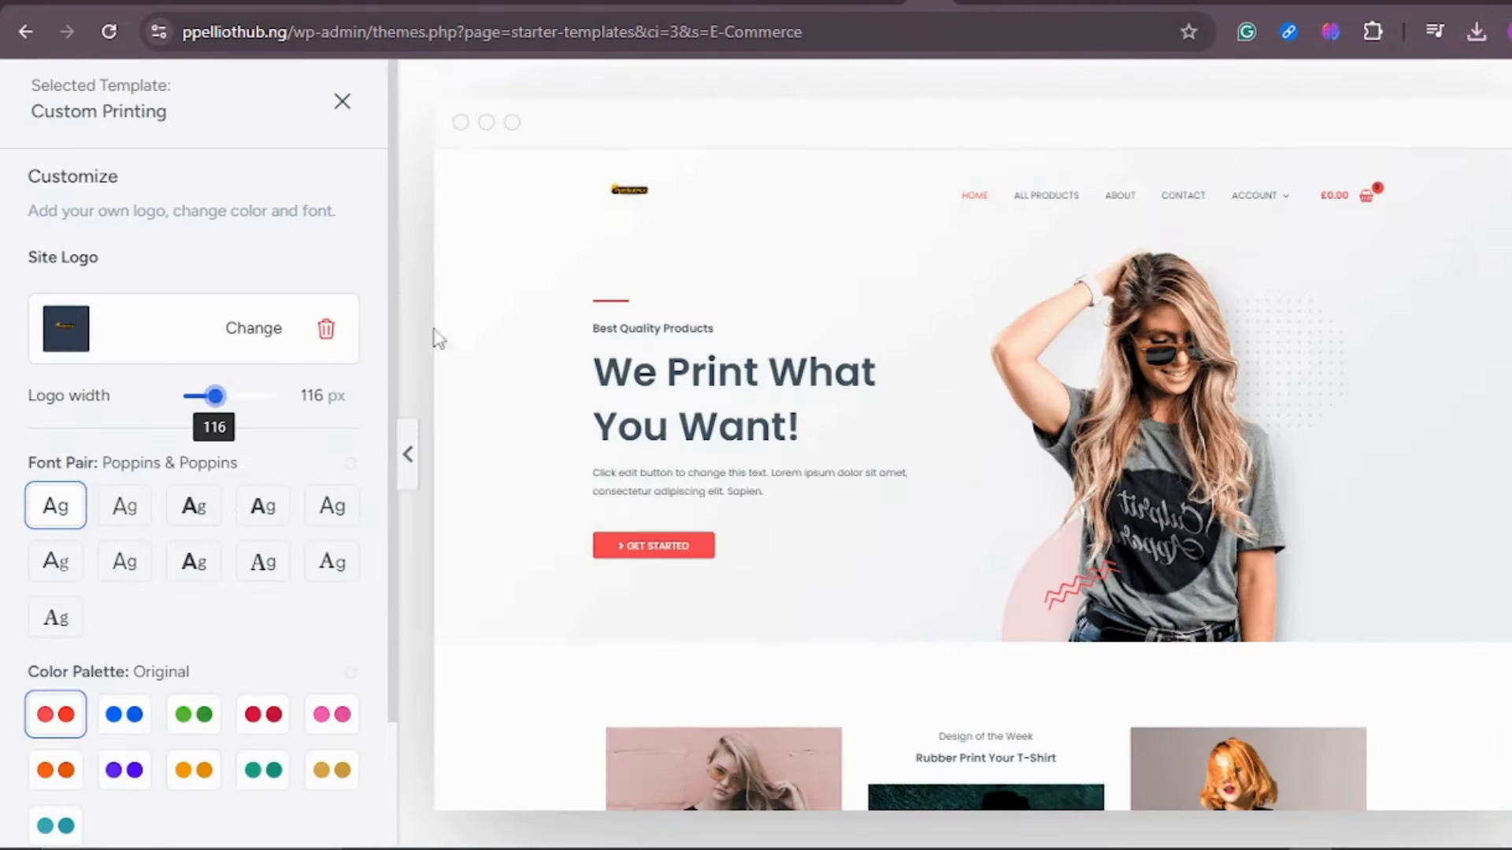
{"action": "left_click", "coordinate": [272, 328]}
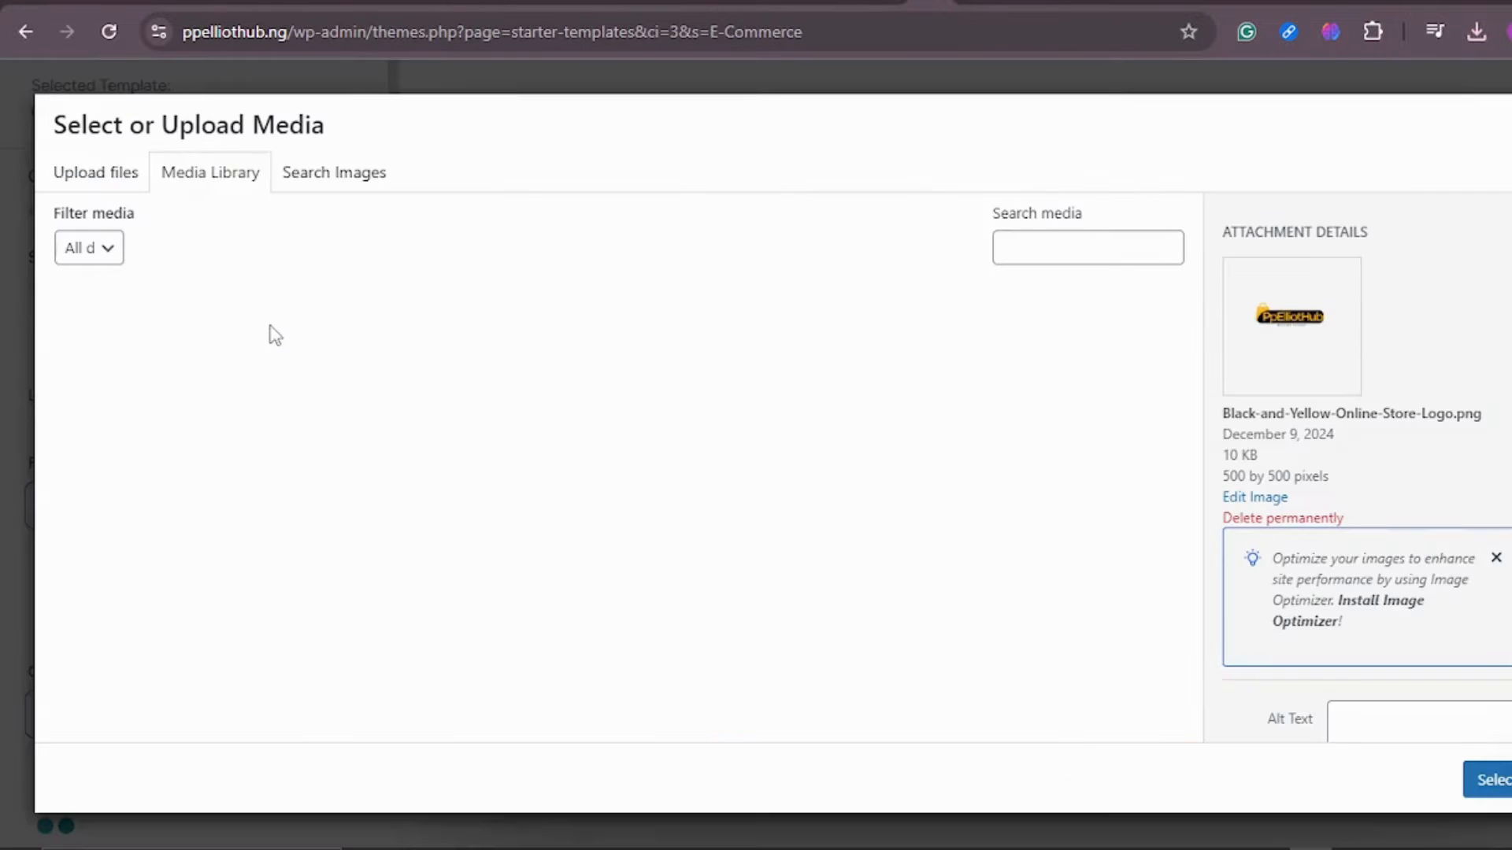
{"action": "left_click", "coordinate": [98, 178]}
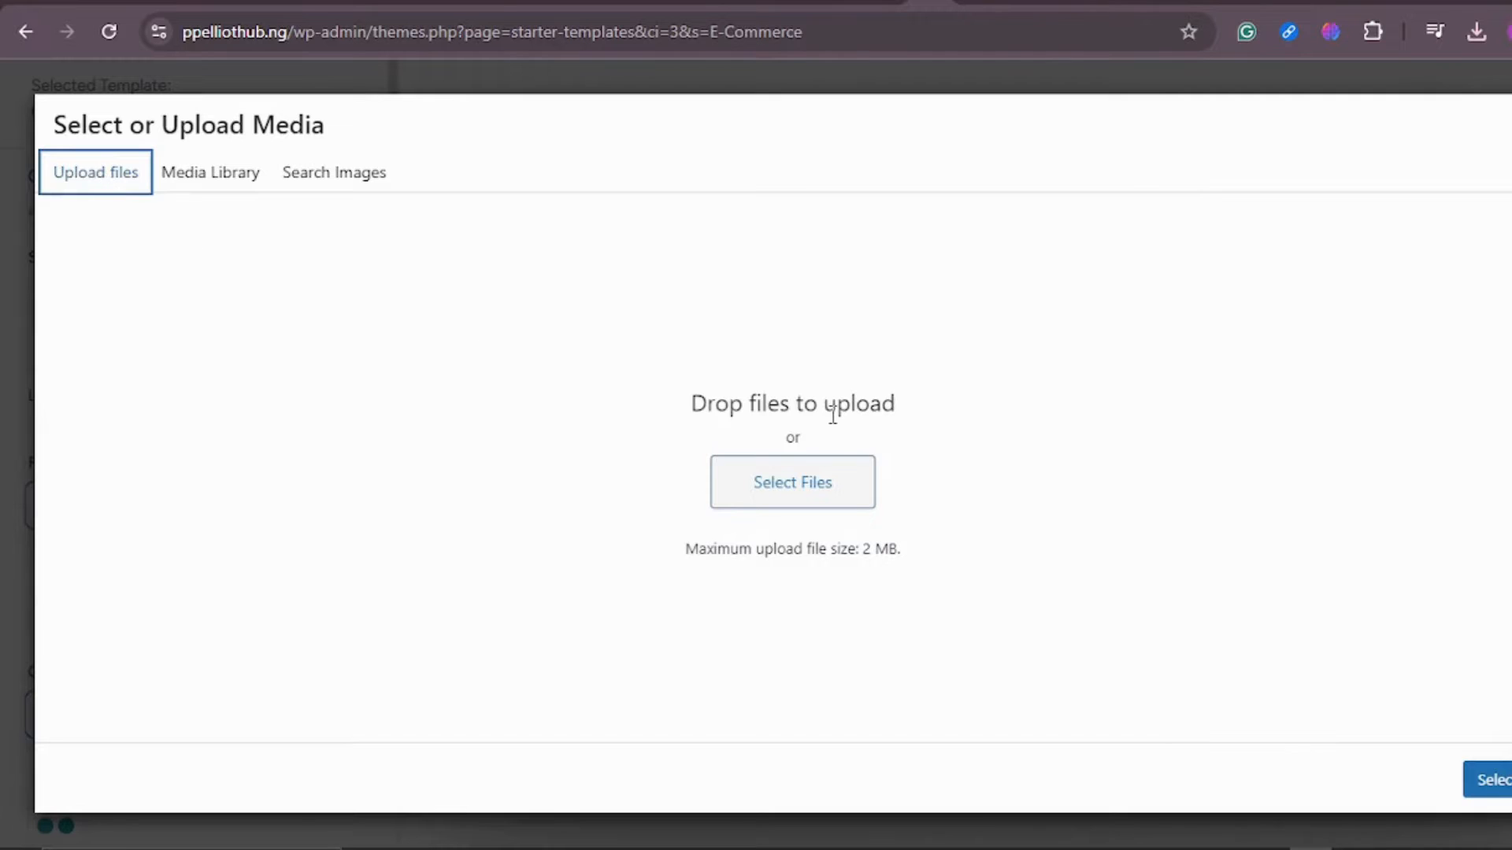
{"action": "left_click", "coordinate": [800, 494]}
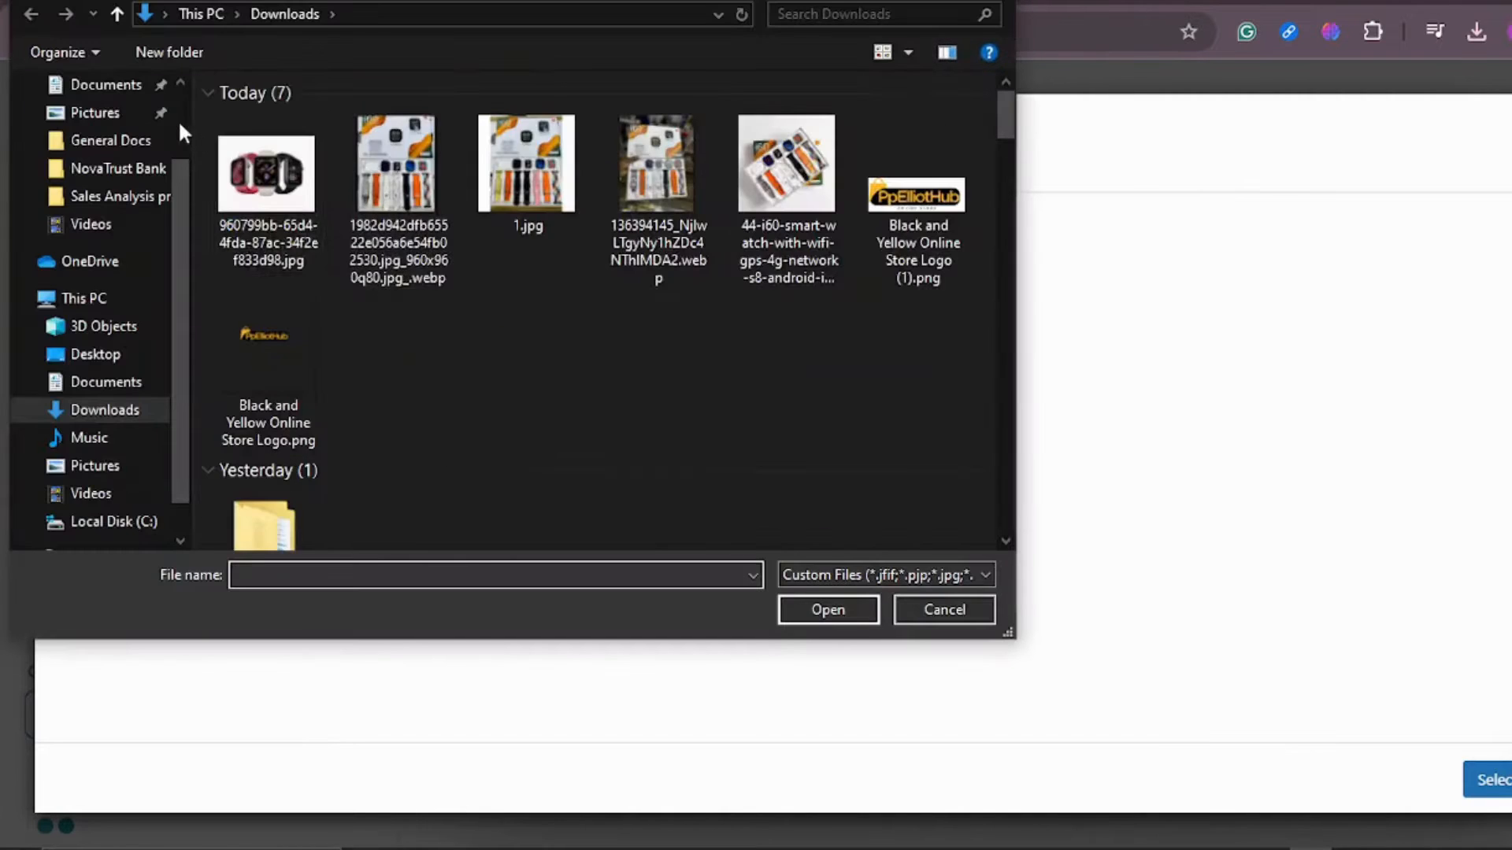
{"action": "left_click", "coordinate": [271, 180]}
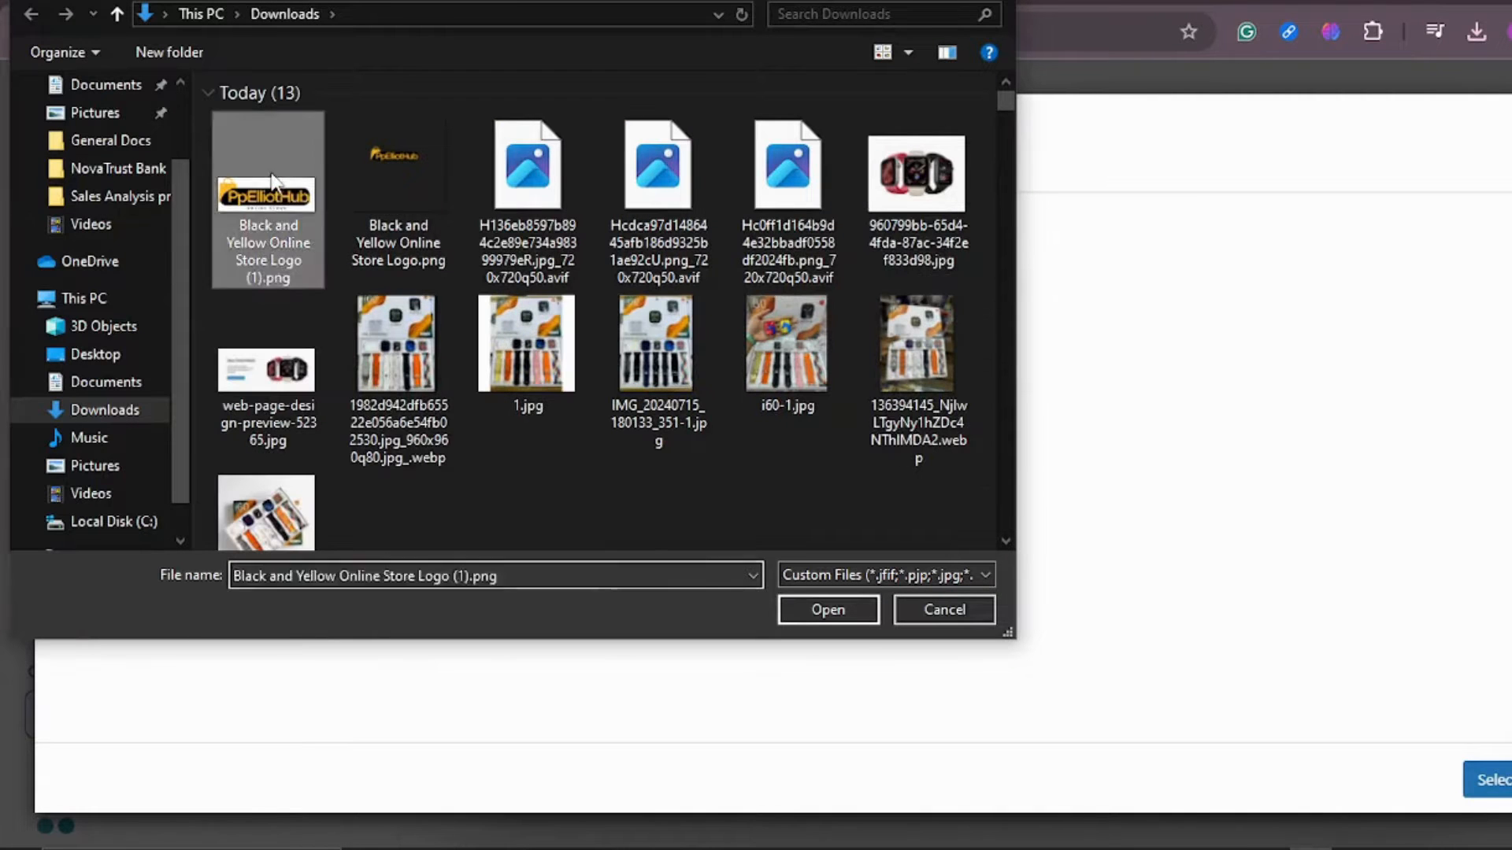
{"action": "double_click", "coordinate": [272, 179]}
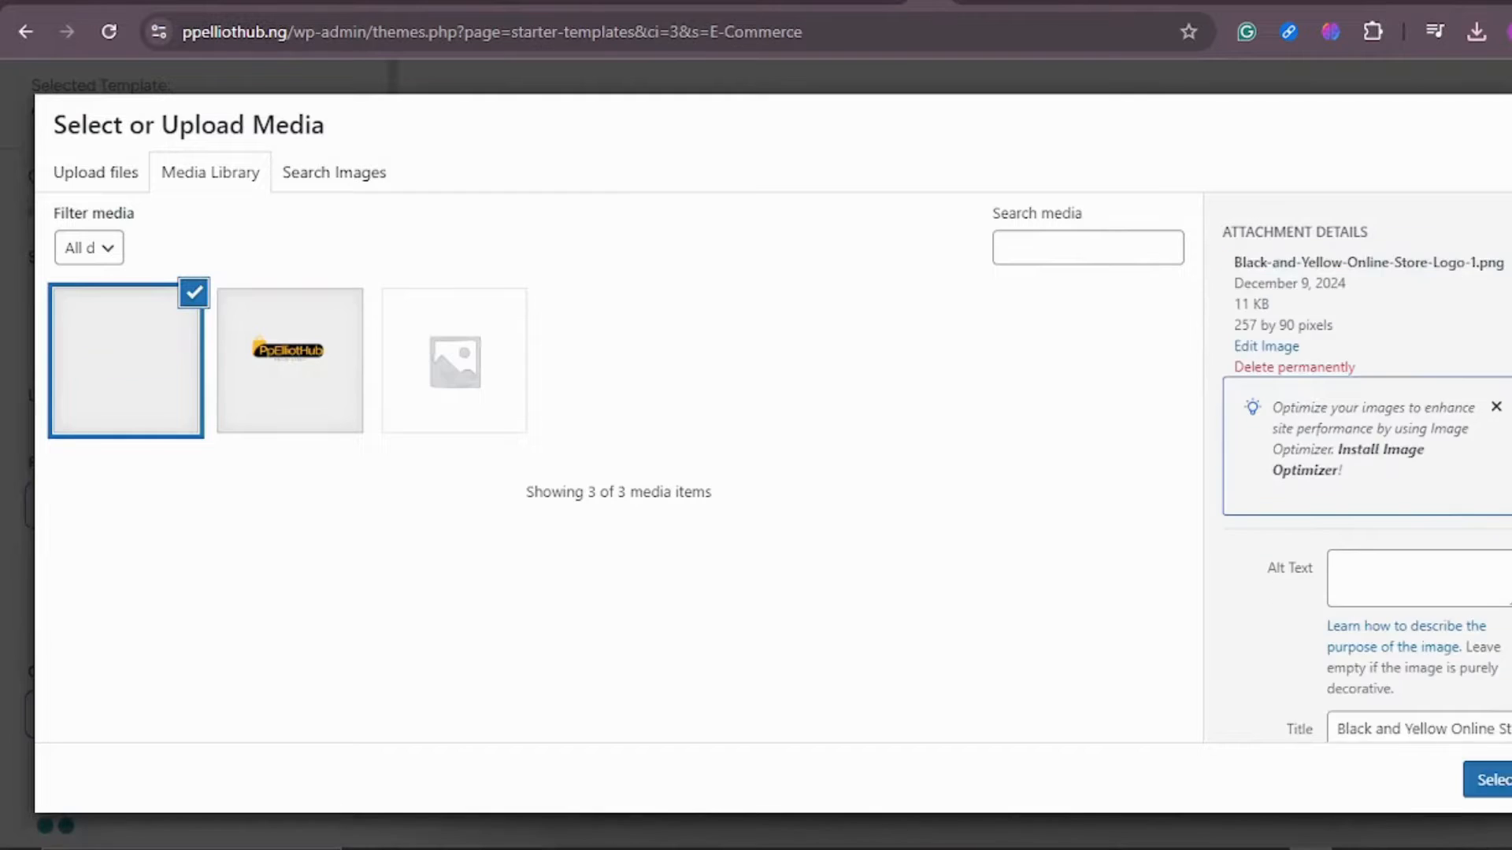
{"action": "left_click", "coordinate": [1480, 782]}
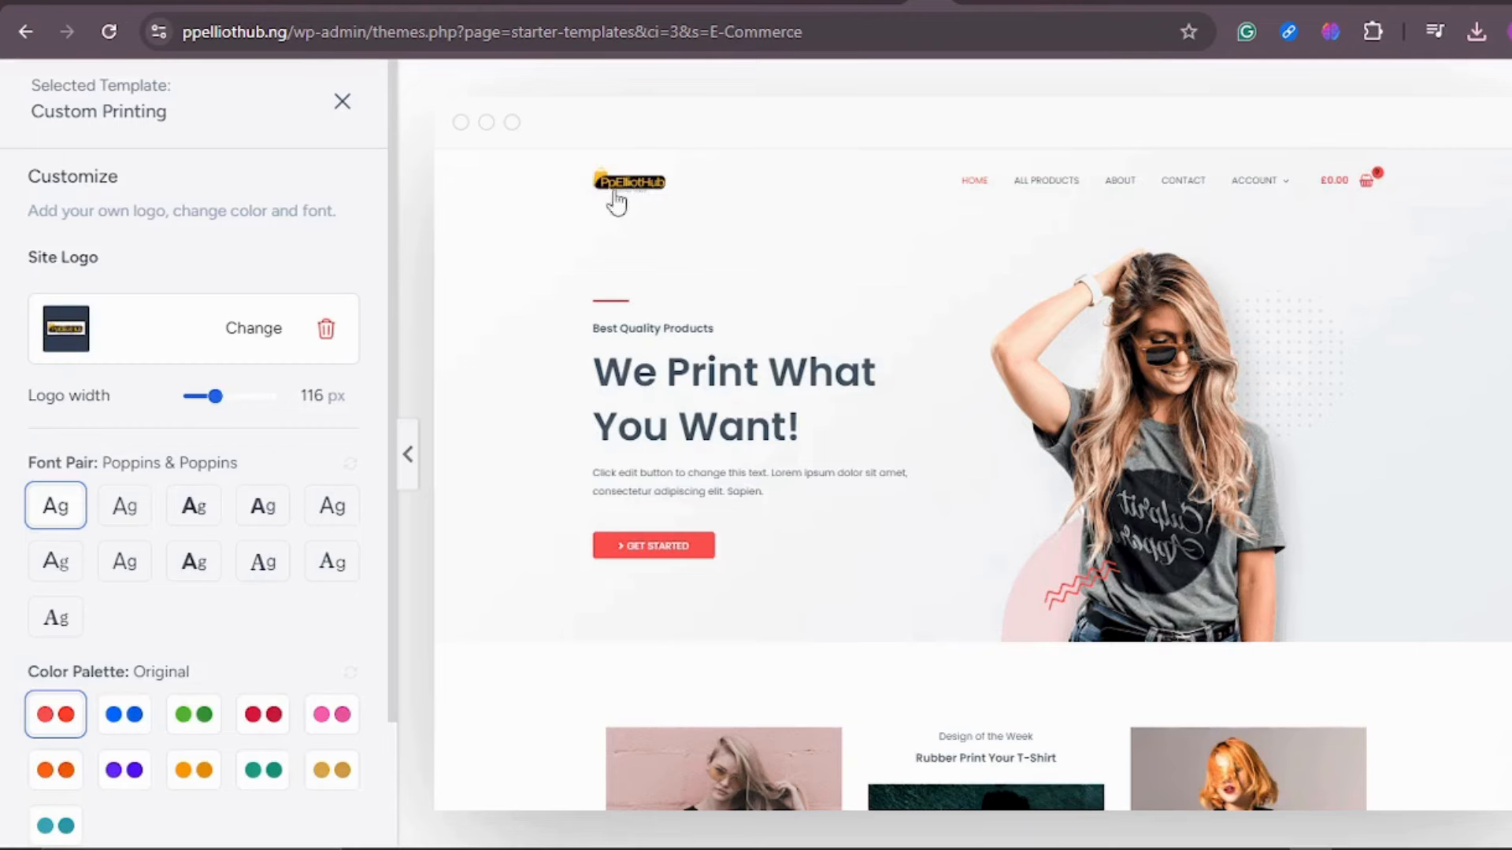
{"action": "left_click_drag", "start_coordinate": [215, 396], "coordinate": [250, 429]}
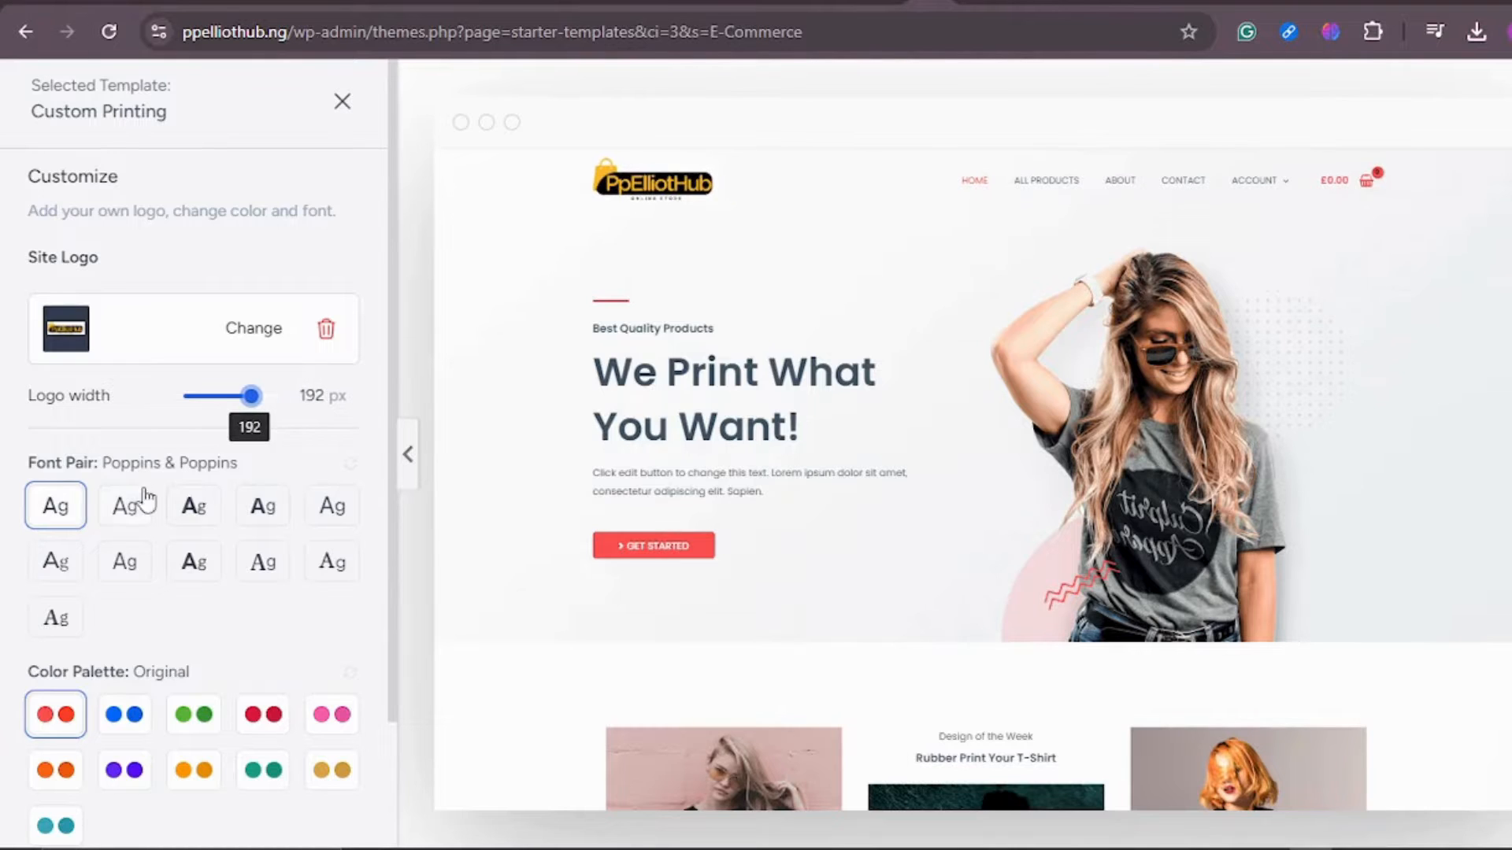
Apply the orange Style 7 color palette to the template and continue to the feature selection
{"action": "scroll", "coordinate": [144, 499], "scroll_direction": "down", "scroll_amount": 2}
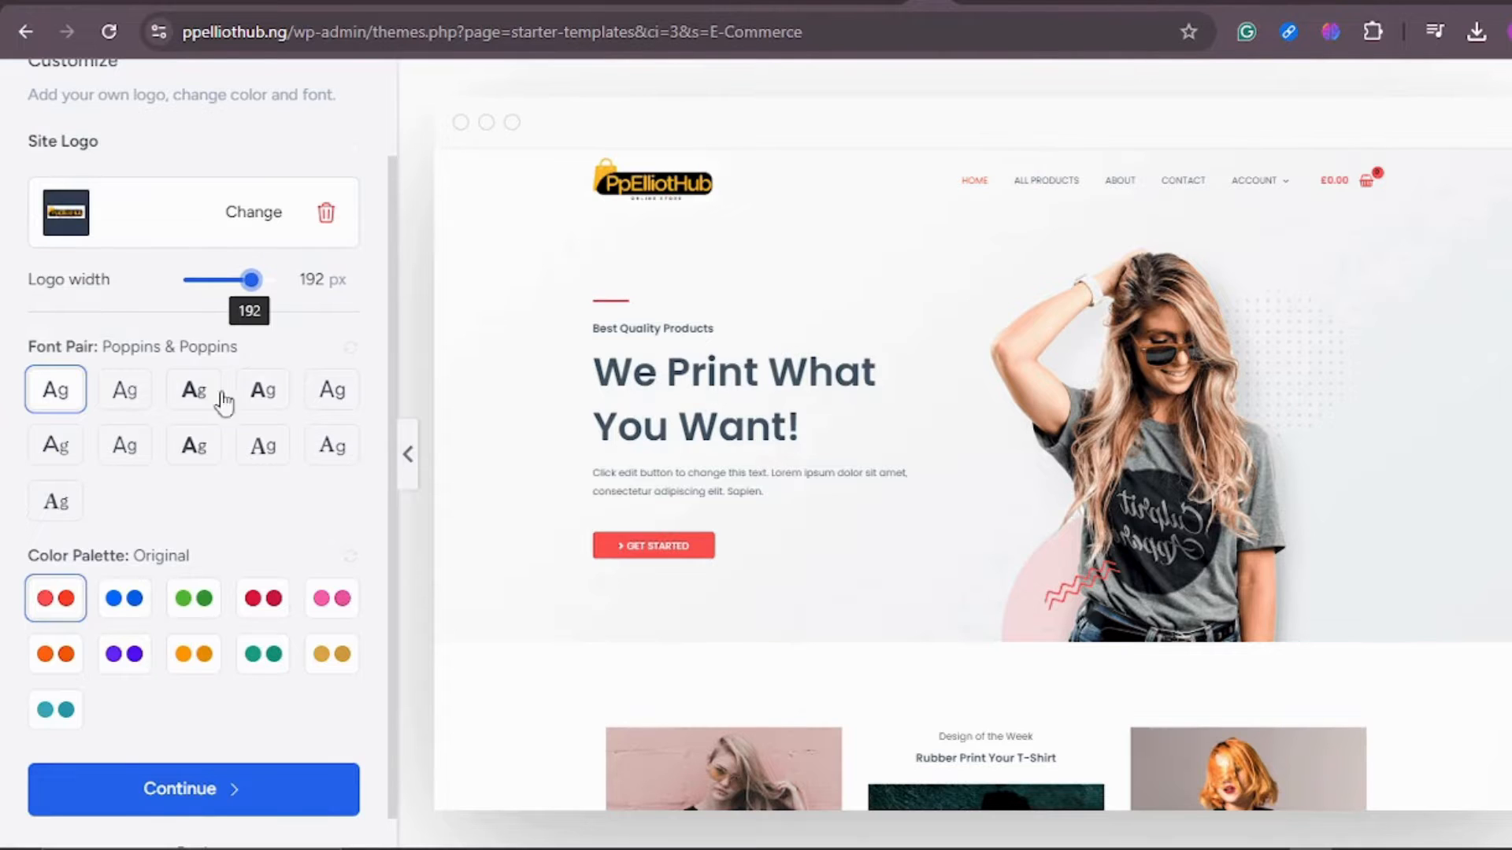
{"action": "scroll", "coordinate": [223, 402], "scroll_direction": "down", "scroll_amount": 1}
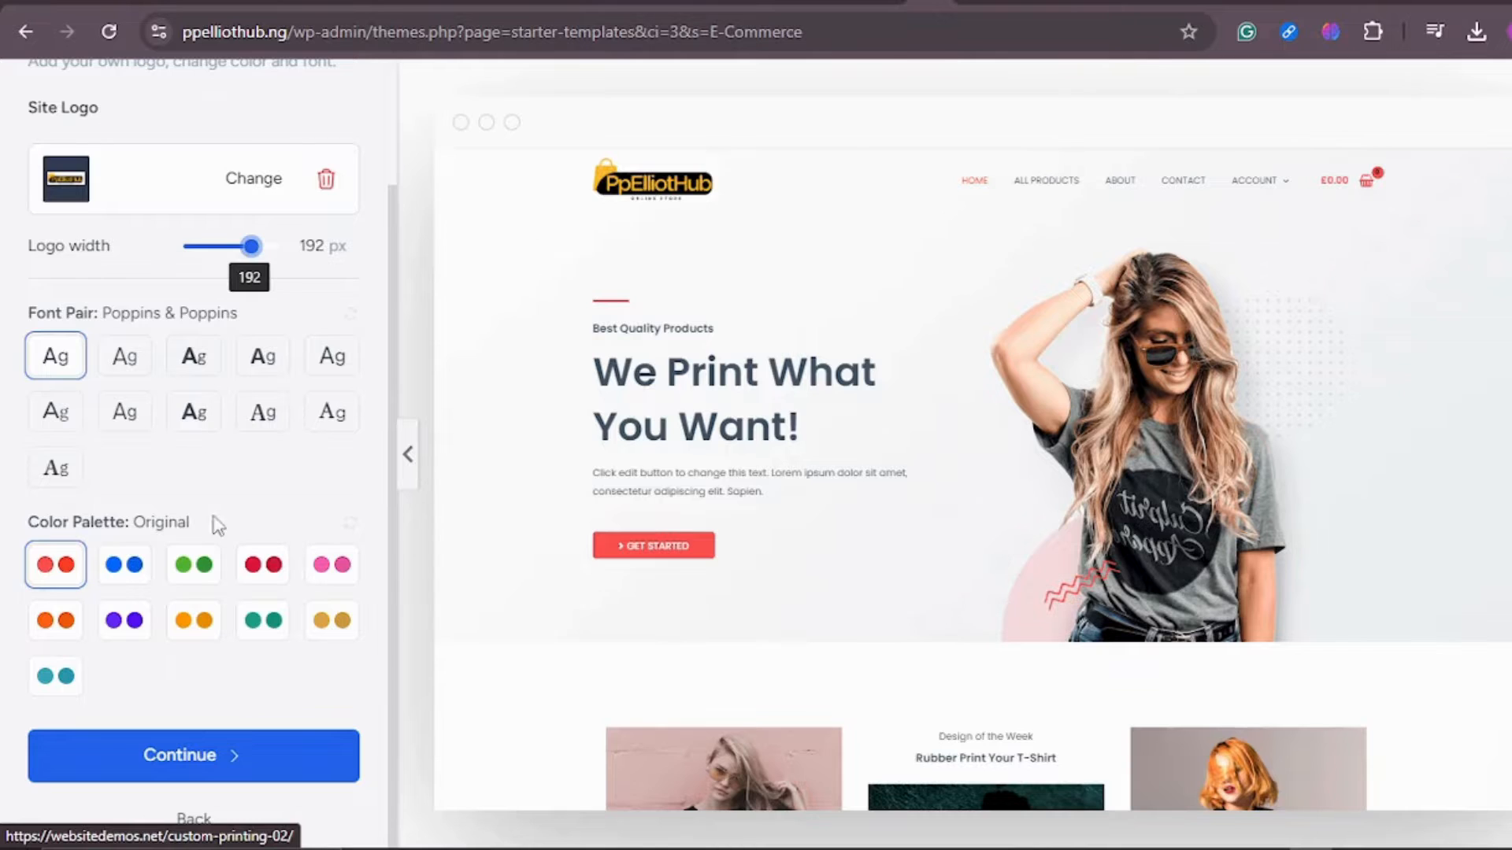
{"action": "left_click", "coordinate": [192, 627]}
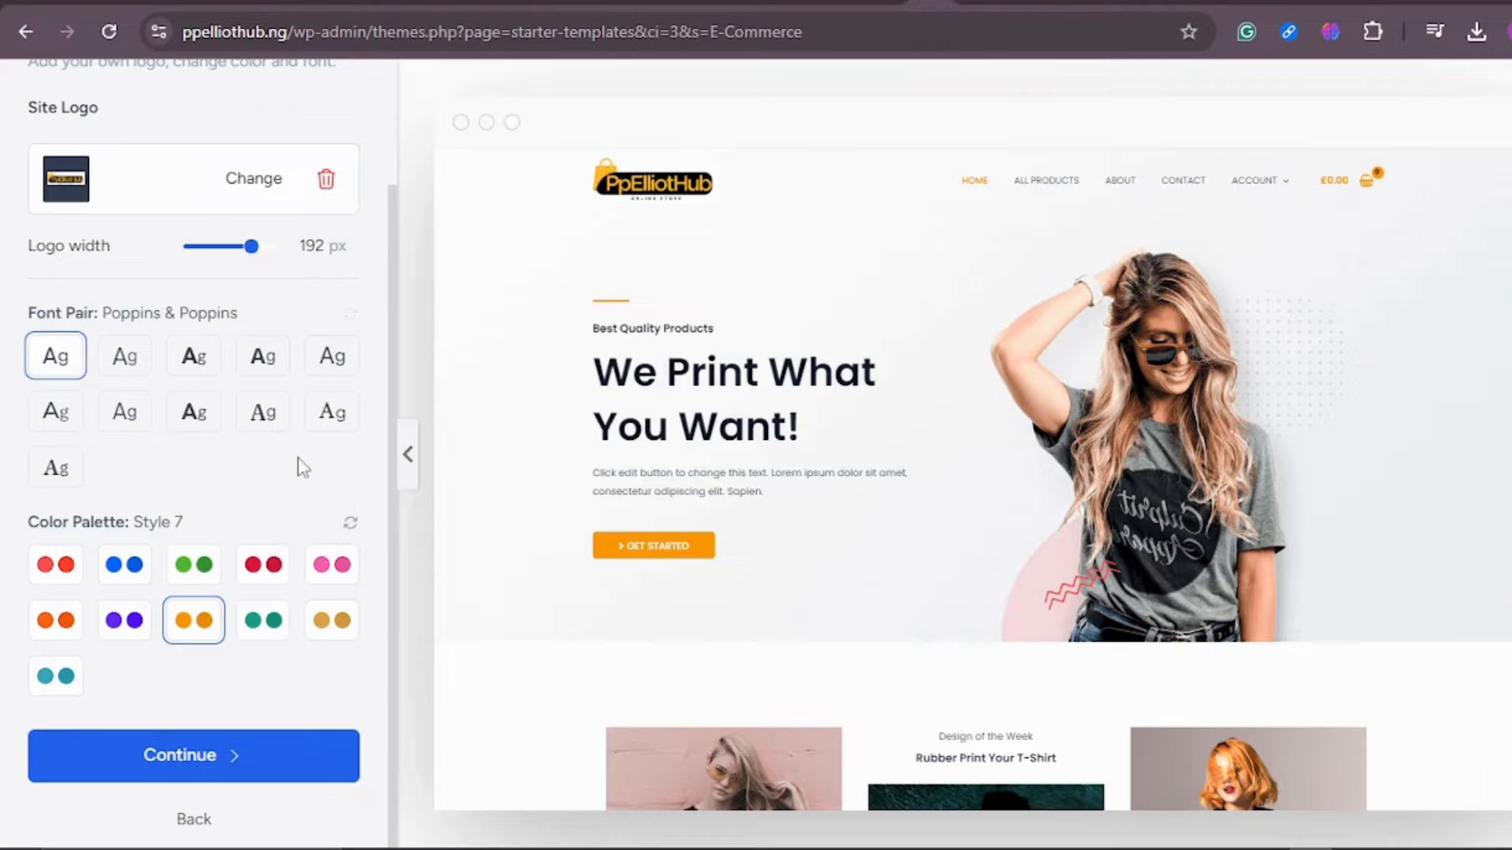
{"action": "left_click", "coordinate": [154, 780]}
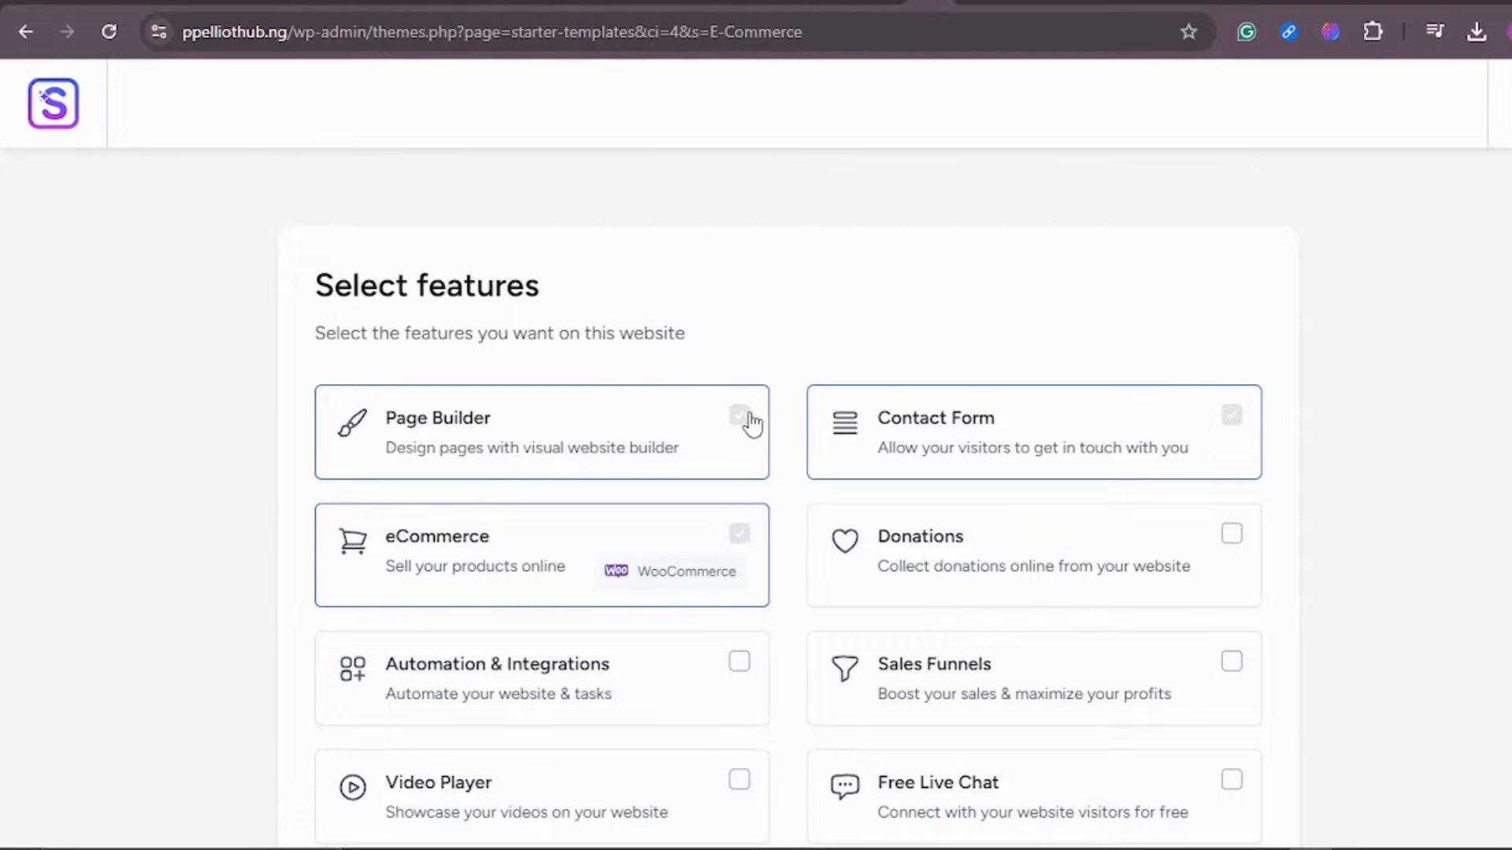
Add Free Live Chat to the preselected website features, leave Video Player out, and continue to the last setup page
{"action": "scroll", "coordinate": [733, 415], "scroll_direction": "down", "scroll_amount": 2}
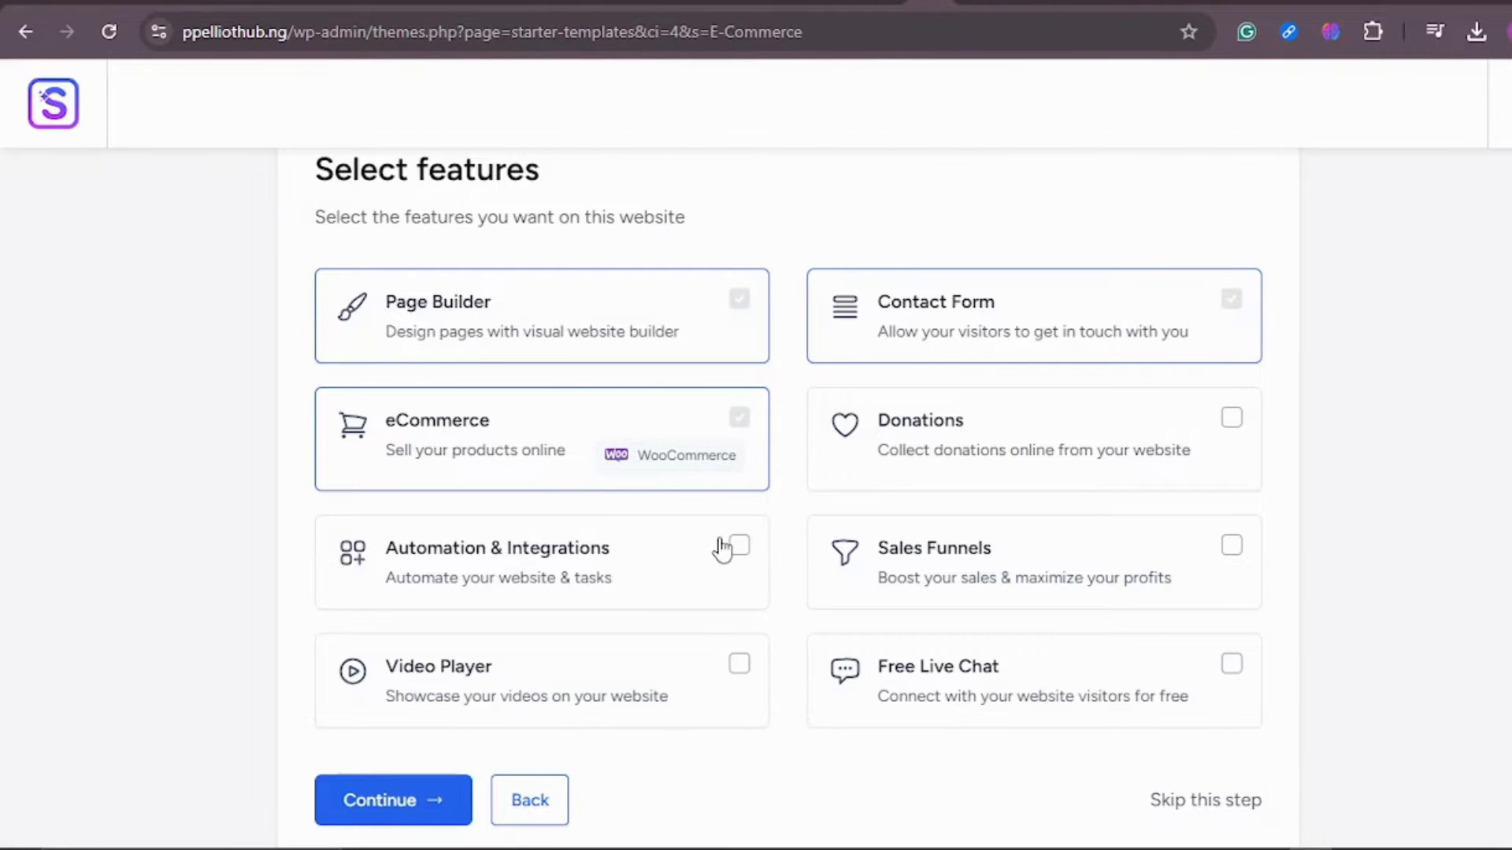
{"action": "scroll", "coordinate": [721, 549], "scroll_direction": "down", "scroll_amount": 1}
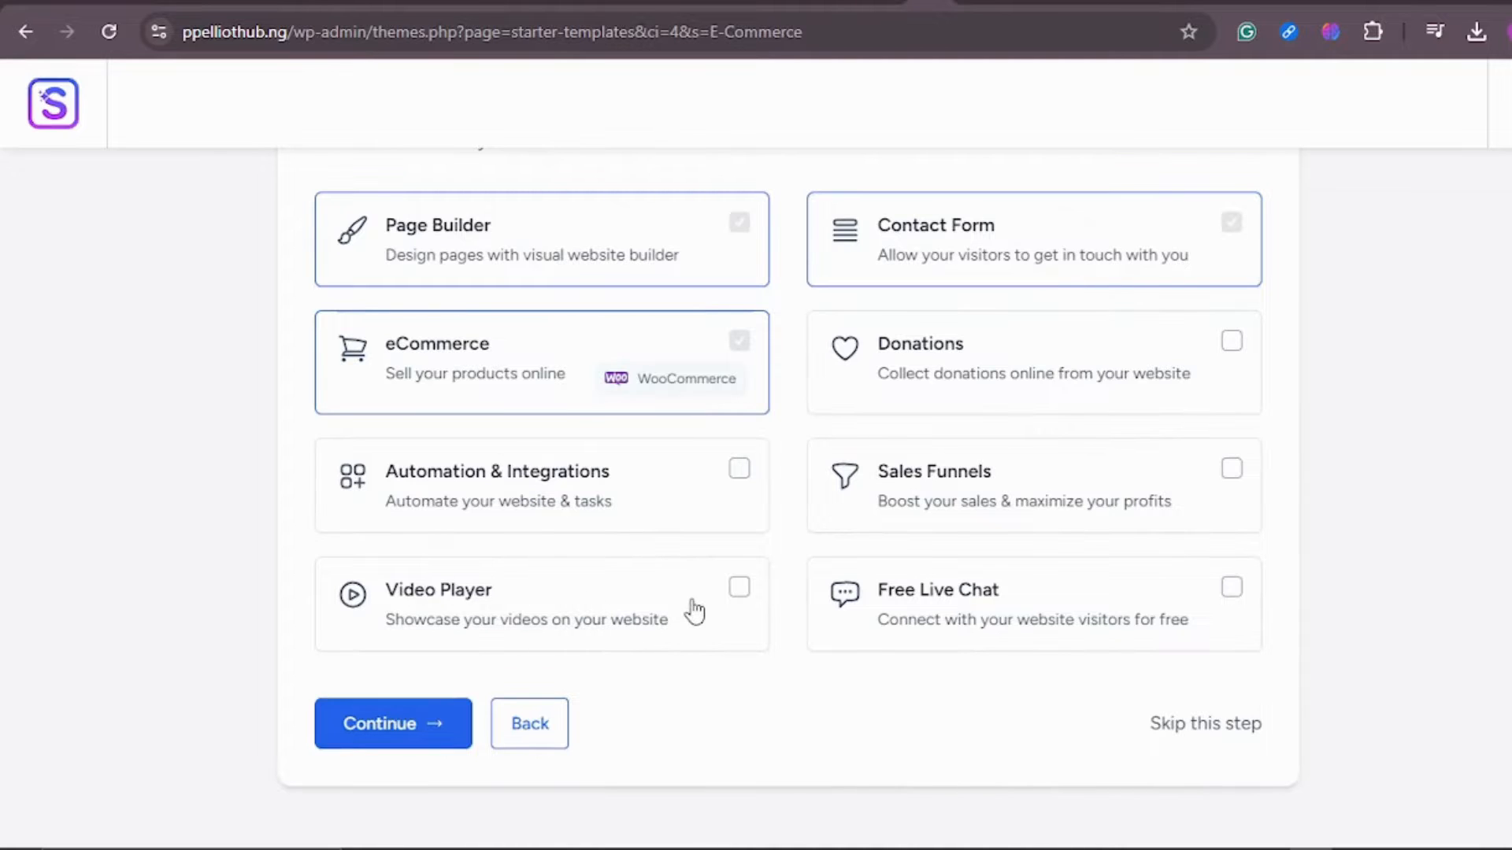
{"action": "scroll", "coordinate": [685, 611], "scroll_direction": "up", "scroll_amount": 1}
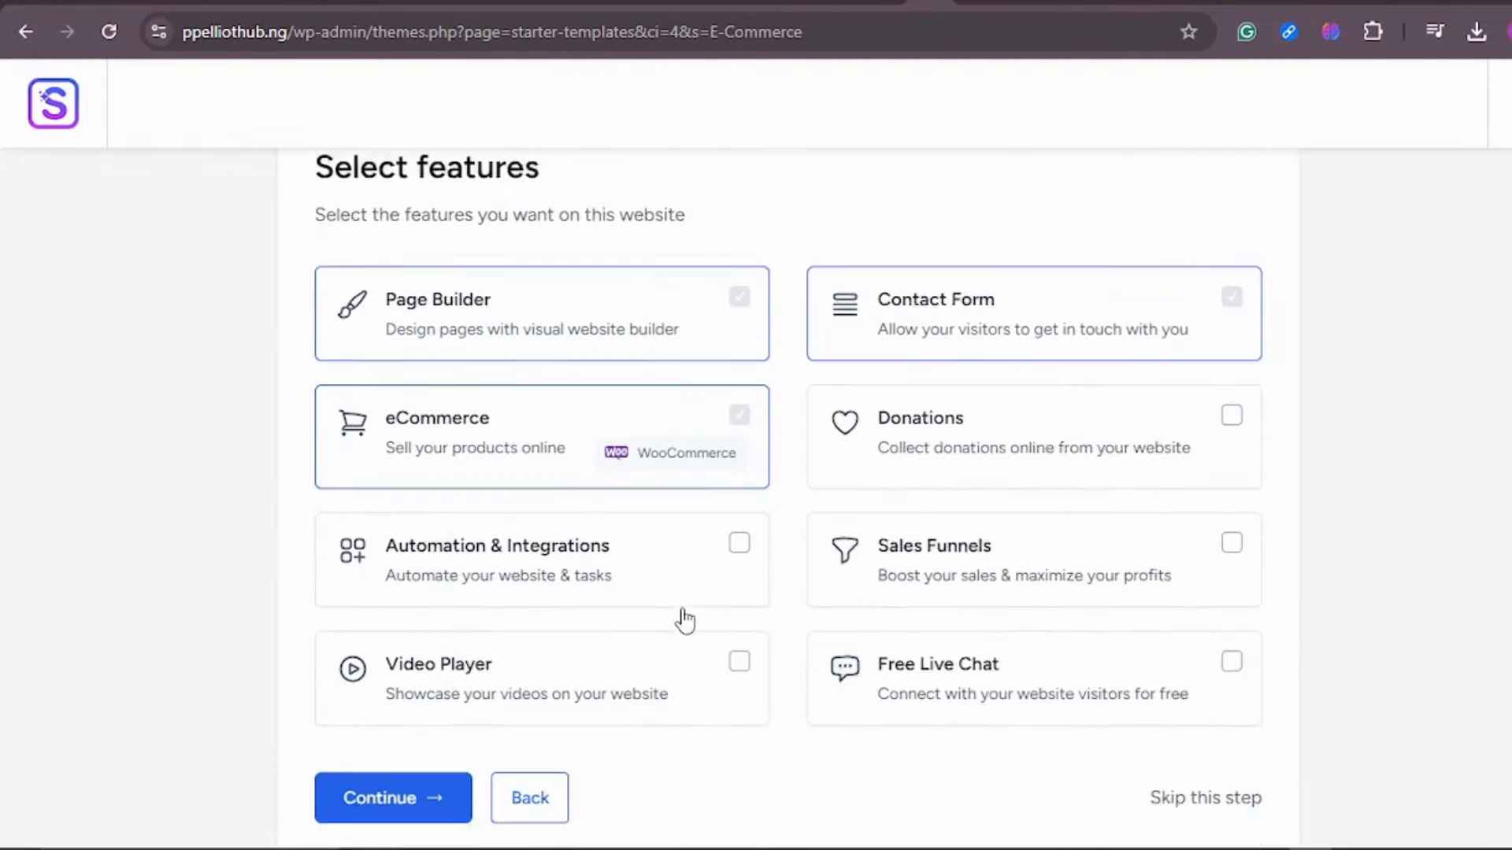
{"action": "scroll", "coordinate": [685, 614], "scroll_direction": "down", "scroll_amount": 1}
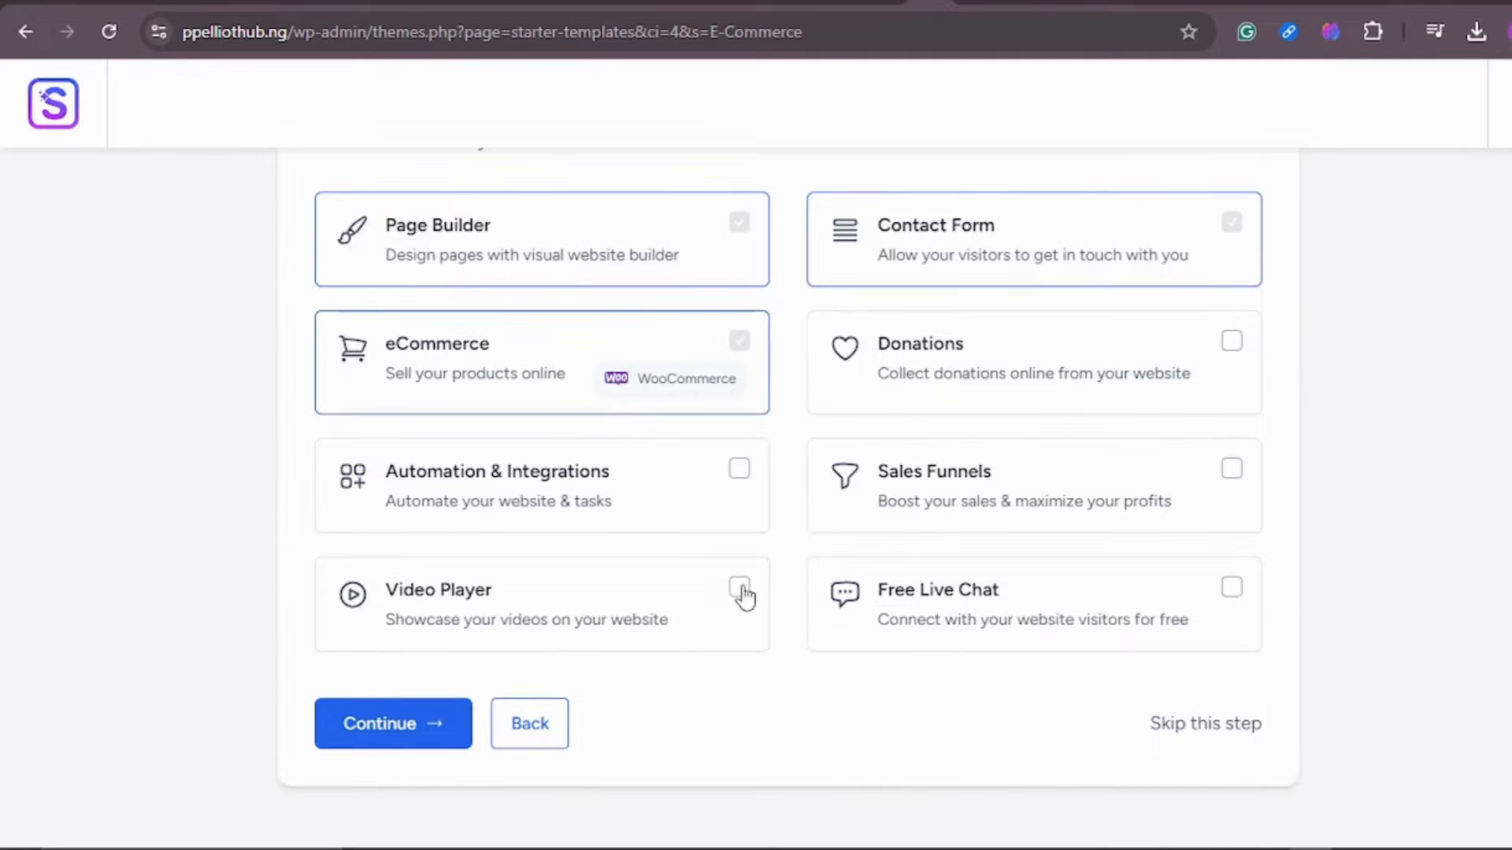
{"action": "left_click", "coordinate": [740, 589]}
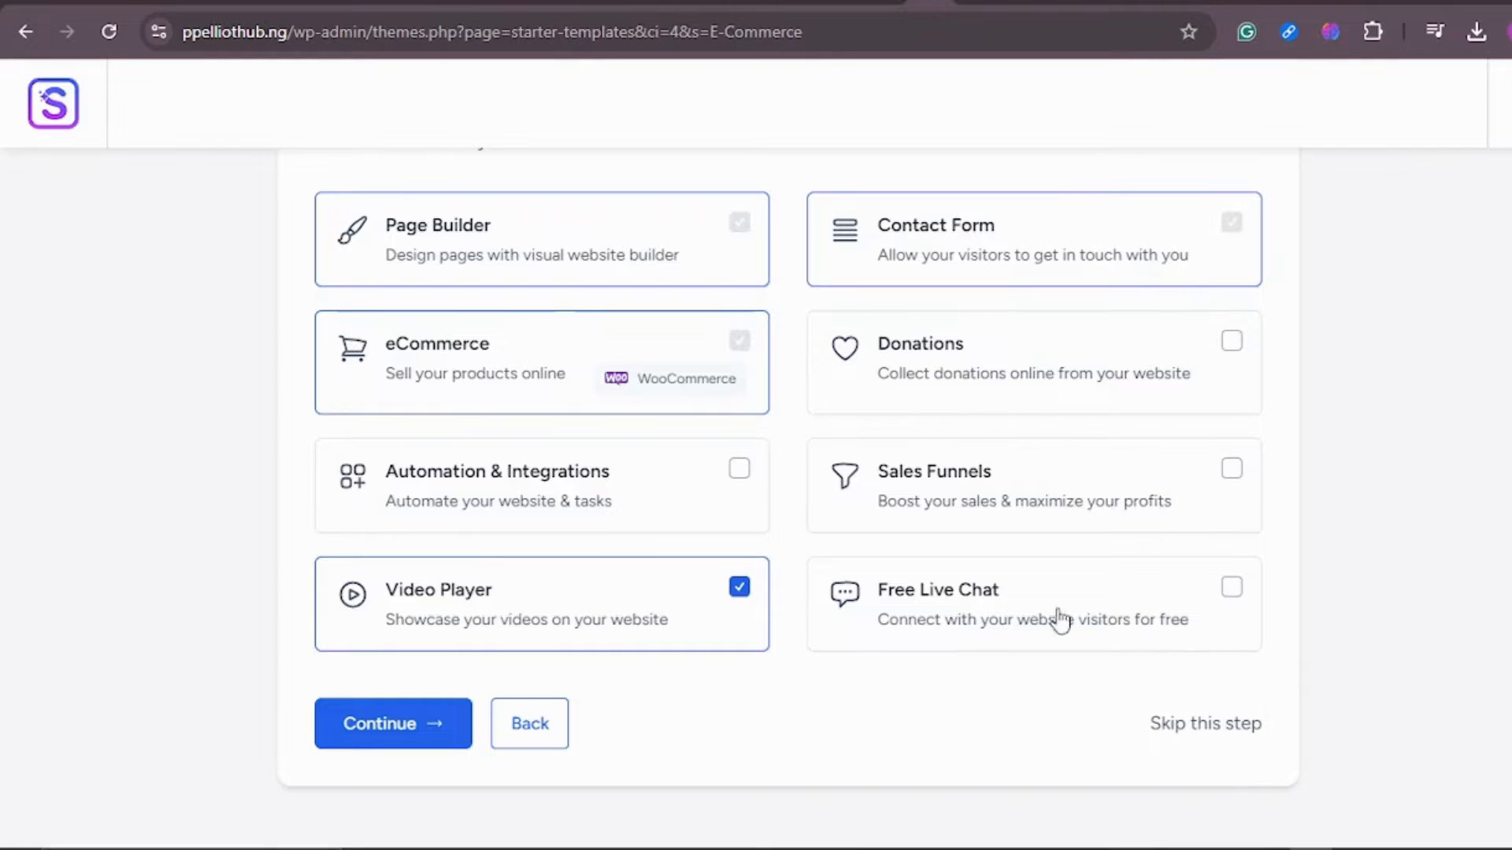
{"action": "left_click", "coordinate": [1233, 605]}
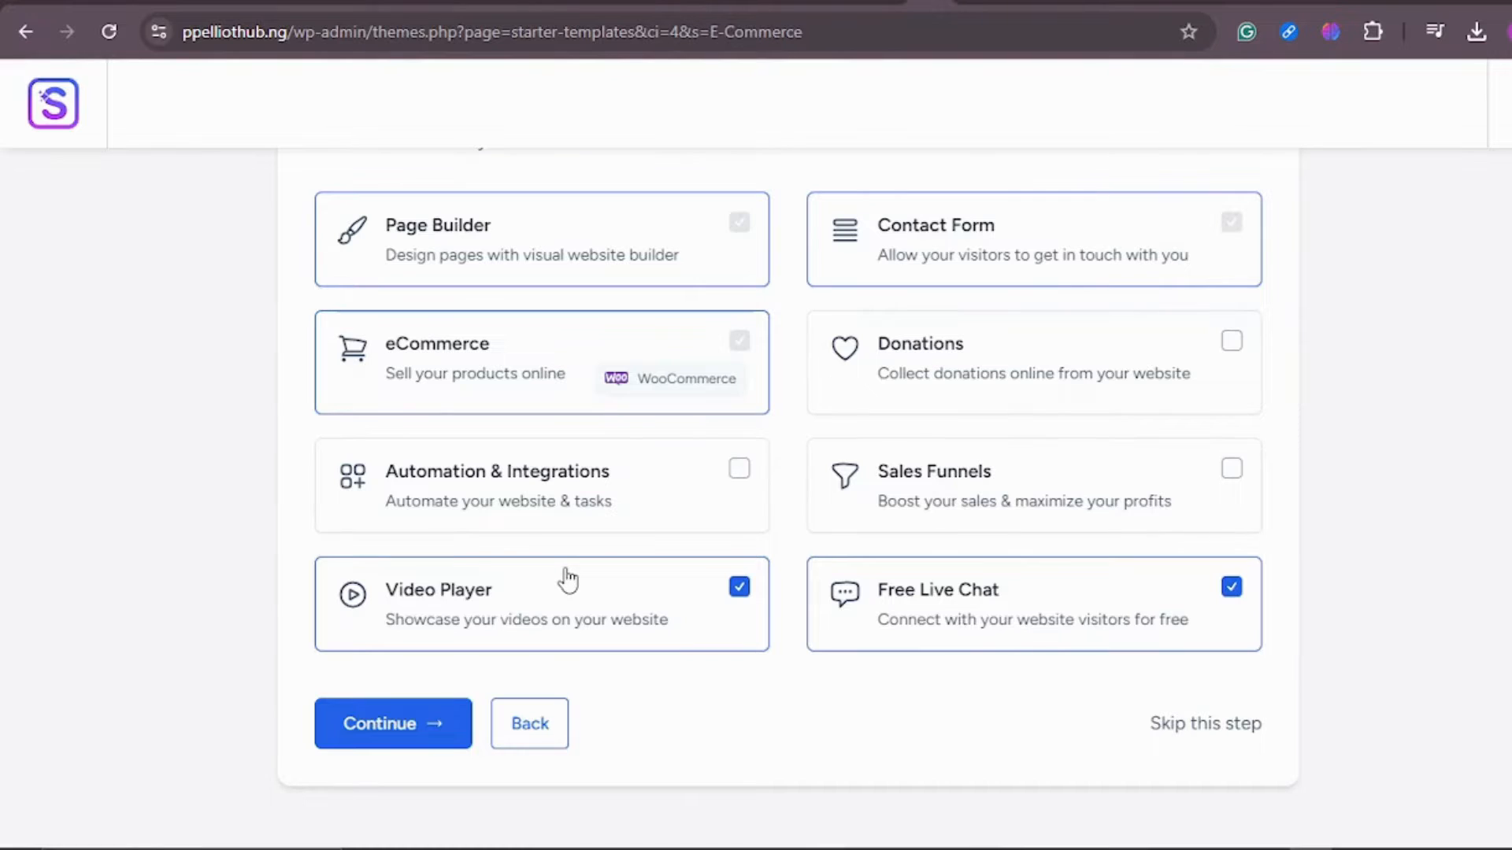
{"action": "left_click", "coordinate": [739, 591]}
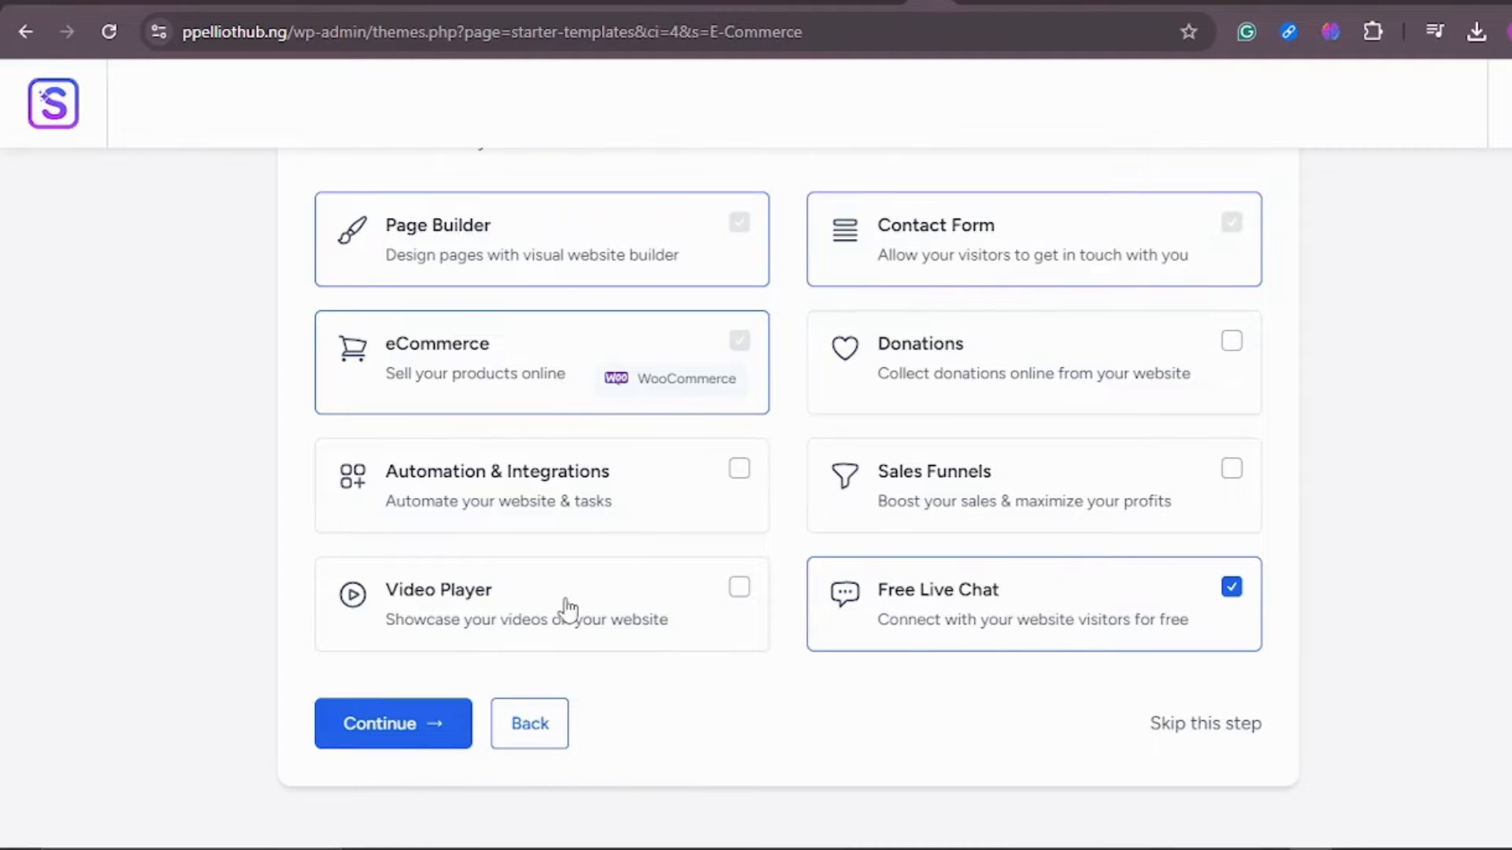
{"action": "left_click", "coordinate": [388, 723]}
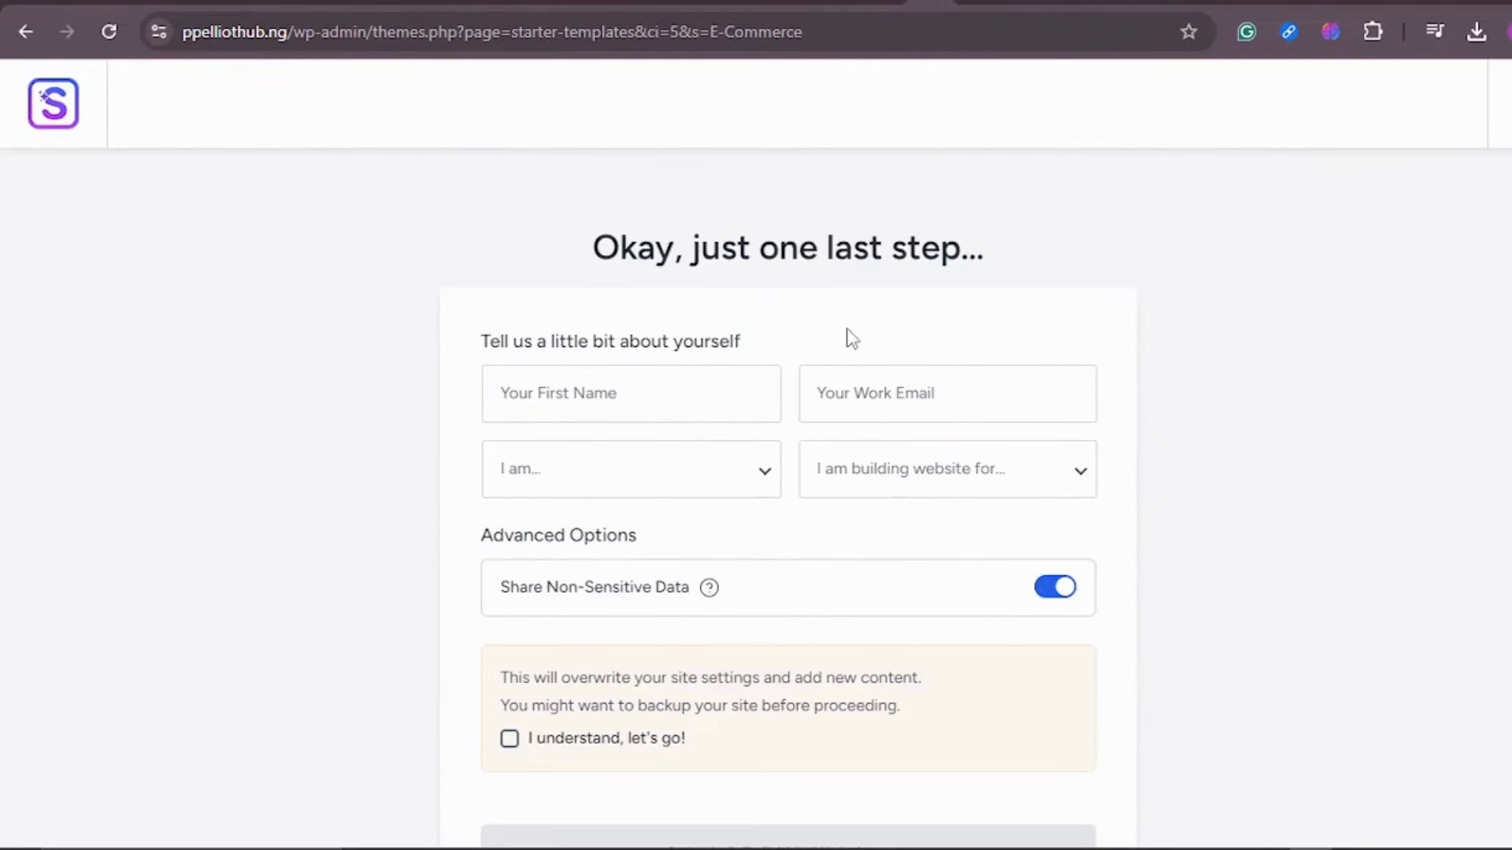
Fill in the first name and work email in the section about yourself
{"action": "scroll", "coordinate": [1227, 291], "scroll_direction": "down", "scroll_amount": 2}
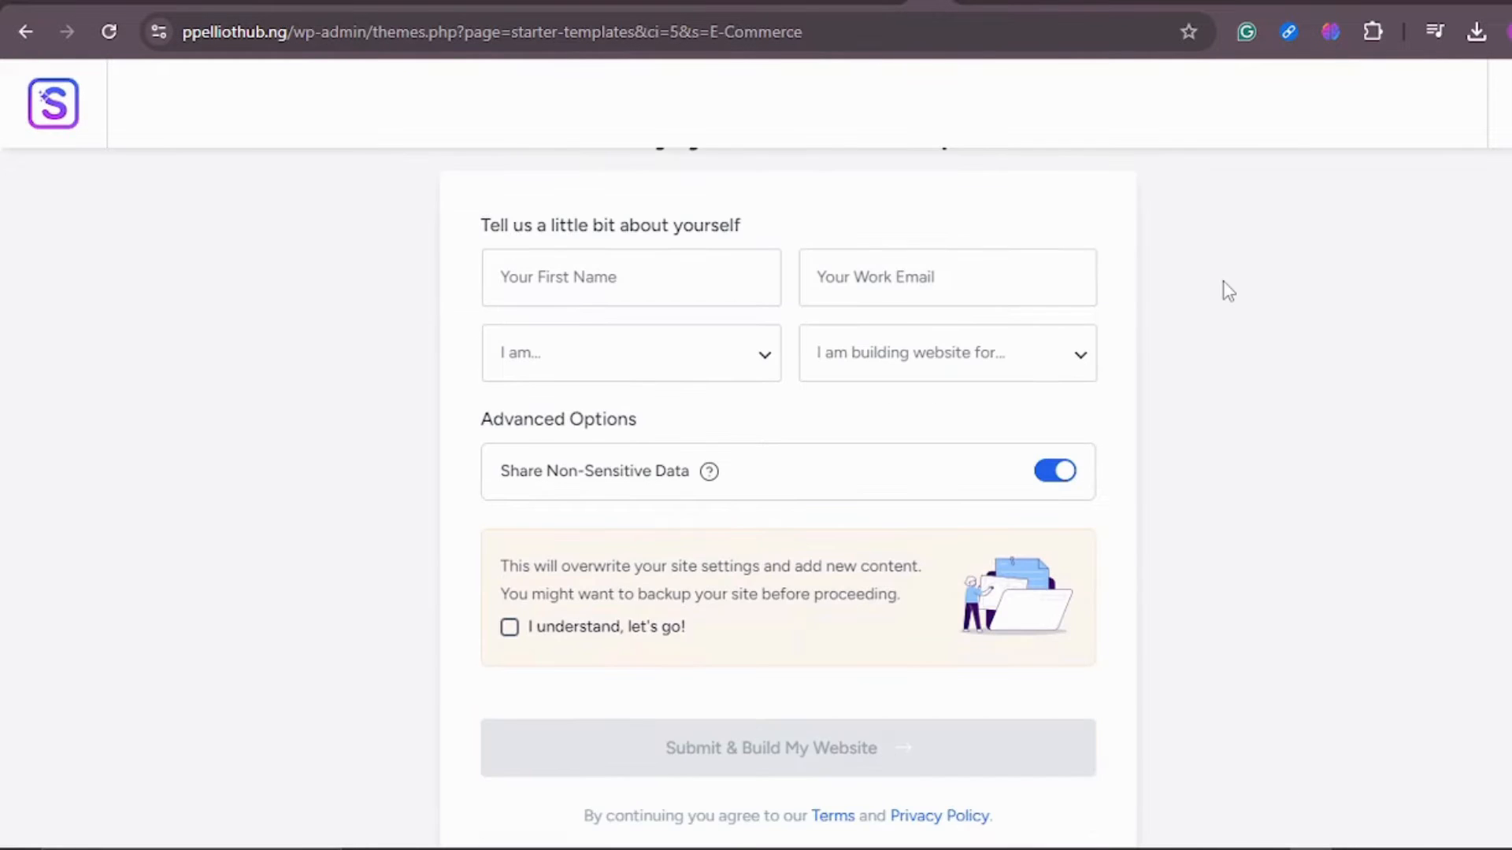
{"action": "left_click", "coordinate": [631, 280]}
{"action": "type", "text": "Elliot"}
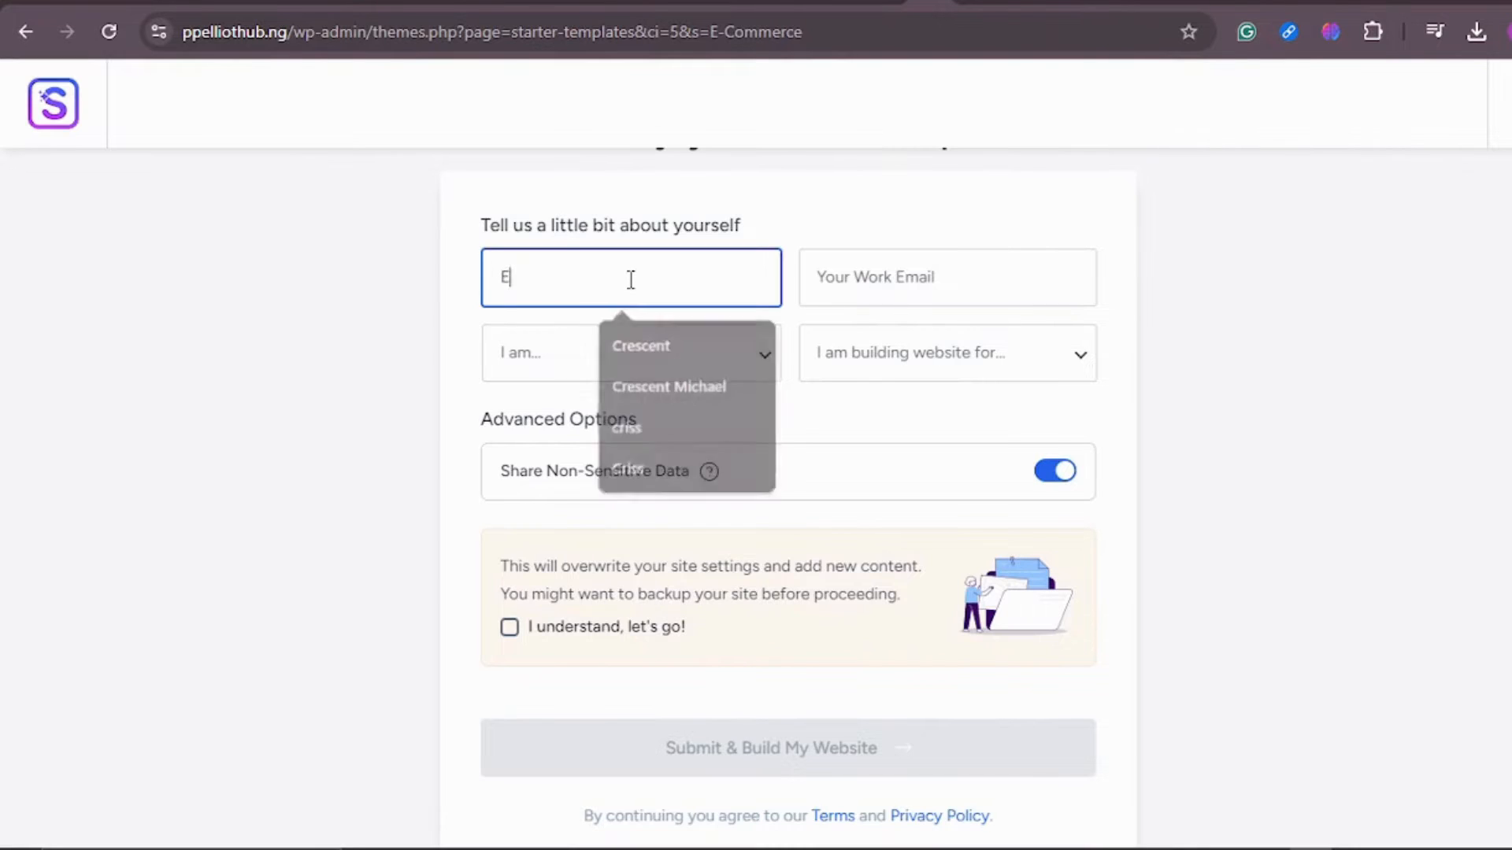
{"action": "left_click", "coordinate": [1006, 266]}
{"action": "key", "text": "ctrl+v"}
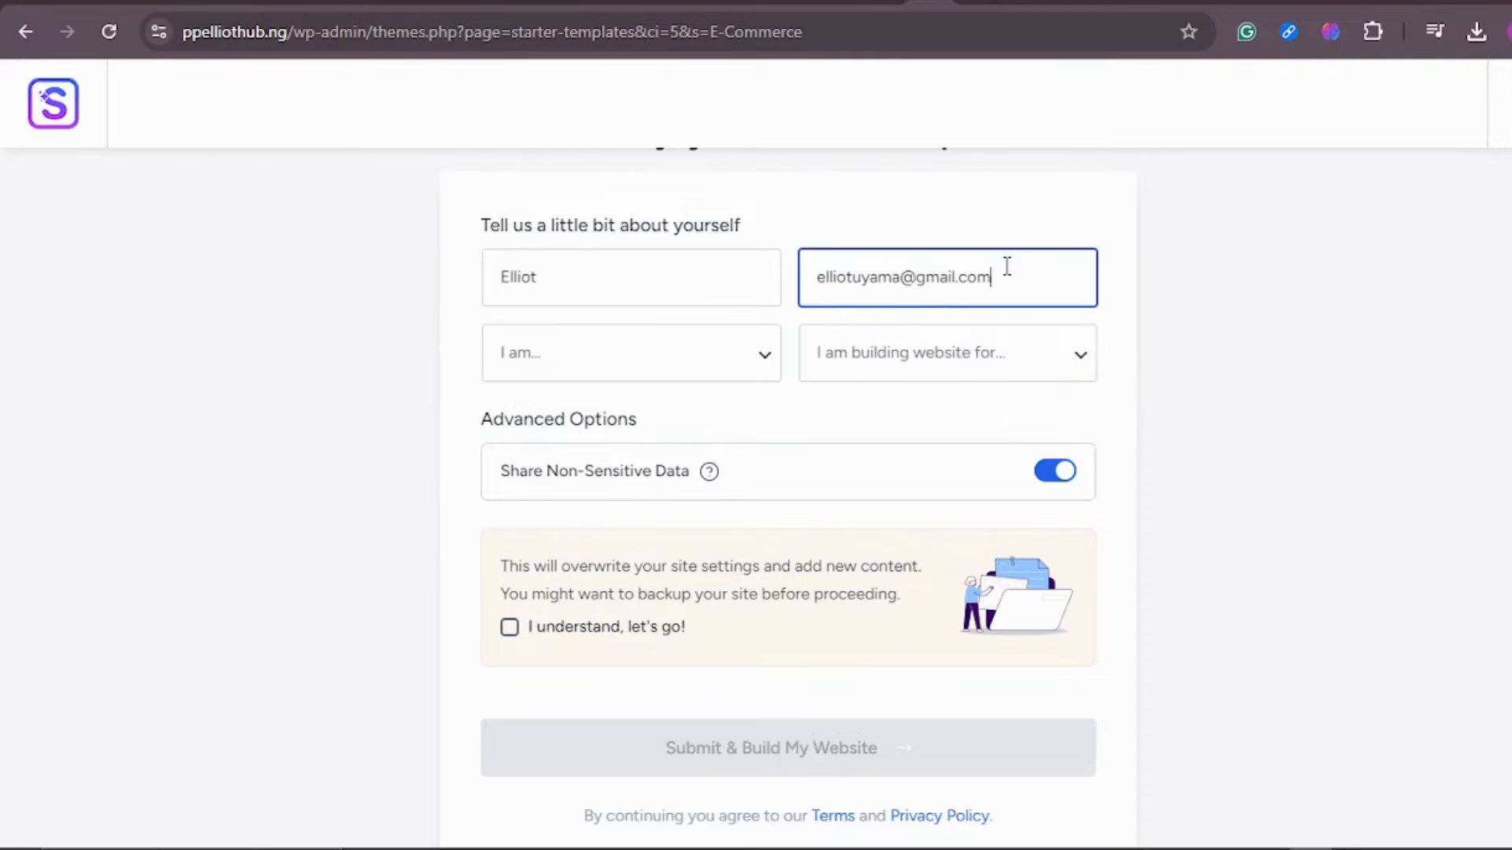
Set the experience level to Intermediate and state that the website is being built for Myself/My Company
{"action": "left_click", "coordinate": [688, 355]}
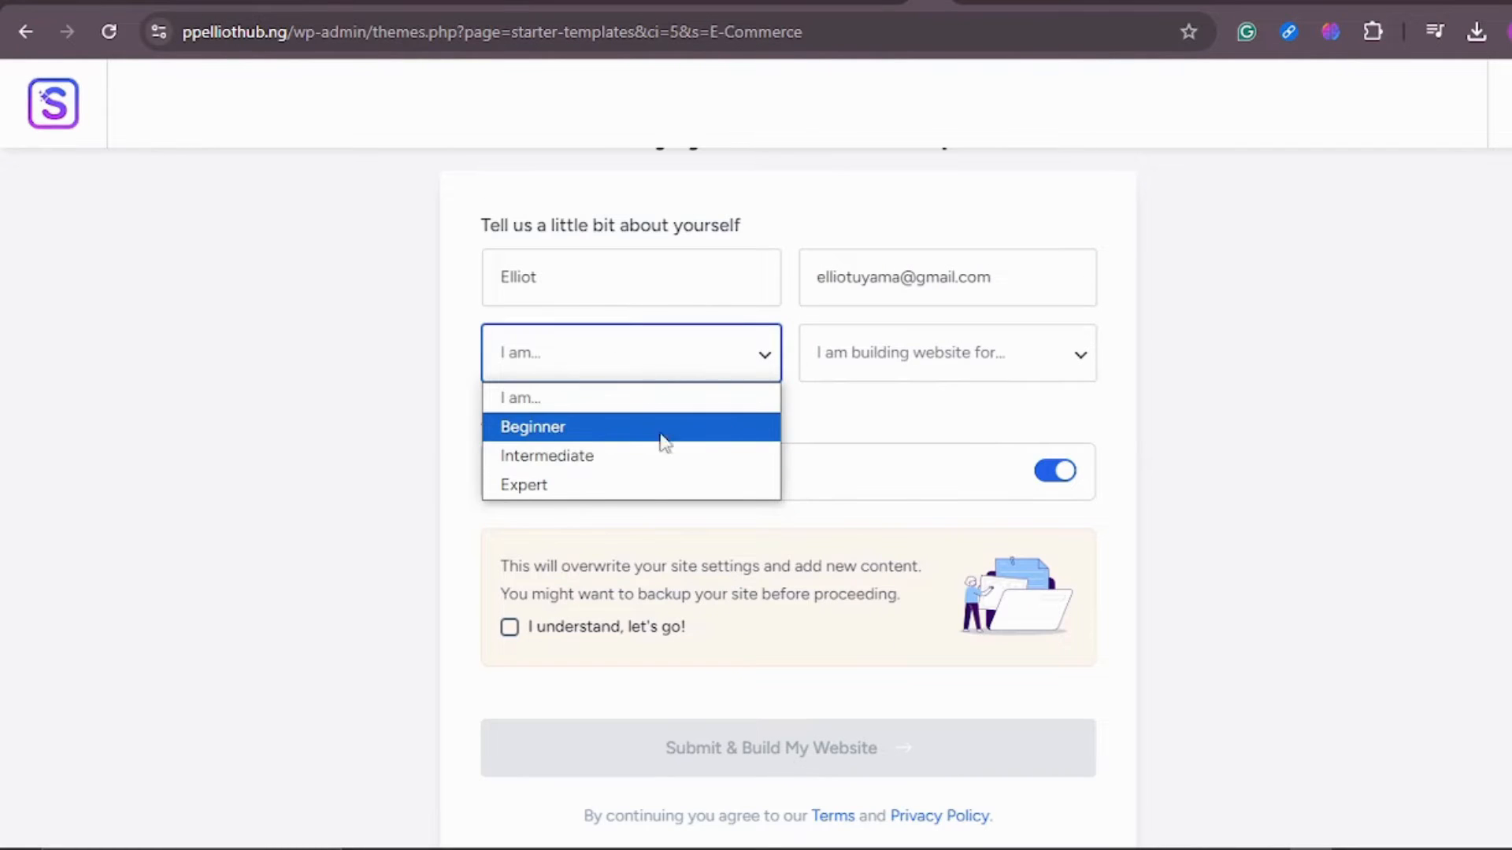
{"action": "left_click", "coordinate": [638, 457]}
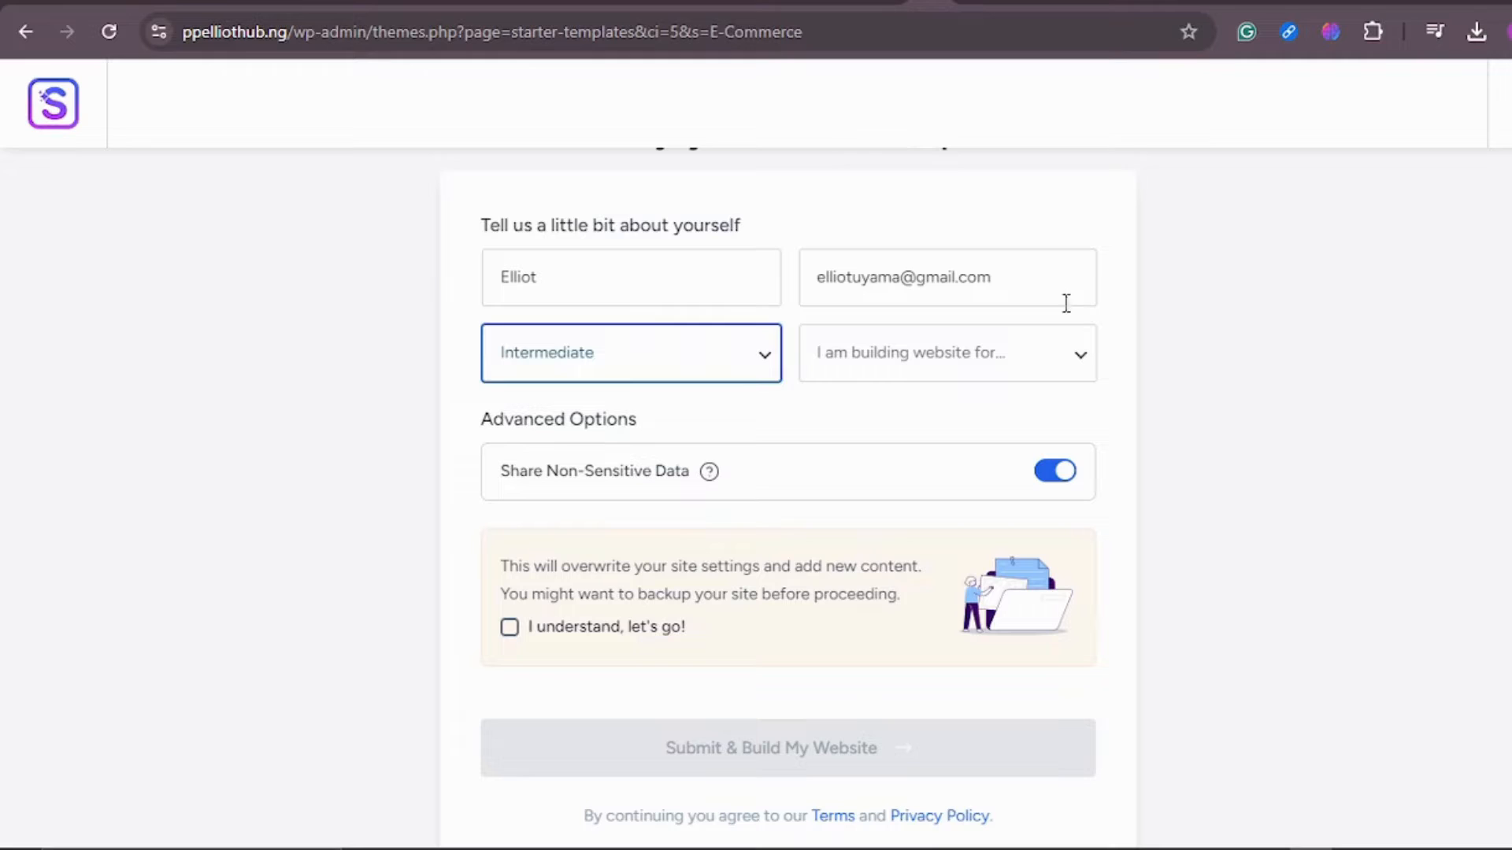
{"action": "left_click", "coordinate": [988, 362]}
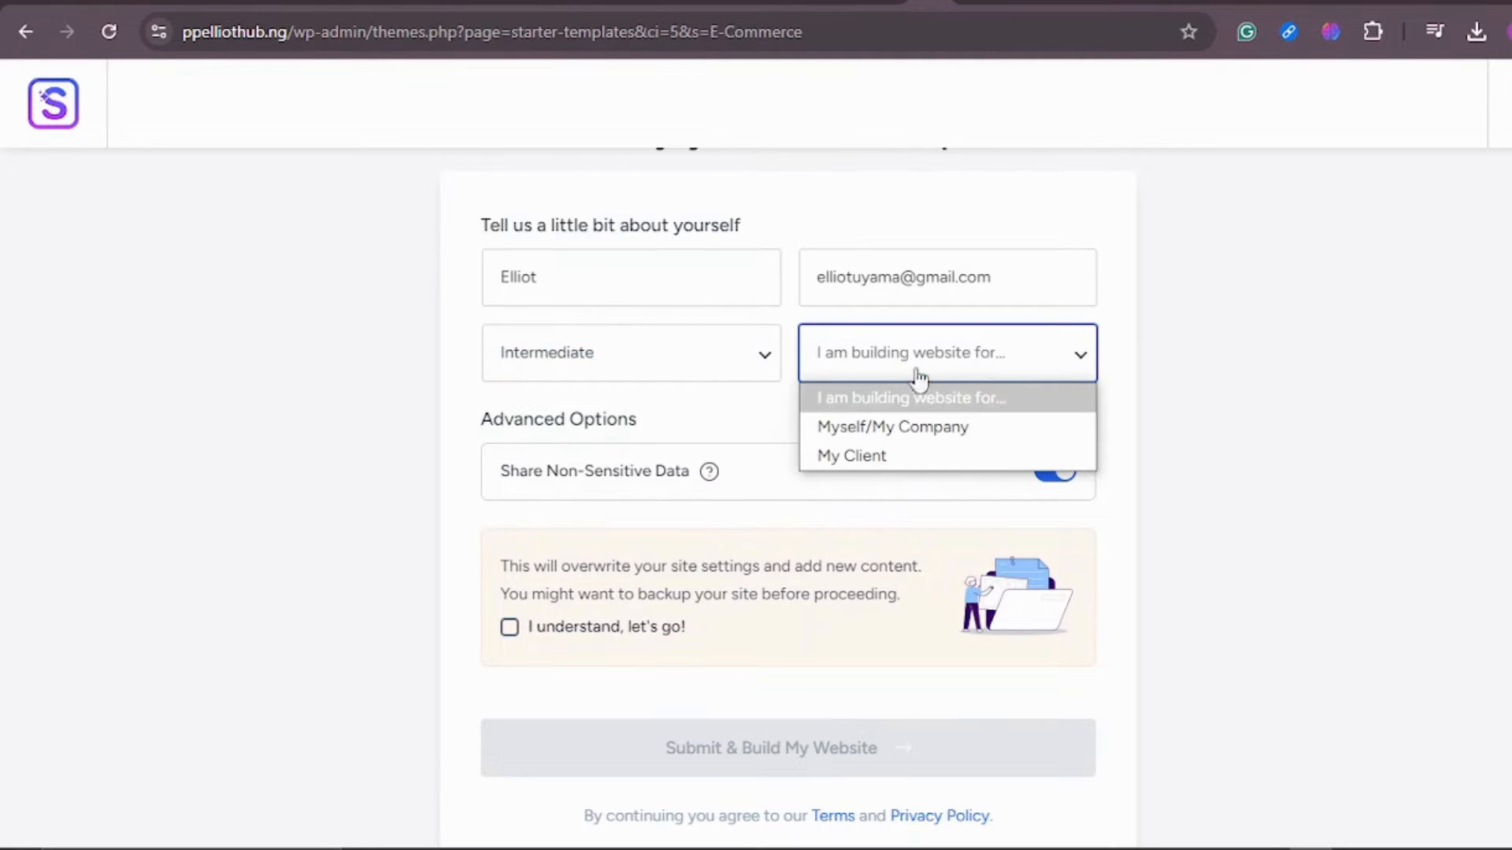
{"action": "left_click", "coordinate": [968, 429]}
Keep Share Non-Sensitive Data enabled, acknowledge that site settings will be overwritten, and submit the form to build the website
{"action": "scroll", "coordinate": [545, 328], "scroll_direction": "down", "scroll_amount": 2}
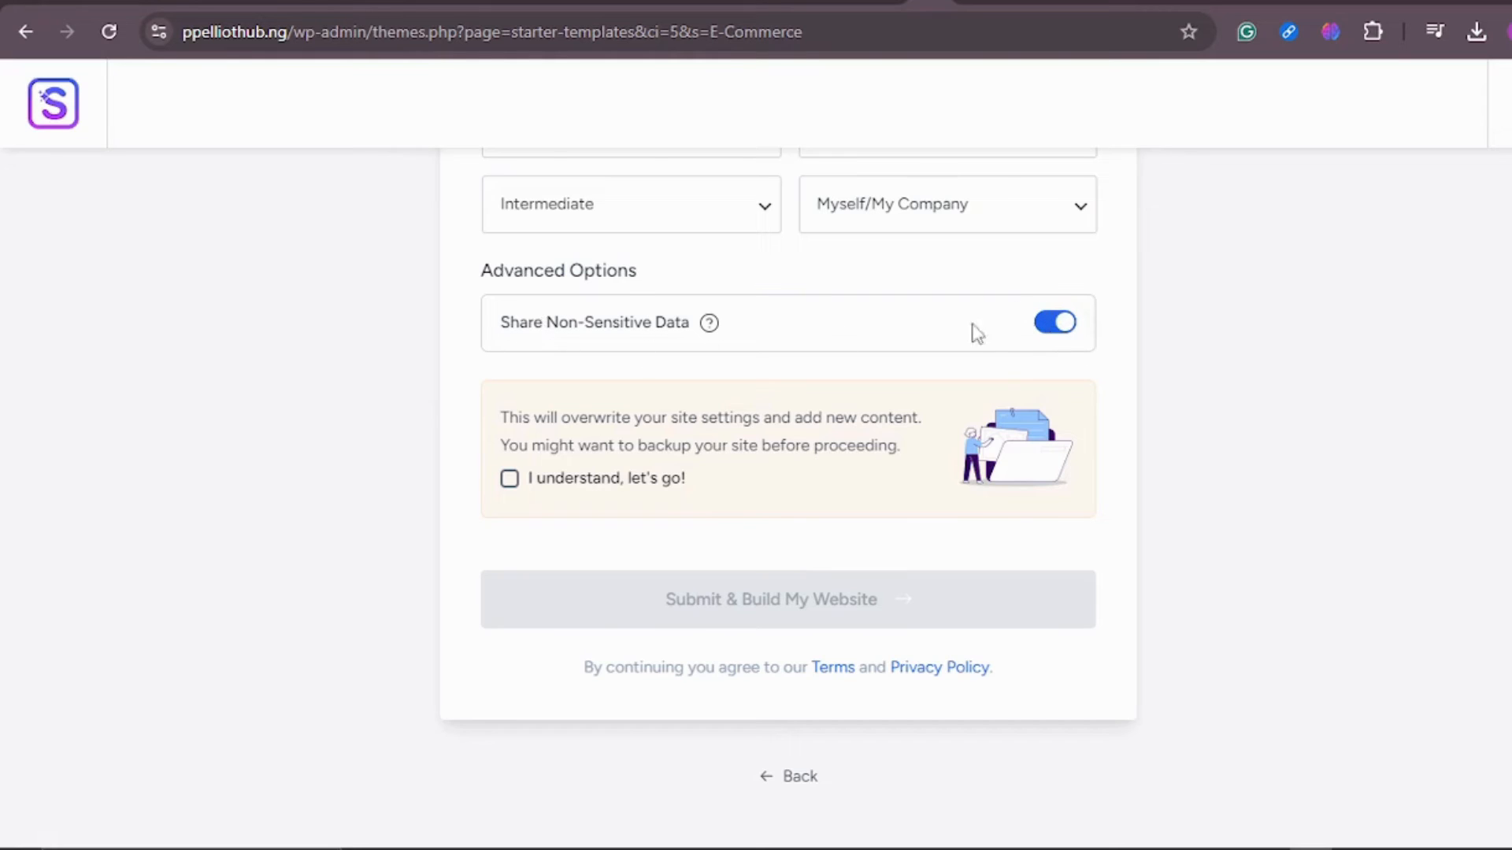
{"action": "left_click", "coordinate": [1051, 330]}
{"action": "left_click", "coordinate": [1054, 331]}
{"action": "left_click", "coordinate": [509, 481]}
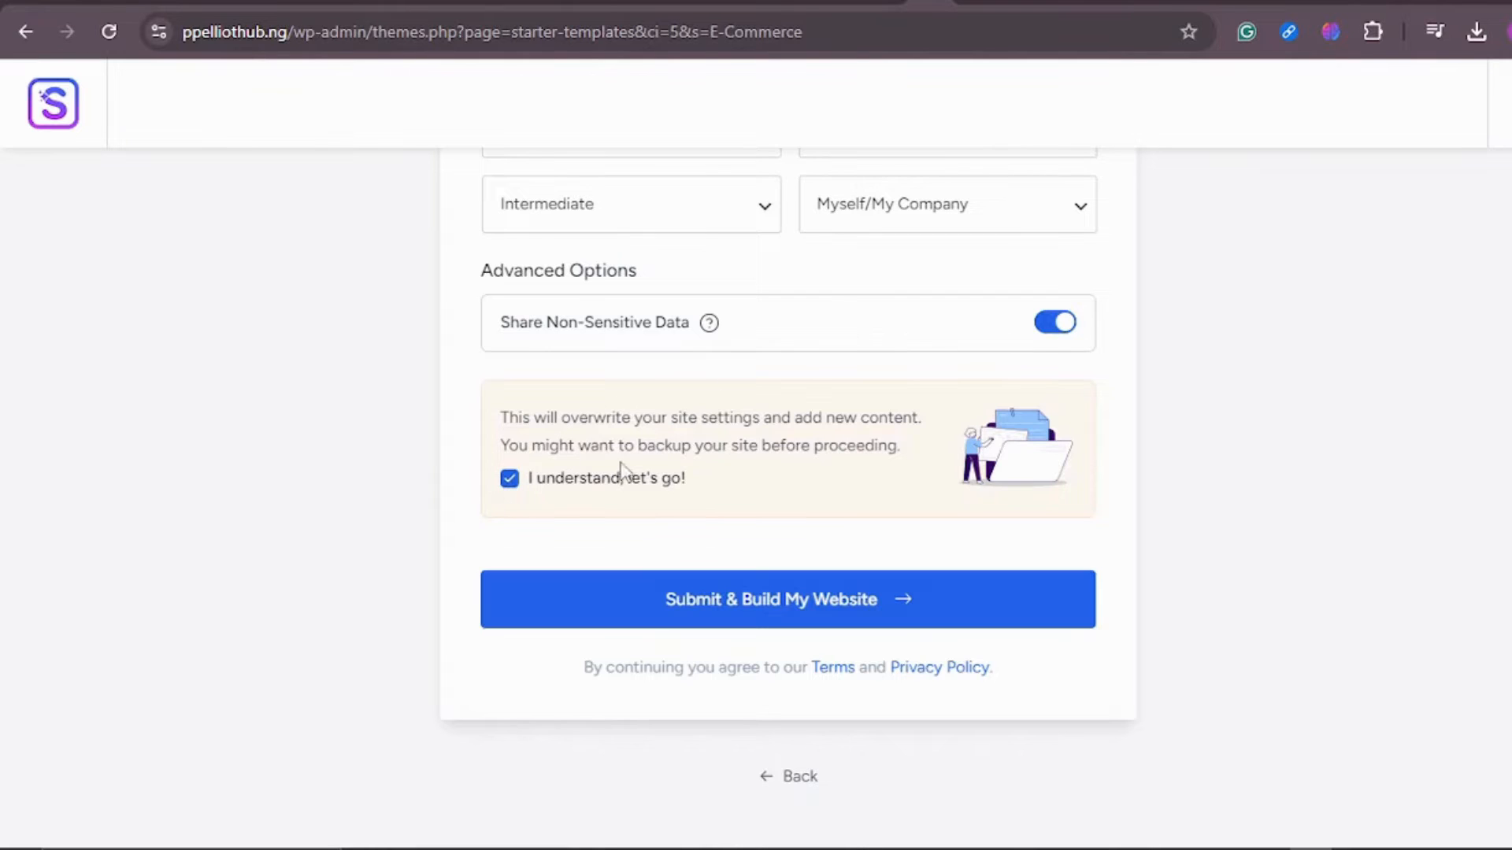
{"action": "left_click", "coordinate": [752, 603]}
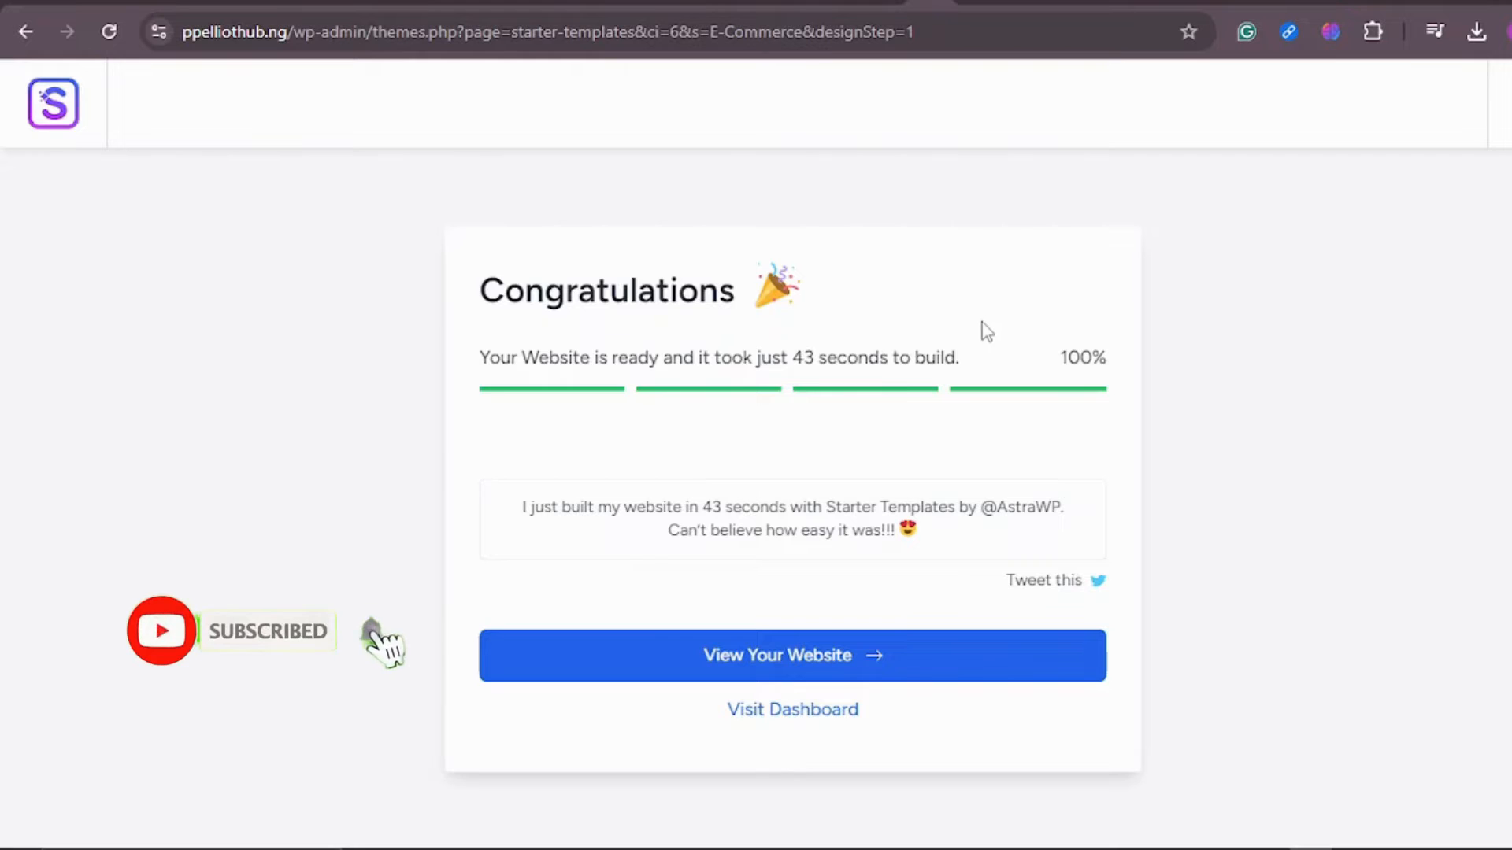
Open the newly built website and skim the whole home page down to the footer and back
{"action": "left_click", "coordinate": [823, 668]}
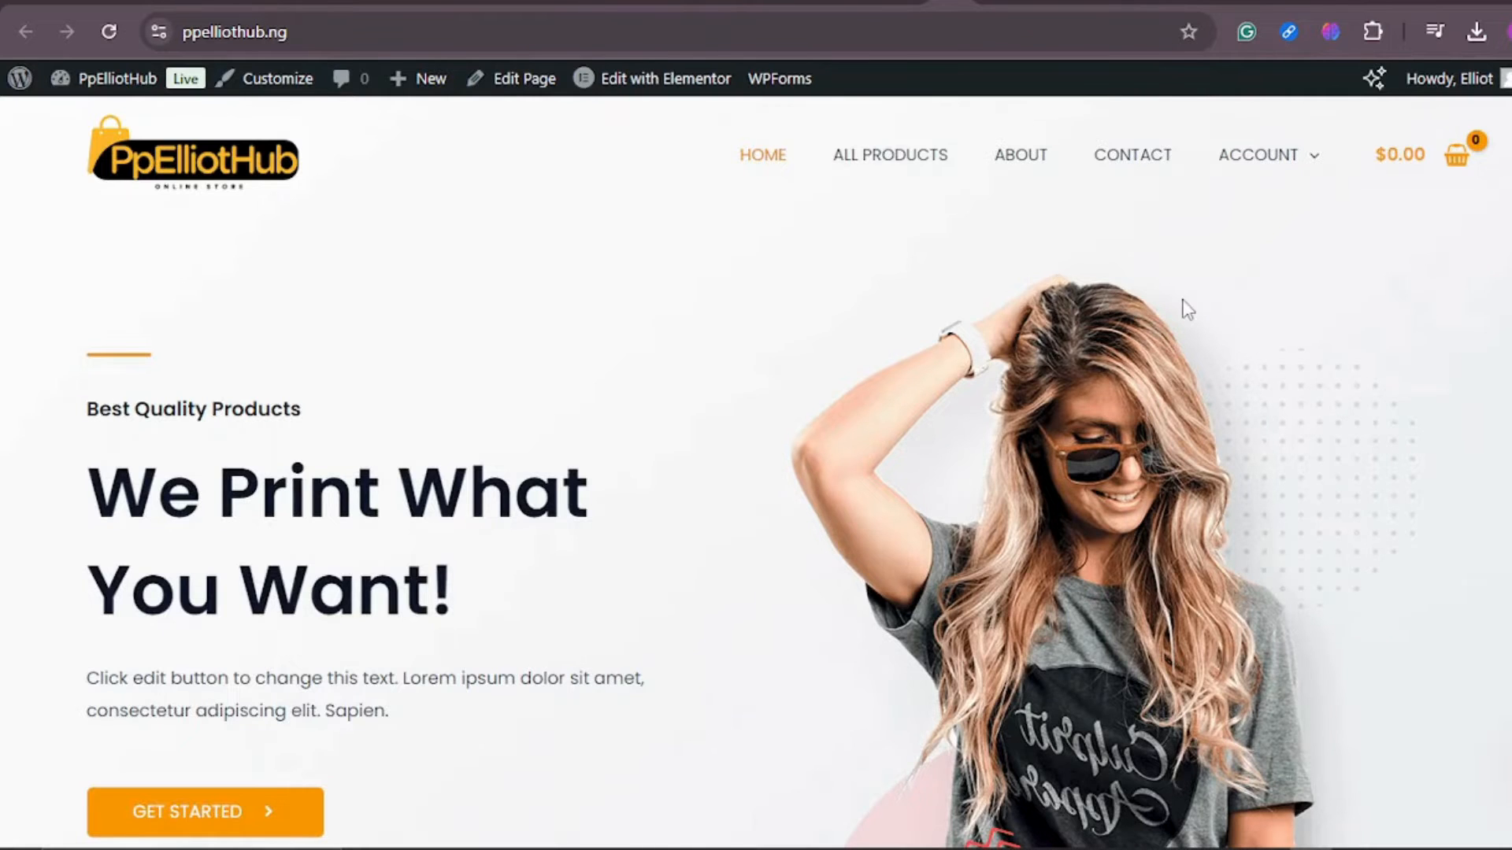
{"action": "scroll", "coordinate": [1185, 307], "scroll_direction": "down", "scroll_amount": 10}
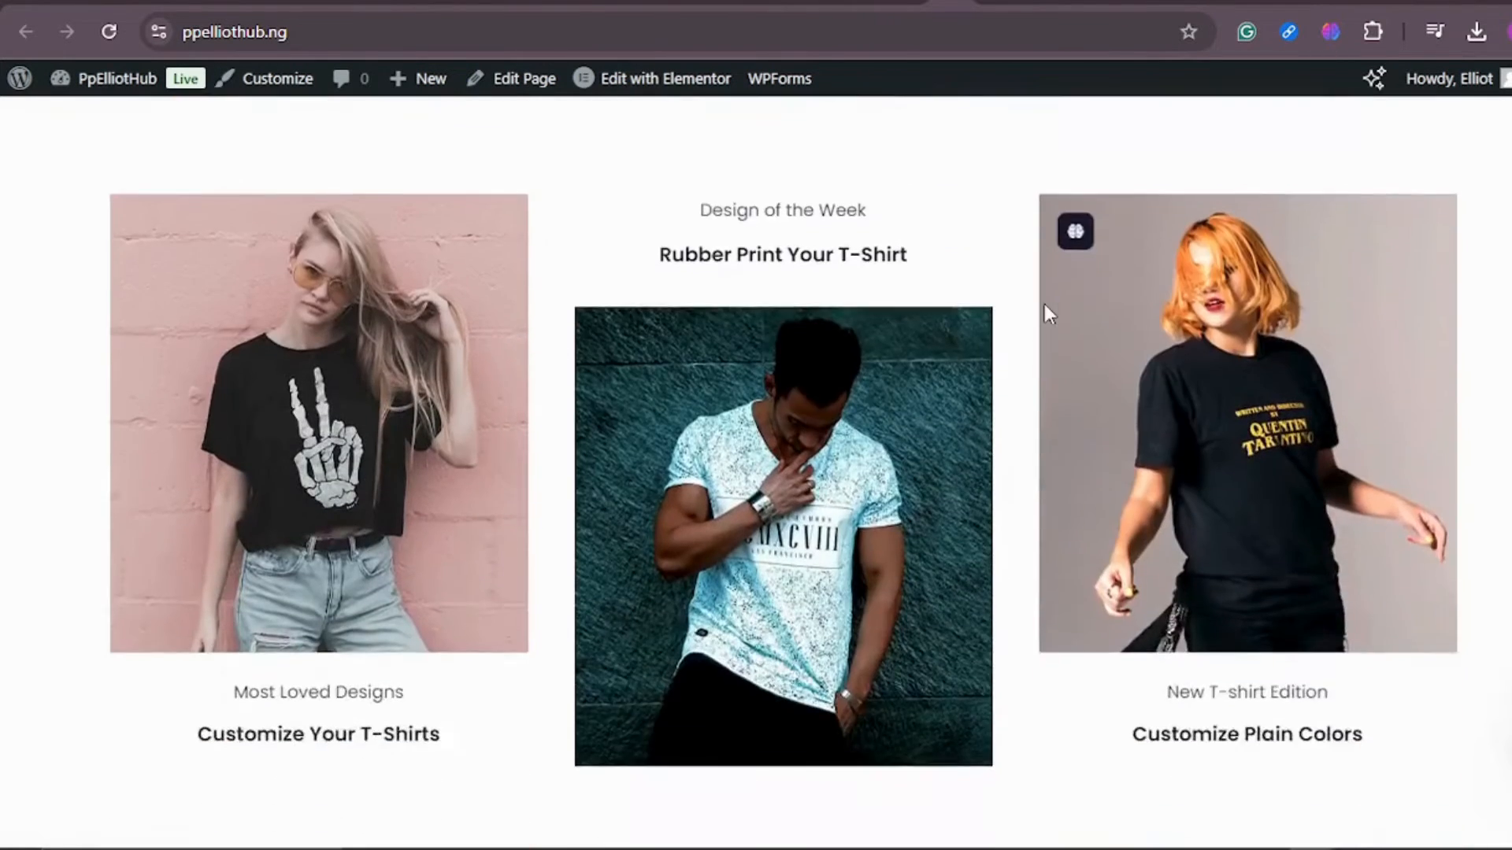
{"action": "scroll", "coordinate": [1044, 305], "scroll_direction": "down", "scroll_amount": 6}
{"action": "scroll", "coordinate": [1052, 307], "scroll_direction": "up", "scroll_amount": 8}
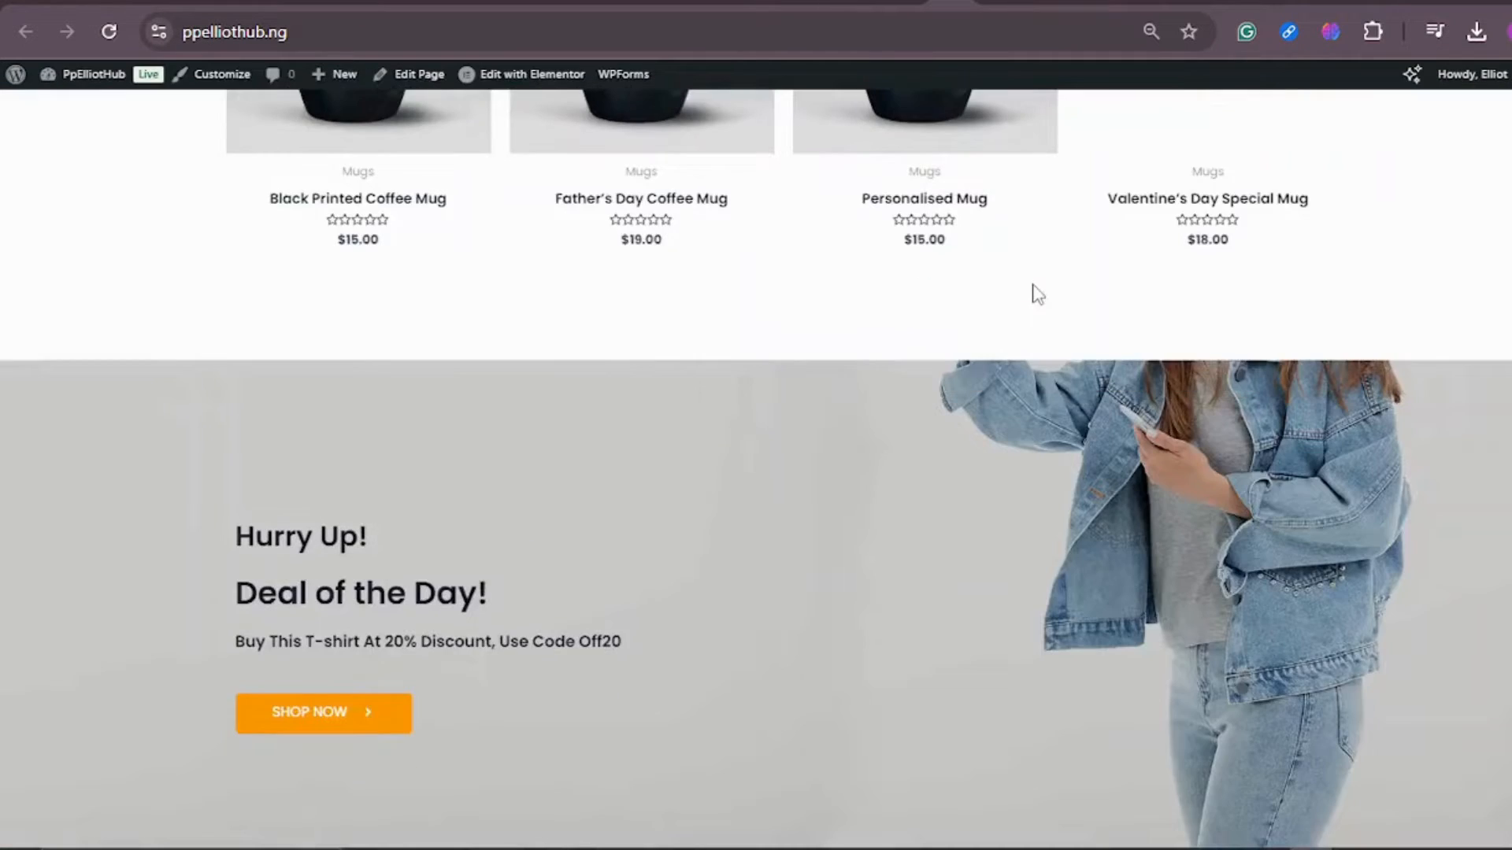
{"action": "scroll", "coordinate": [1032, 285], "scroll_direction": "down", "scroll_amount": 20}
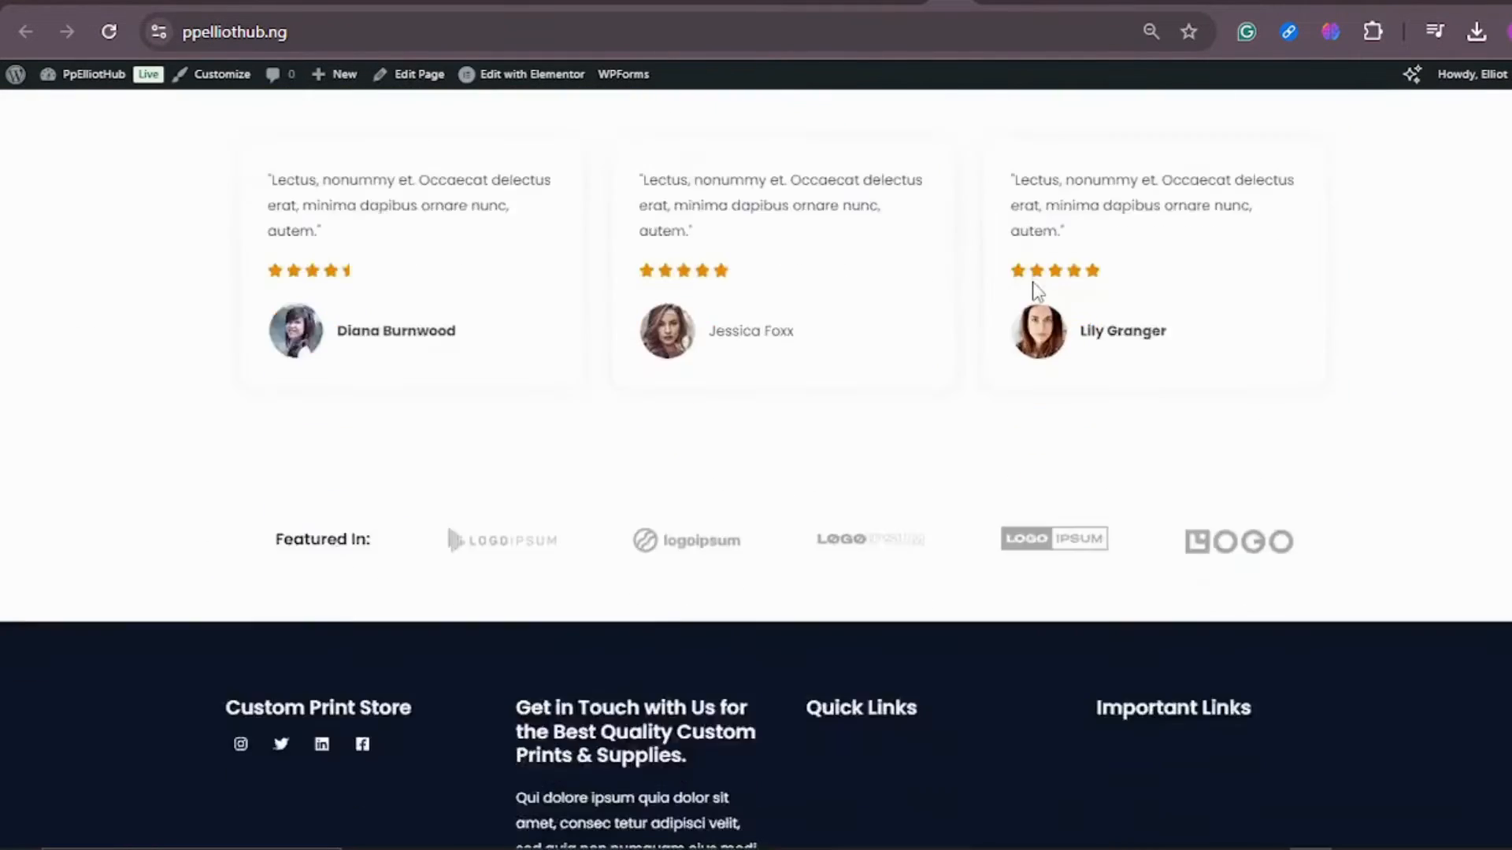
{"action": "scroll", "coordinate": [1036, 289], "scroll_direction": "down", "scroll_amount": 3}
{"action": "scroll", "coordinate": [1034, 286], "scroll_direction": "up", "scroll_amount": 20}
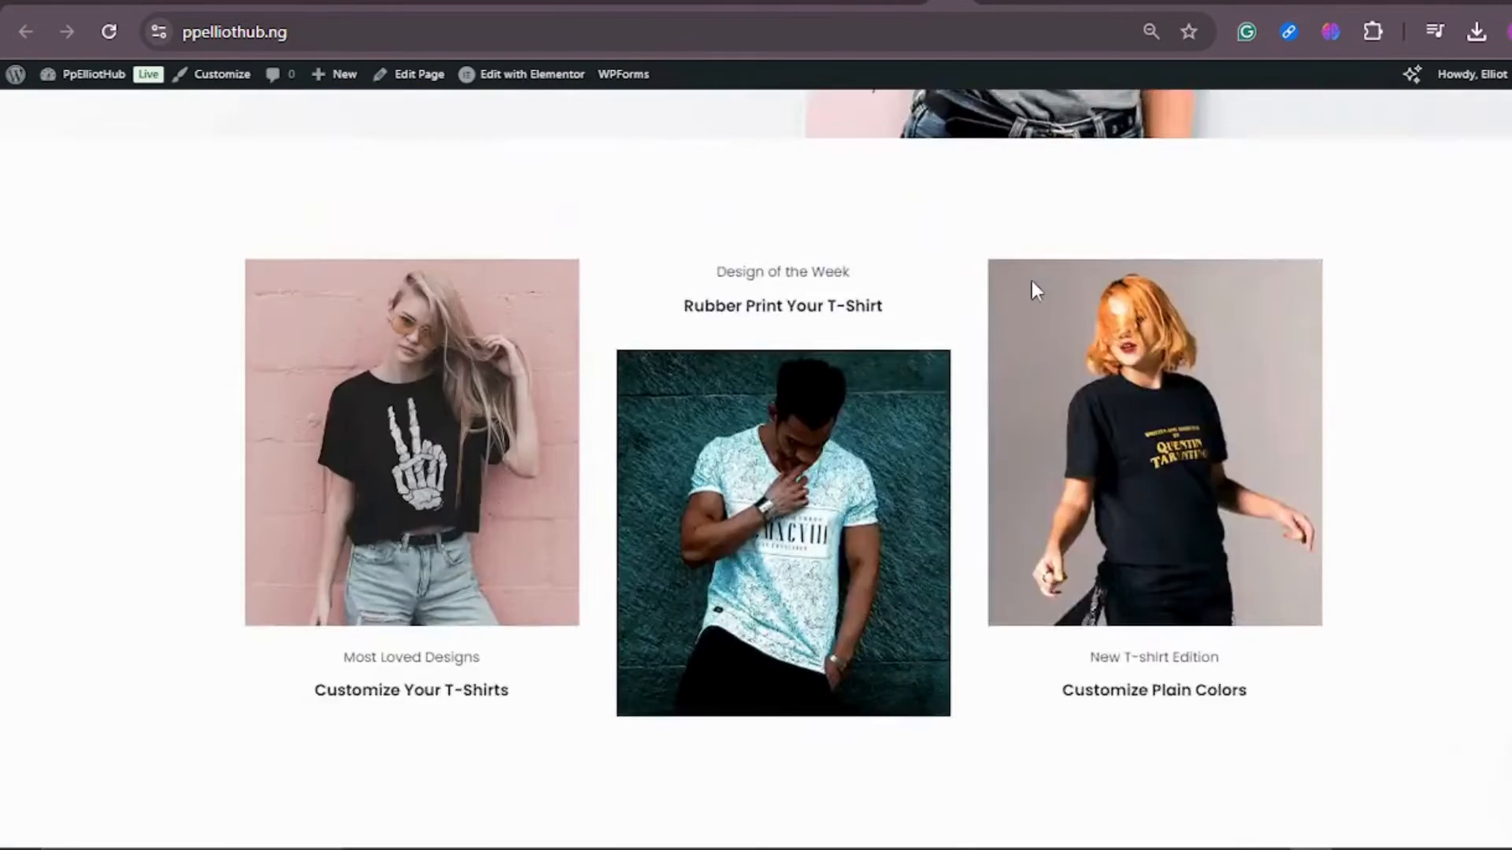
{"action": "scroll", "coordinate": [1032, 282], "scroll_direction": "up", "scroll_amount": 5}
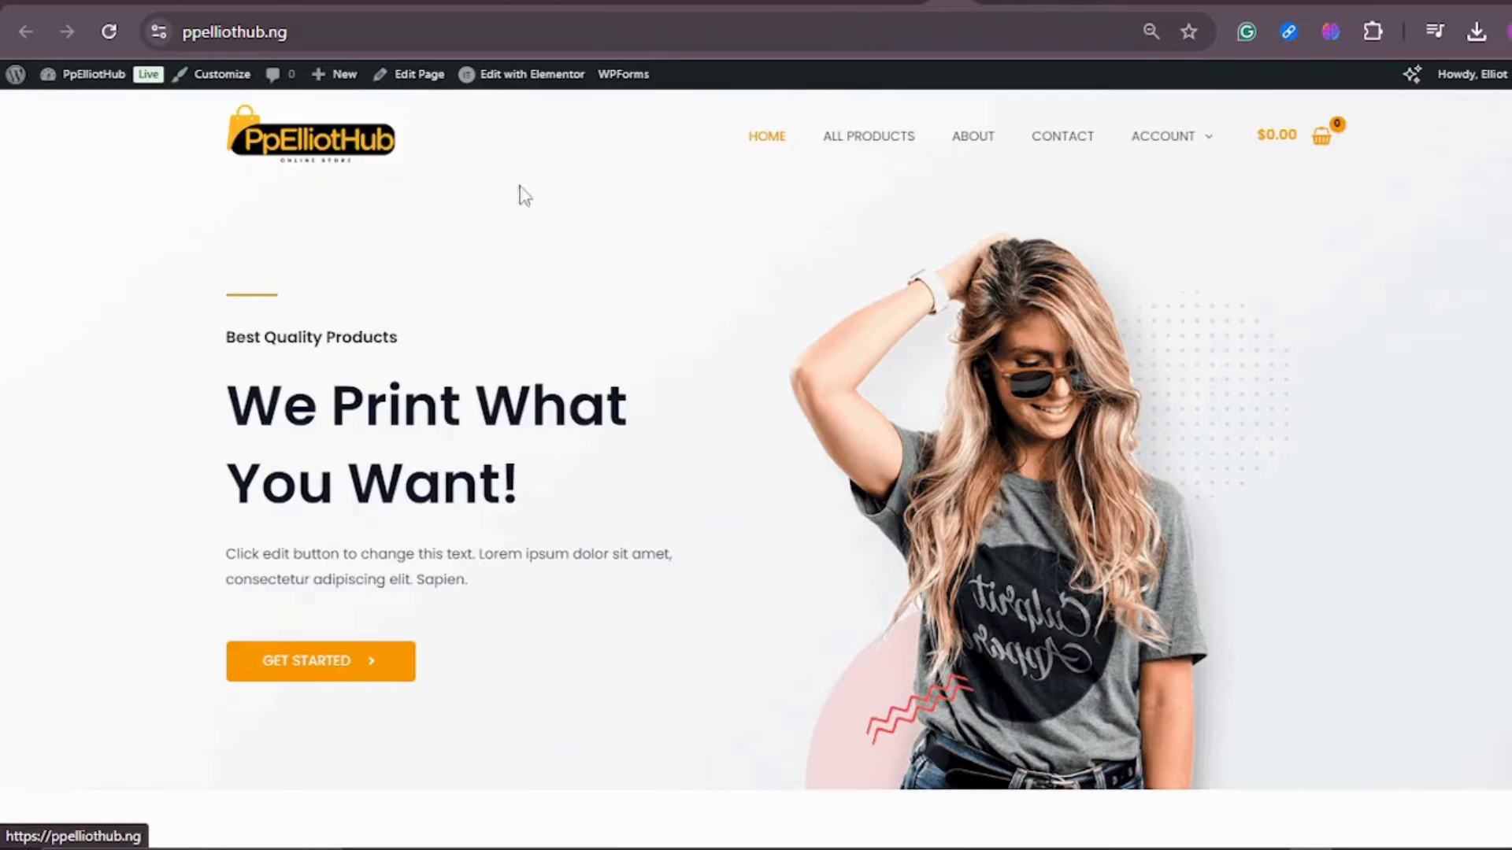
Review the home page's hero banner, T-shirt designs, featured mugs, Deal of the Day banner and client testimonials
{"action": "scroll", "coordinate": [1205, 331], "scroll_direction": "down", "scroll_amount": 3}
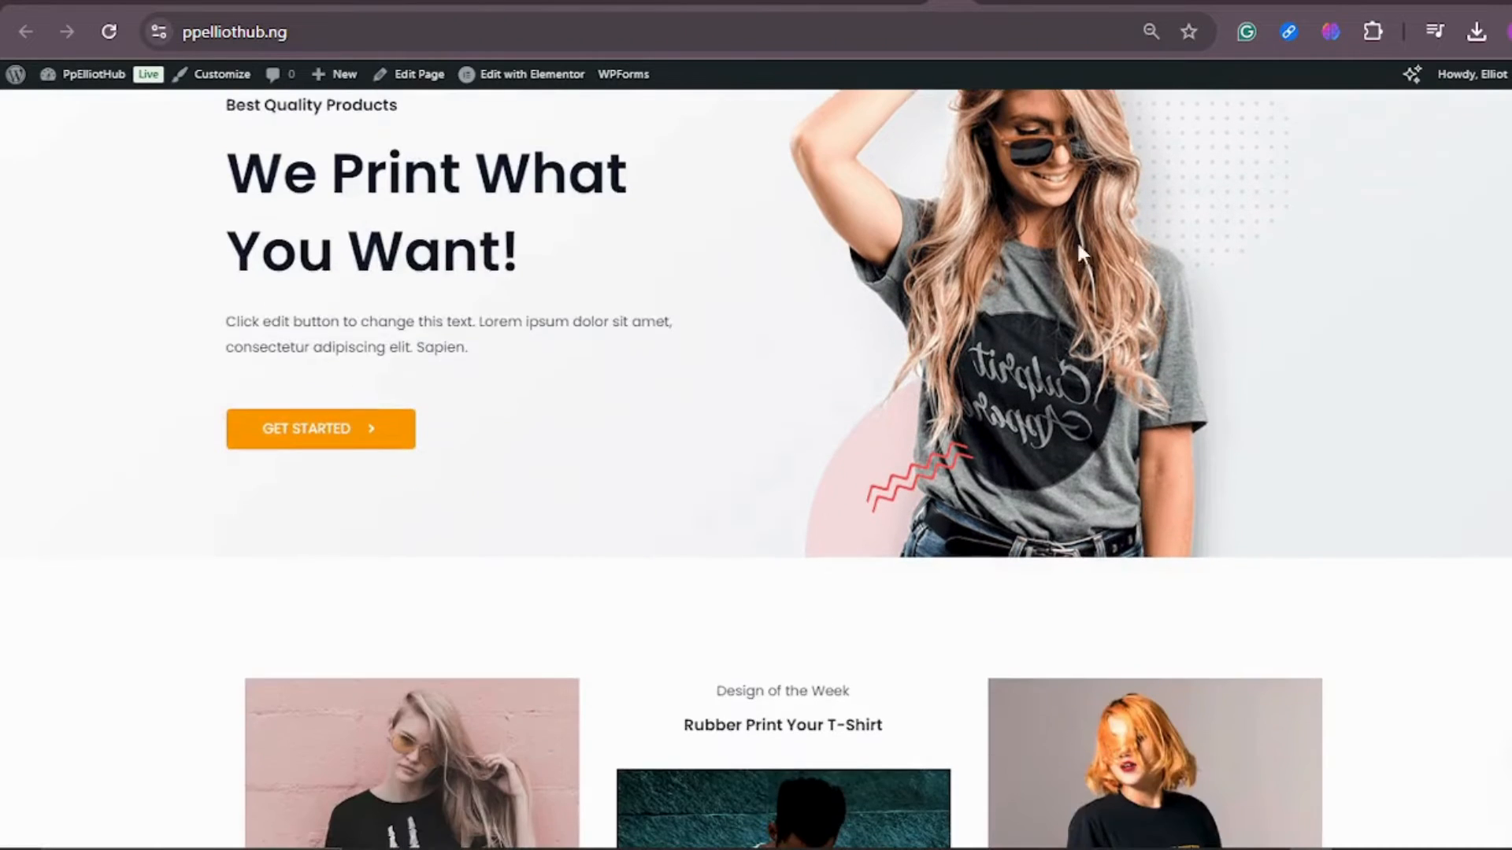
{"action": "scroll", "coordinate": [1169, 289], "scroll_direction": "up", "scroll_amount": 3}
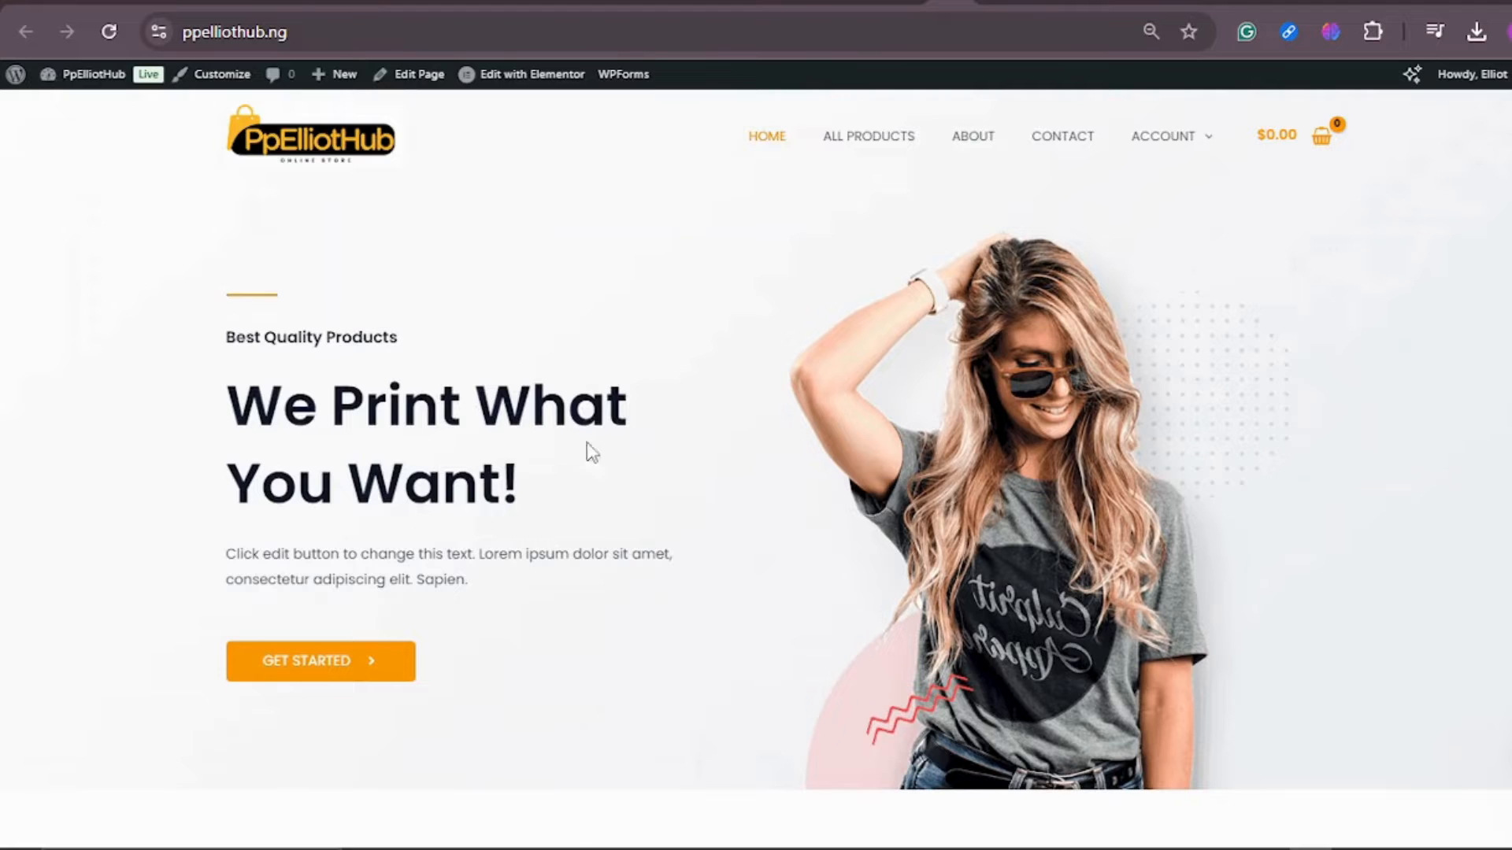
{"action": "scroll", "coordinate": [507, 420], "scroll_direction": "down", "scroll_amount": 7}
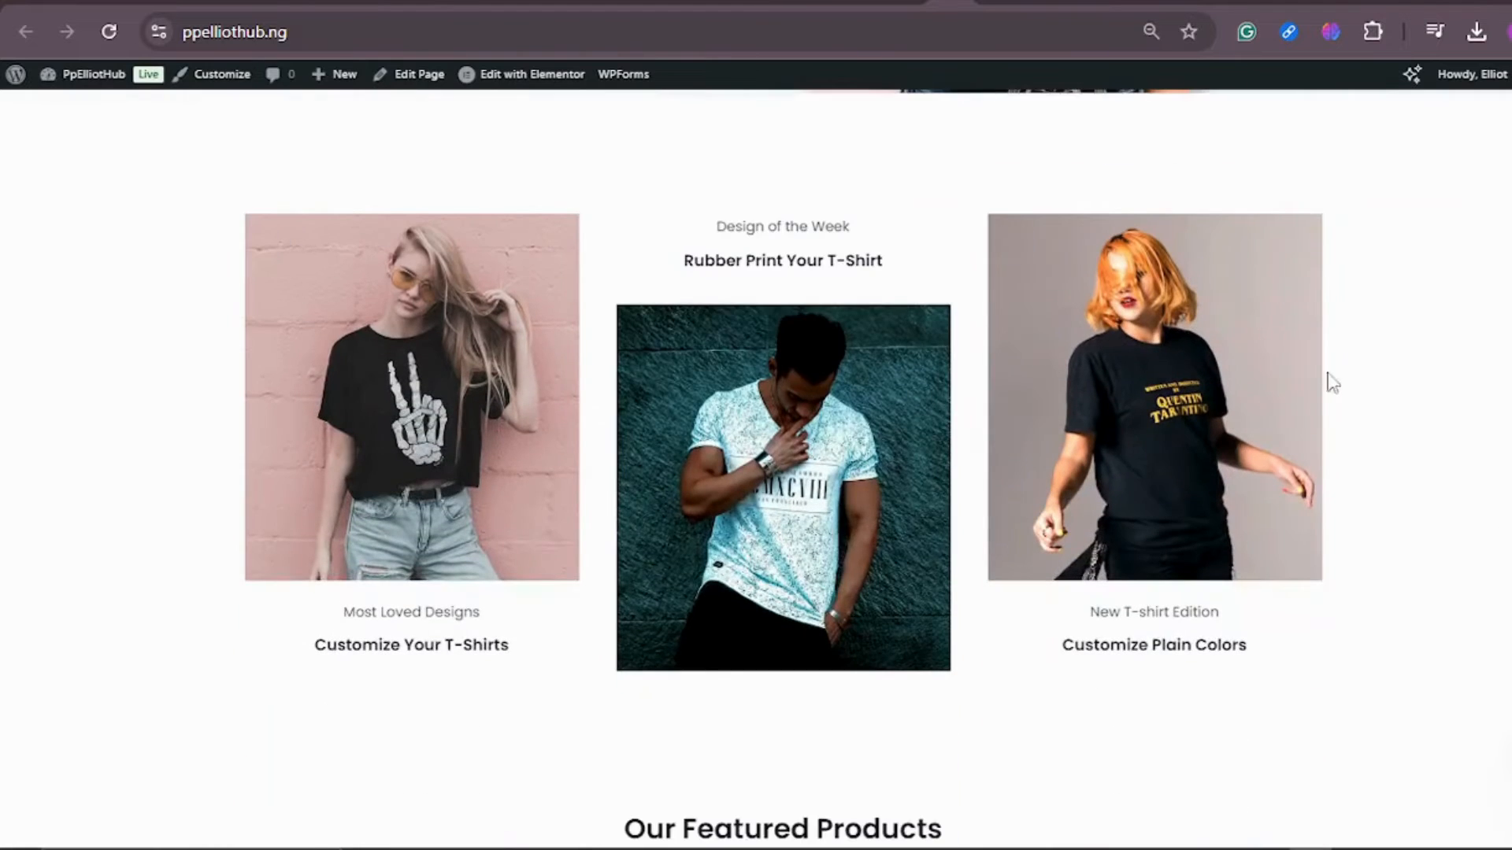
{"action": "scroll", "coordinate": [915, 400], "scroll_direction": "down", "scroll_amount": 10}
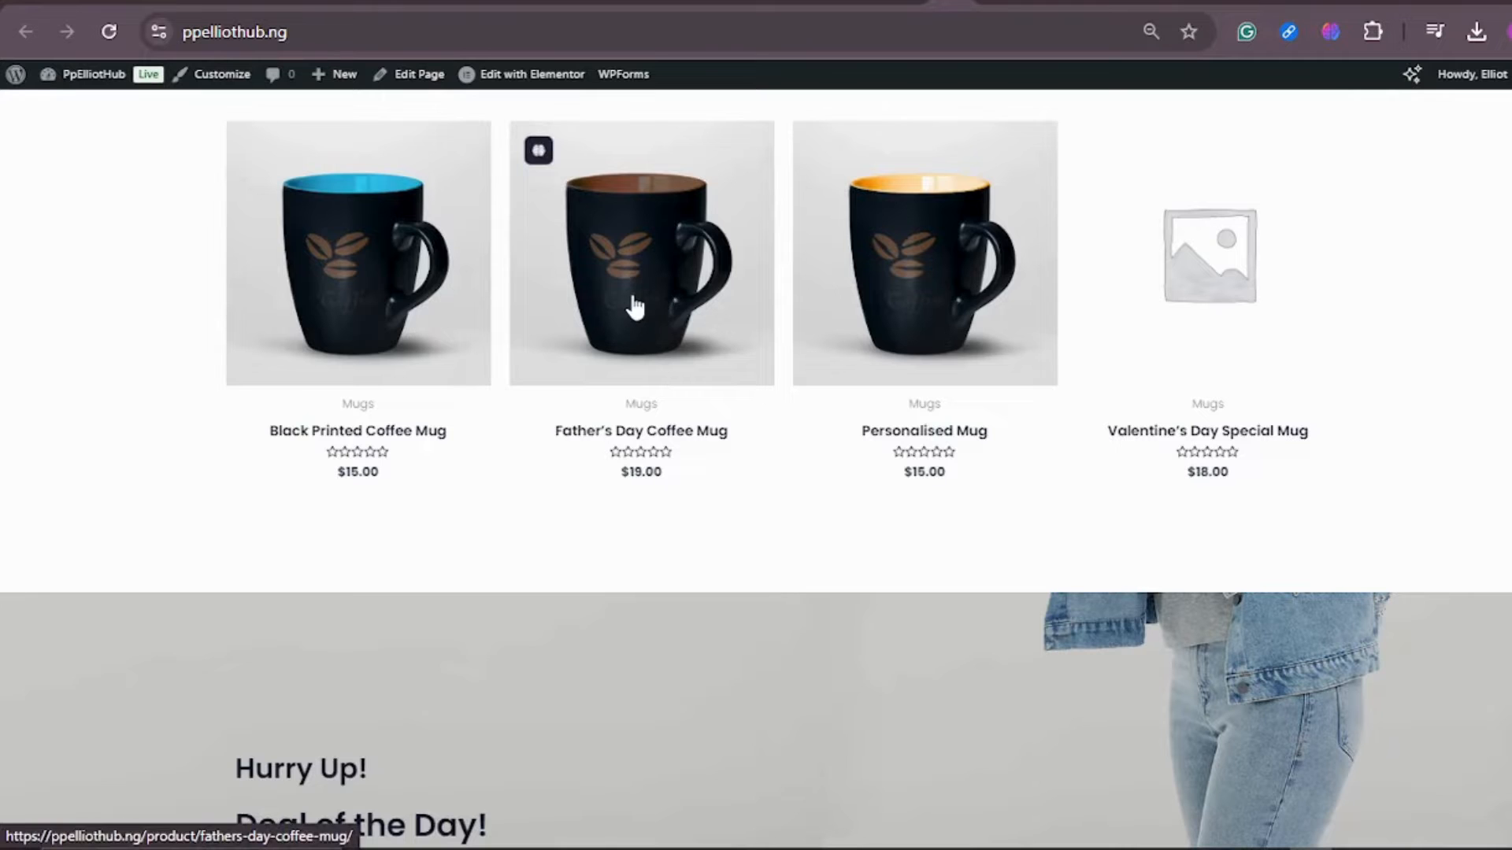
{"action": "scroll", "coordinate": [686, 326], "scroll_direction": "down", "scroll_amount": 15}
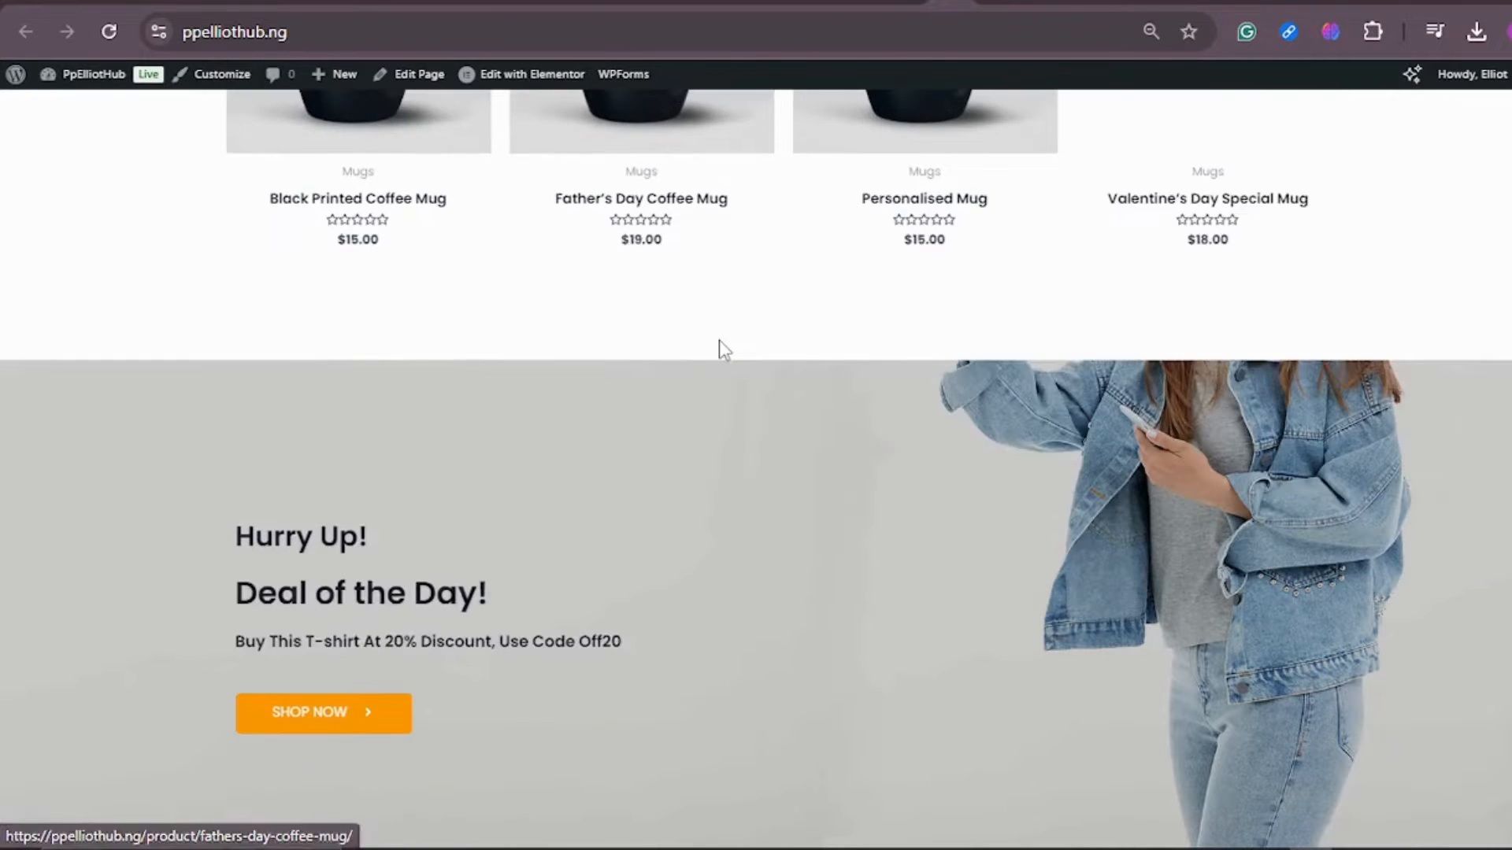
{"action": "scroll", "coordinate": [1010, 323], "scroll_direction": "down", "scroll_amount": 4}
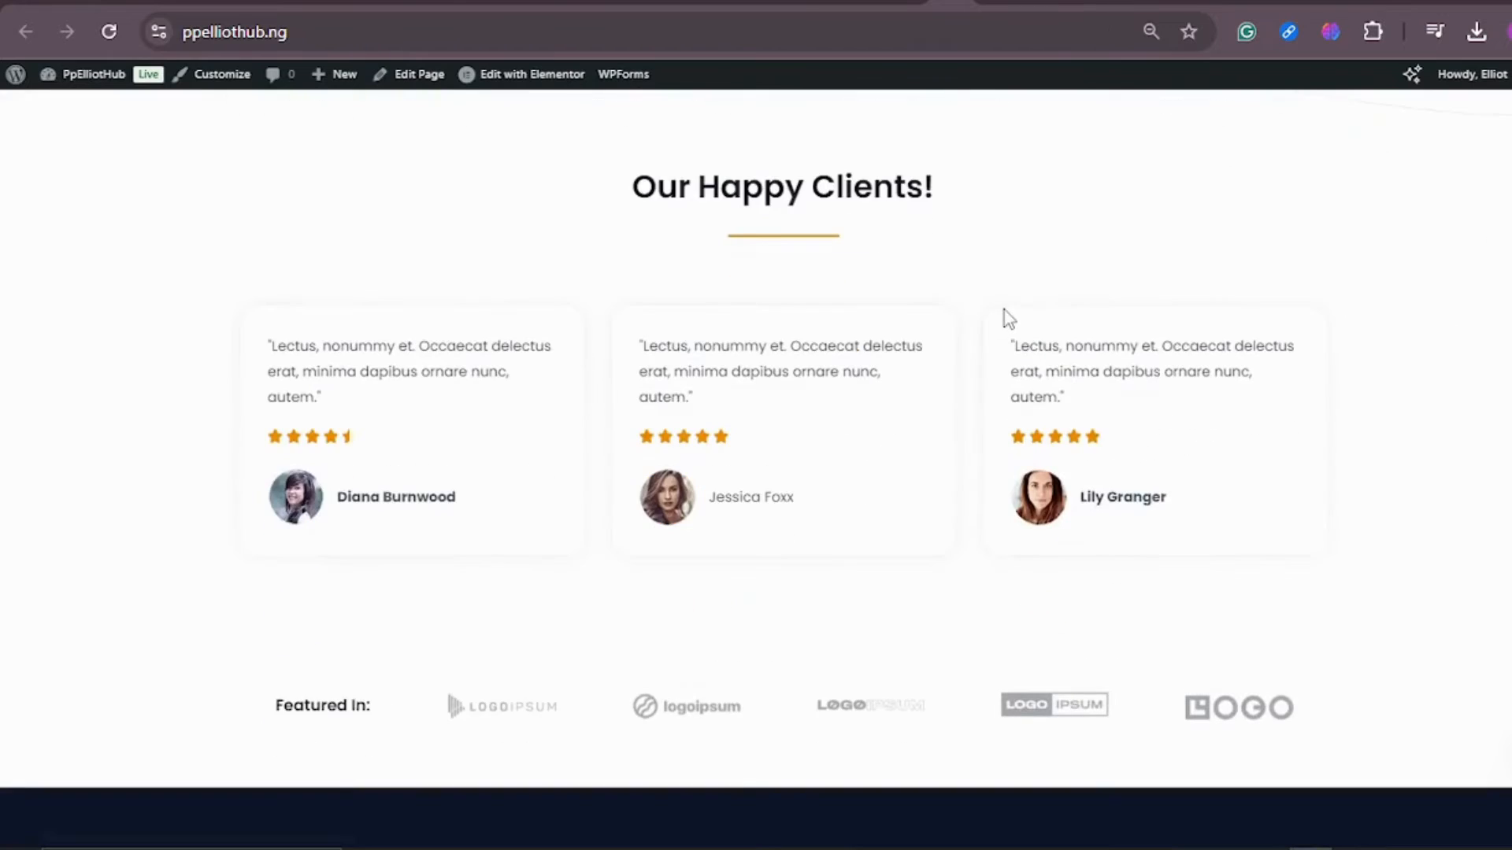
{"action": "scroll", "coordinate": [1009, 317], "scroll_direction": "up", "scroll_amount": 20}
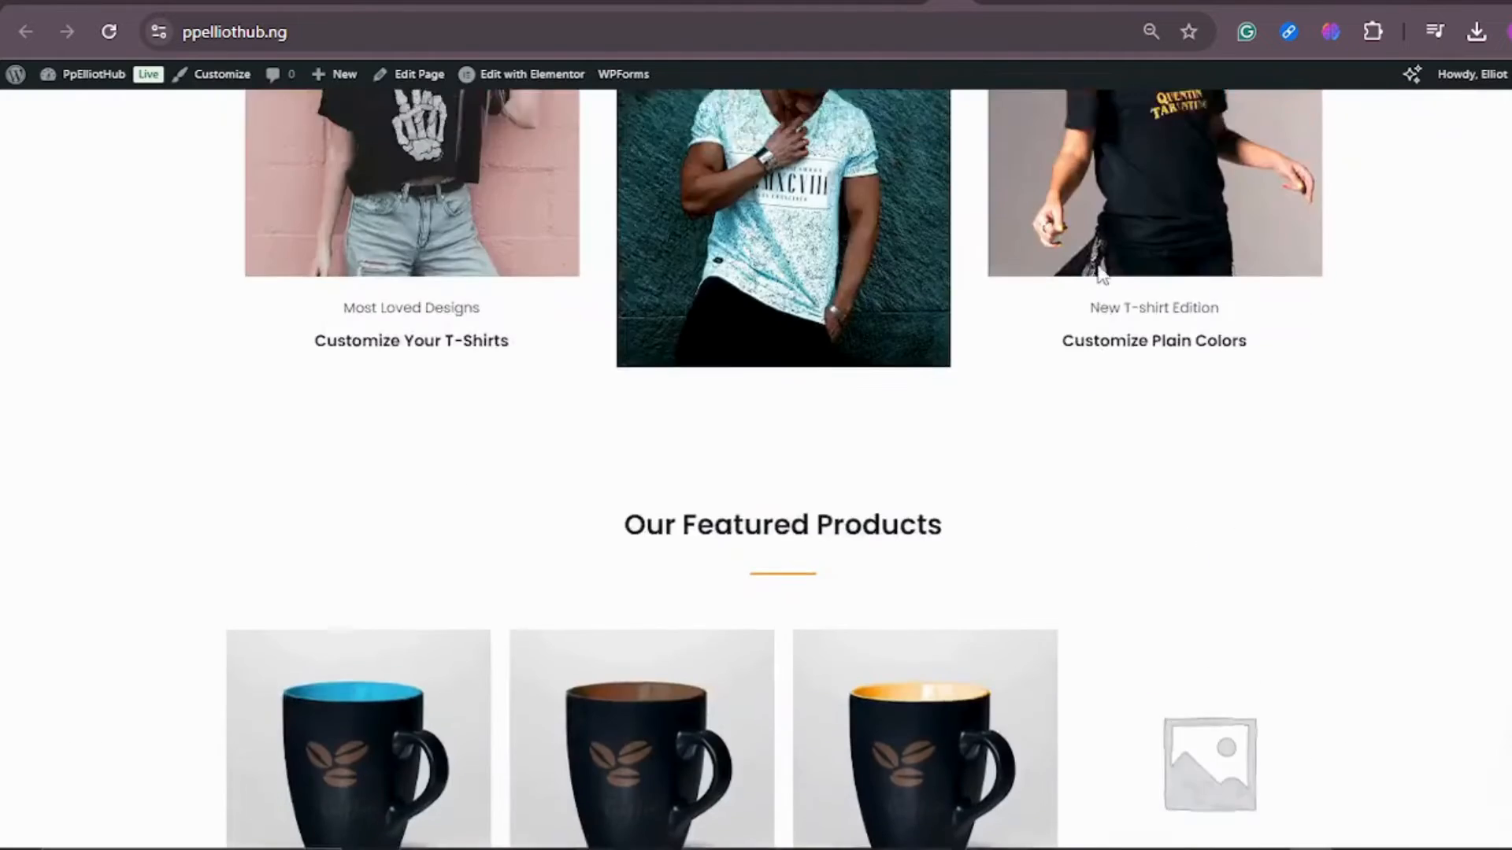
{"action": "scroll", "coordinate": [1100, 274], "scroll_direction": "up", "scroll_amount": 9}
Check the site's domain in the address and look over the home page's header, T-shirt and featured product sections again
{"action": "left_click", "coordinate": [268, 31]}
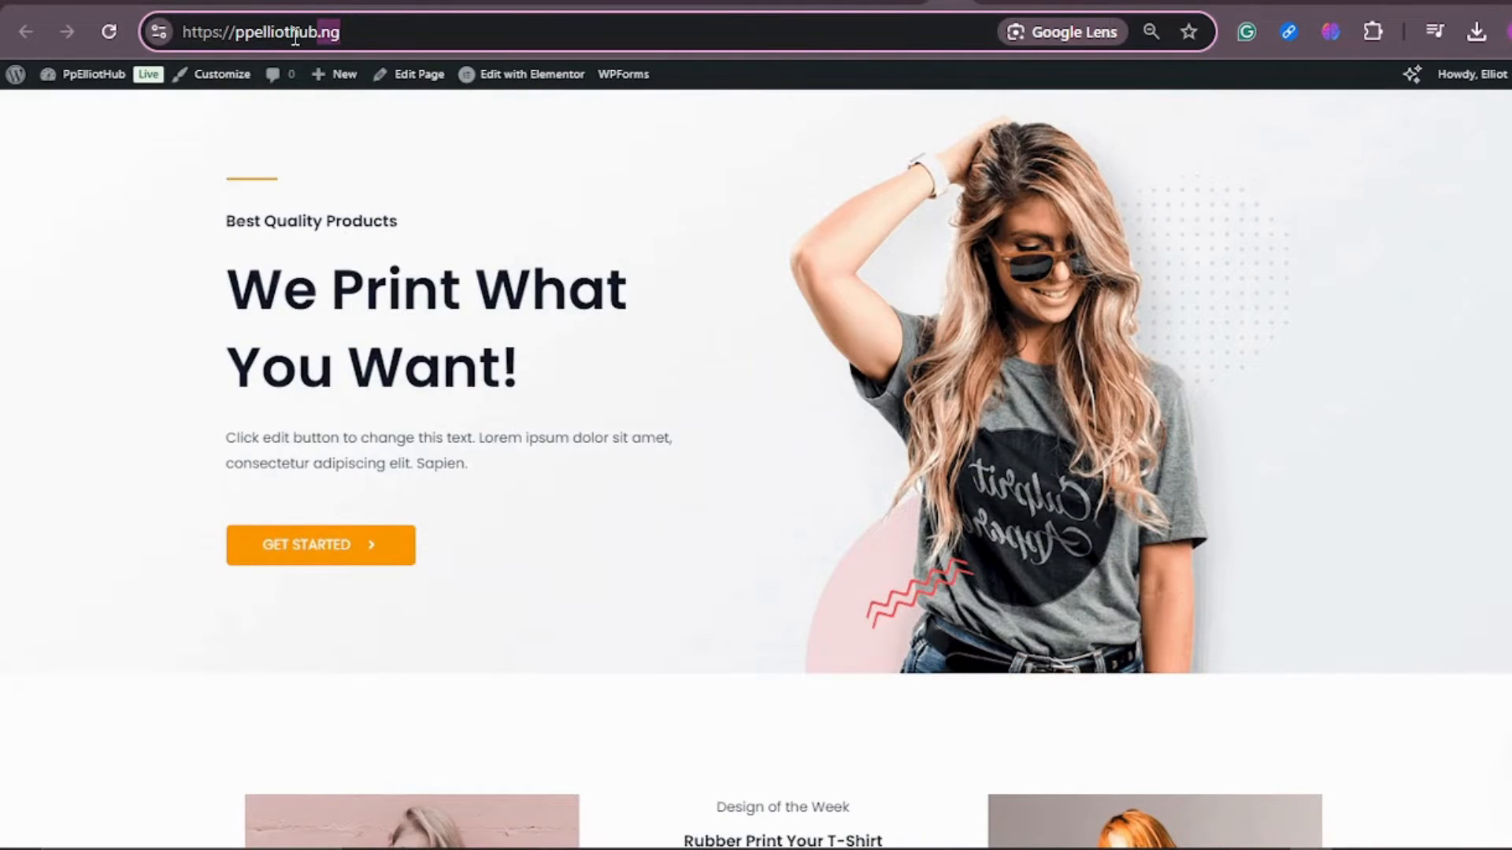
{"action": "scroll", "coordinate": [907, 233], "scroll_direction": "up", "scroll_amount": 2}
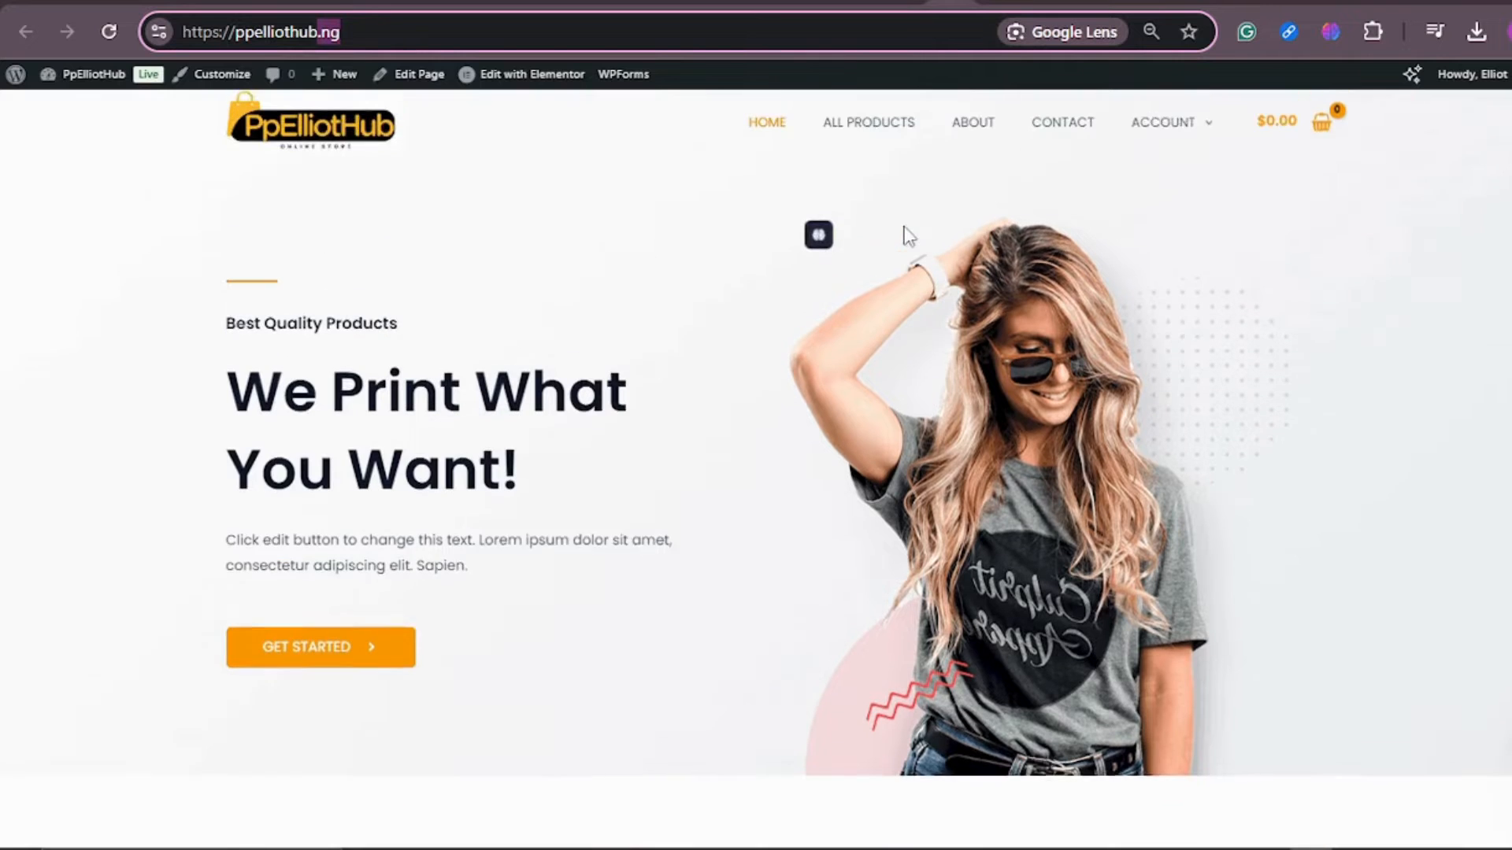
{"action": "scroll", "coordinate": [913, 240], "scroll_direction": "down", "scroll_amount": 20}
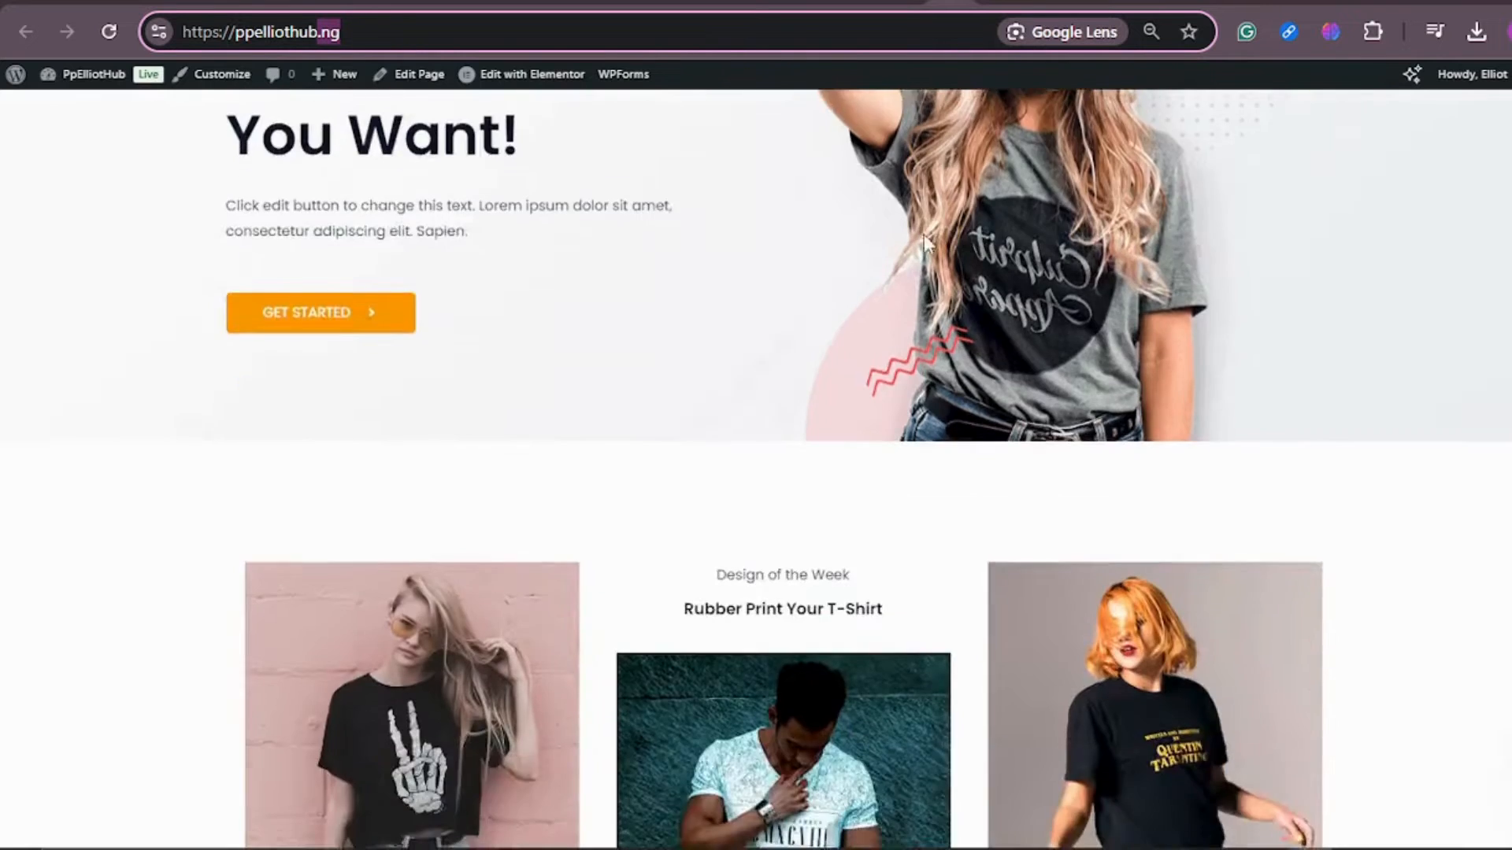
{"action": "scroll", "coordinate": [924, 237], "scroll_direction": "down", "scroll_amount": 12}
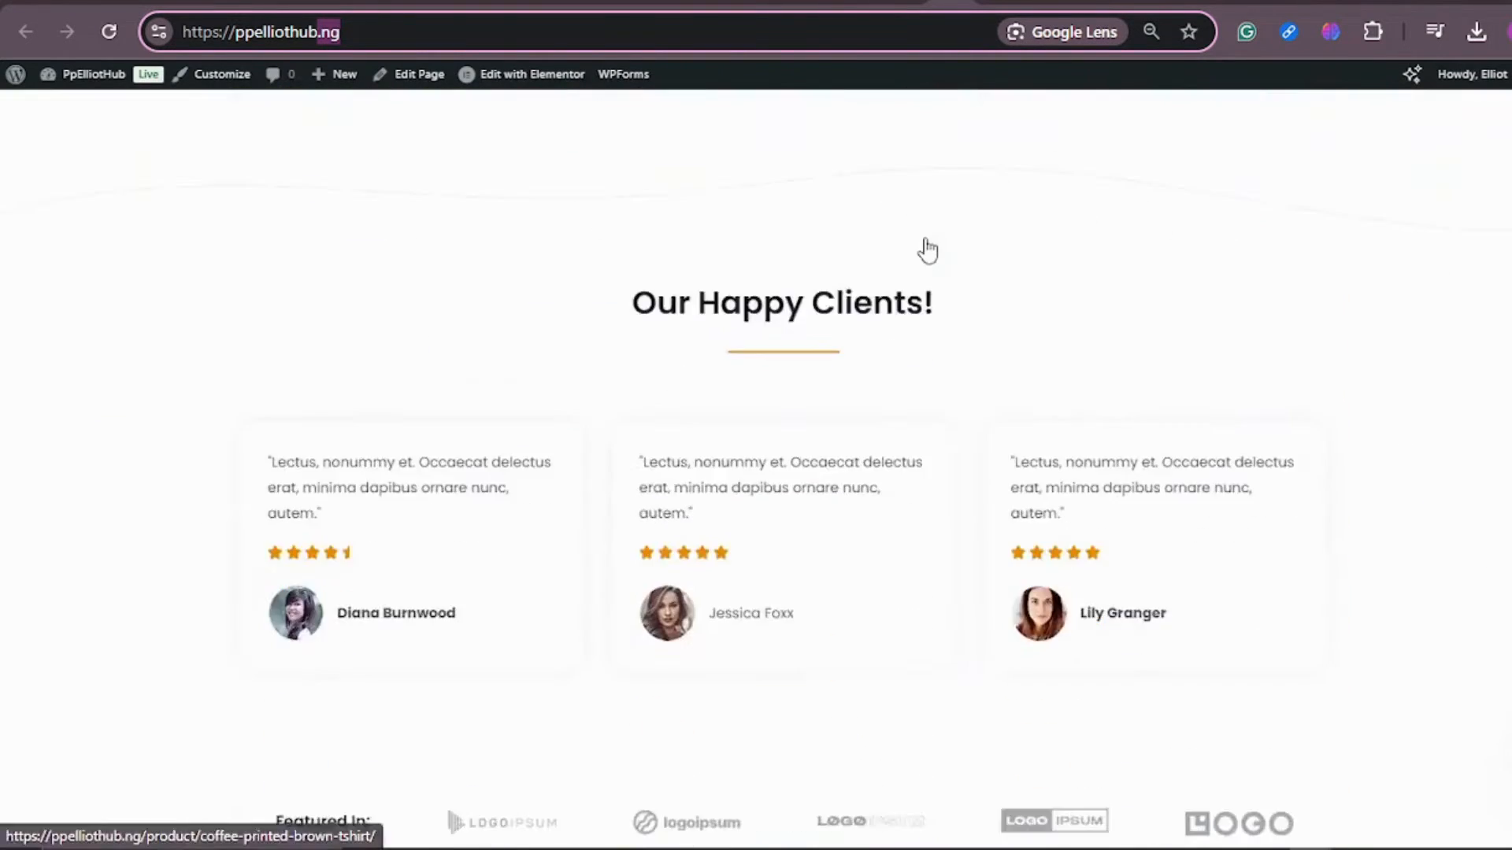
{"action": "scroll", "coordinate": [926, 247], "scroll_direction": "up", "scroll_amount": 10}
{"action": "scroll", "coordinate": [937, 249], "scroll_direction": "up", "scroll_amount": 20}
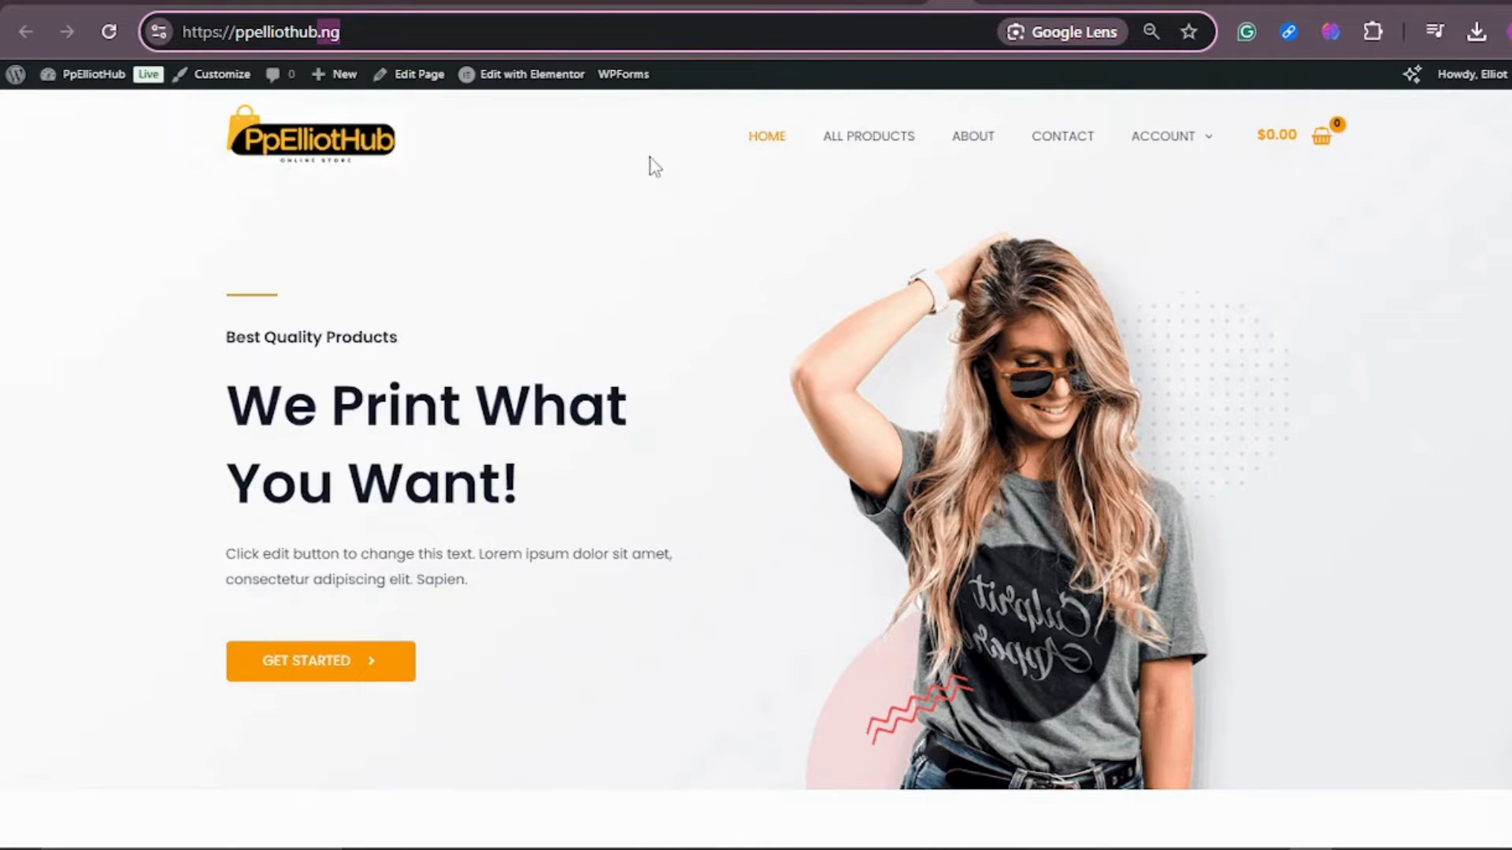
{"action": "left_click", "coordinate": [425, 28]}
{"action": "scroll", "coordinate": [989, 324], "scroll_direction": "down", "scroll_amount": 4}
{"action": "scroll", "coordinate": [993, 328], "scroll_direction": "down", "scroll_amount": 3}
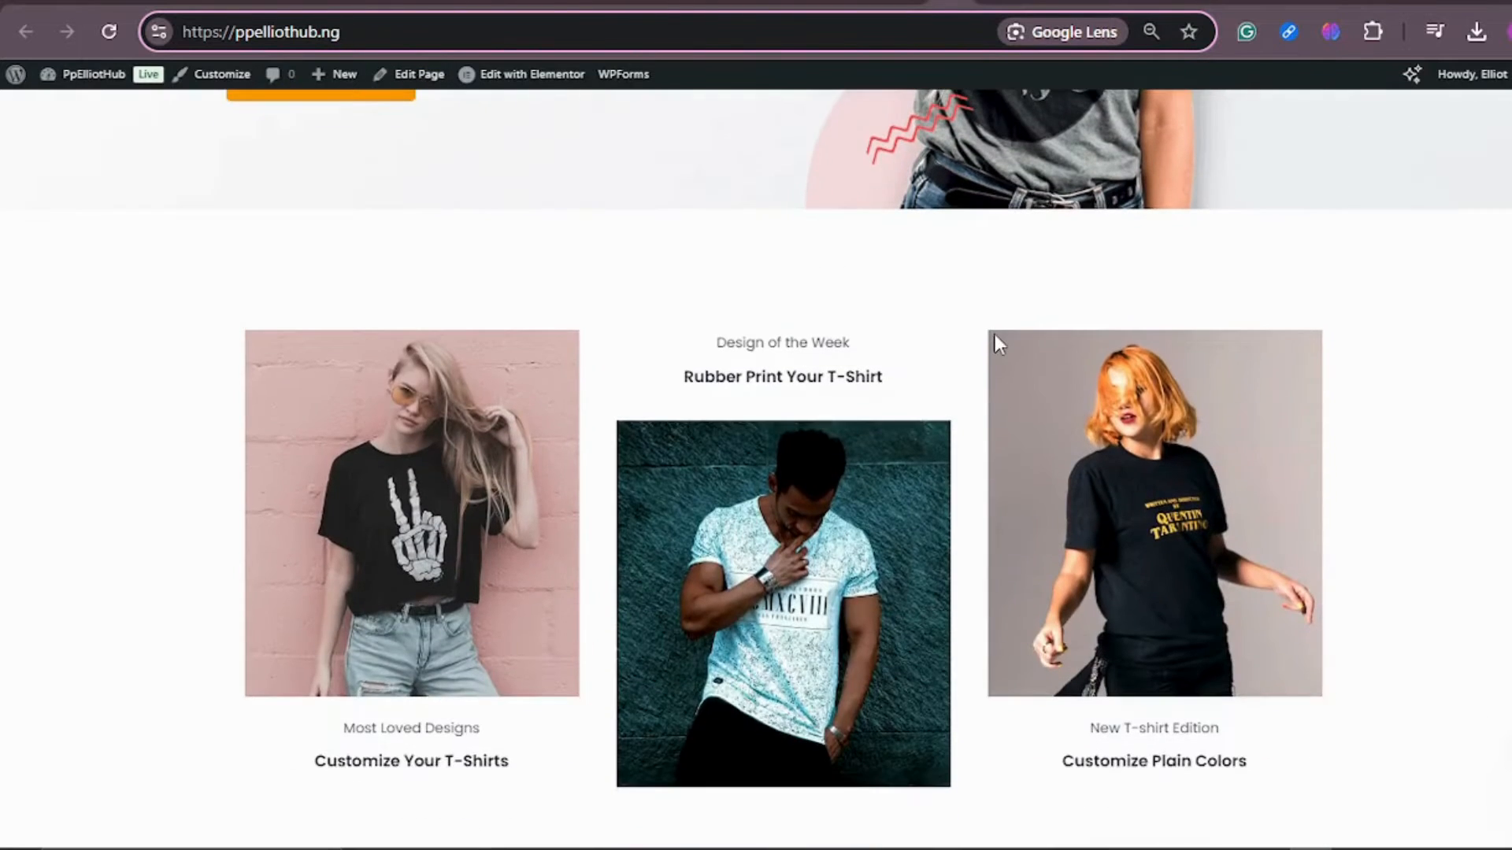
{"action": "scroll", "coordinate": [994, 333], "scroll_direction": "down", "scroll_amount": 8}
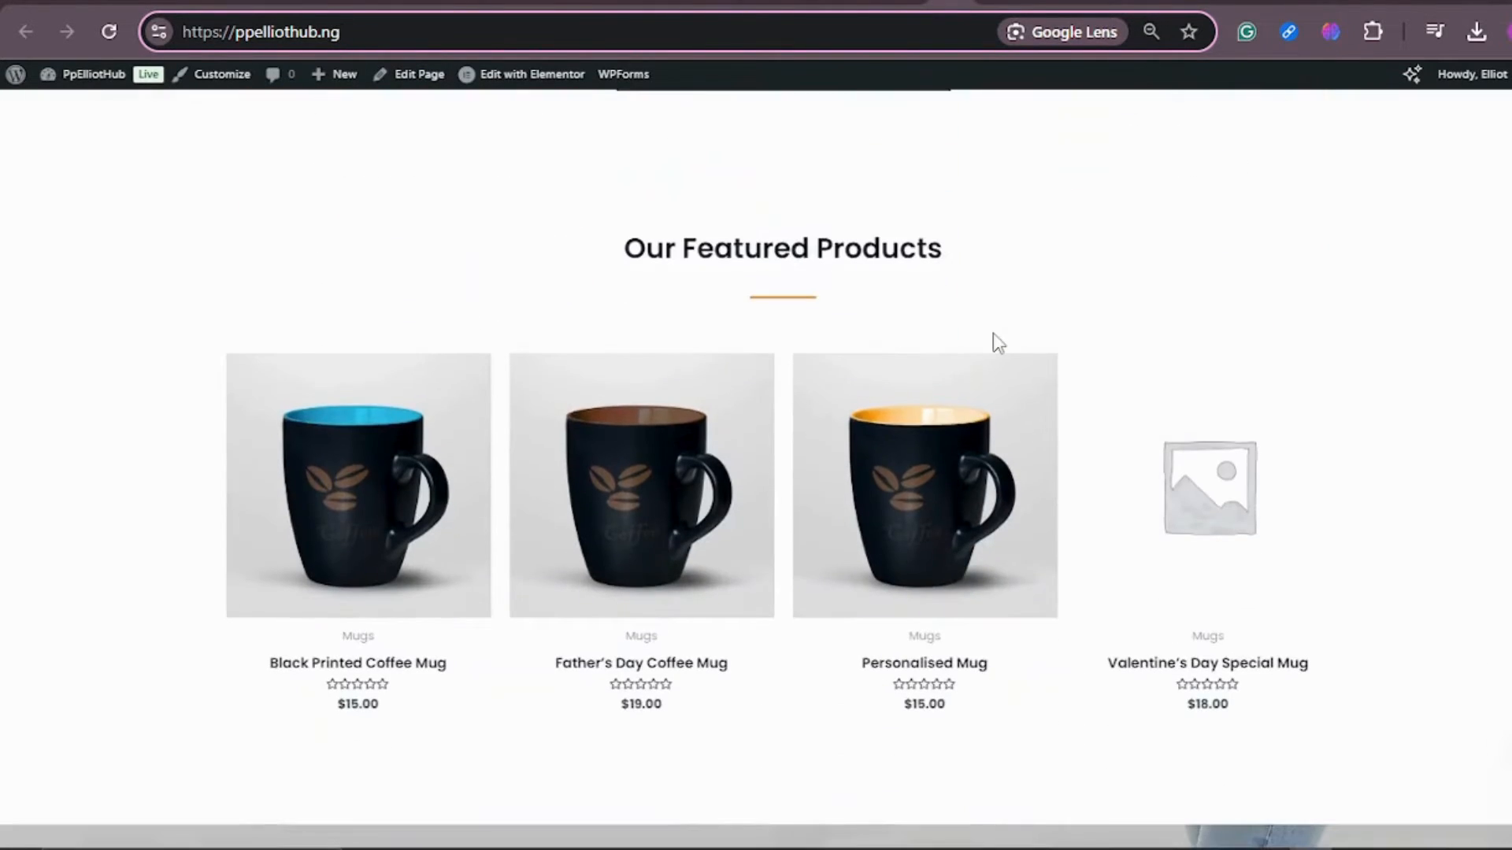
{"action": "scroll", "coordinate": [1118, 268], "scroll_direction": "up", "scroll_amount": 1}
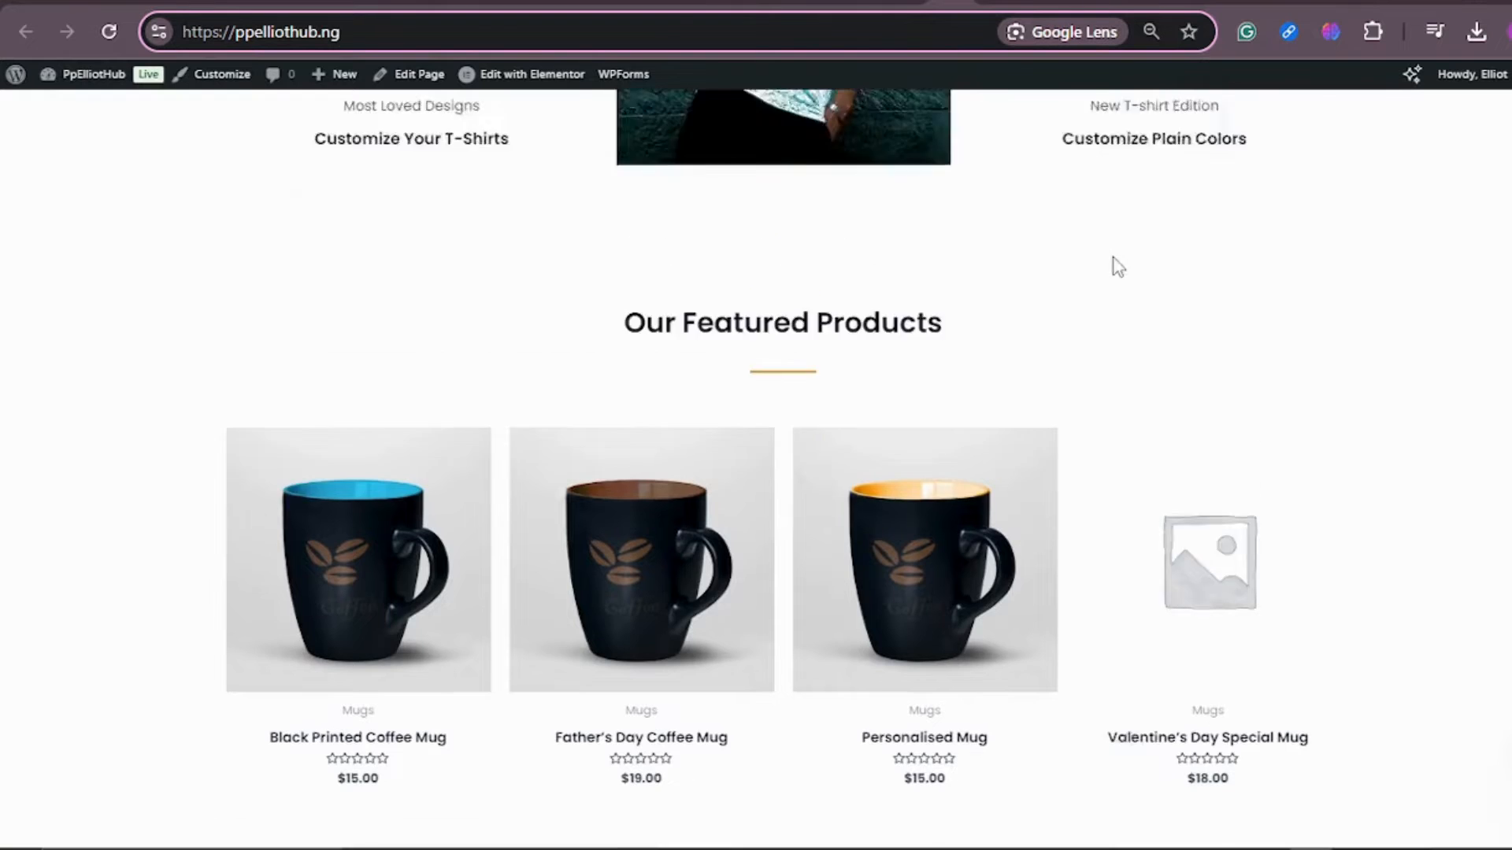
{"action": "scroll", "coordinate": [1118, 268], "scroll_direction": "up", "scroll_amount": 14}
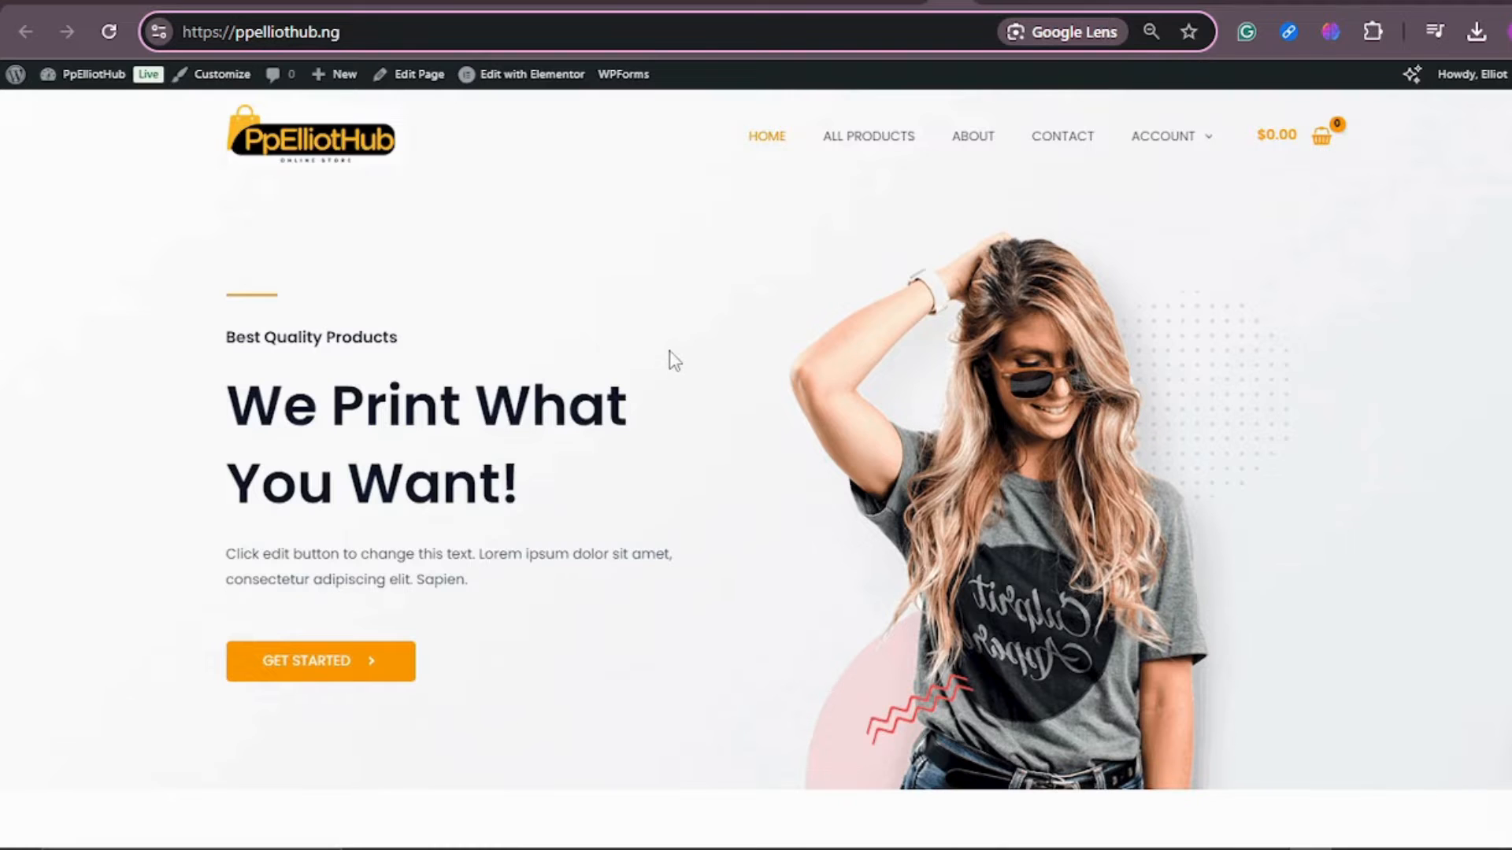
{"action": "scroll", "coordinate": [885, 328], "scroll_direction": "down", "scroll_amount": 4}
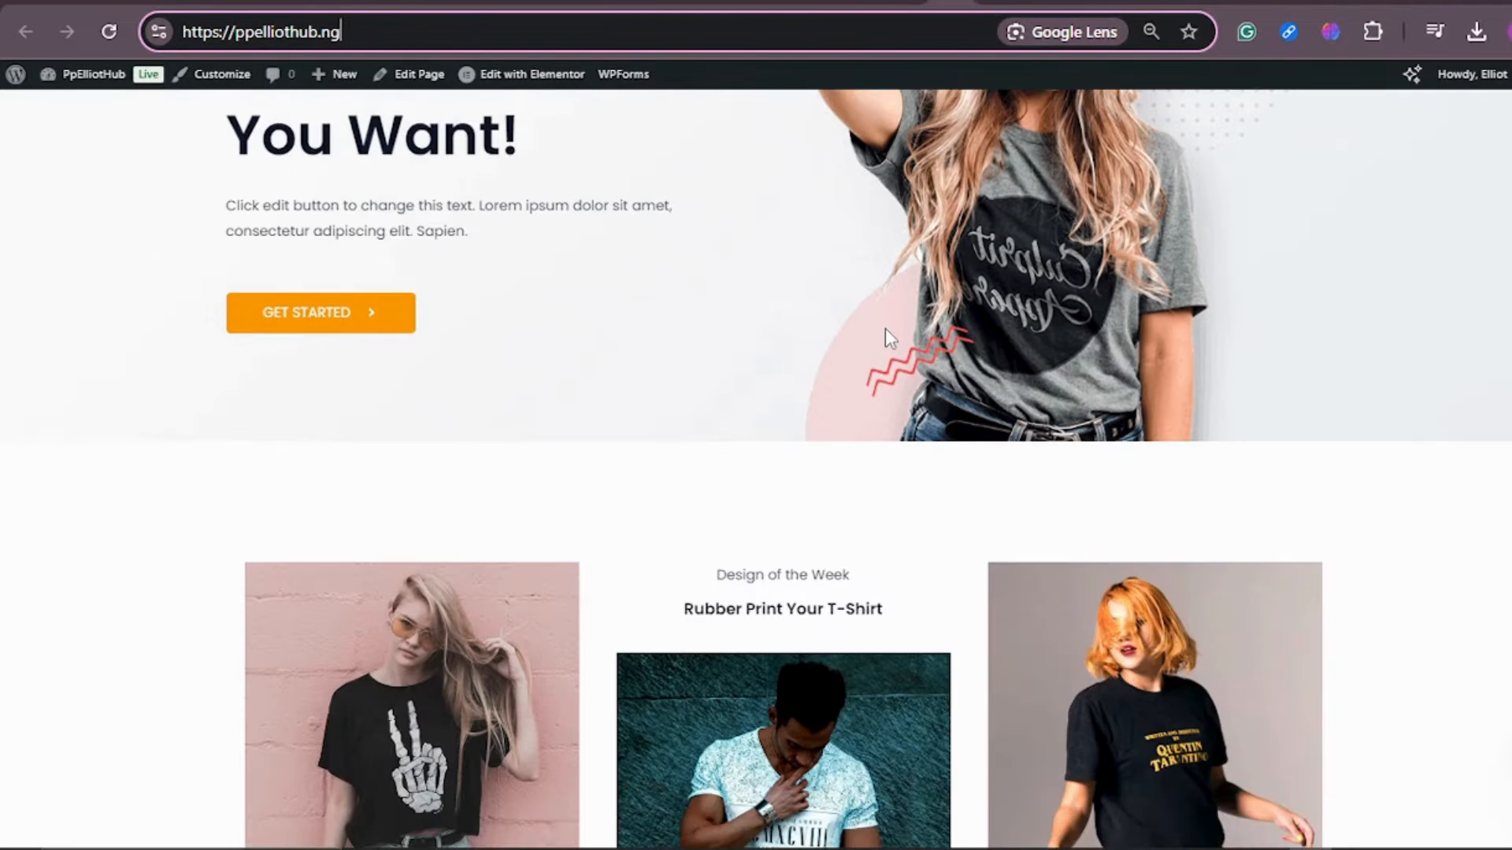
{"action": "scroll", "coordinate": [942, 343], "scroll_direction": "up", "scroll_amount": 4}
{"action": "scroll", "coordinate": [911, 375], "scroll_direction": "down", "scroll_amount": 14}
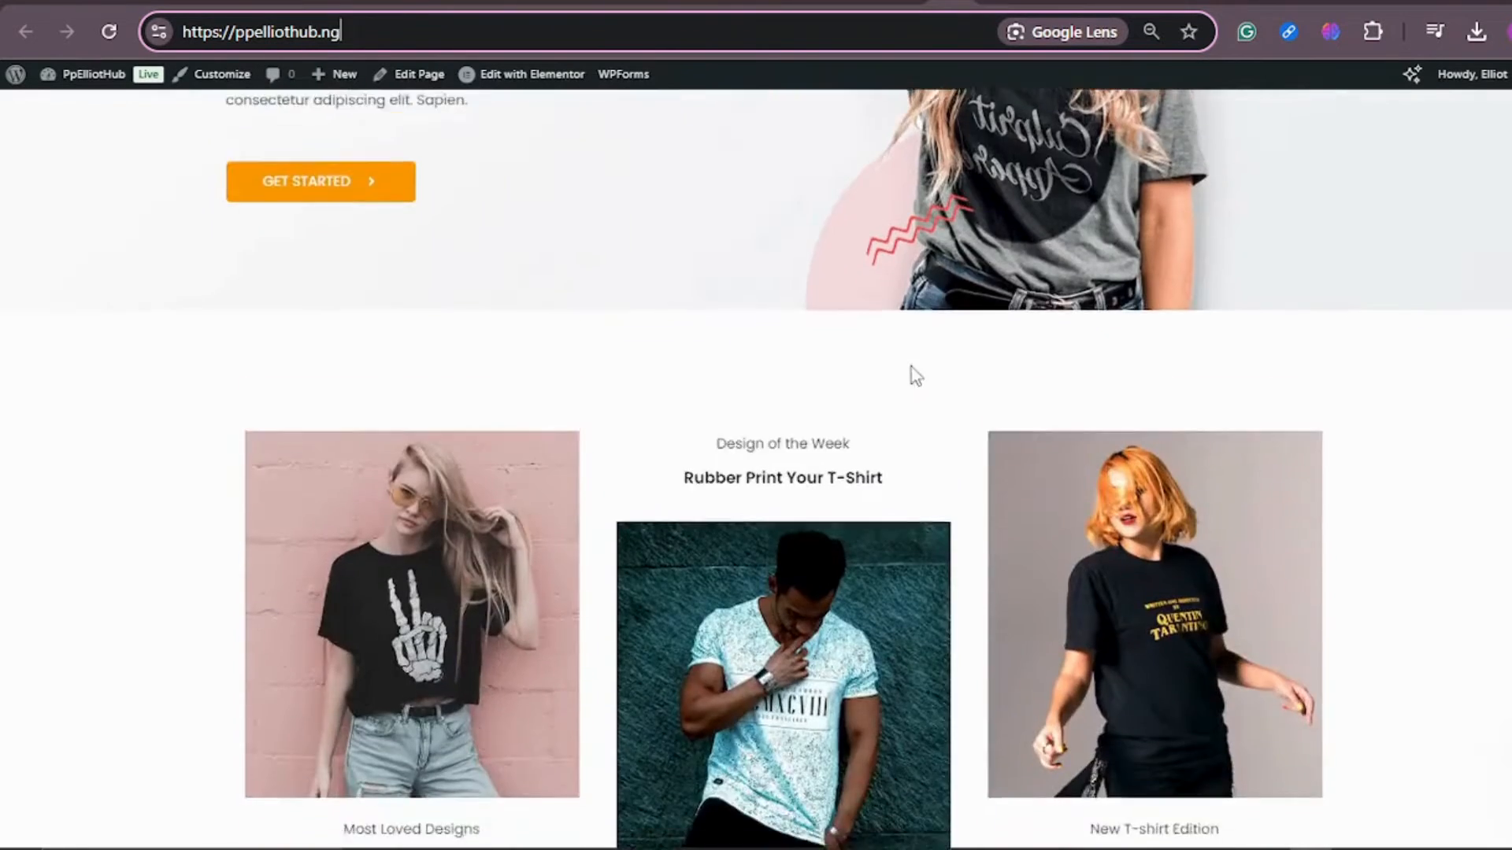
Open the Personalised Mug product from the featured products and review its description and related products
{"action": "key", "text": "Return"}
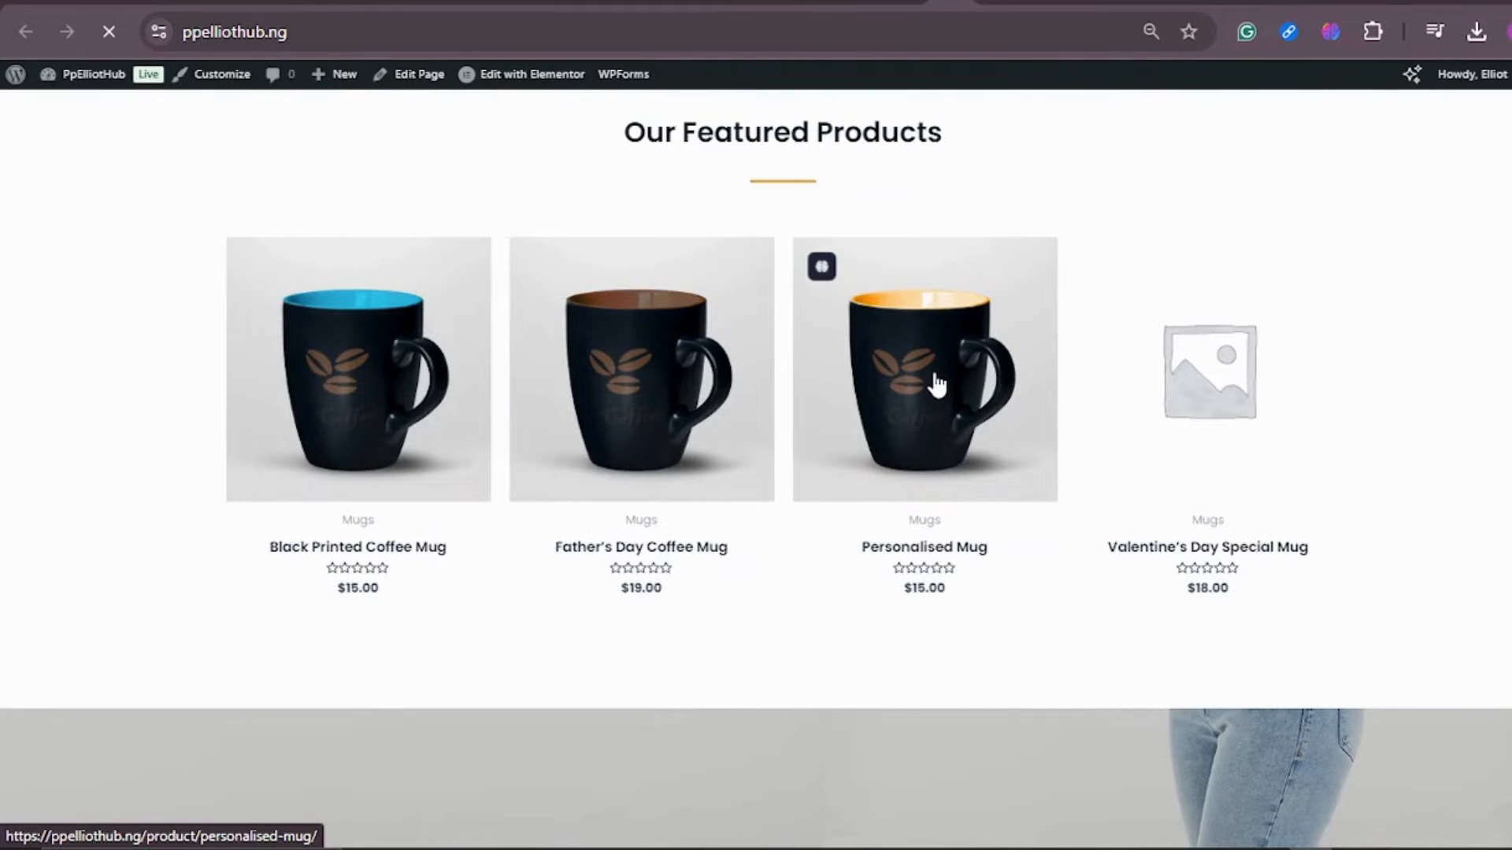
{"action": "left_click", "coordinate": [935, 376]}
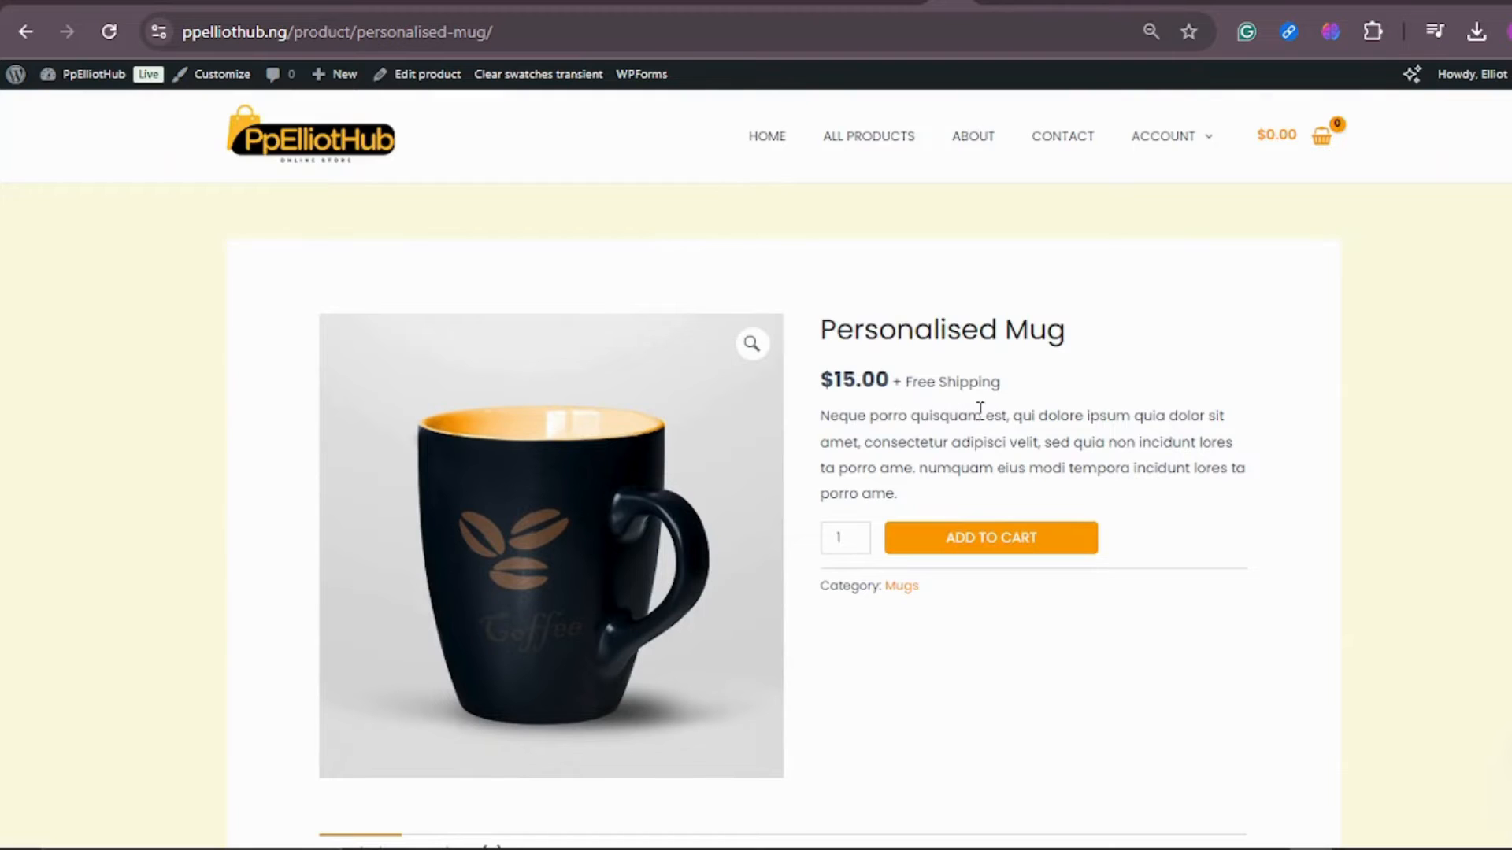
{"action": "scroll", "coordinate": [979, 409], "scroll_direction": "down", "scroll_amount": 7}
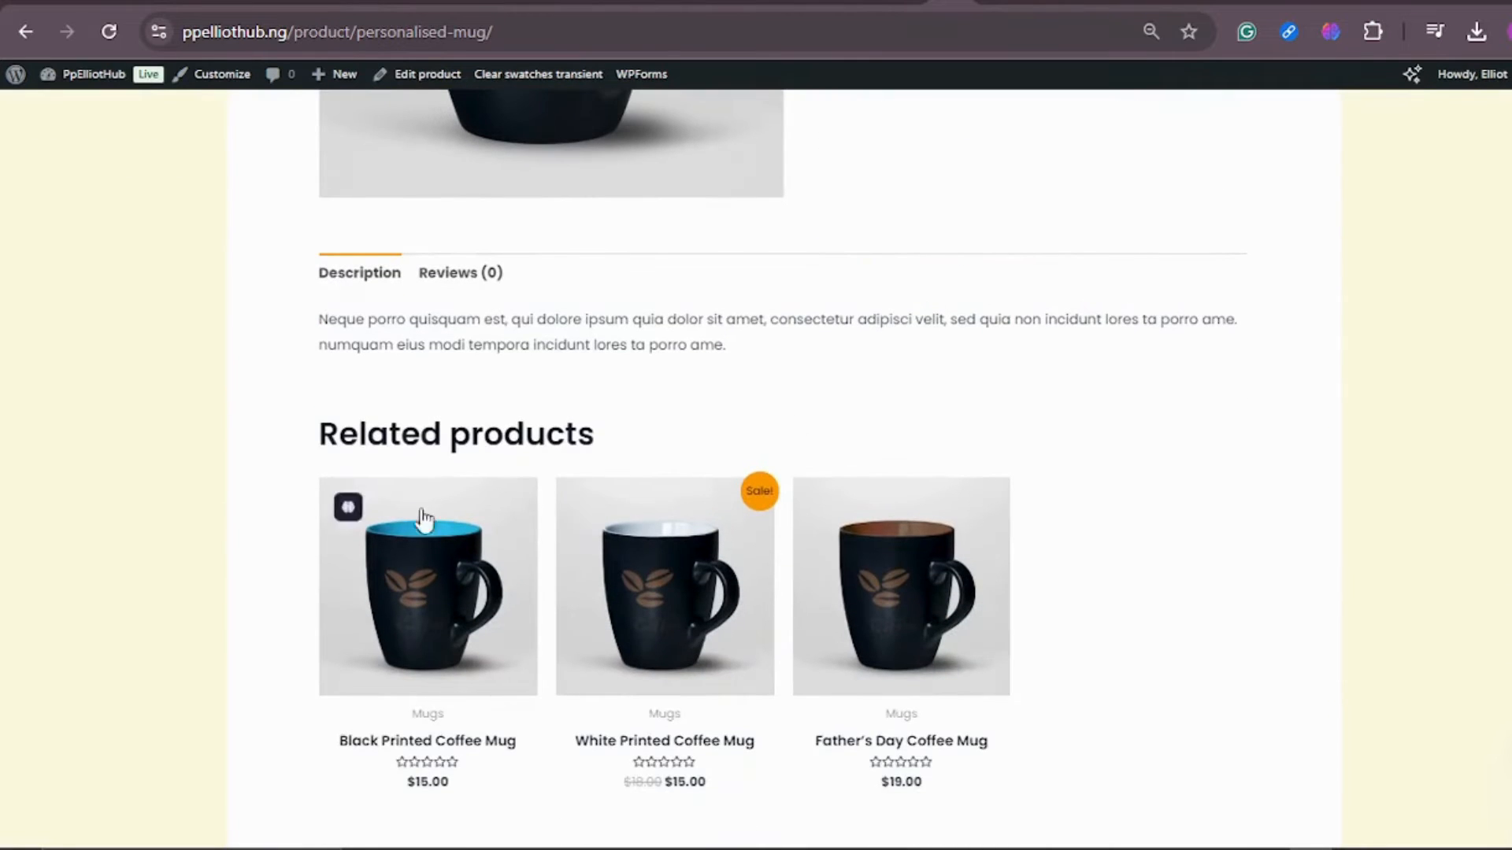
{"action": "scroll", "coordinate": [835, 516], "scroll_direction": "down", "scroll_amount": 4}
{"action": "scroll", "coordinate": [815, 515], "scroll_direction": "up", "scroll_amount": 10}
Add the Personalised Mug to the cart, set the product page's quantity to 3 and view the cart
{"action": "left_click", "coordinate": [970, 540]}
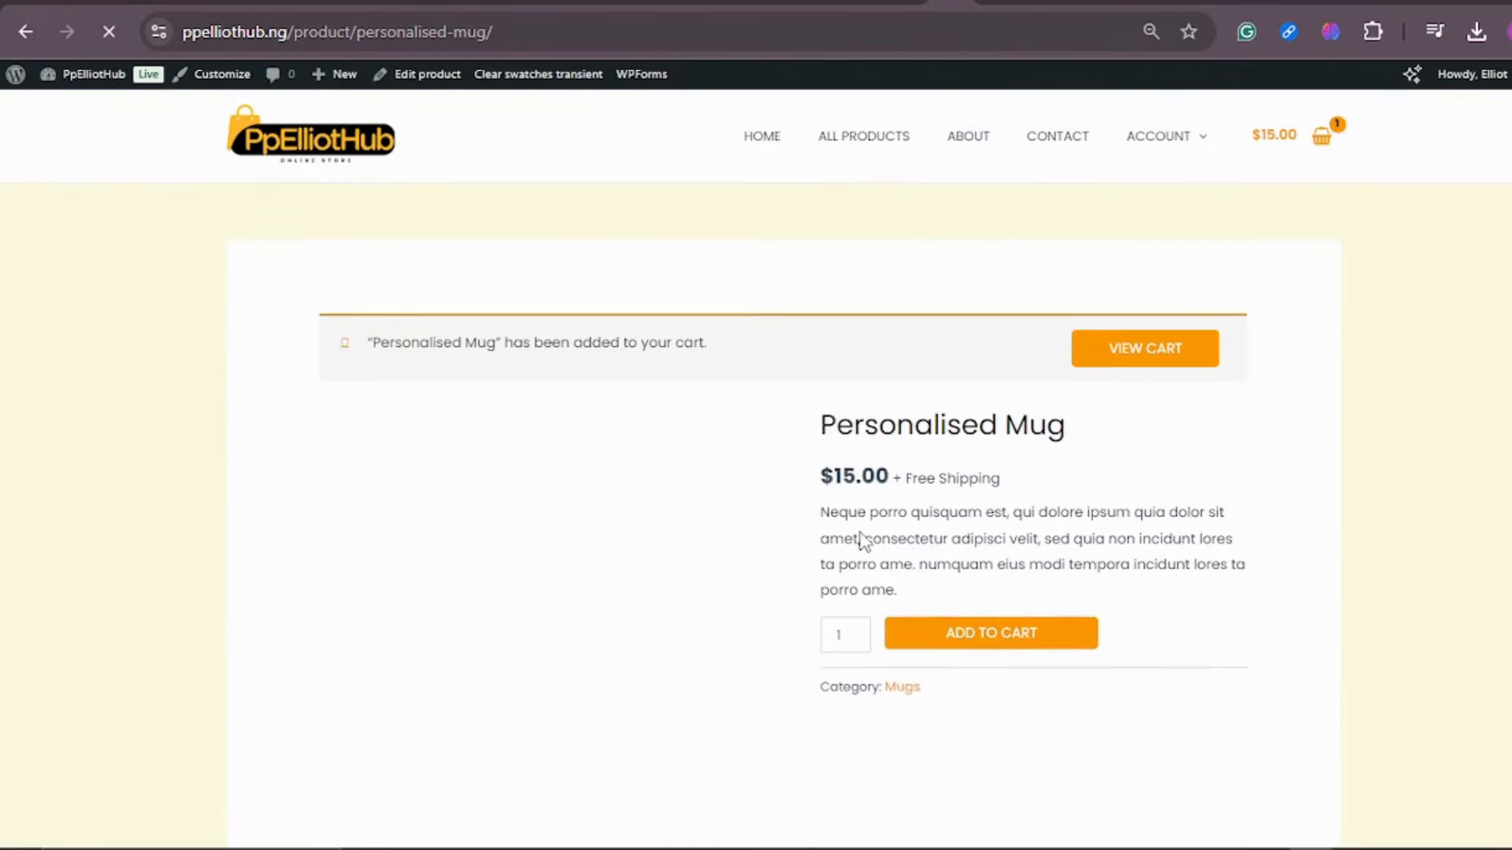
{"action": "left_click", "coordinate": [858, 629]}
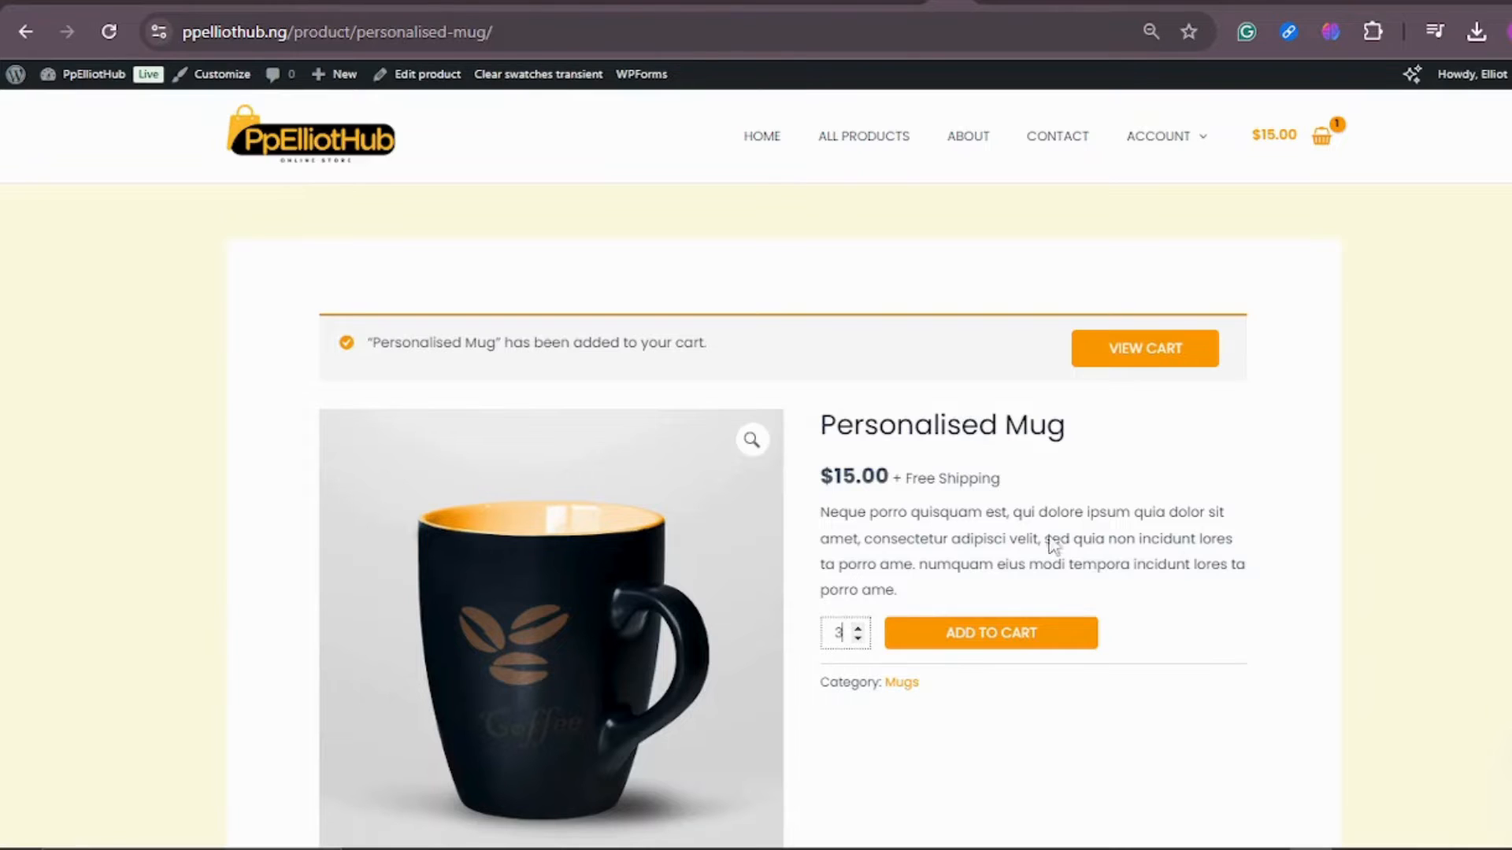
{"action": "left_click", "coordinate": [1164, 354]}
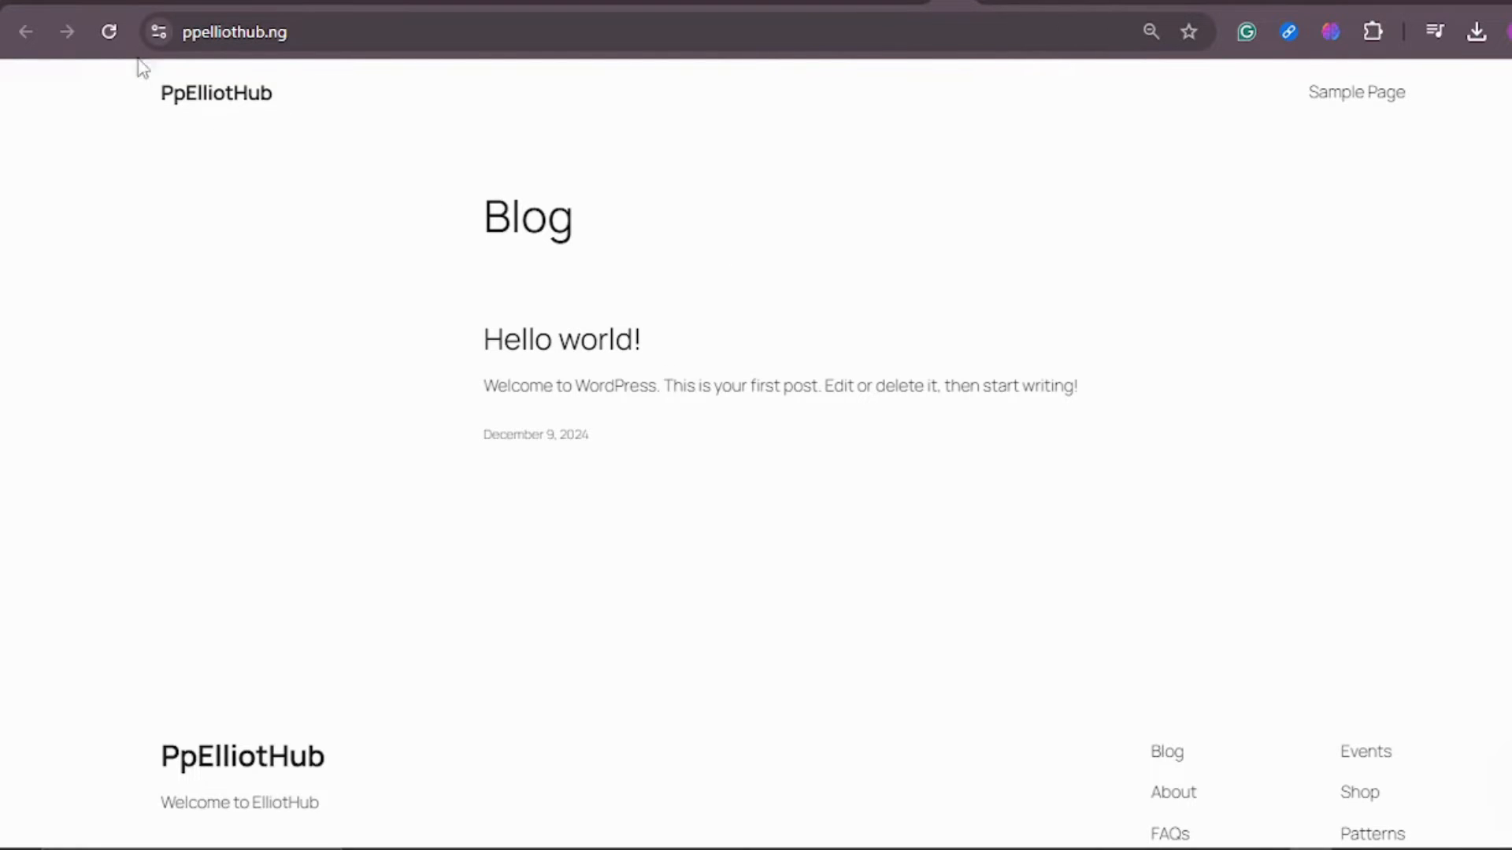
Reload the old blog view of ppelliothub.ng and skim the home page down past the featured products and back
{"action": "left_click", "coordinate": [108, 33]}
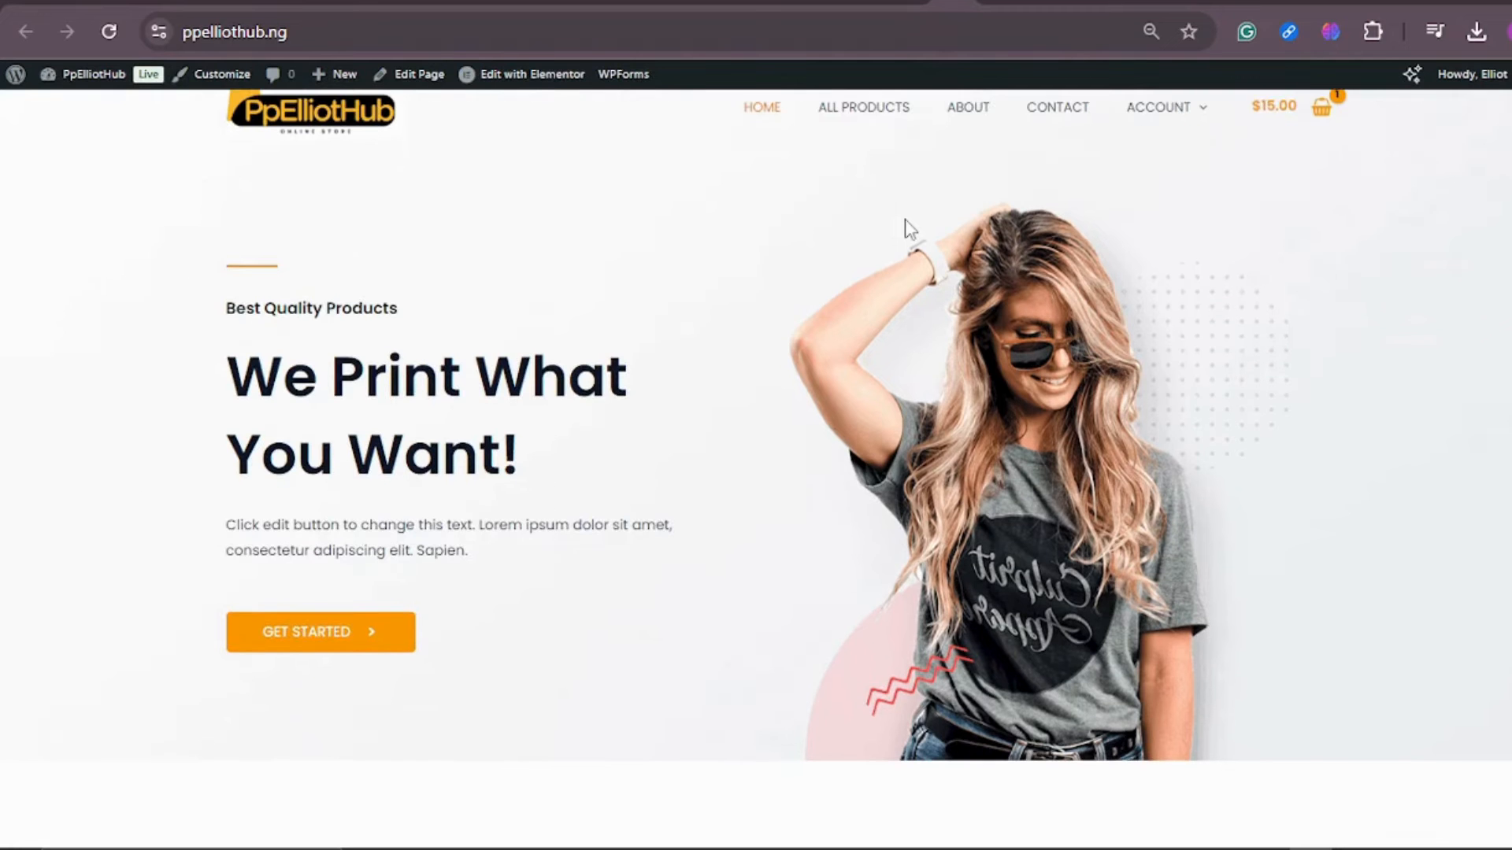
{"action": "scroll", "coordinate": [980, 234], "scroll_direction": "down", "scroll_amount": 14}
{"action": "scroll", "coordinate": [1016, 173], "scroll_direction": "up", "scroll_amount": 2}
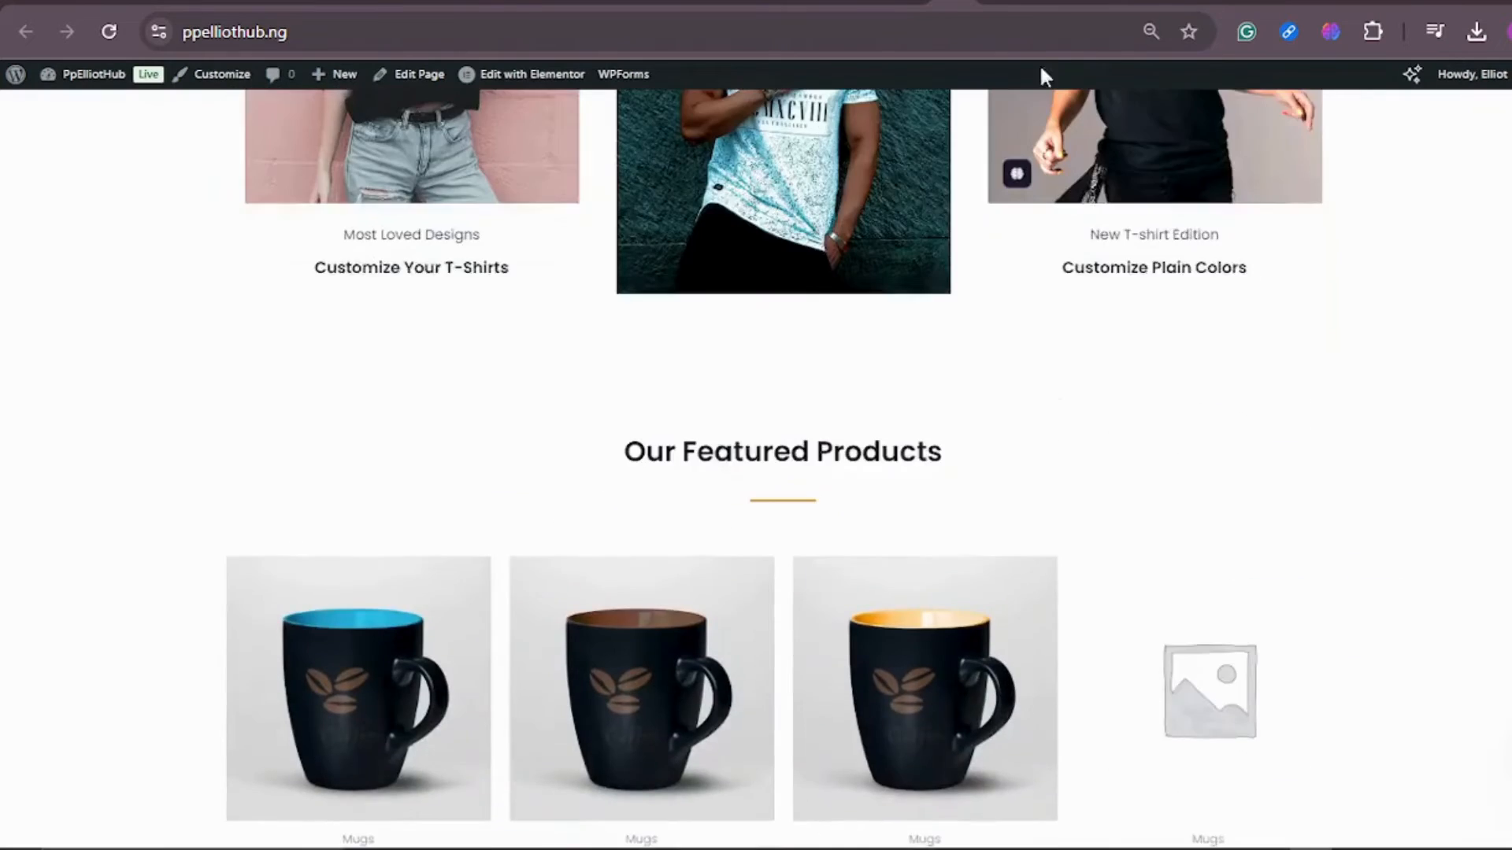
{"action": "scroll", "coordinate": [944, 94], "scroll_direction": "up", "scroll_amount": 12}
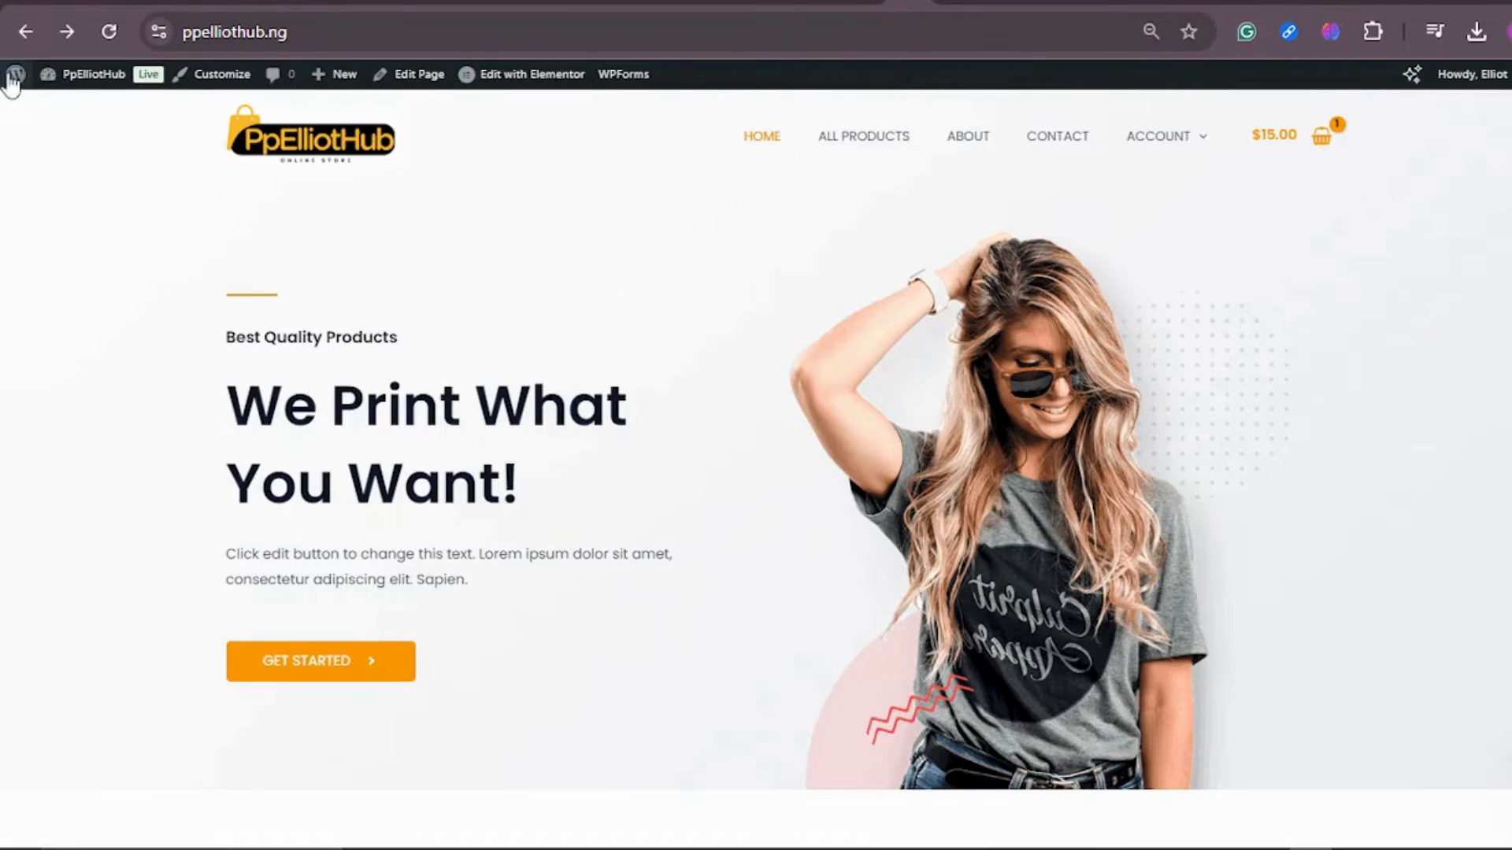
Go to the WordPress admin area, open the Media Library and look through its existing images
{"action": "left_click", "coordinate": [12, 79]}
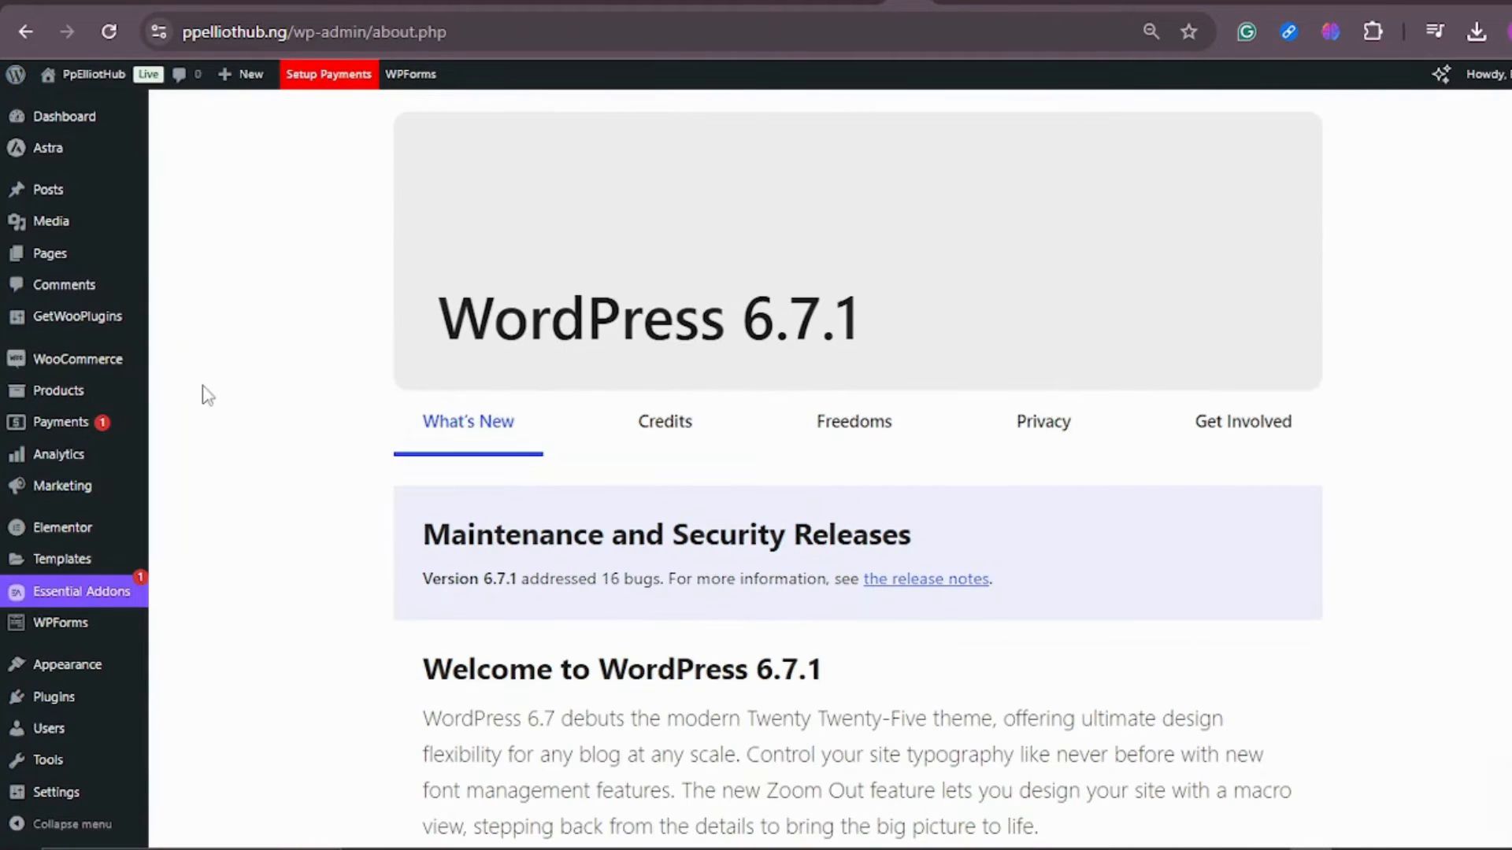
{"action": "mouse_move", "coordinate": [68, 227]}
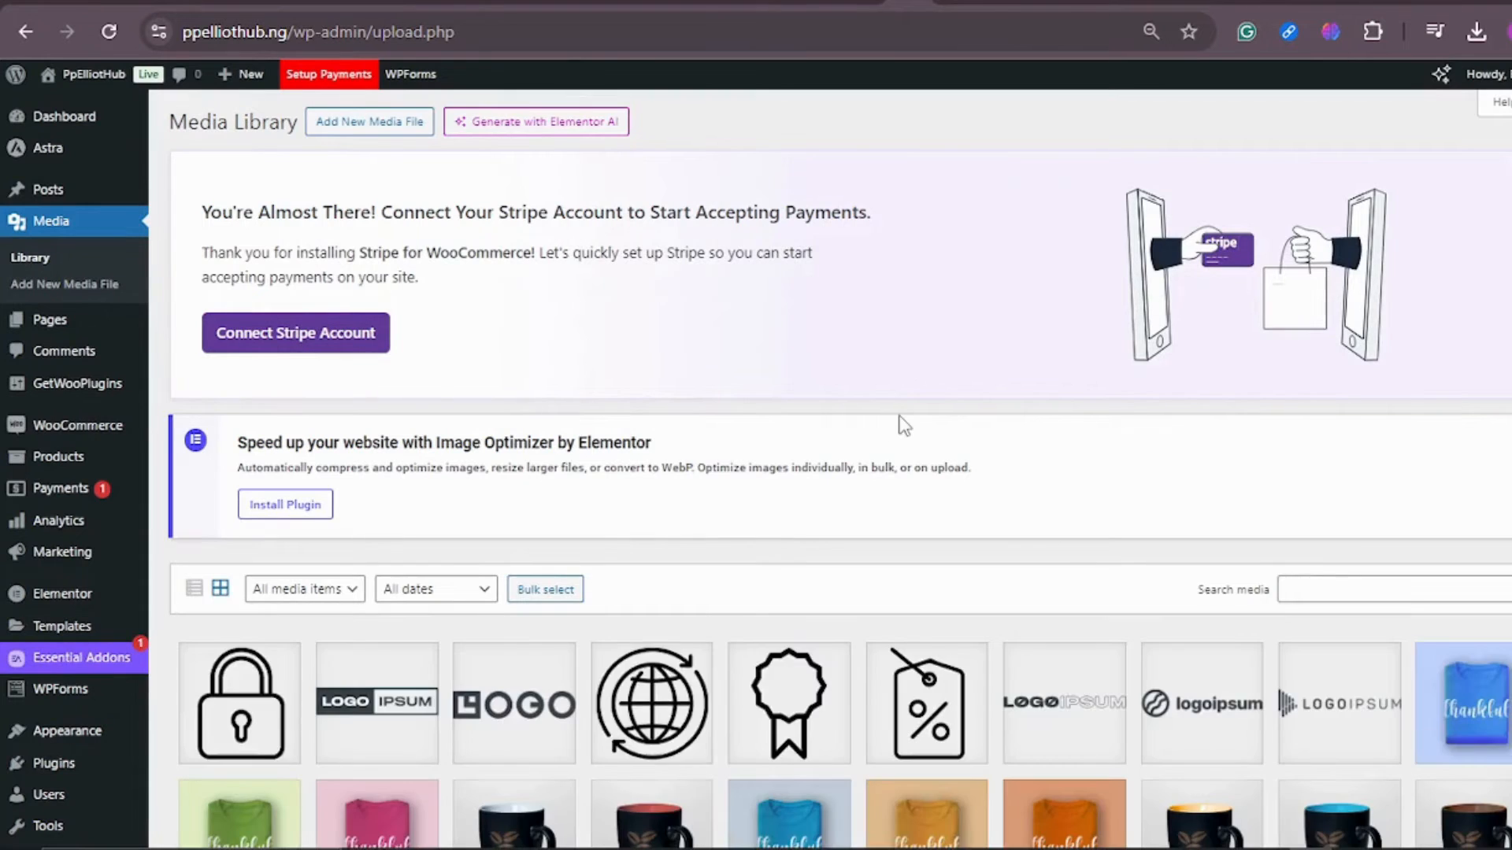
{"action": "scroll", "coordinate": [897, 425], "scroll_direction": "down", "scroll_amount": 5}
{"action": "scroll", "coordinate": [883, 472], "scroll_direction": "up", "scroll_amount": 5}
Upload the seven smartwatch product images from the Downloads folder to the Media Library in one batch
{"action": "left_click", "coordinate": [368, 126]}
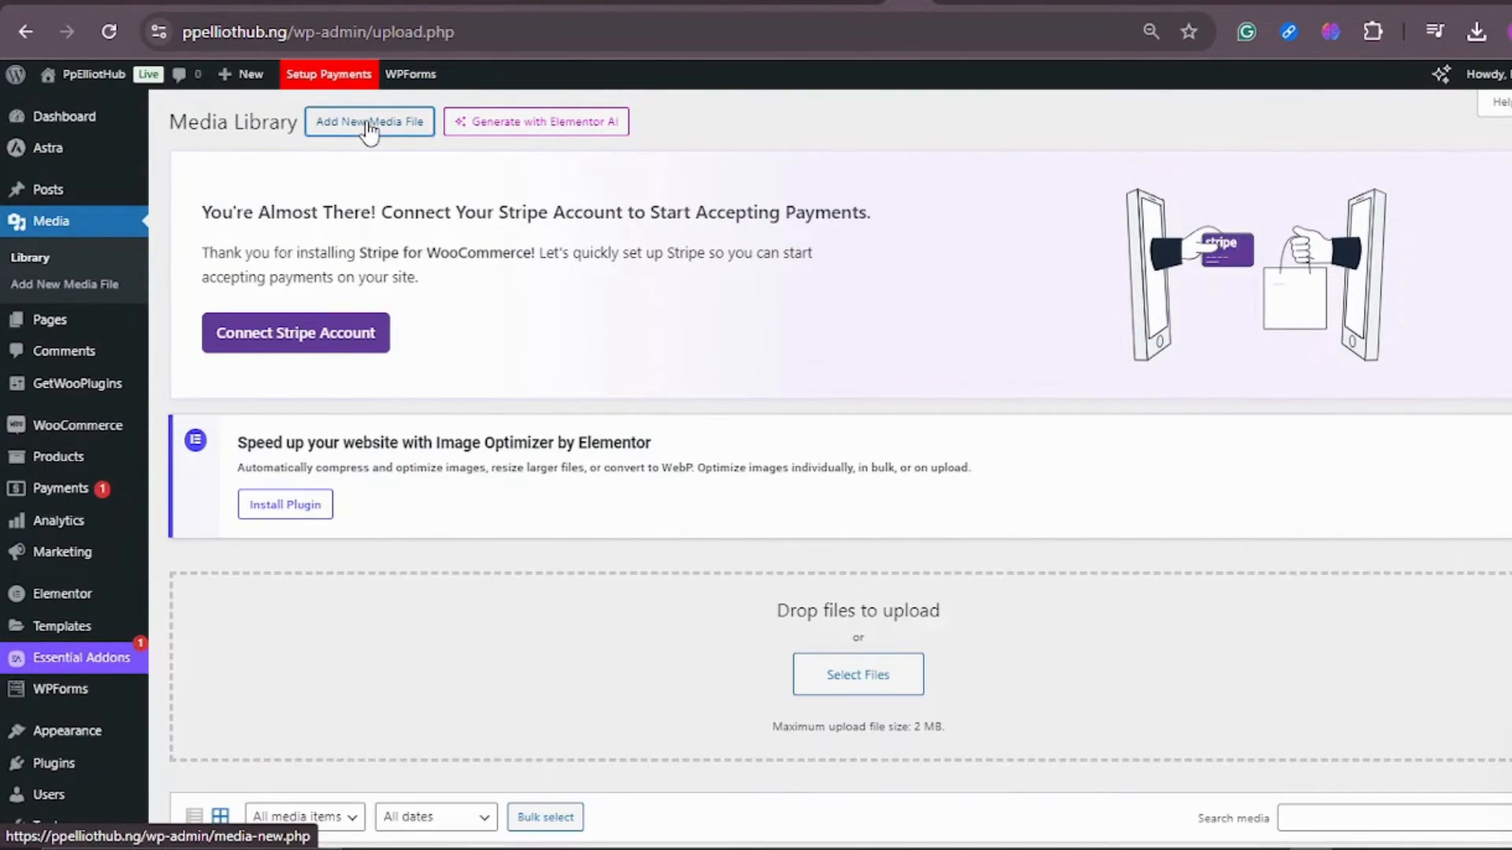
{"action": "left_click", "coordinate": [853, 677]}
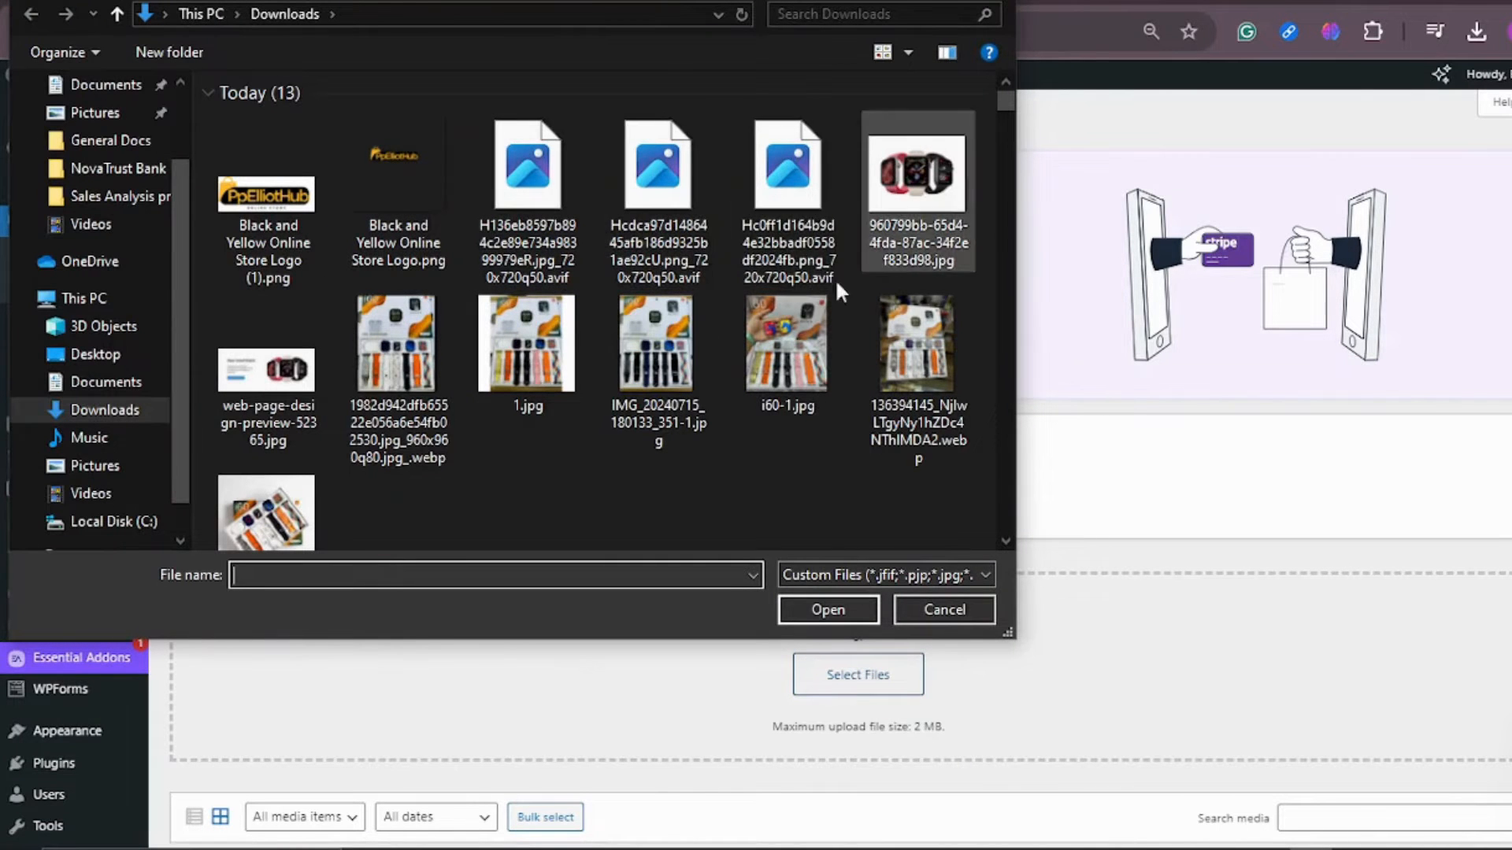
{"action": "left_click", "coordinate": [917, 193]}
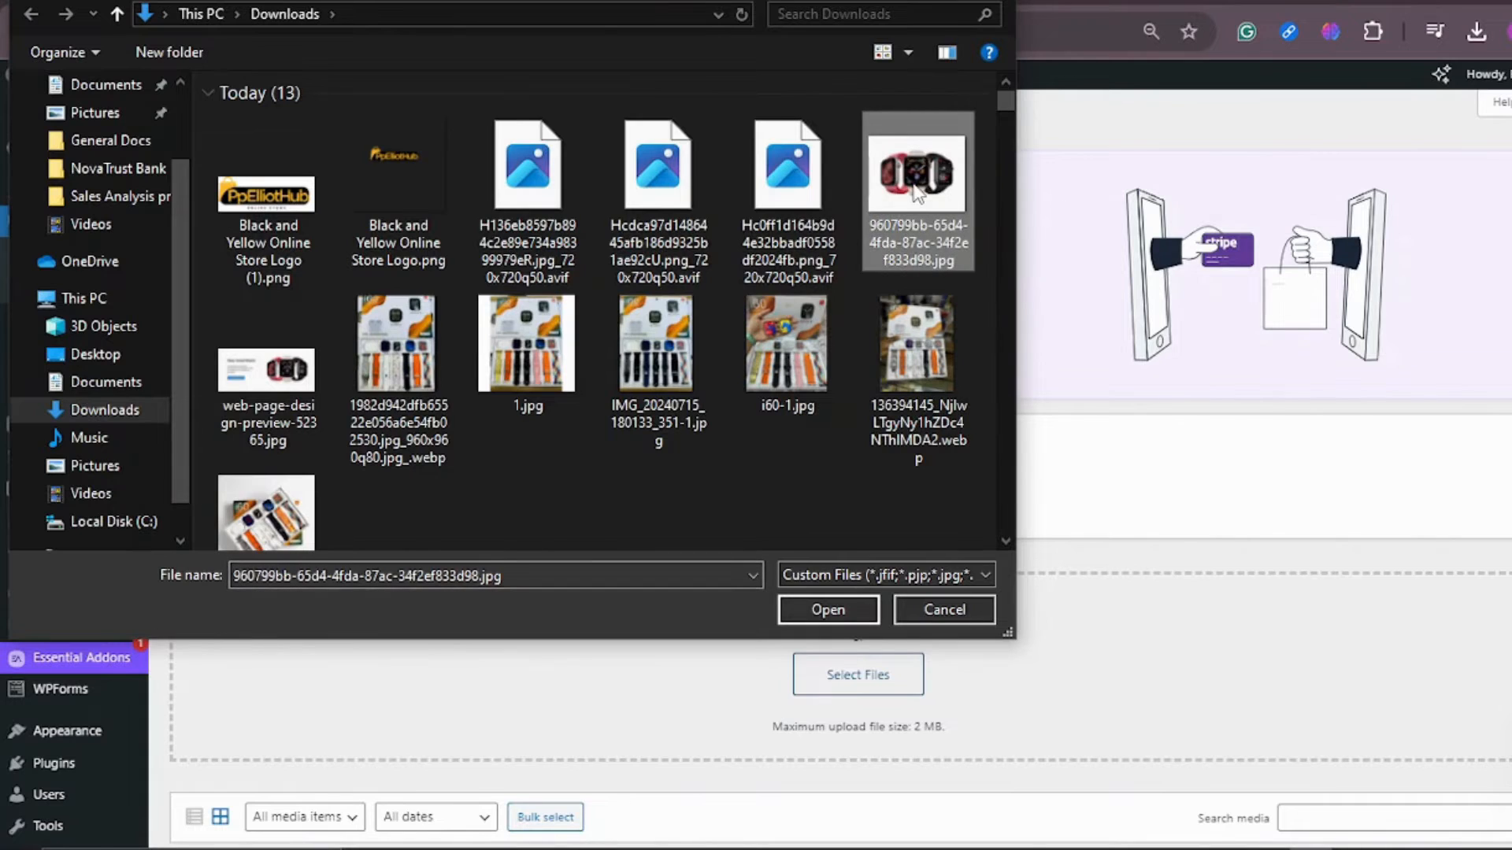
{"action": "left_click", "coordinate": [932, 357], "text": "ctrl"}
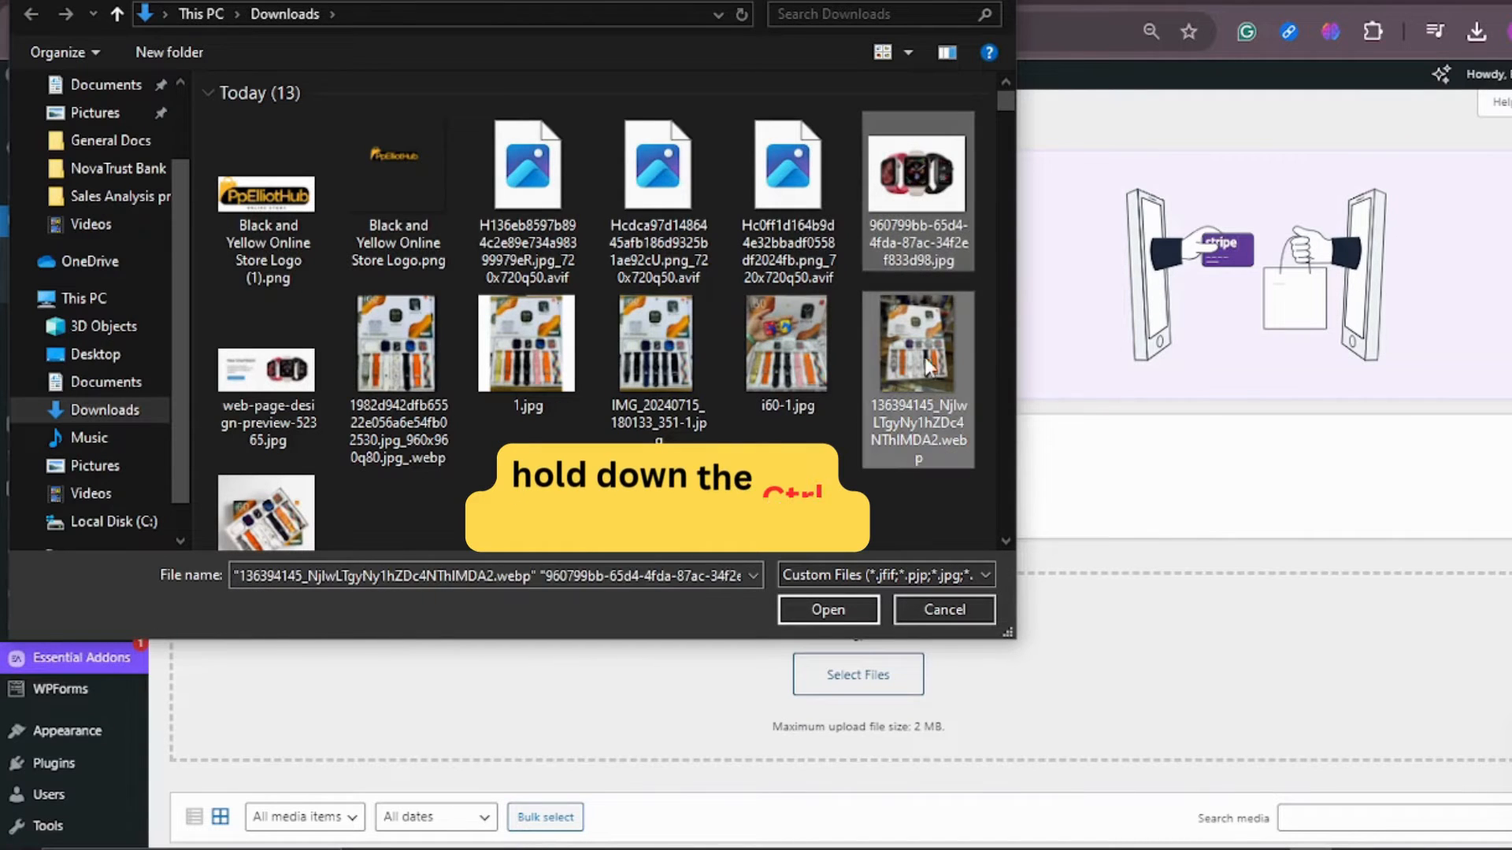
{"action": "left_click", "coordinate": [673, 346], "text": "ctrl"}
{"action": "left_click", "coordinate": [788, 346], "text": "ctrl"}
{"action": "left_click", "coordinate": [526, 346], "text": "ctrl"}
{"action": "left_click", "coordinate": [397, 346], "text": "ctrl"}
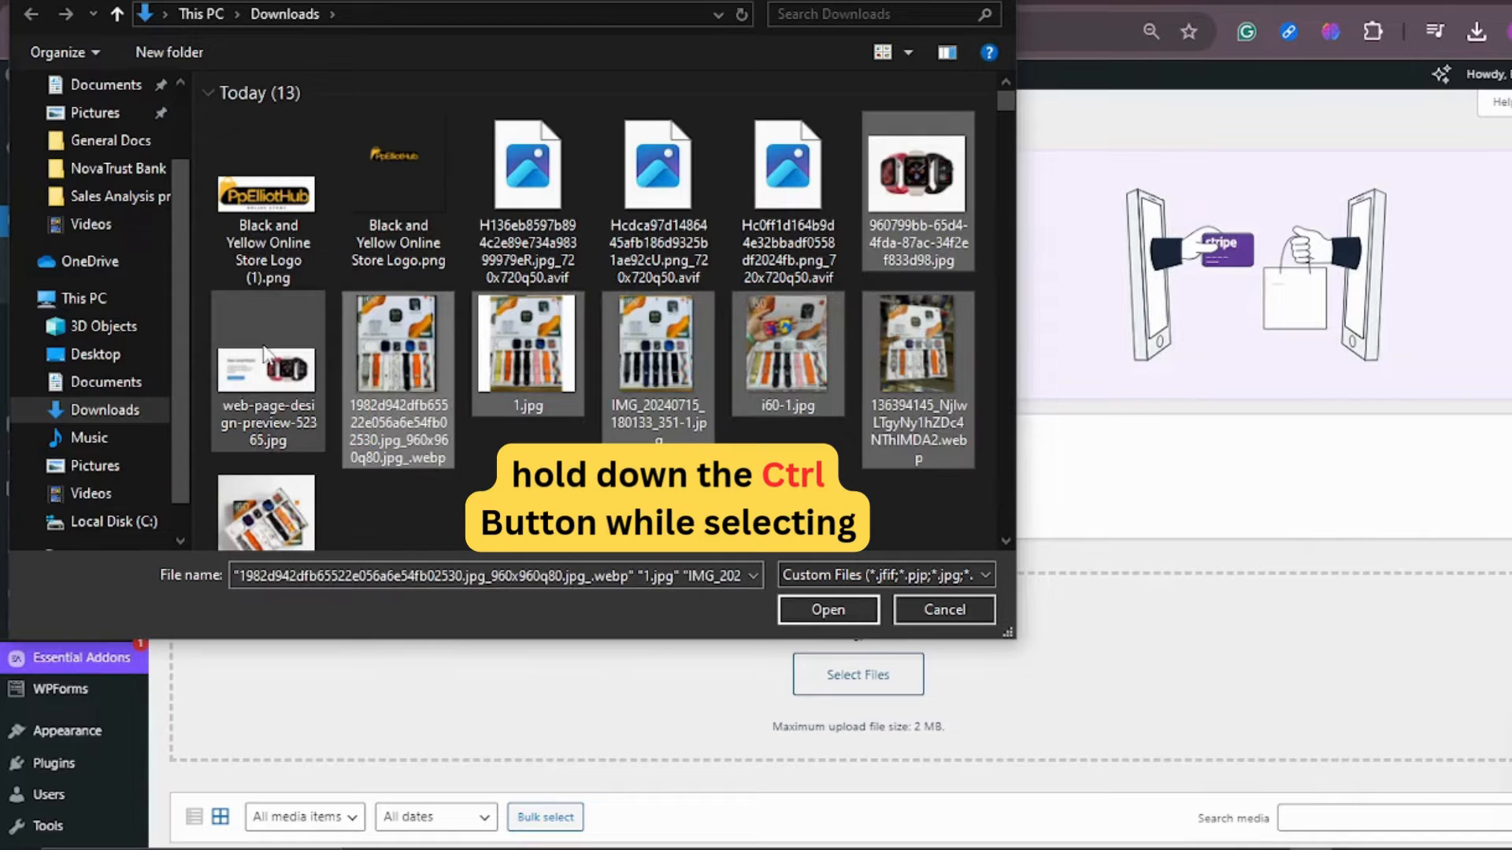
{"action": "left_click", "coordinate": [287, 508], "text": "ctrl"}
{"action": "scroll", "coordinate": [584, 331], "scroll_direction": "down", "scroll_amount": 3}
{"action": "scroll", "coordinate": [584, 330], "scroll_direction": "up", "scroll_amount": 5}
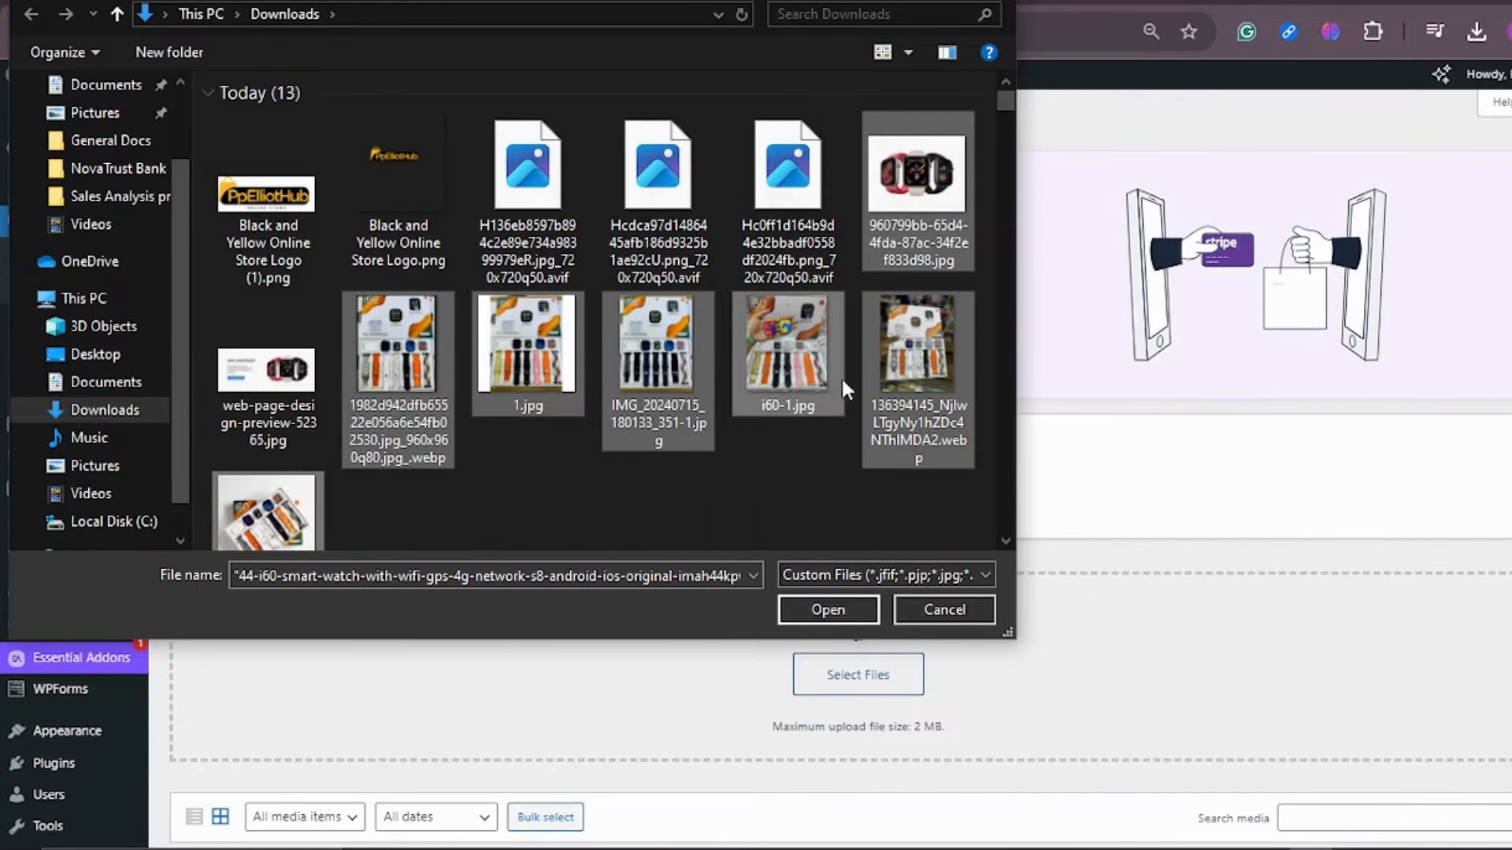
{"action": "left_click", "coordinate": [828, 610]}
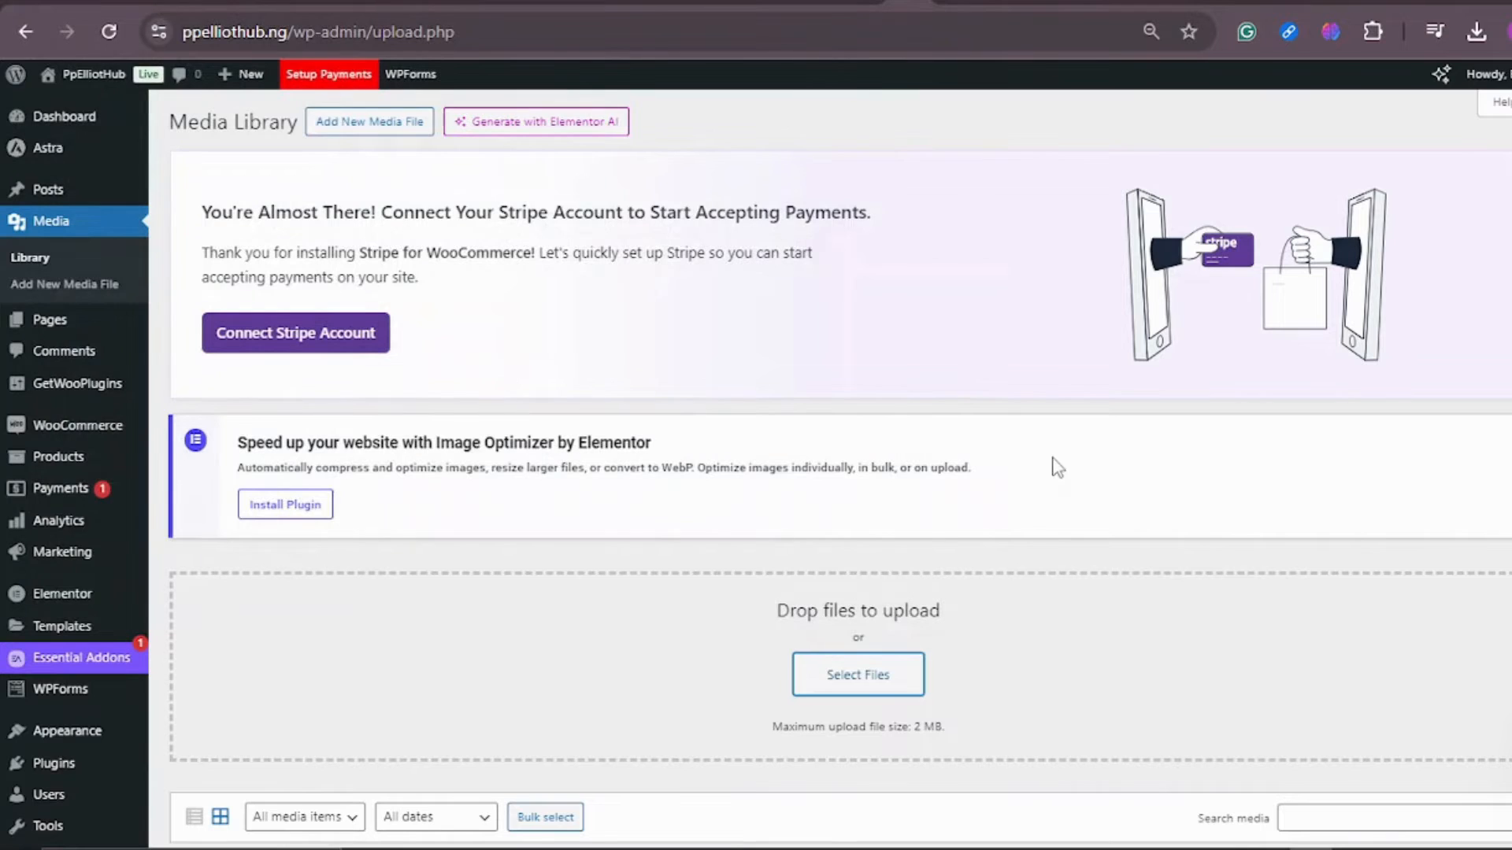
Check the upload of the smartwatch images among the Media Library thumbnails
{"action": "scroll", "coordinate": [1051, 571], "scroll_direction": "down", "scroll_amount": 5}
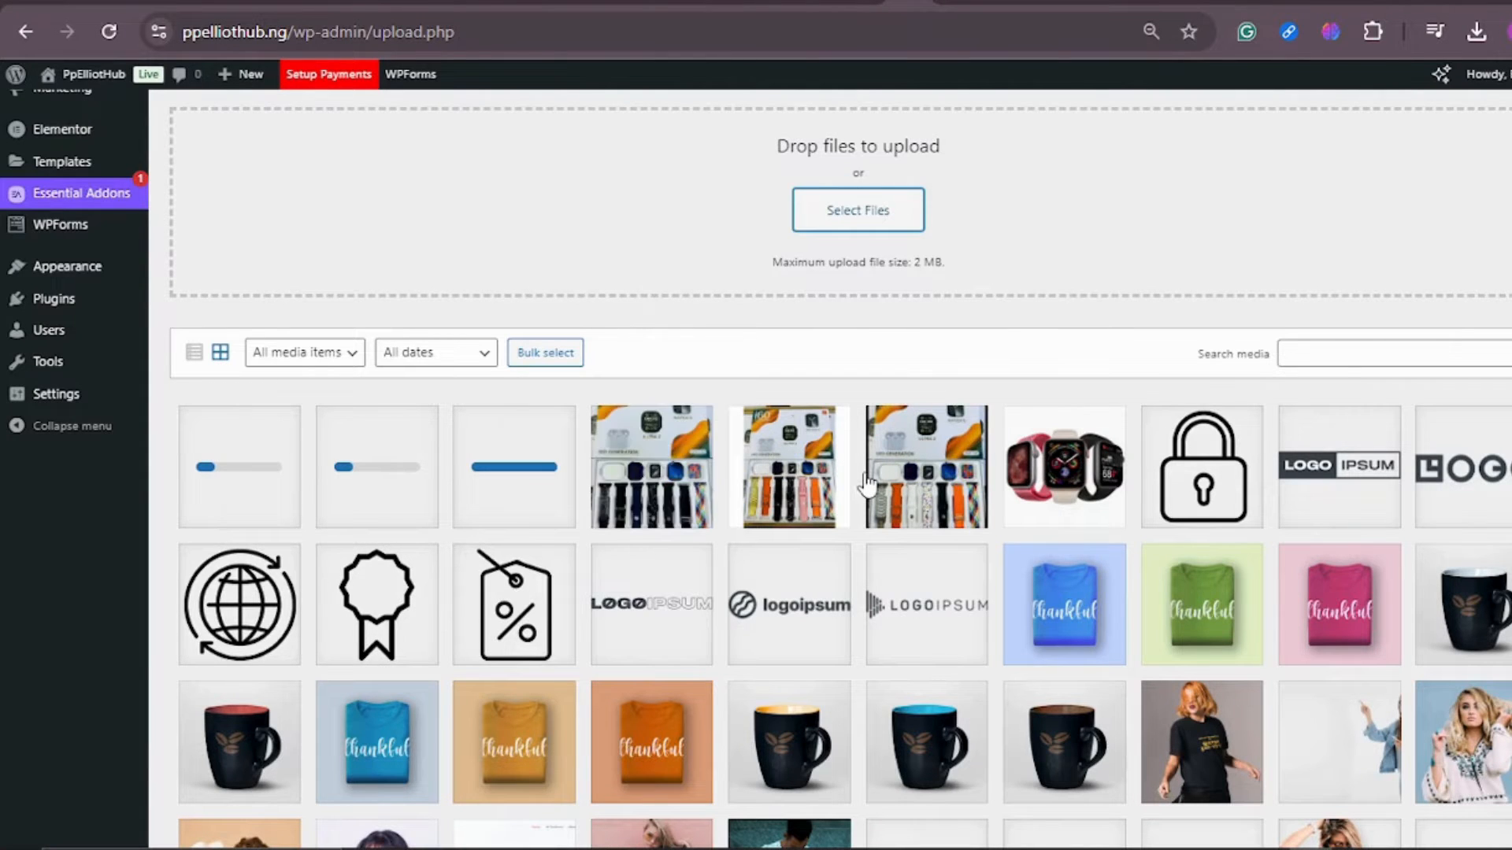
{"action": "scroll", "coordinate": [960, 355], "scroll_direction": "up", "scroll_amount": 5}
{"action": "scroll", "coordinate": [669, 634], "scroll_direction": "down", "scroll_amount": 5}
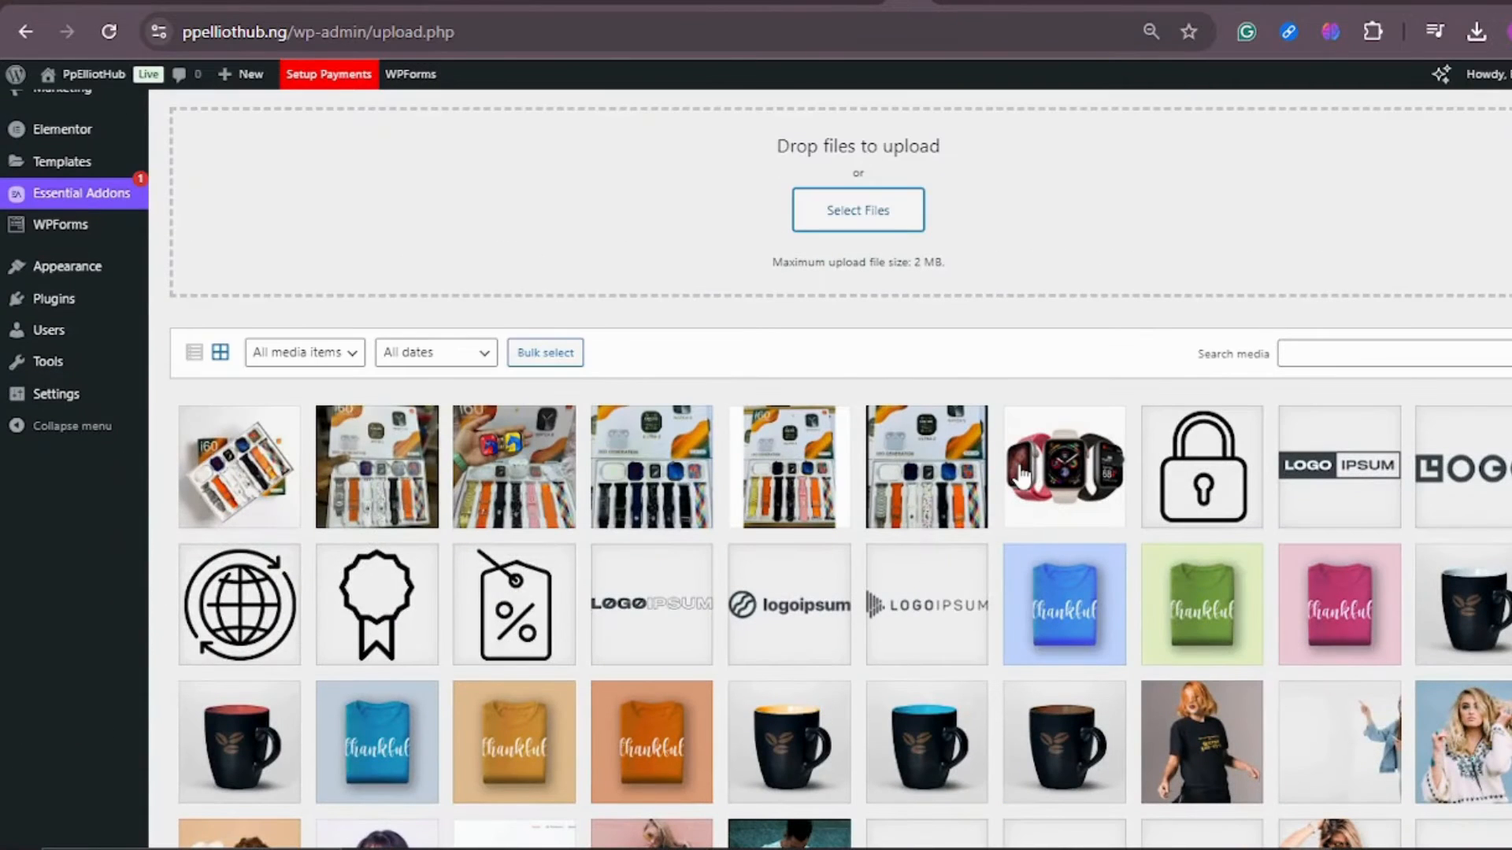
{"action": "scroll", "coordinate": [303, 291], "scroll_direction": "up", "scroll_amount": 5}
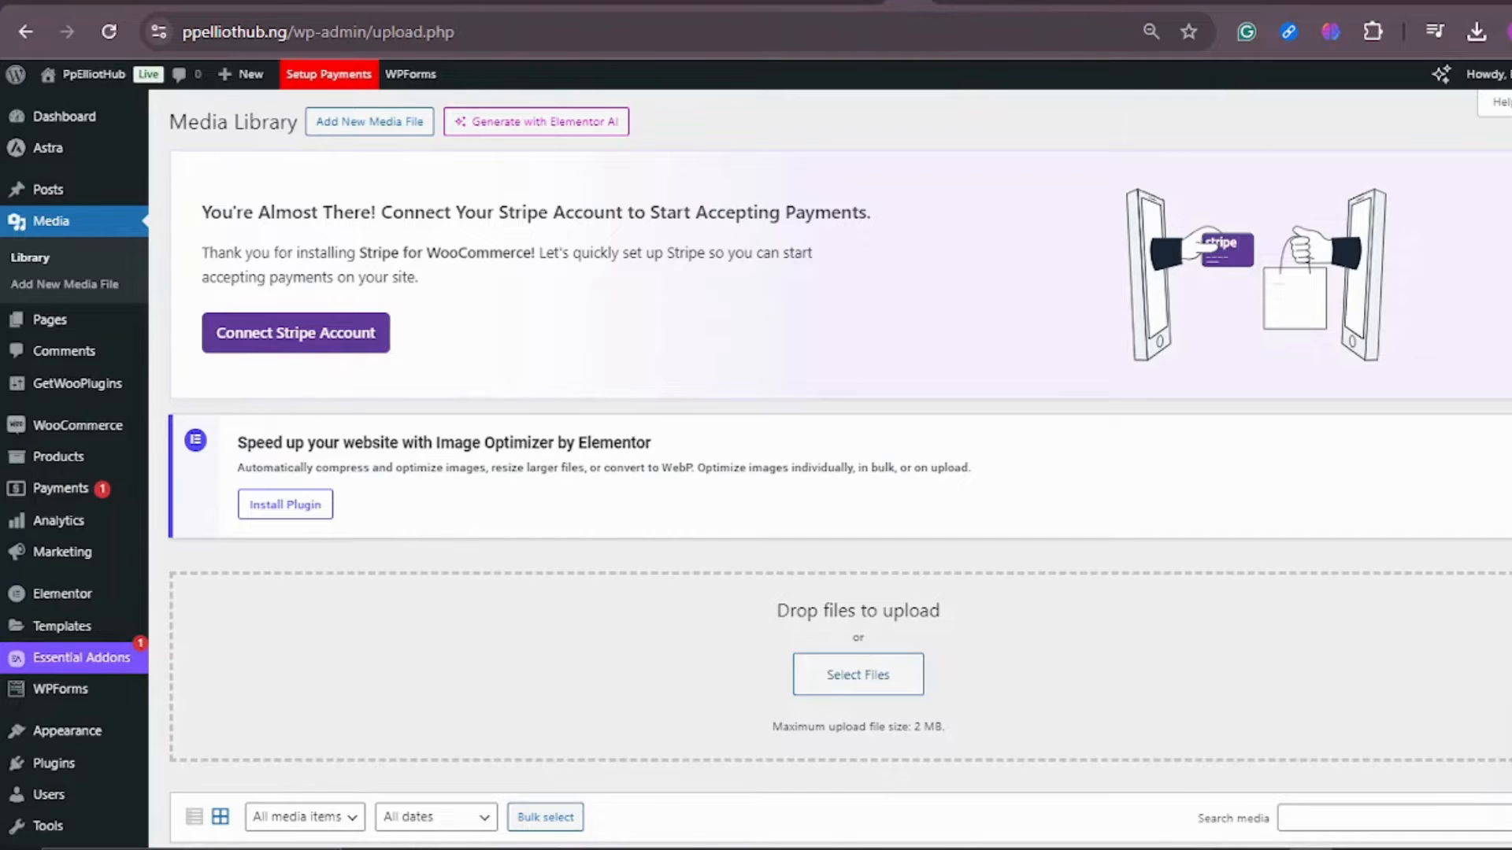
Look at the featured mugs on the storefront home page and return to the Media Library
{"action": "left_click", "coordinate": [952, 3]}
{"action": "scroll", "coordinate": [1029, 433], "scroll_direction": "down", "scroll_amount": 6}
{"action": "scroll", "coordinate": [711, 268], "scroll_direction": "up", "scroll_amount": 1}
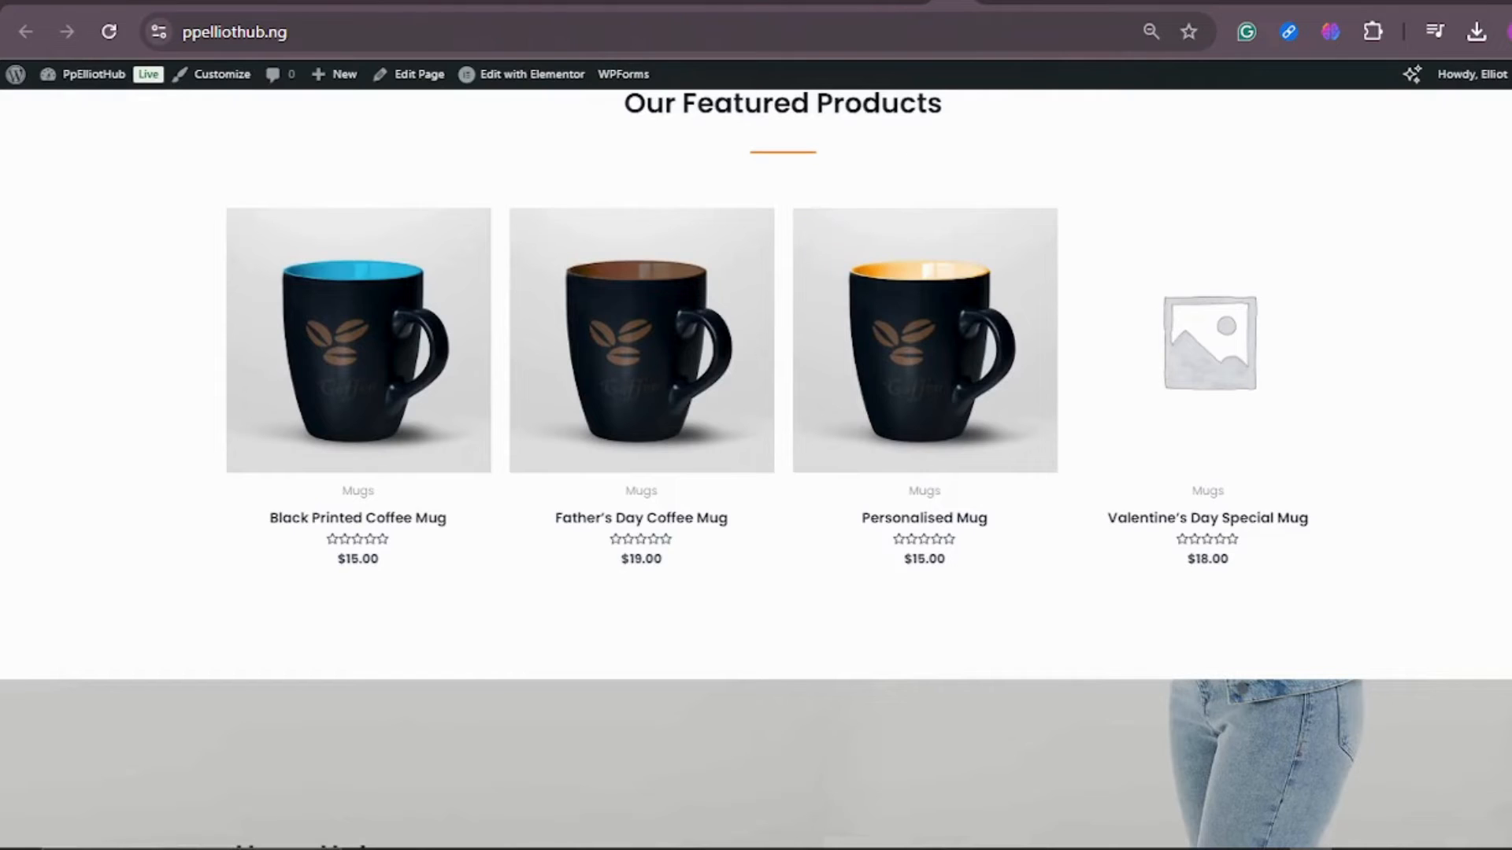
{"action": "left_click", "coordinate": [969, 3]}
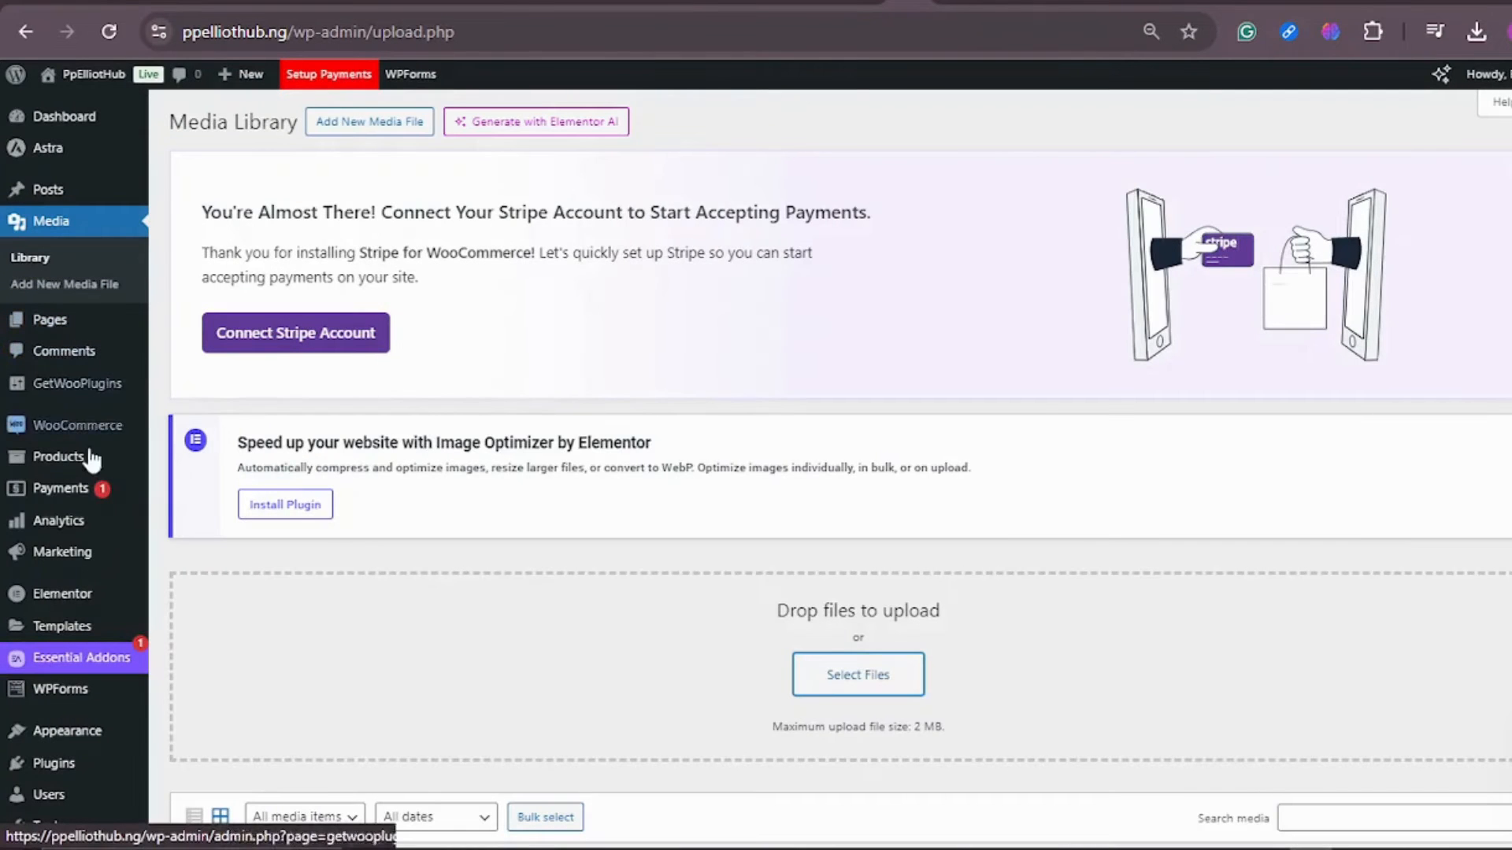
Open the list of all products and review the template's mugs and T-shirts against the storefront's featured products
{"action": "left_click", "coordinate": [69, 464]}
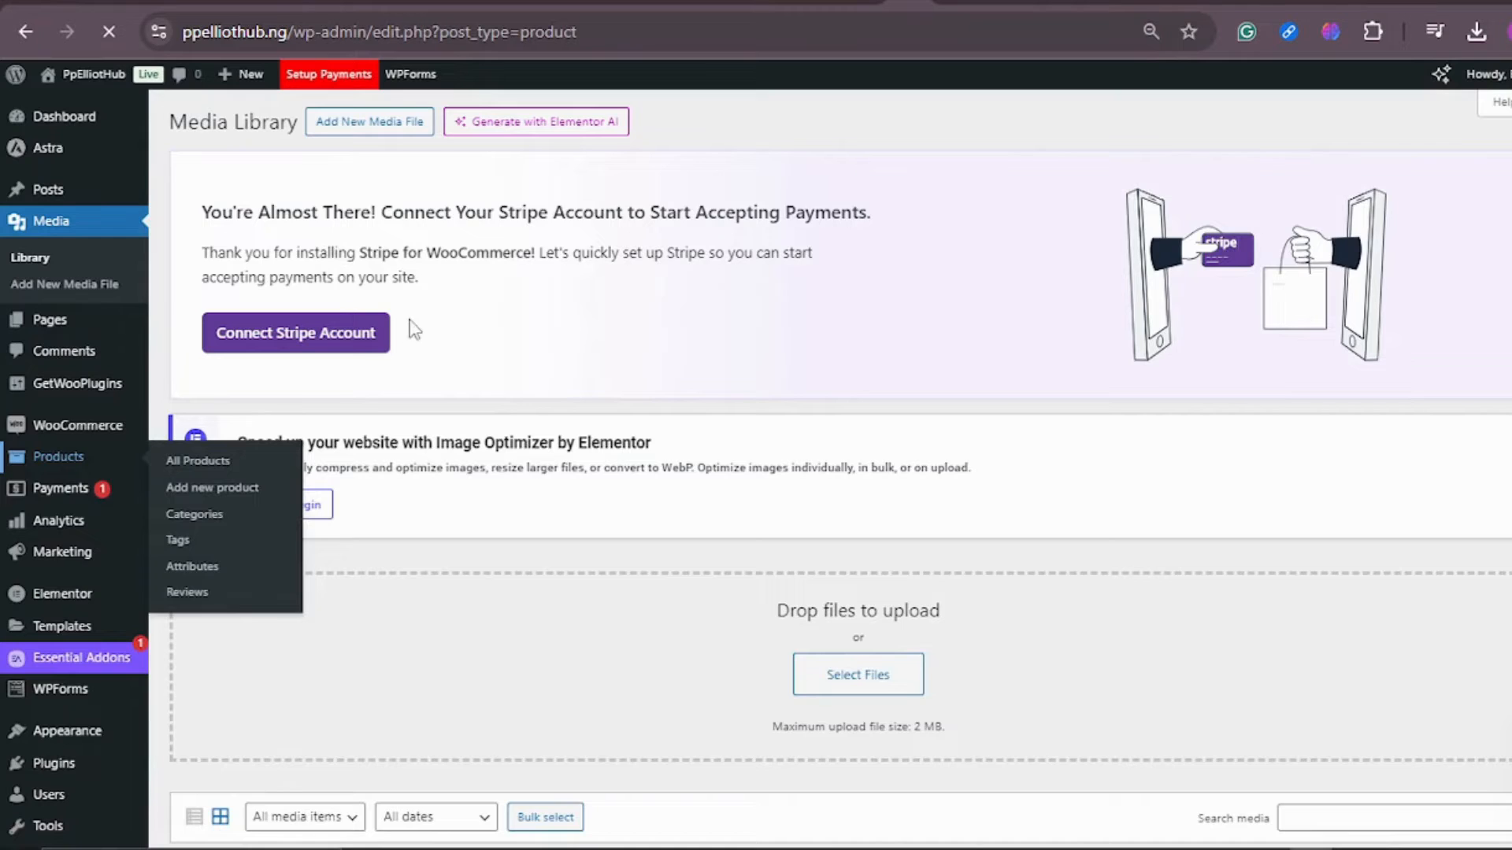
{"action": "scroll", "coordinate": [513, 337], "scroll_direction": "down", "scroll_amount": 6}
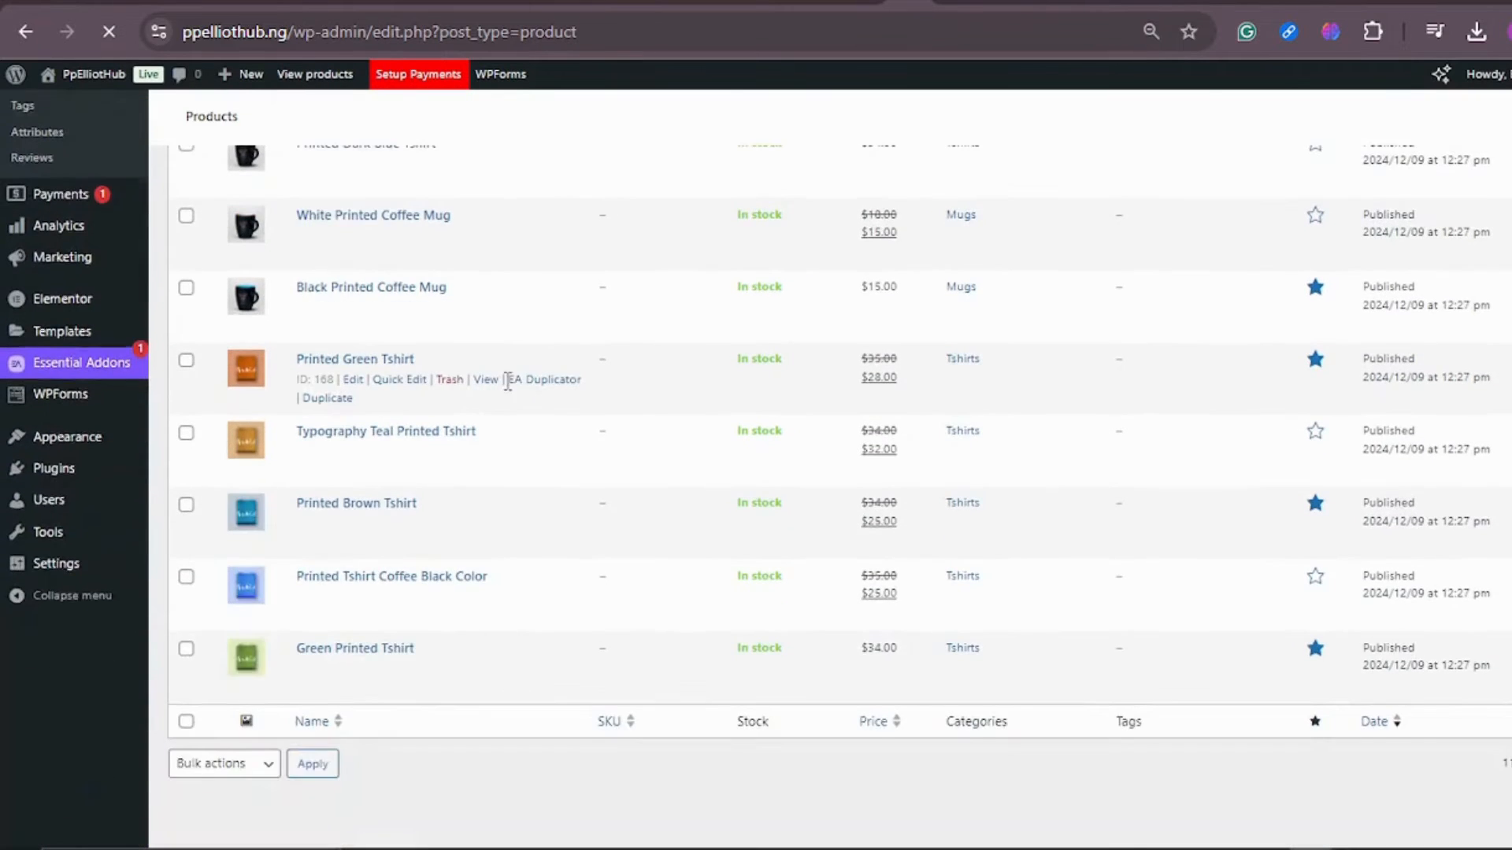
{"action": "scroll", "coordinate": [482, 394], "scroll_direction": "down", "scroll_amount": 6}
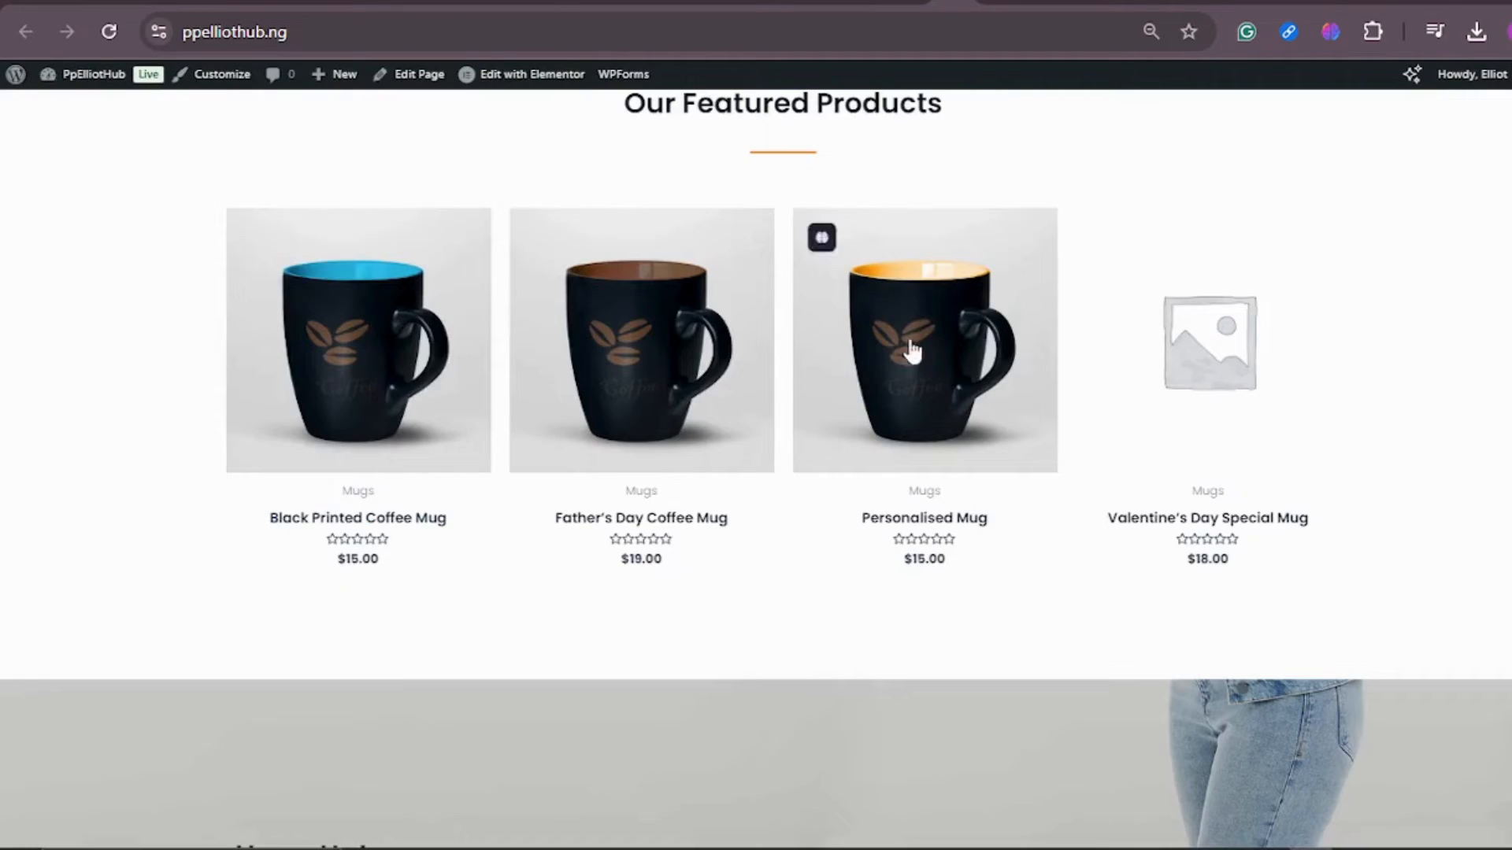
{"action": "scroll", "coordinate": [989, 287], "scroll_direction": "up", "scroll_amount": 10}
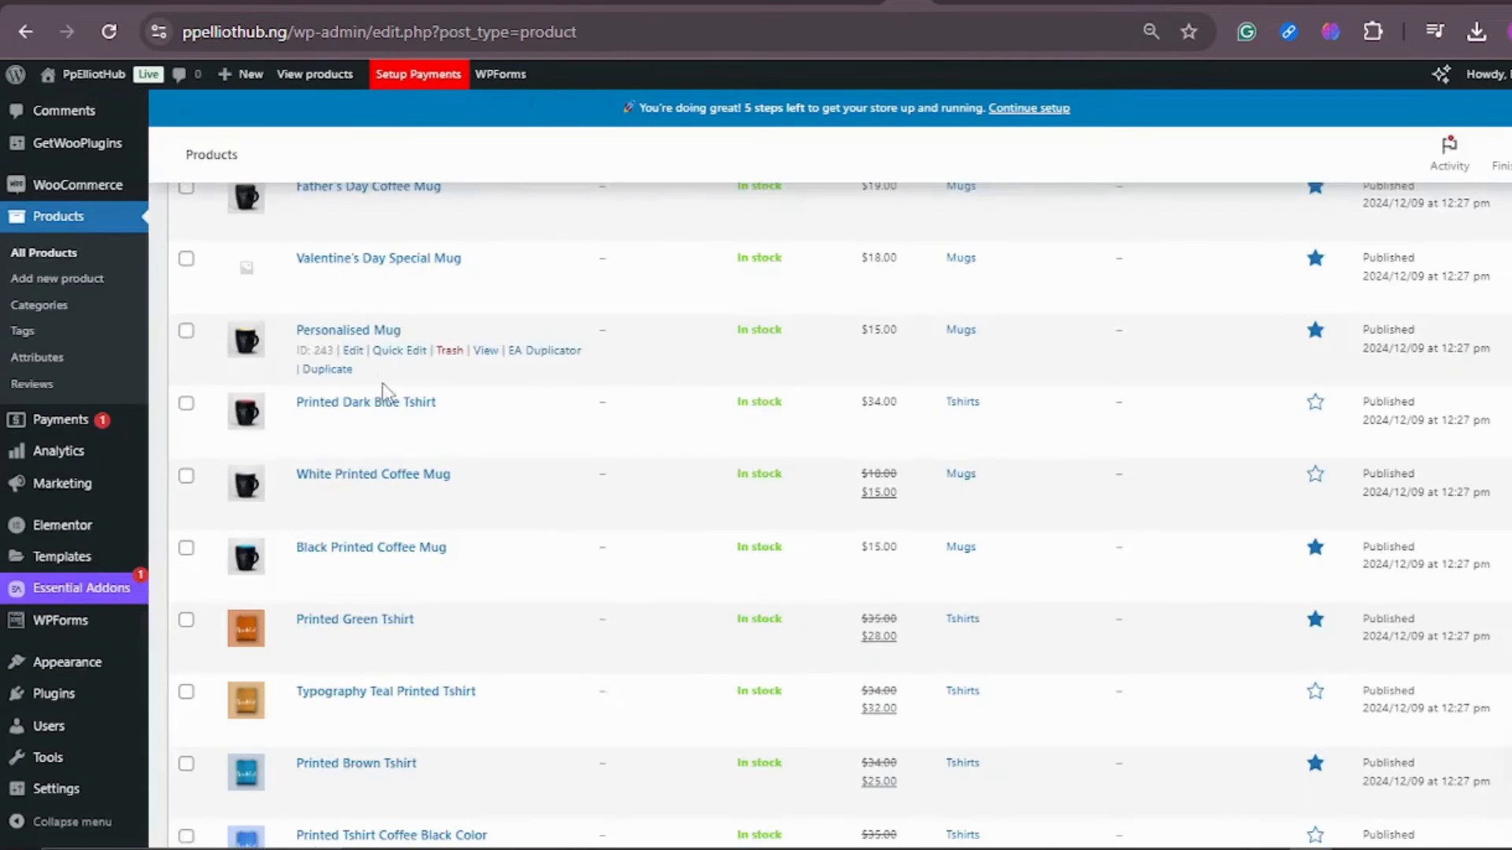
{"action": "scroll", "coordinate": [385, 391], "scroll_direction": "down", "scroll_amount": 3}
{"action": "scroll", "coordinate": [381, 439], "scroll_direction": "up", "scroll_amount": 4}
{"action": "scroll", "coordinate": [417, 390], "scroll_direction": "down", "scroll_amount": 2}
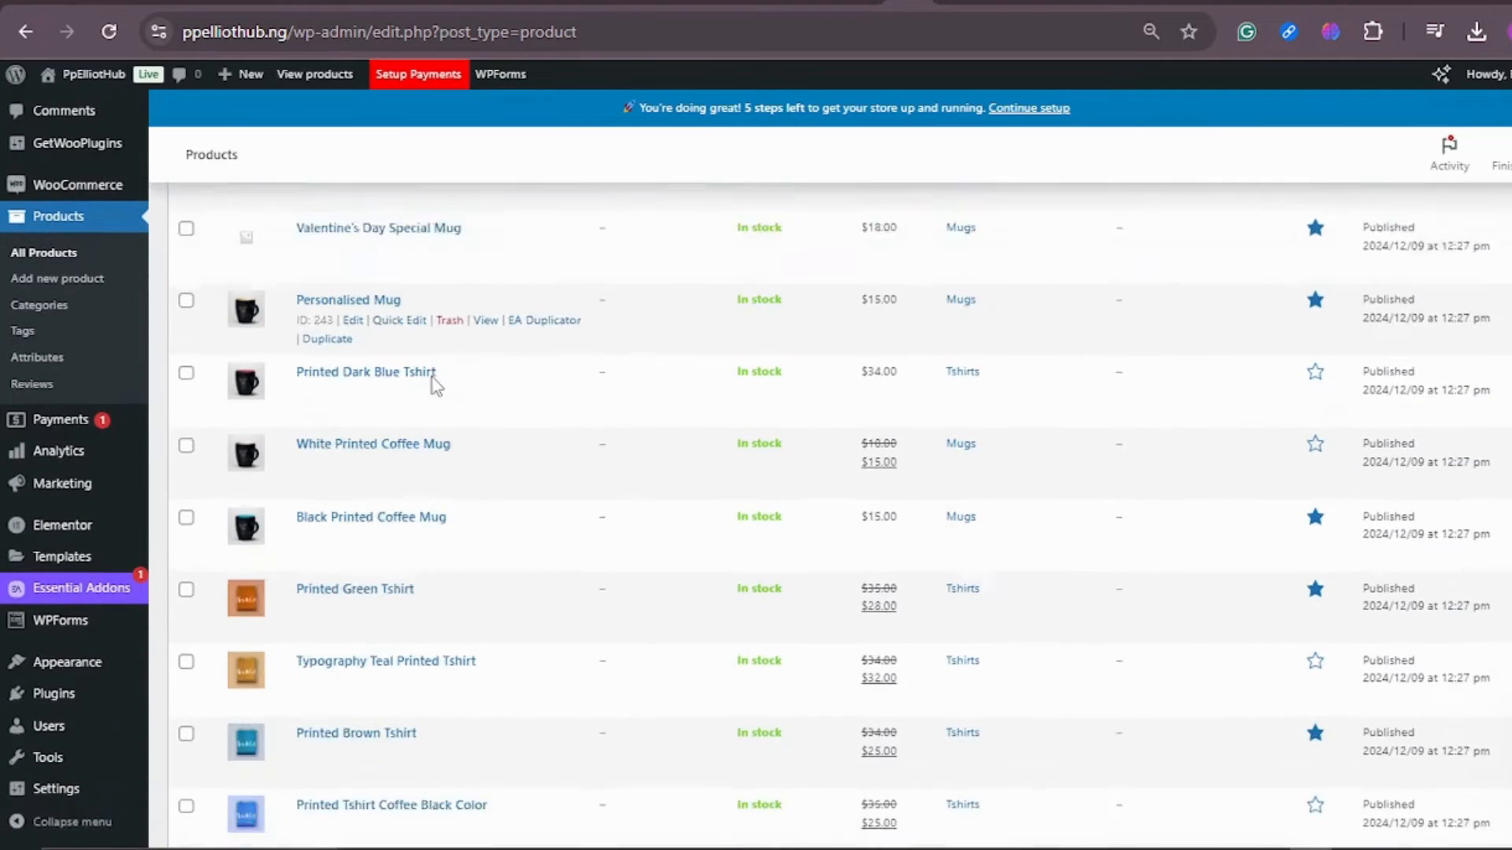
{"action": "scroll", "coordinate": [433, 385], "scroll_direction": "down", "scroll_amount": 2}
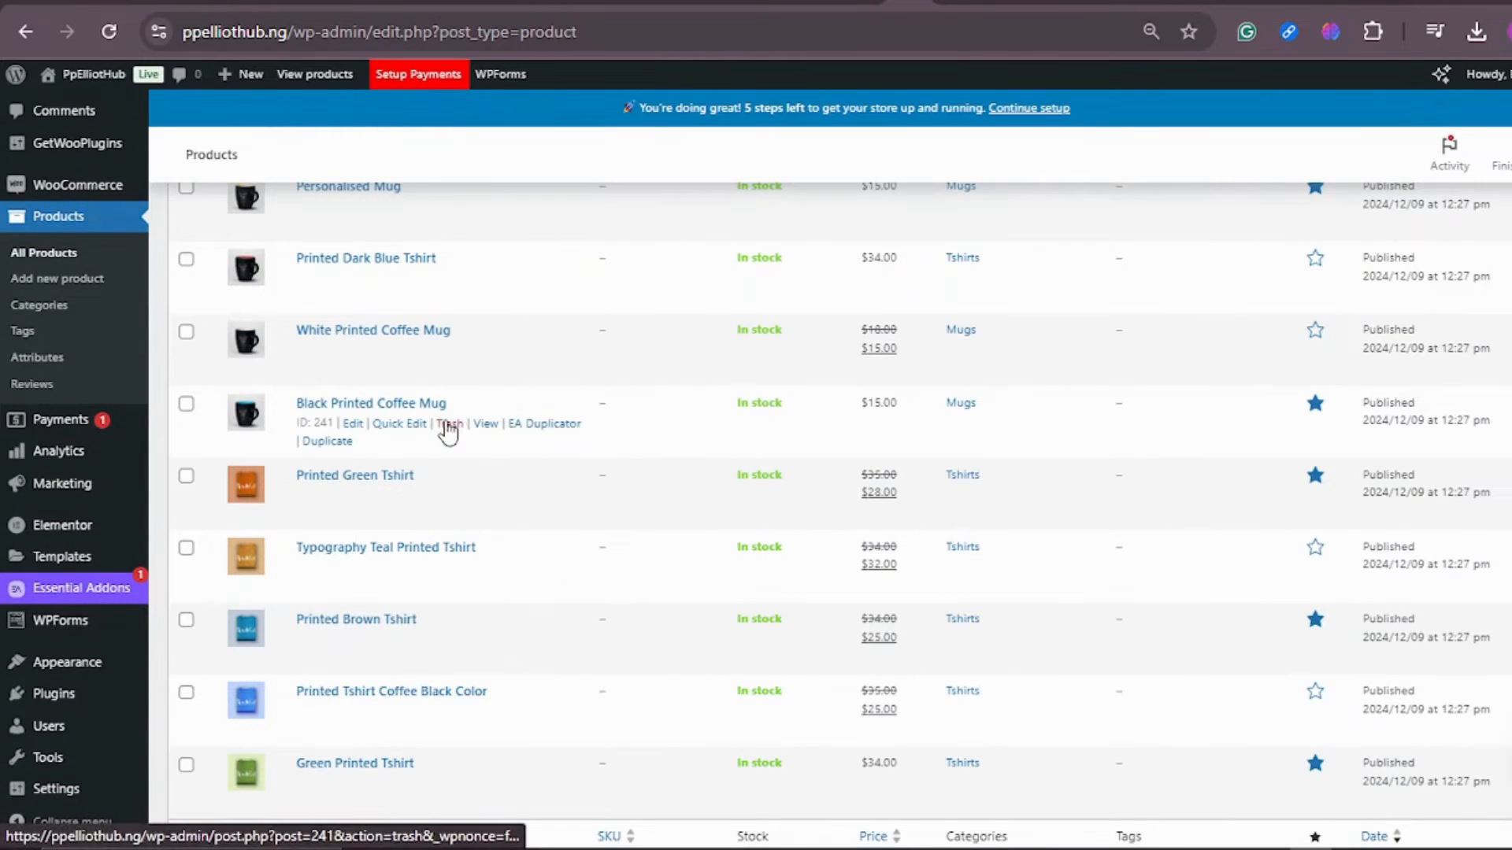
{"action": "scroll", "coordinate": [449, 432], "scroll_direction": "up", "scroll_amount": 5}
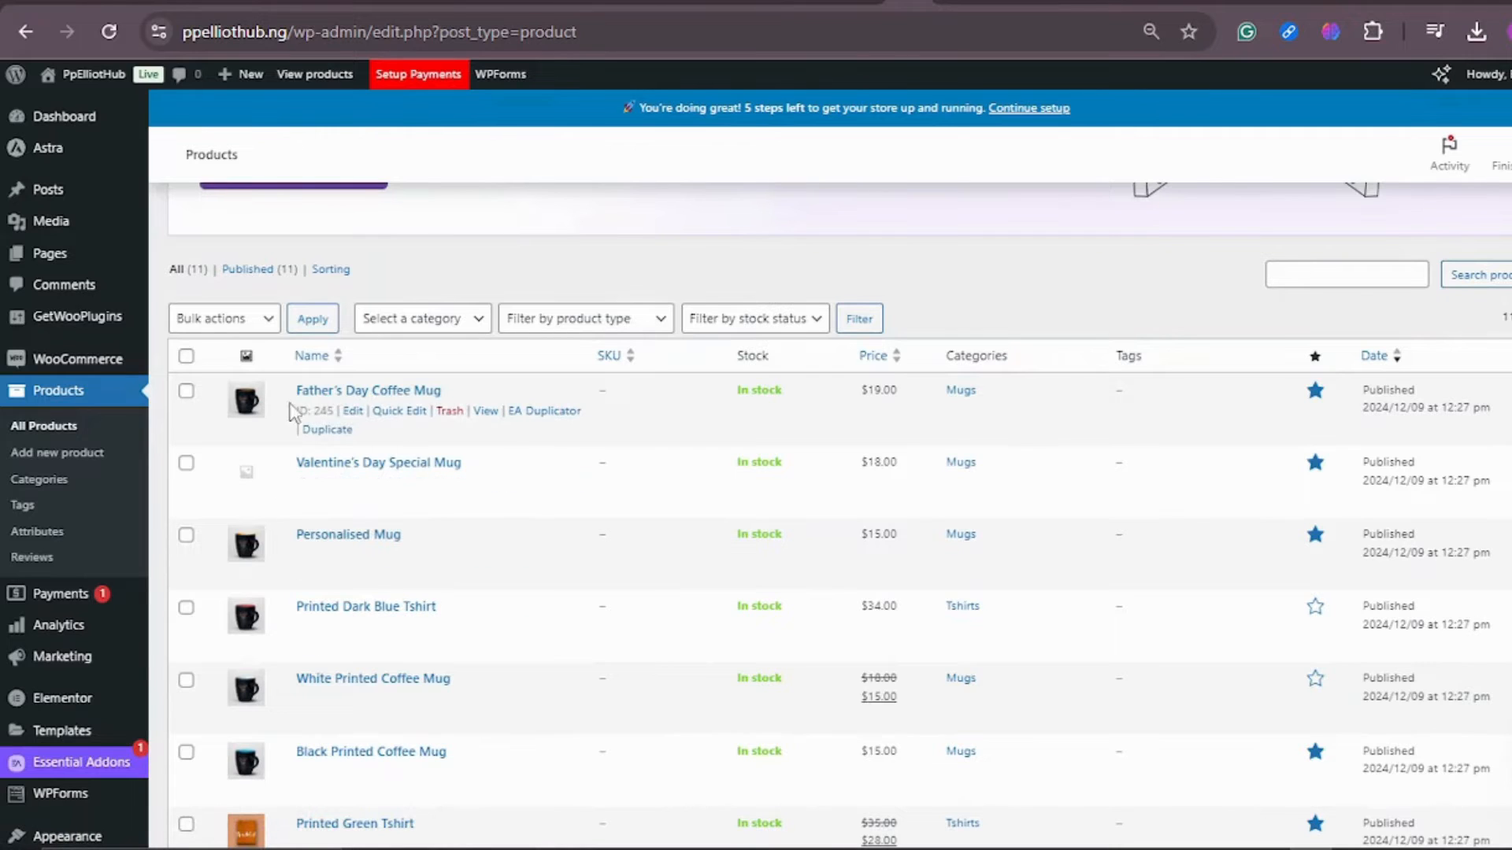
Open the Father's Day Coffee Mug for editing and review its description, price, short description and category settings
{"action": "left_click", "coordinate": [353, 412]}
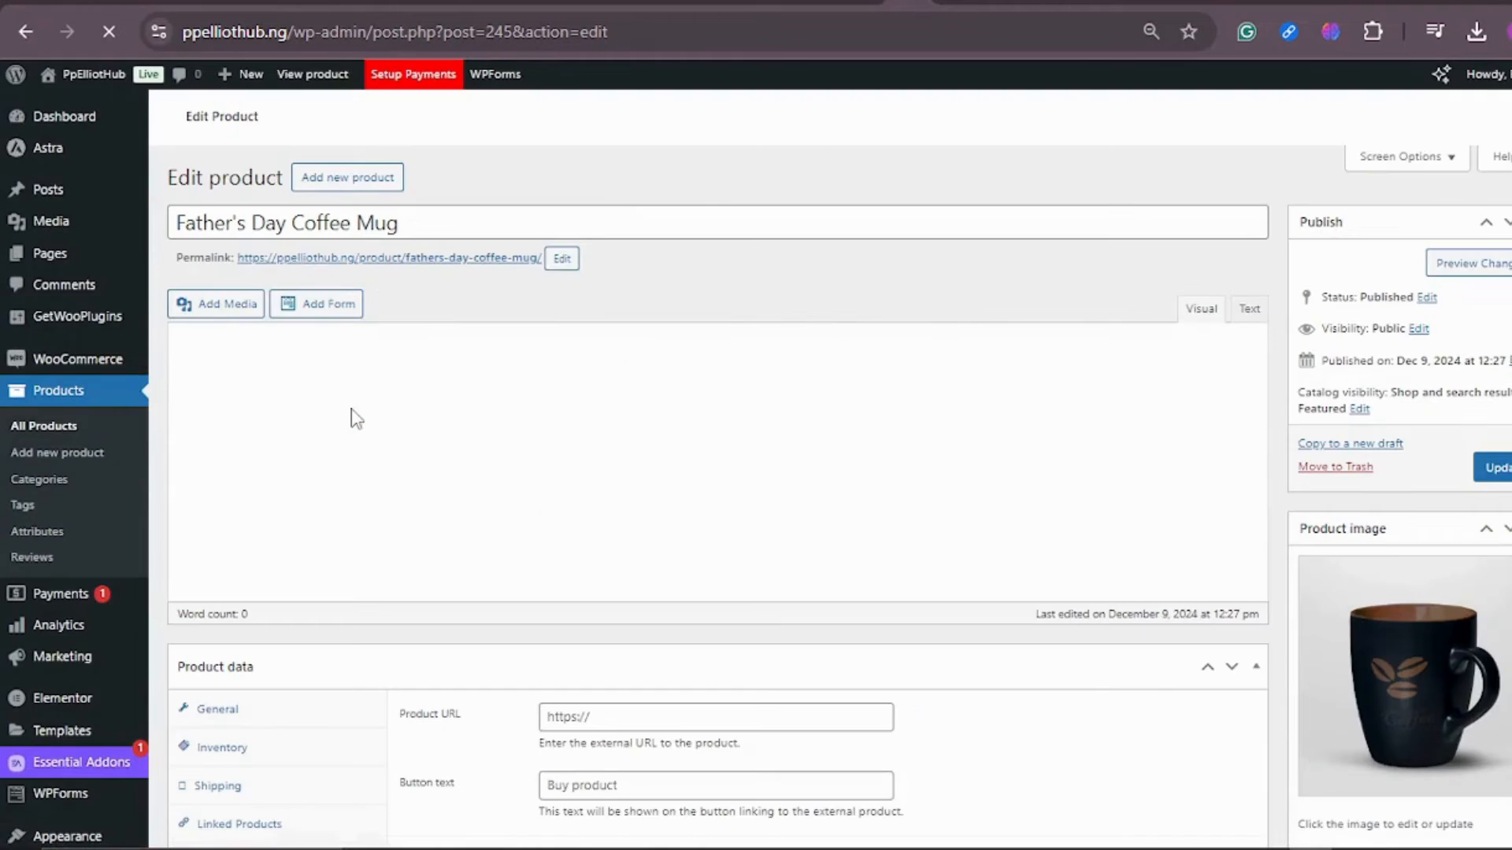
{"action": "scroll", "coordinate": [453, 368], "scroll_direction": "down", "scroll_amount": 2}
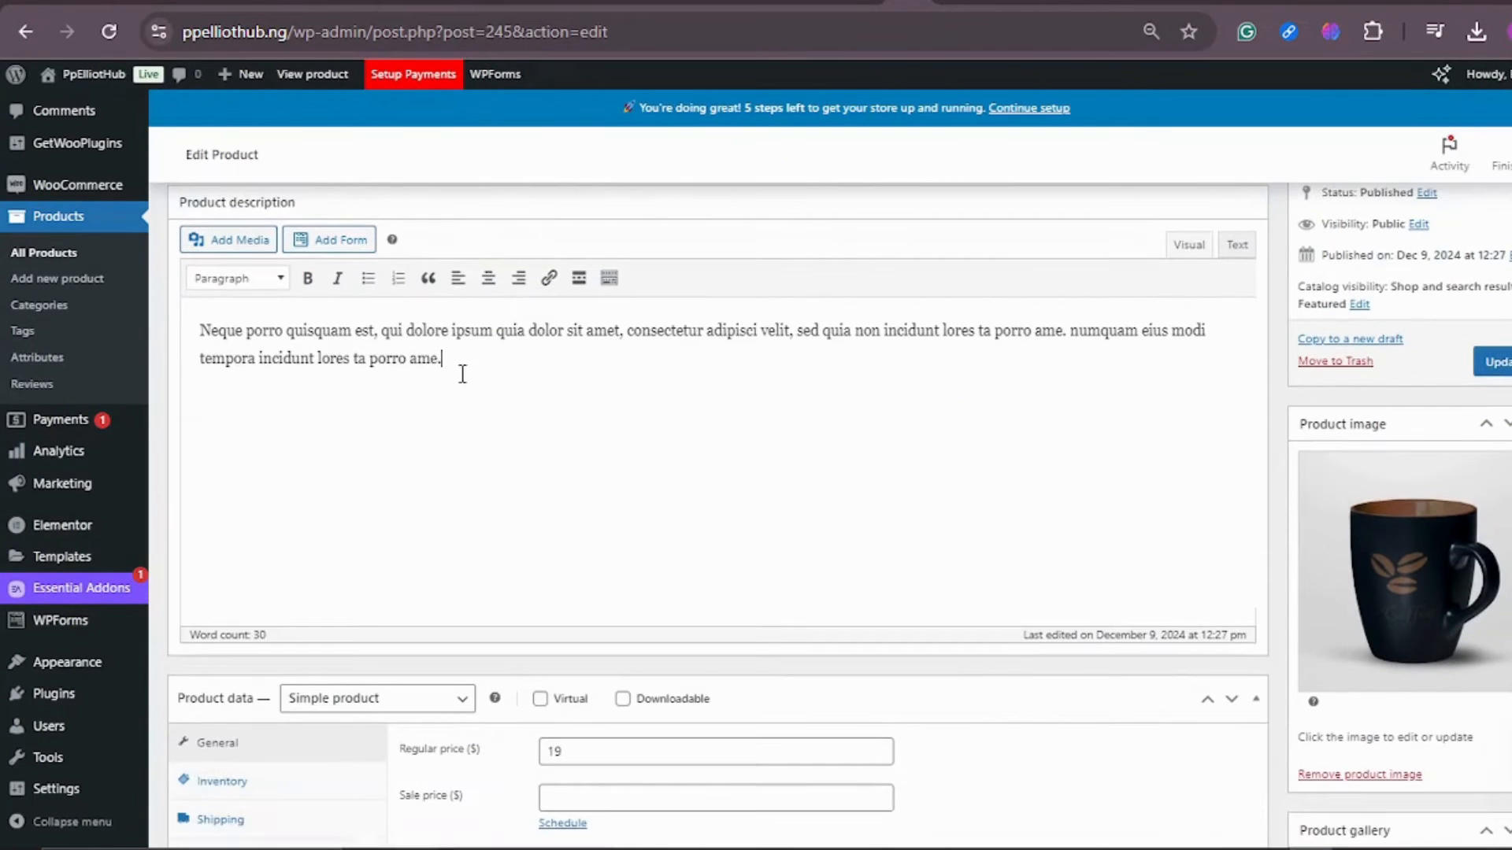
{"action": "scroll", "coordinate": [470, 367], "scroll_direction": "down", "scroll_amount": 5}
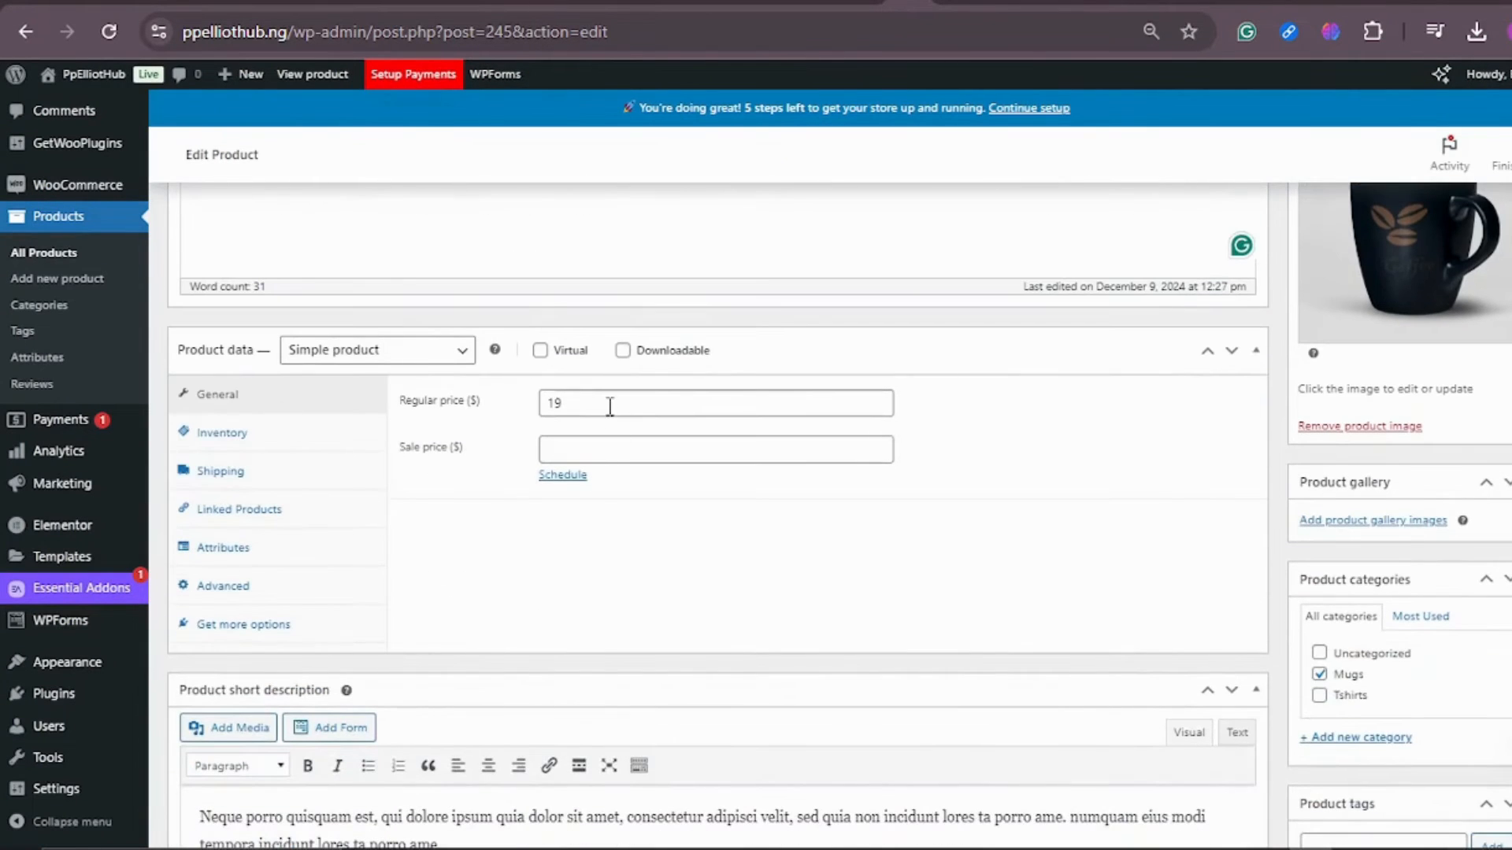
{"action": "scroll", "coordinate": [610, 407], "scroll_direction": "down", "scroll_amount": 3}
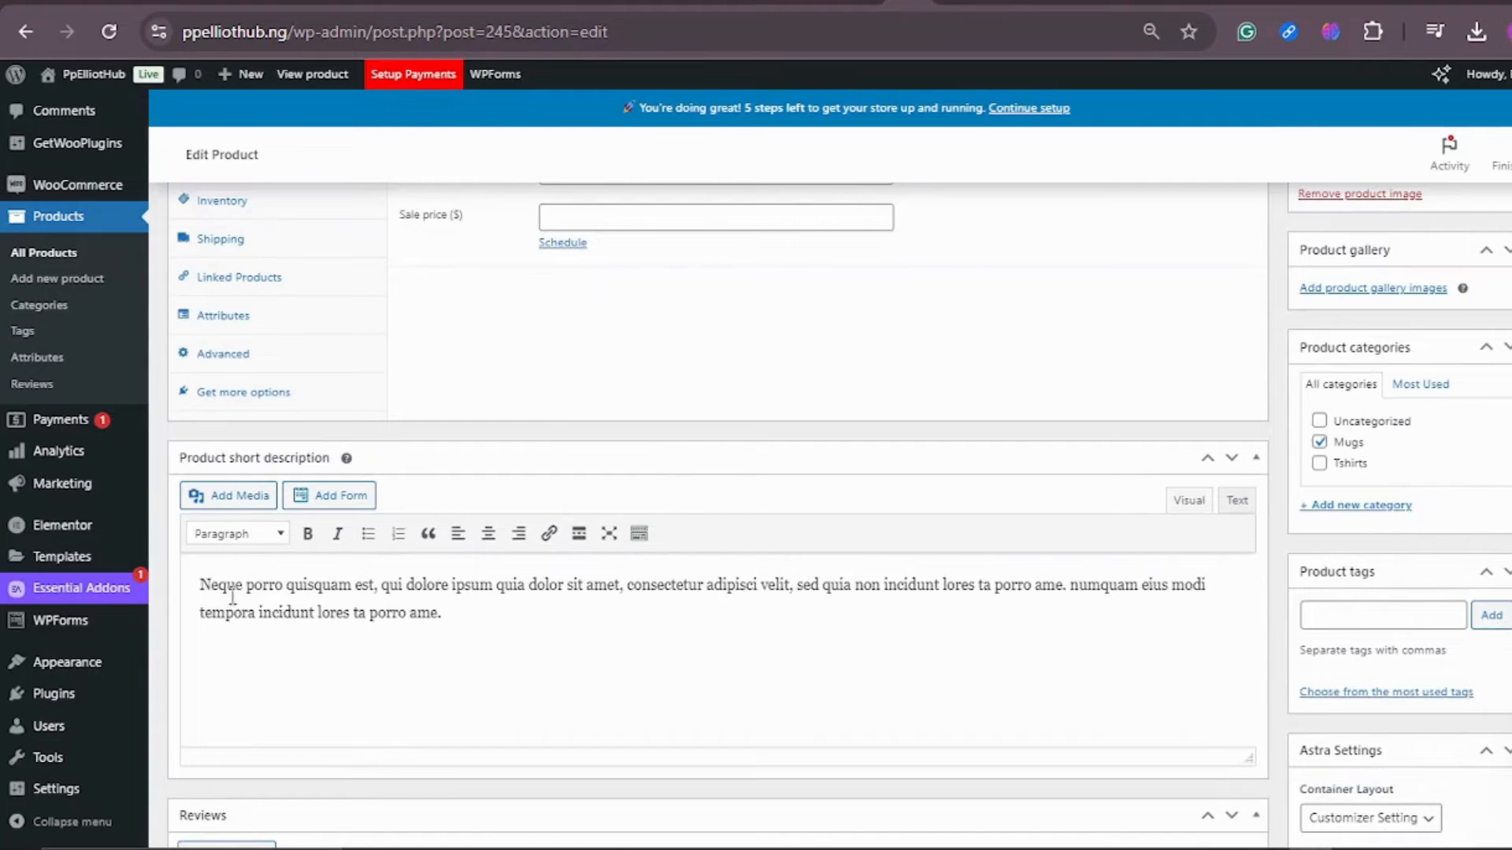
{"action": "scroll", "coordinate": [510, 616], "scroll_direction": "down", "scroll_amount": 3}
{"action": "scroll", "coordinate": [564, 597], "scroll_direction": "up", "scroll_amount": 10}
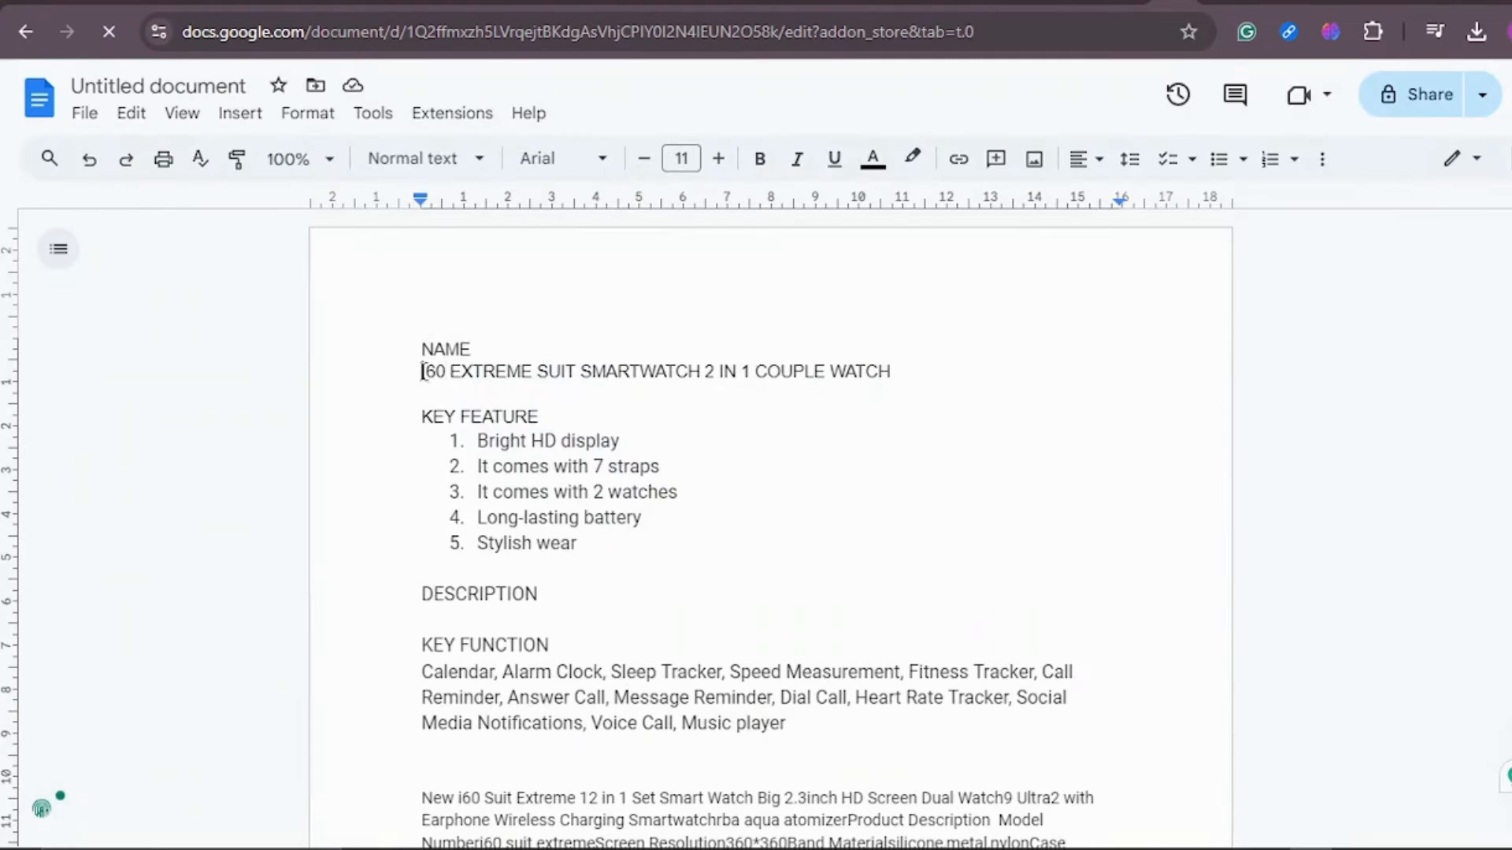
Replace the product's title with "I60 EXTREME SUIT SMARTWATCH 2 IN 1 COUPLE WATCH", copied from the Google Docs product notes
{"action": "left_click_drag", "start_coordinate": [422, 371], "coordinate": [892, 379]}
{"action": "key", "text": "ctrl+c"}
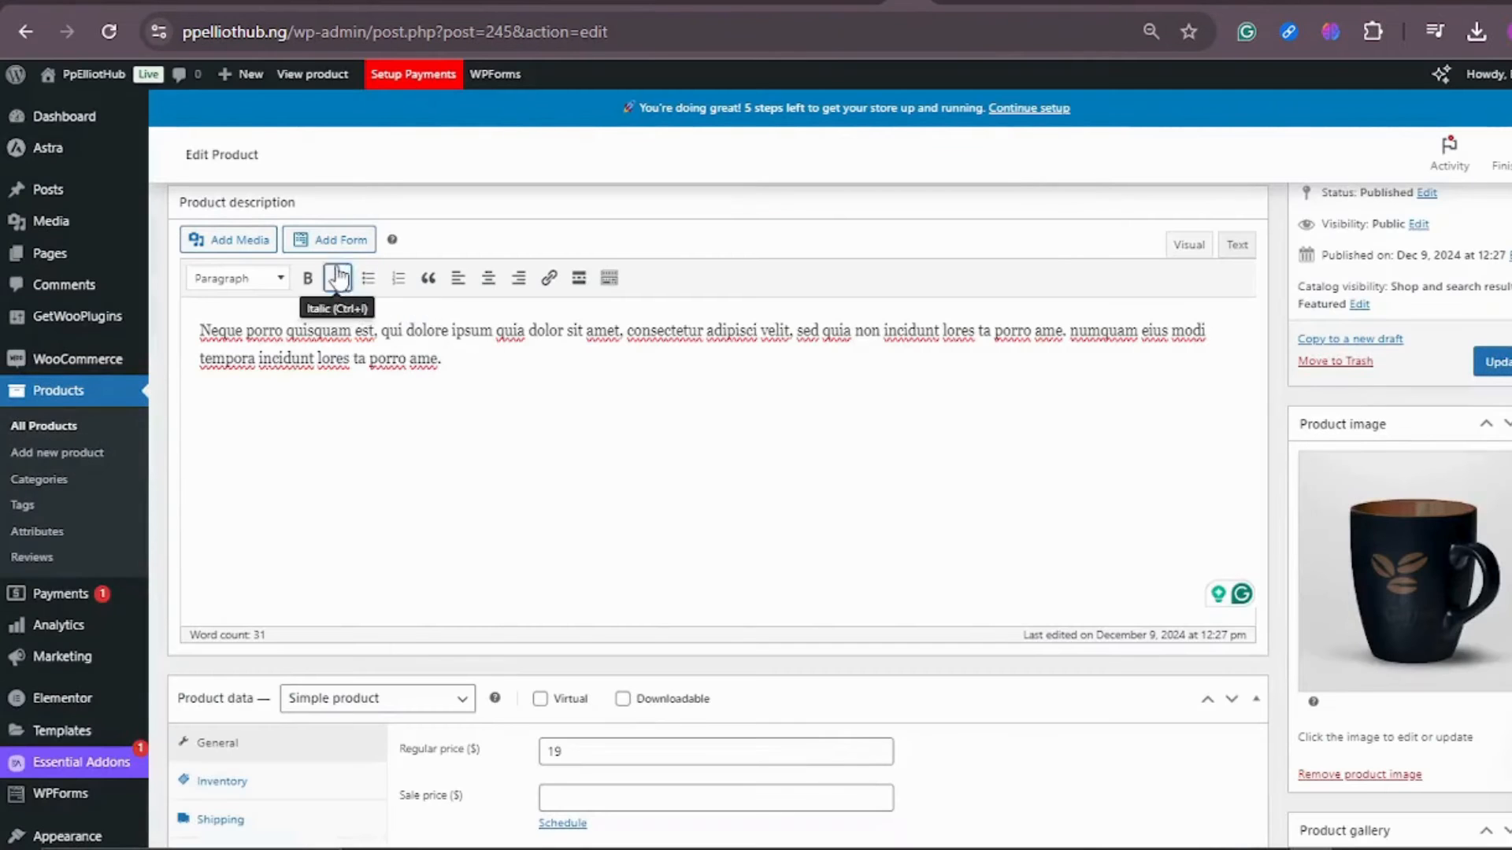
{"action": "scroll", "coordinate": [624, 330], "scroll_direction": "up", "scroll_amount": 5}
{"action": "left_click_drag", "start_coordinate": [476, 466], "coordinate": [170, 468]}
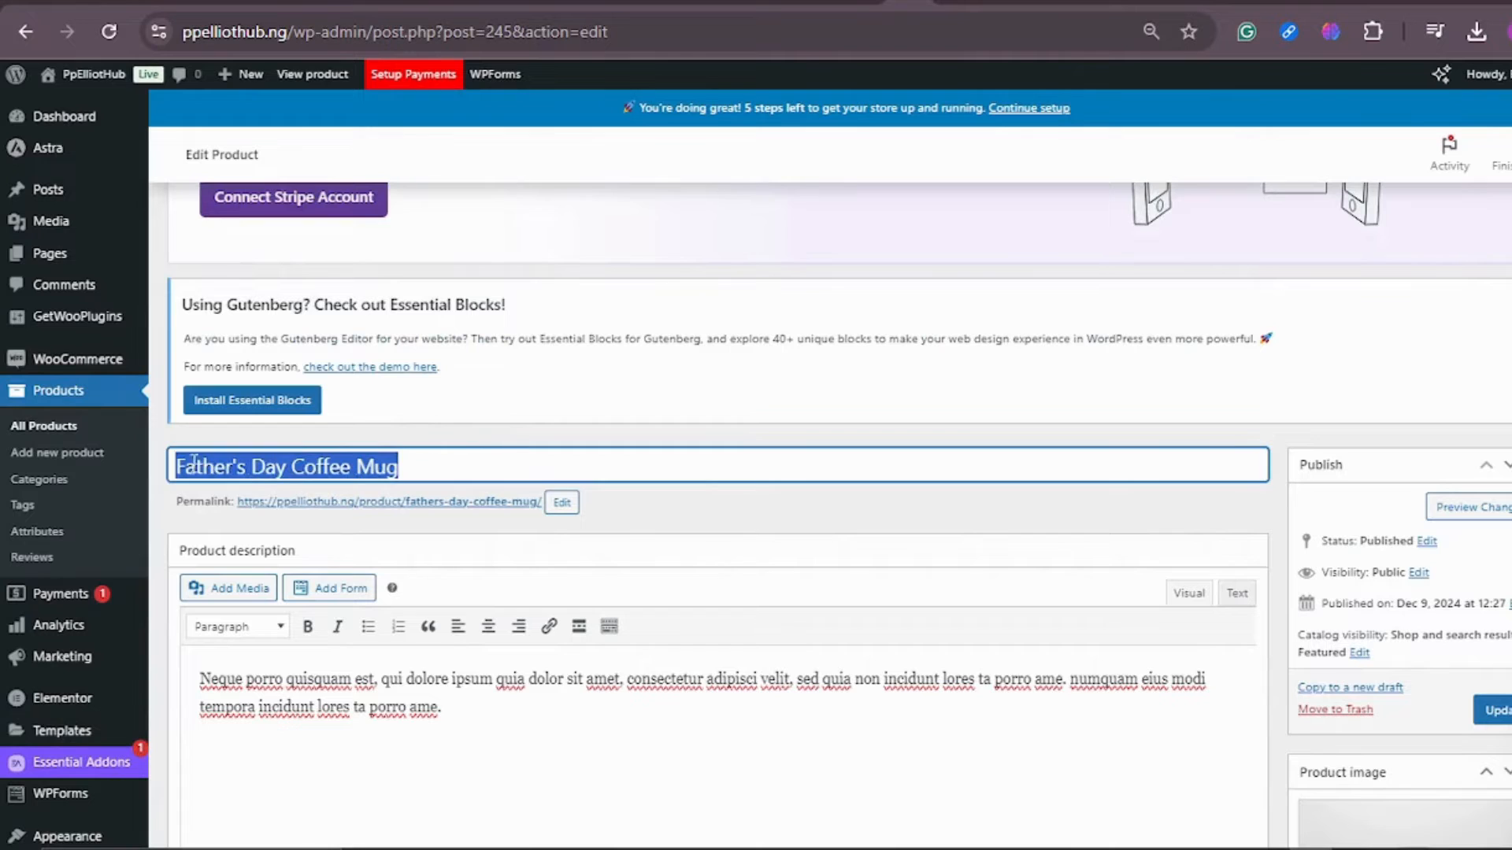
{"action": "key", "text": "ctrl+v"}
{"action": "scroll", "coordinate": [762, 451], "scroll_direction": "down", "scroll_amount": 2}
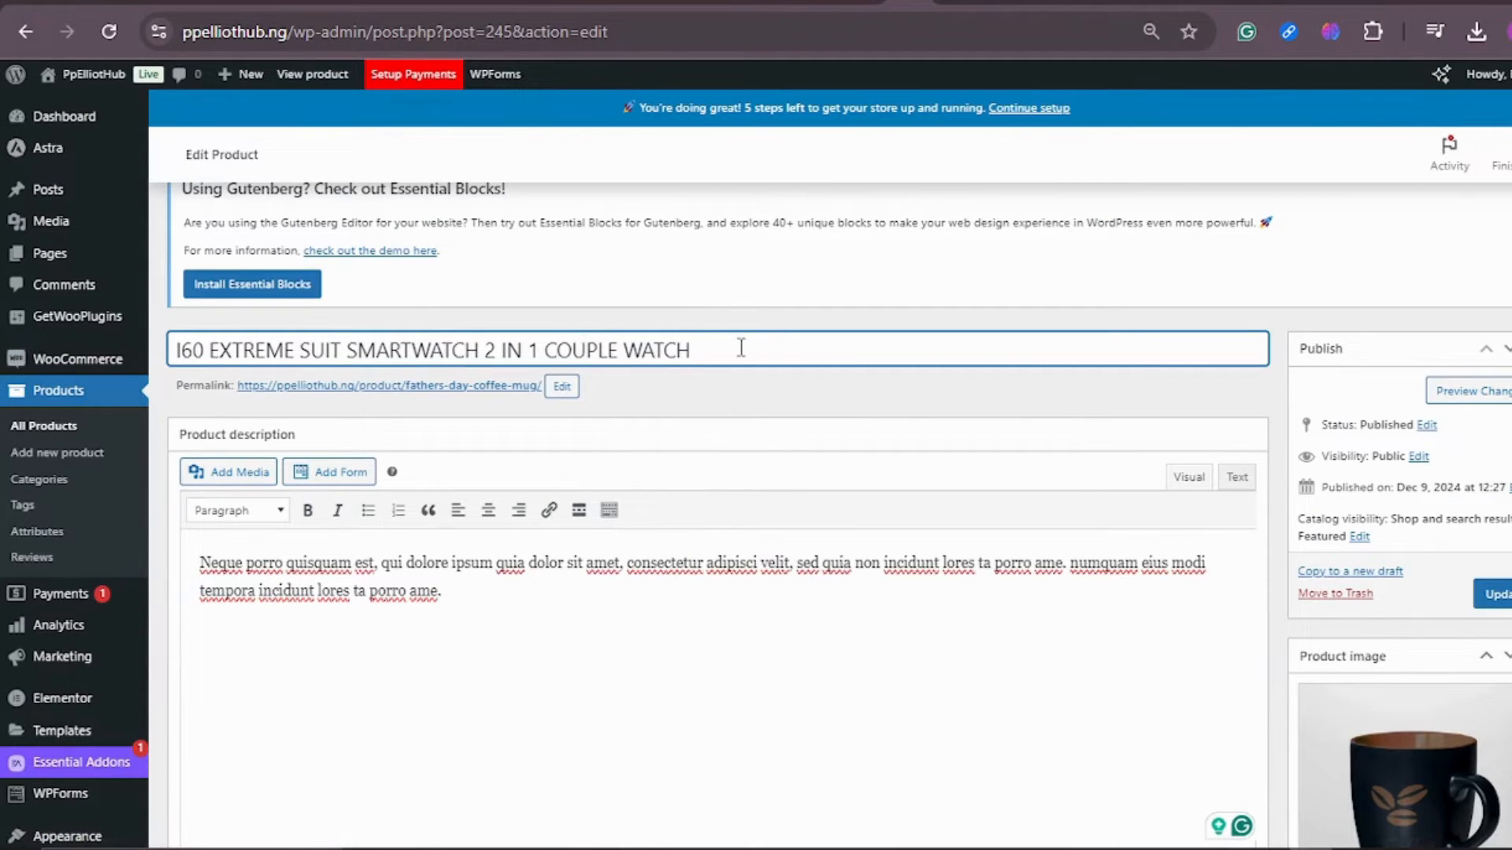
Replace the product description's placeholder text with the KEY FUNCTION list and "New i60 Suit Extreme" paragraph copied from the Google Docs notes
{"action": "scroll", "coordinate": [659, 532], "scroll_direction": "down", "scroll_amount": 2}
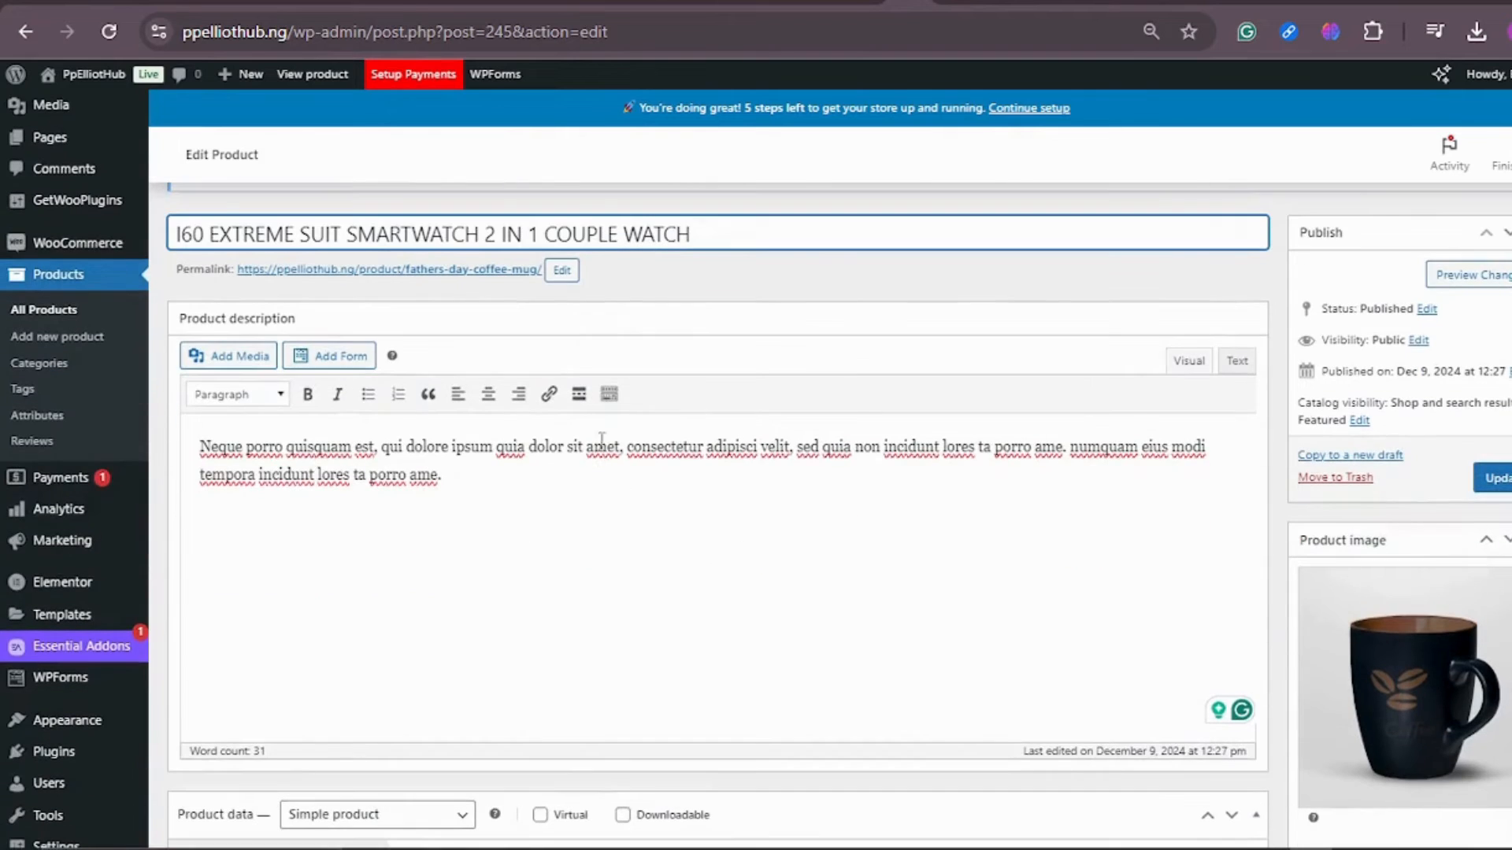
{"action": "left_click", "coordinate": [1106, 11]}
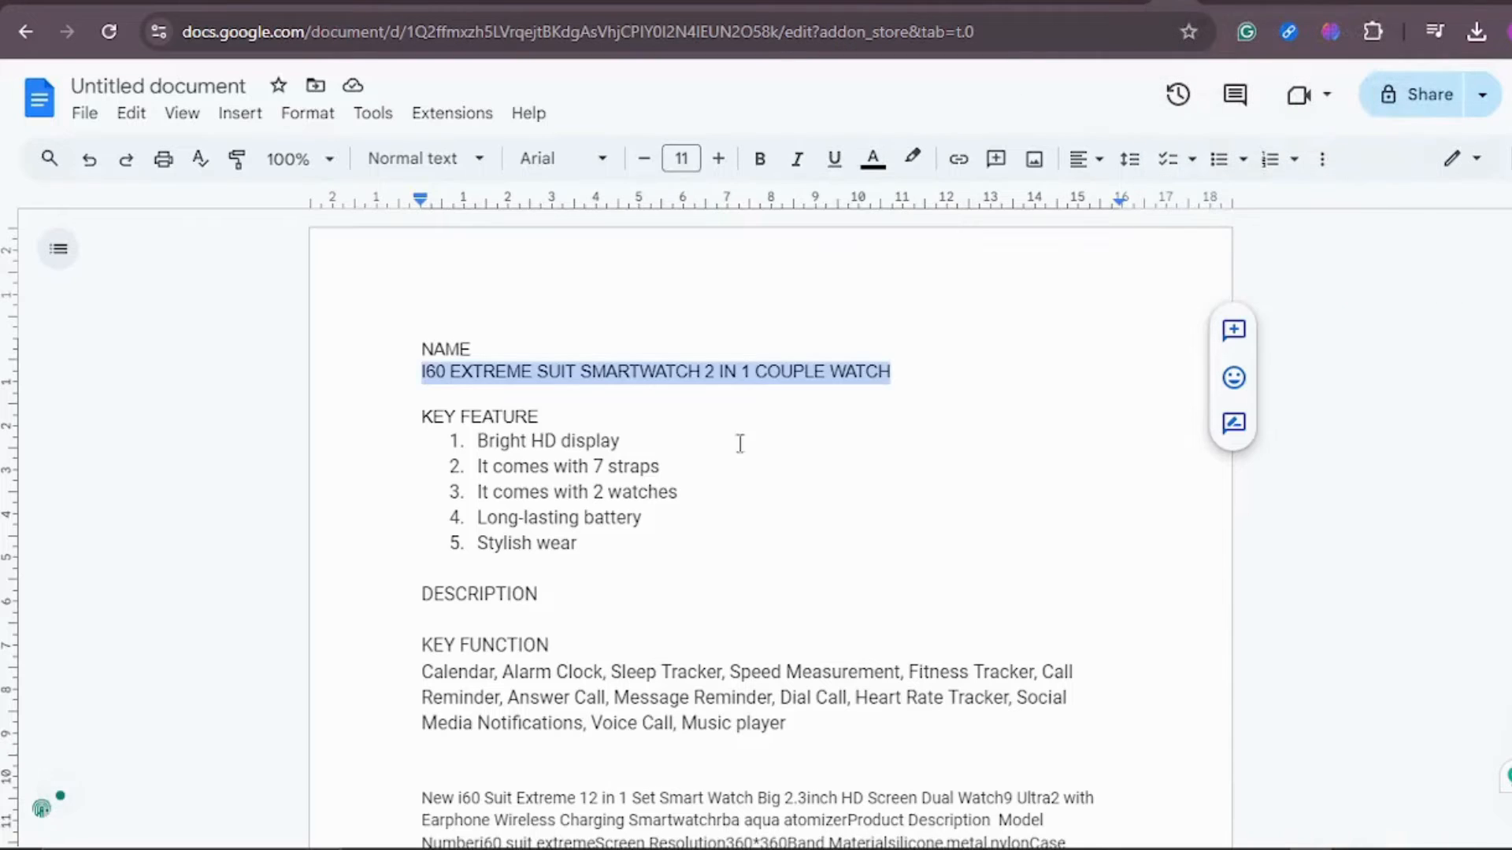
{"action": "scroll", "coordinate": [739, 438], "scroll_direction": "down", "scroll_amount": 3}
{"action": "left_click_drag", "start_coordinate": [424, 411], "coordinate": [985, 780]}
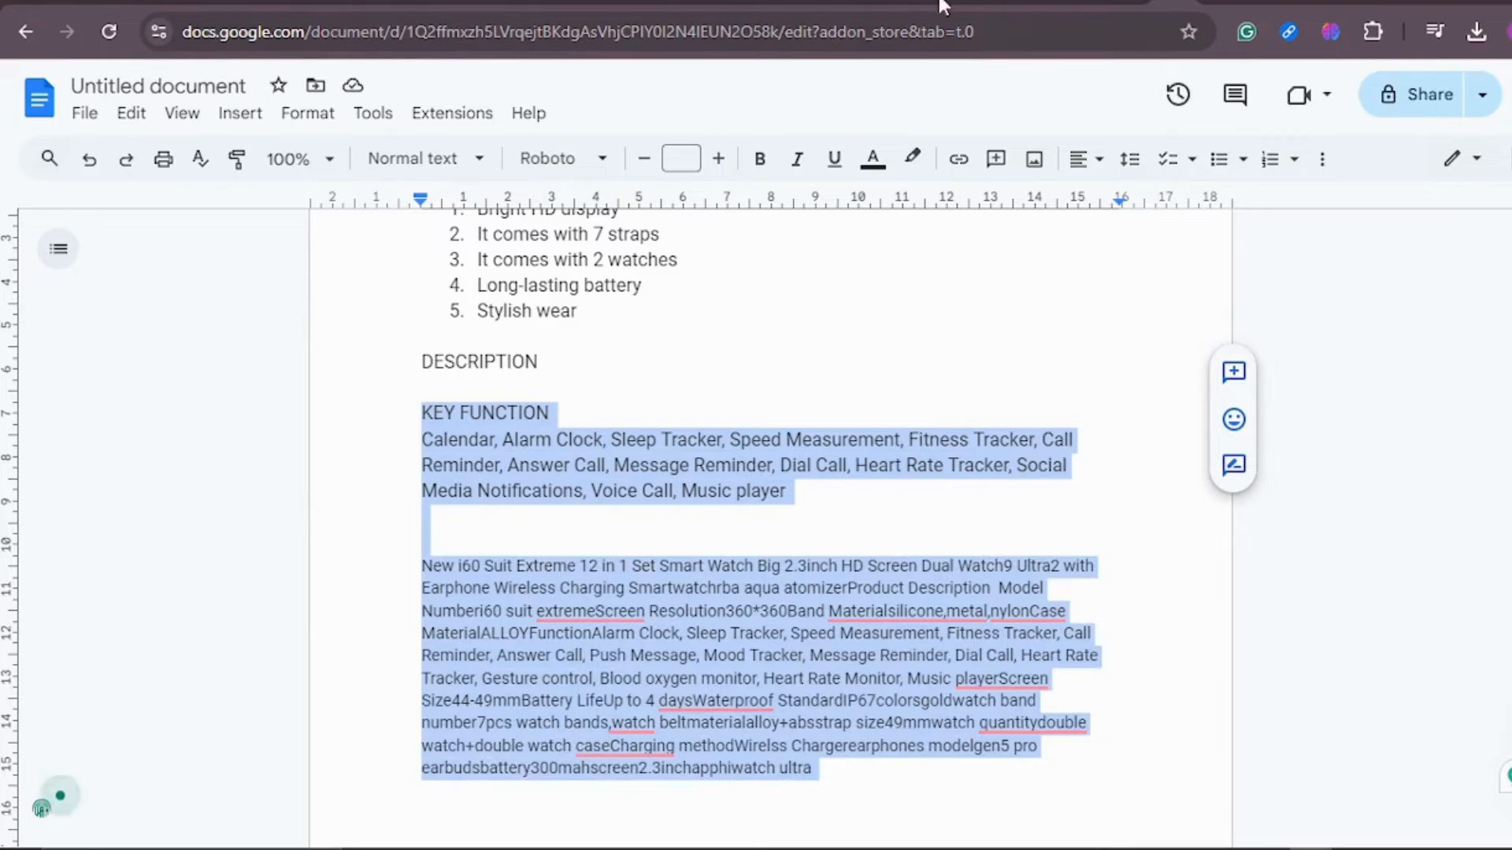
{"action": "left_click", "coordinate": [882, 4]}
{"action": "left_click_drag", "start_coordinate": [460, 498], "coordinate": [177, 420]}
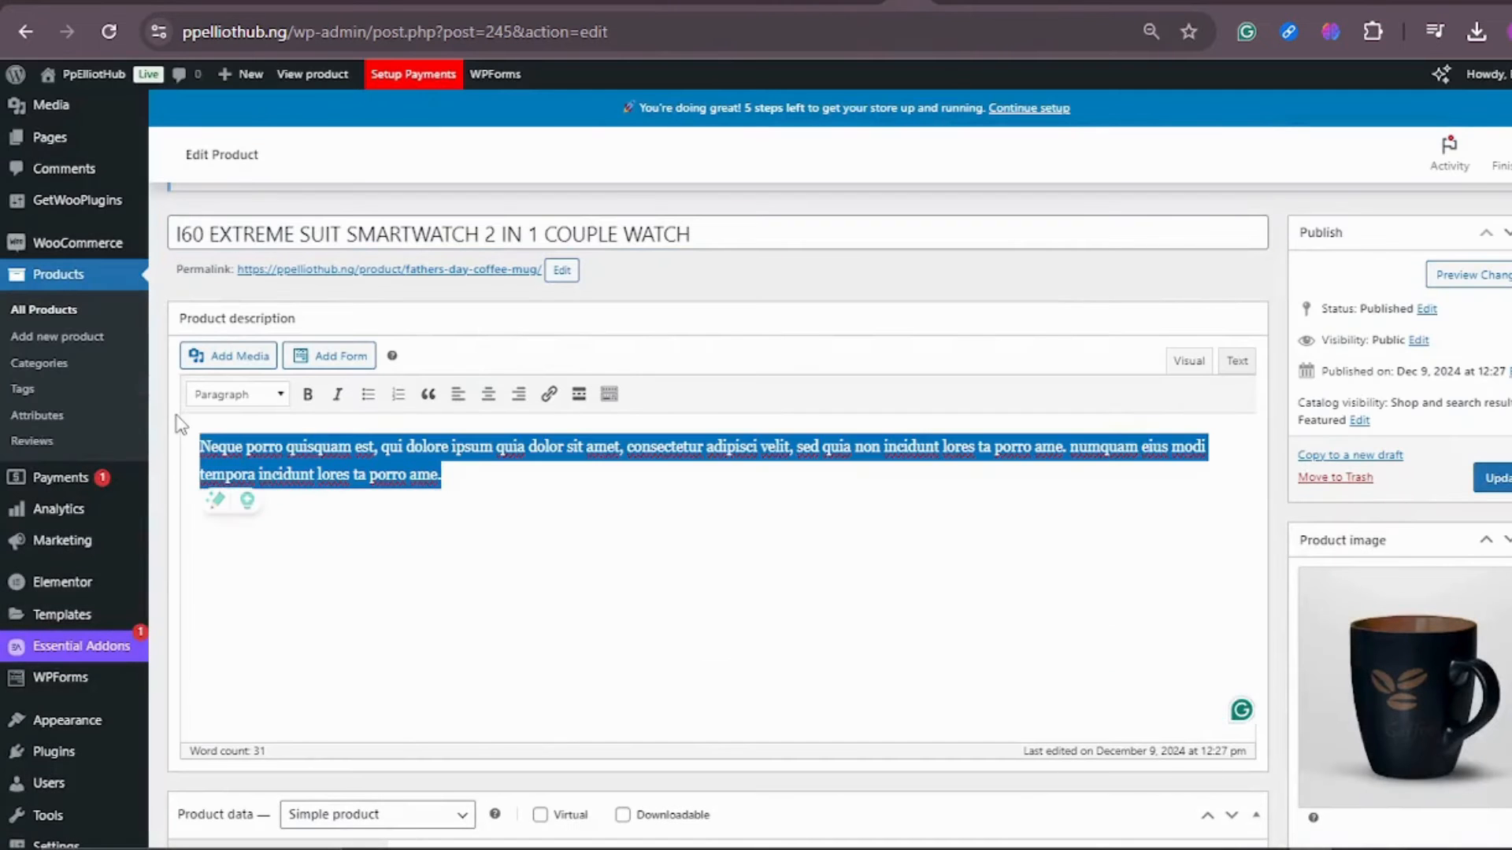
{"action": "key", "text": "ctrl+v"}
Set the product's regular price to 45 and its sale price to 30
{"action": "scroll", "coordinate": [555, 512], "scroll_direction": "down", "scroll_amount": 8}
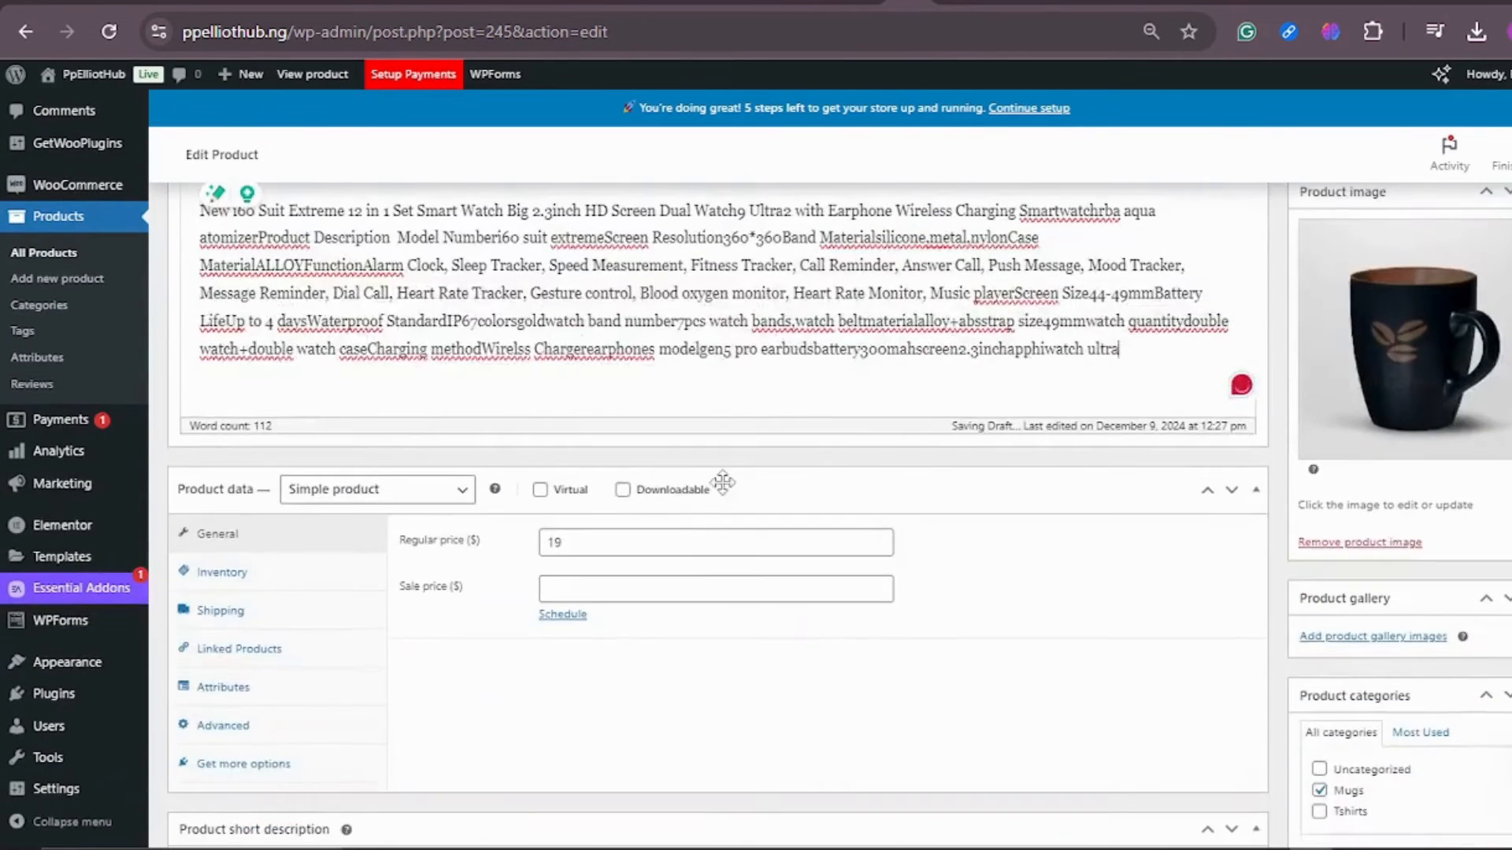
{"action": "scroll", "coordinate": [556, 511], "scroll_direction": "down", "scroll_amount": 3}
{"action": "scroll", "coordinate": [685, 398], "scroll_direction": "up", "scroll_amount": 5}
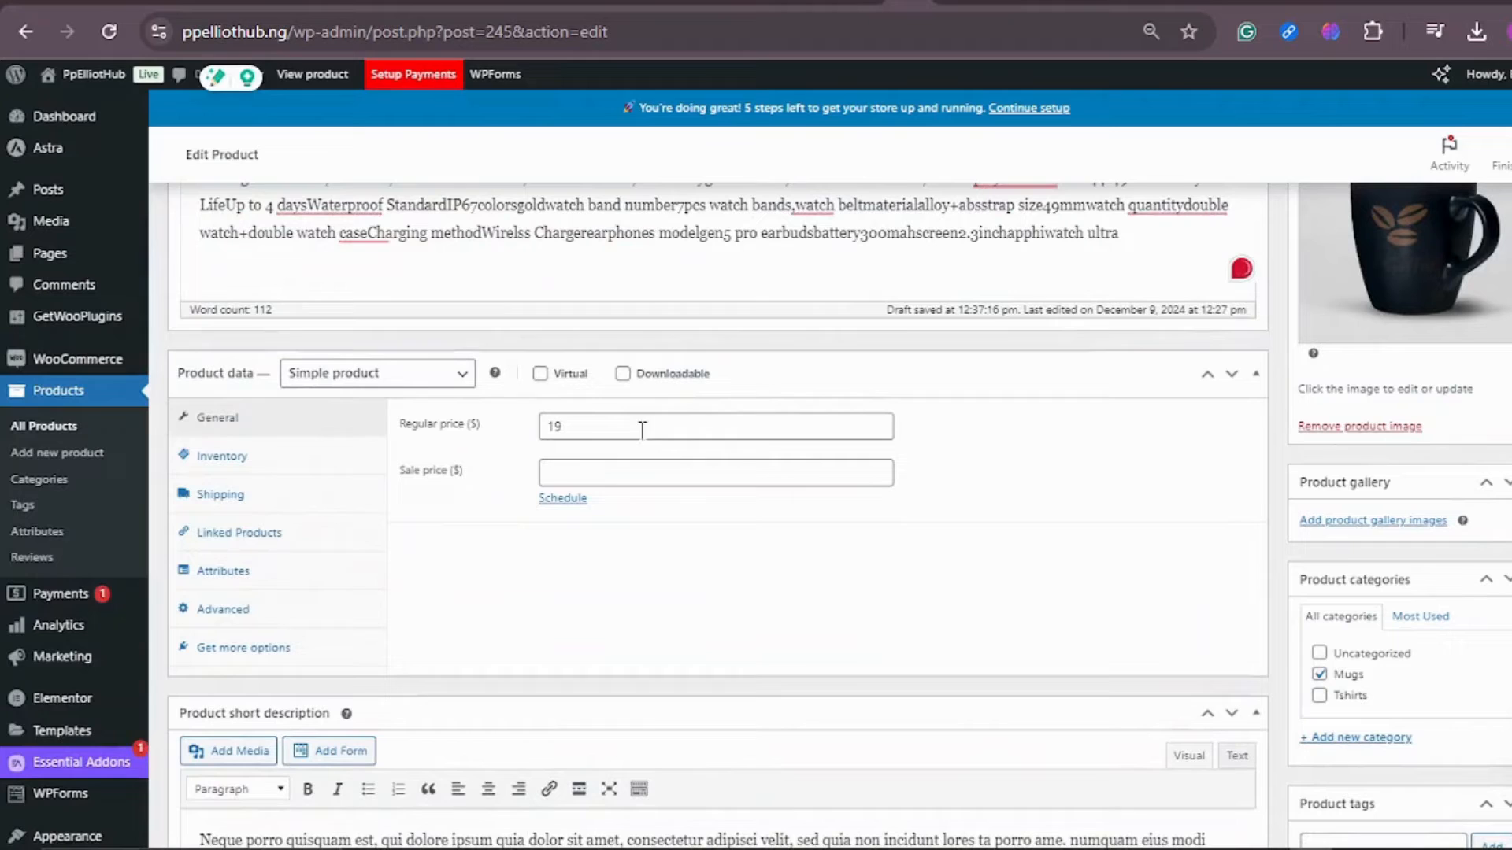
{"action": "left_click", "coordinate": [594, 424]}
{"action": "key", "text": "BackSpace"}
{"action": "key", "text": "BackSpace"}
{"action": "type", "text": "45"}
{"action": "left_click", "coordinate": [563, 426]}
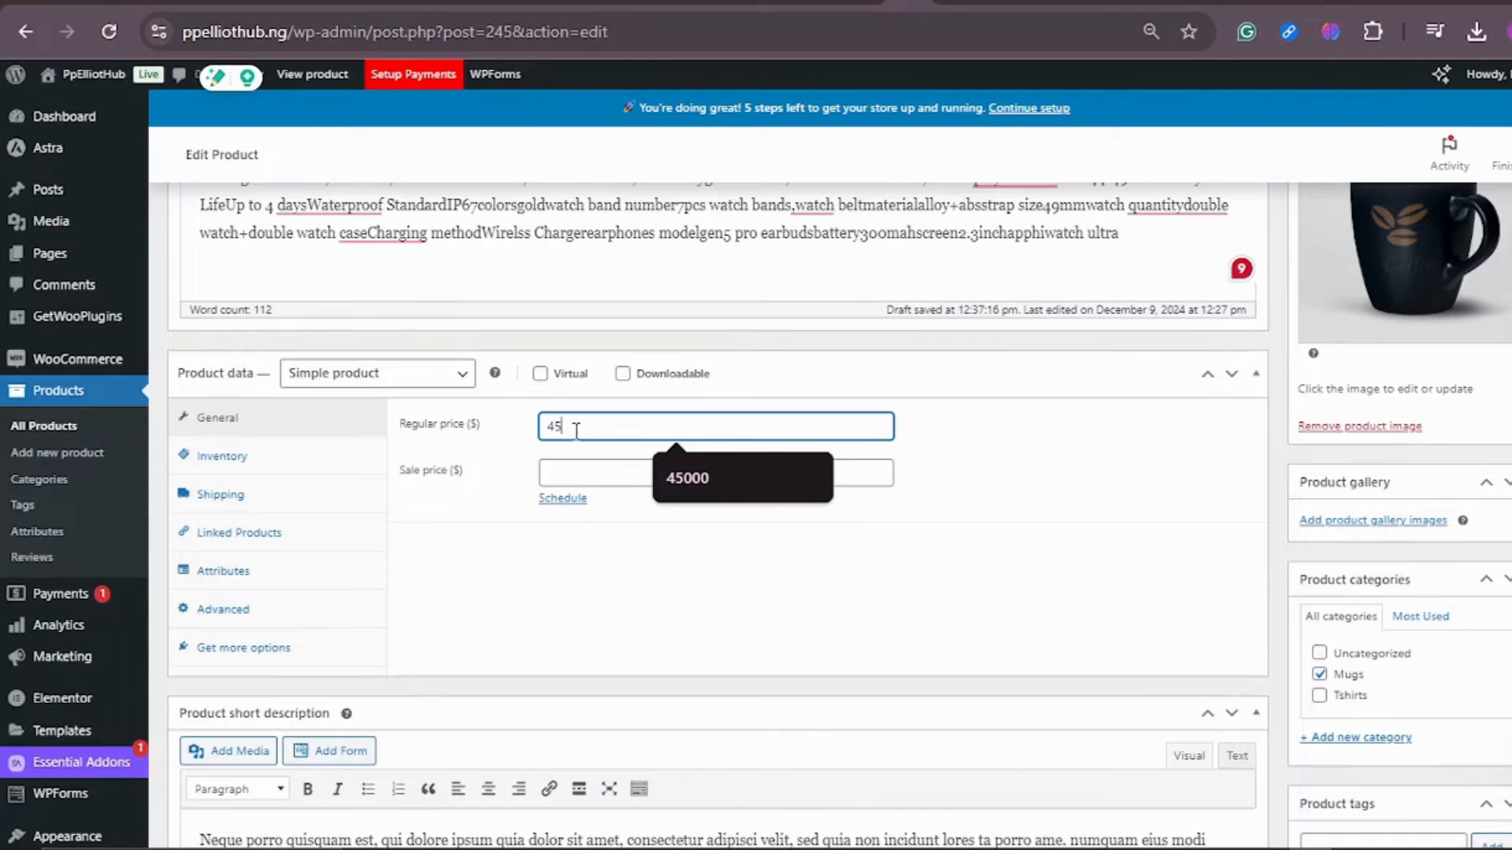
{"action": "left_click", "coordinate": [574, 475]}
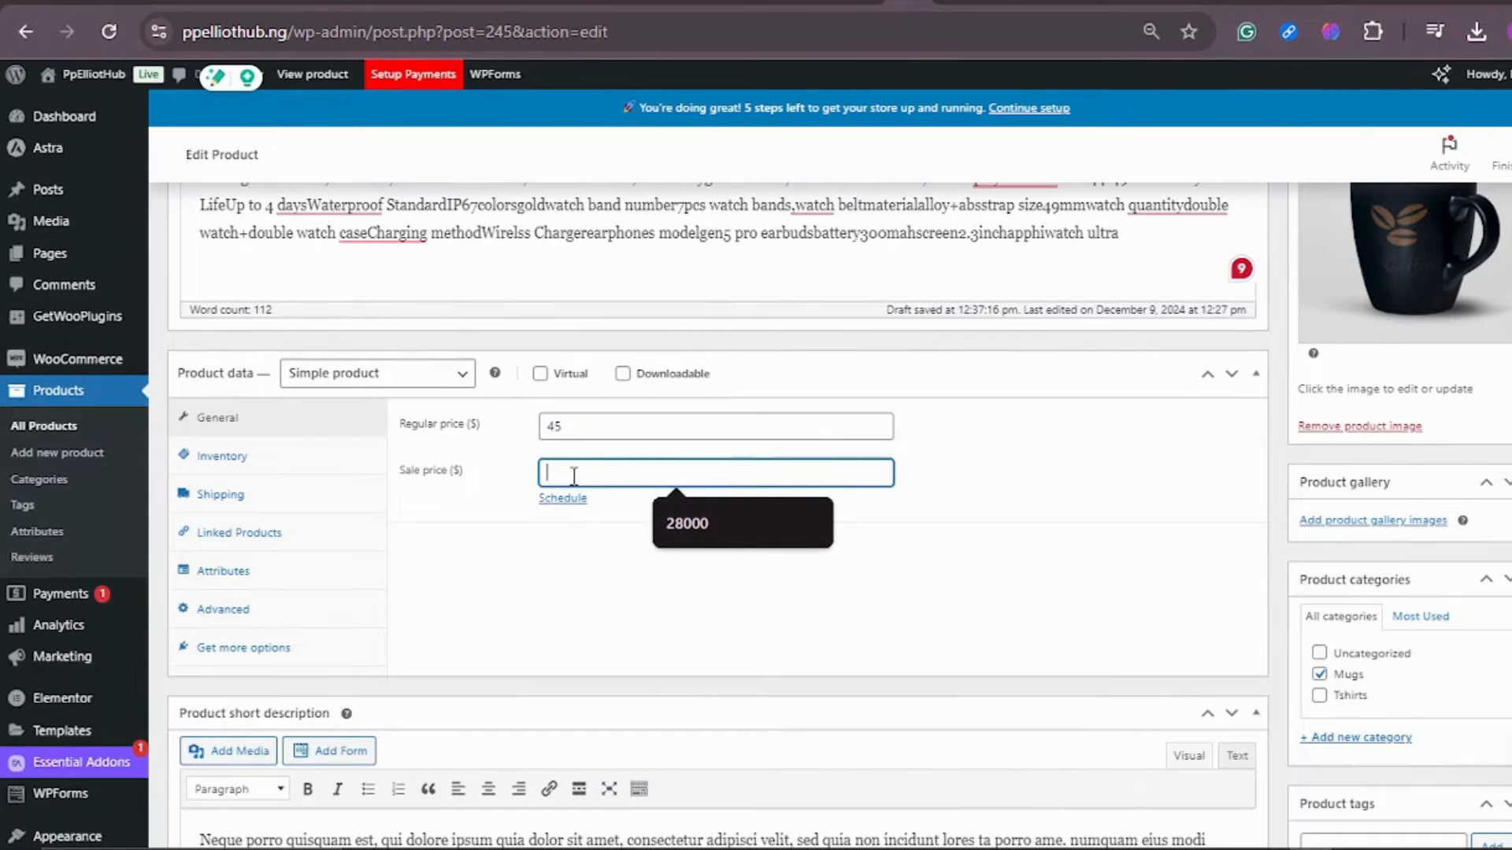
{"action": "type", "text": "30"}
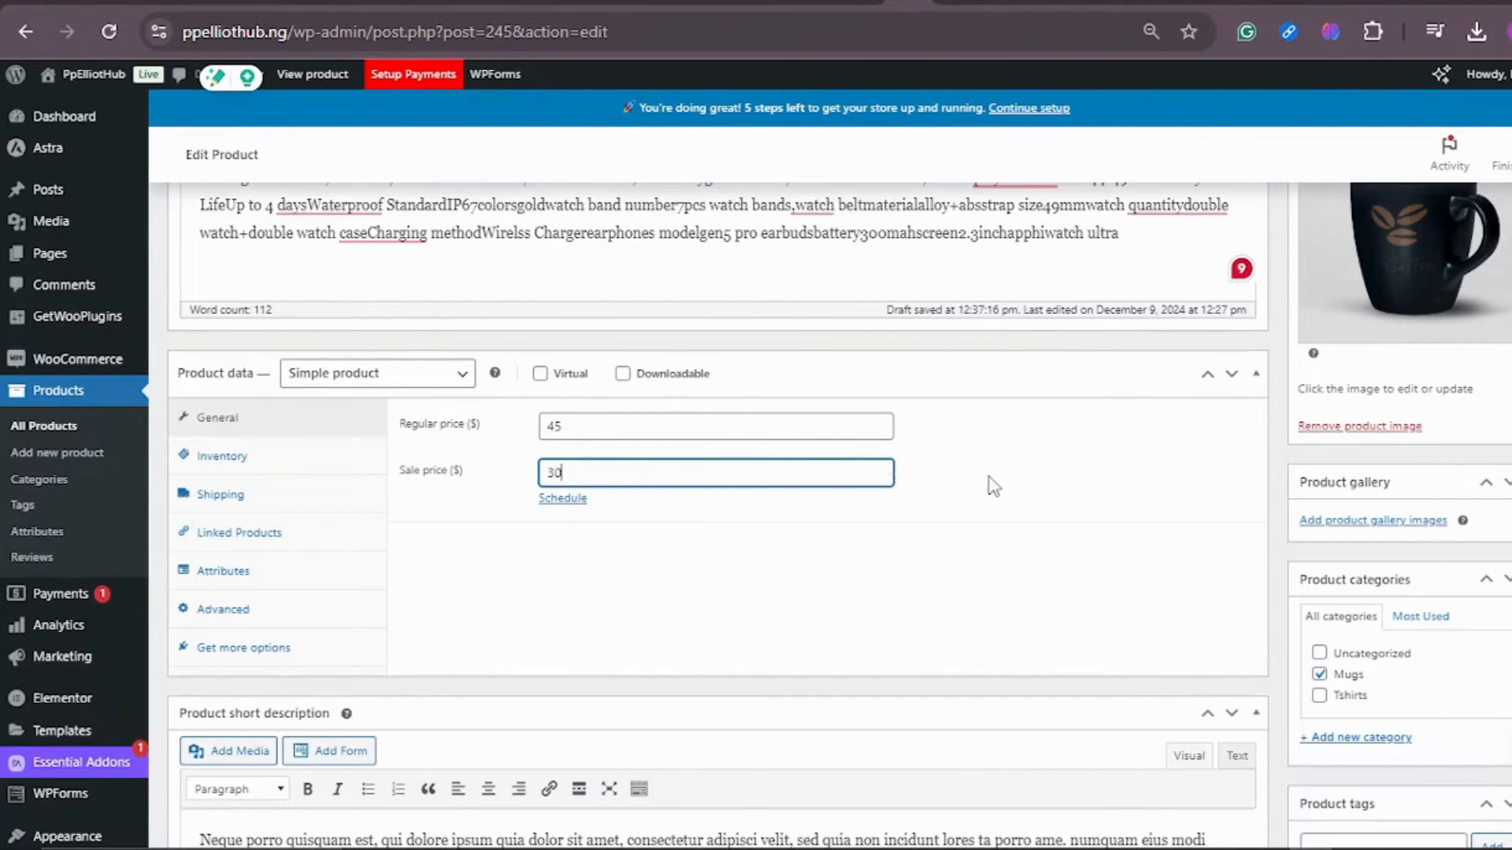
Replace the product short description with the KEY FEATURE heading and its five-item list copied from the Google Docs notes
{"action": "scroll", "coordinate": [976, 473], "scroll_direction": "down", "scroll_amount": 3}
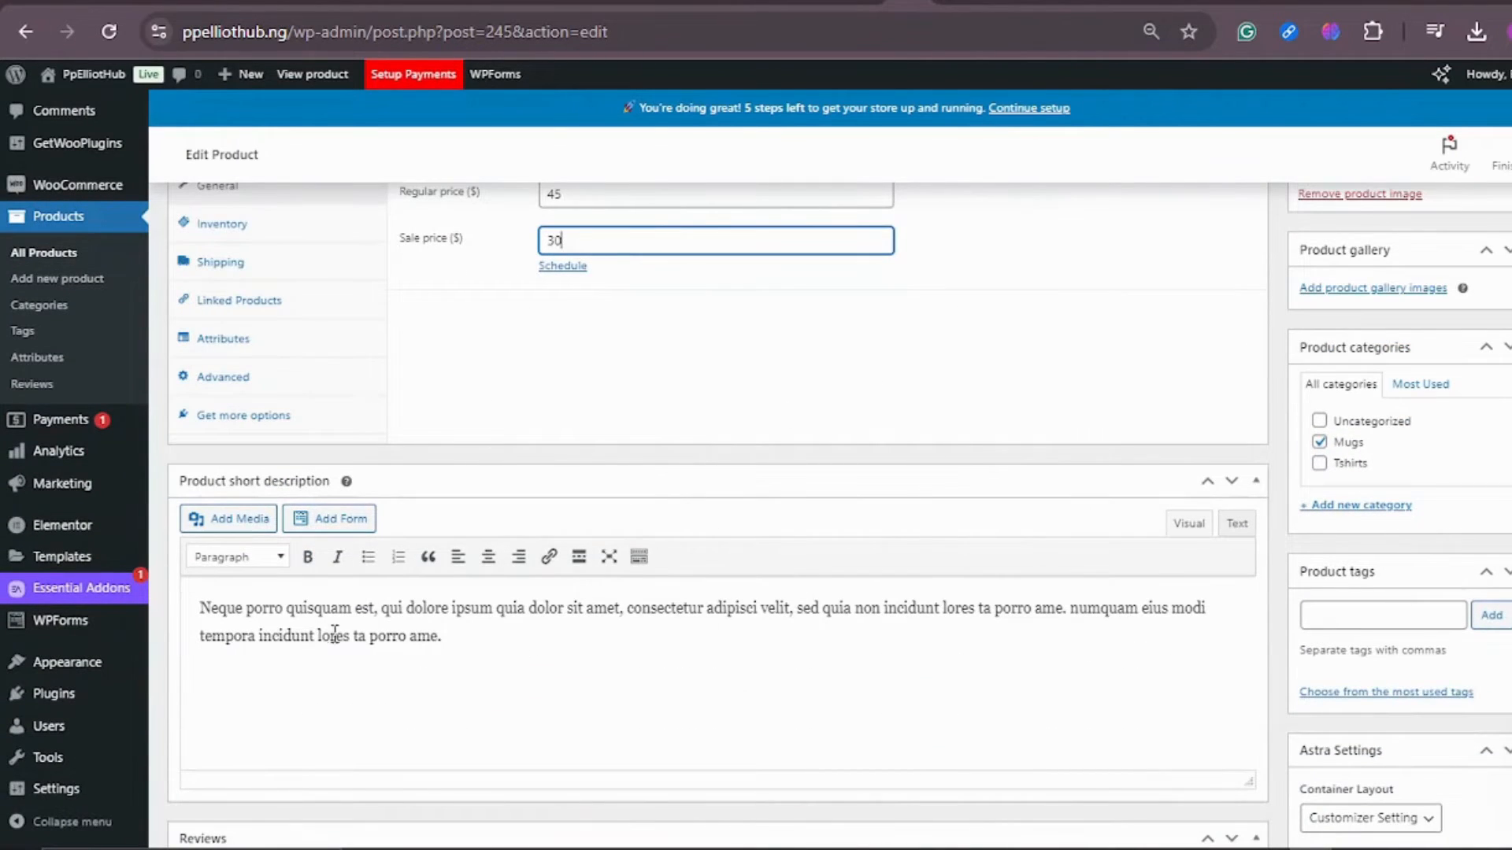
{"action": "left_click", "coordinate": [1200, 4]}
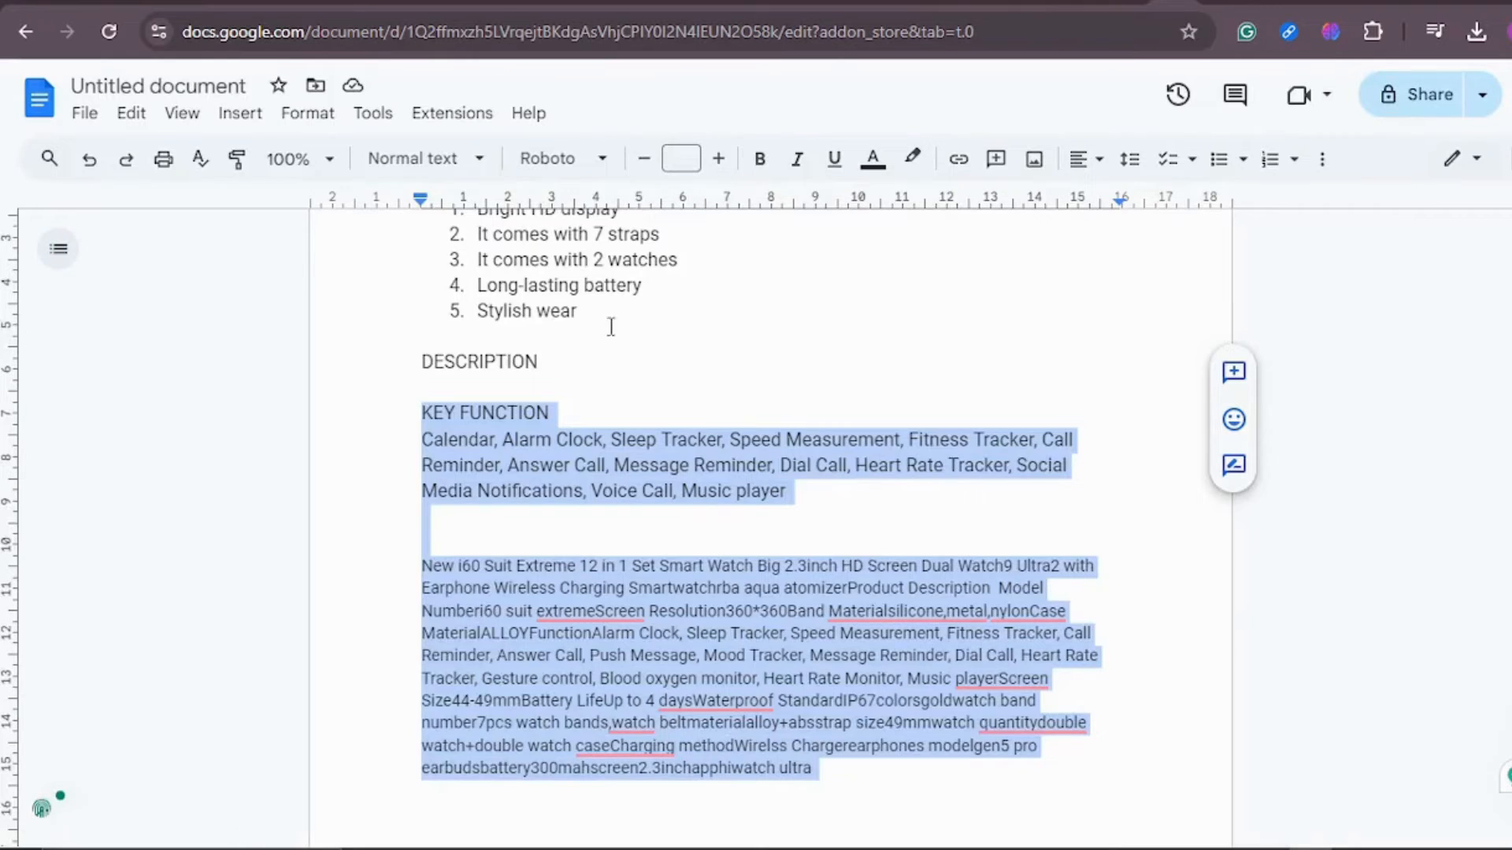
{"action": "scroll", "coordinate": [611, 326], "scroll_direction": "up", "scroll_amount": 2}
{"action": "left_click_drag", "start_coordinate": [584, 403], "coordinate": [421, 307]}
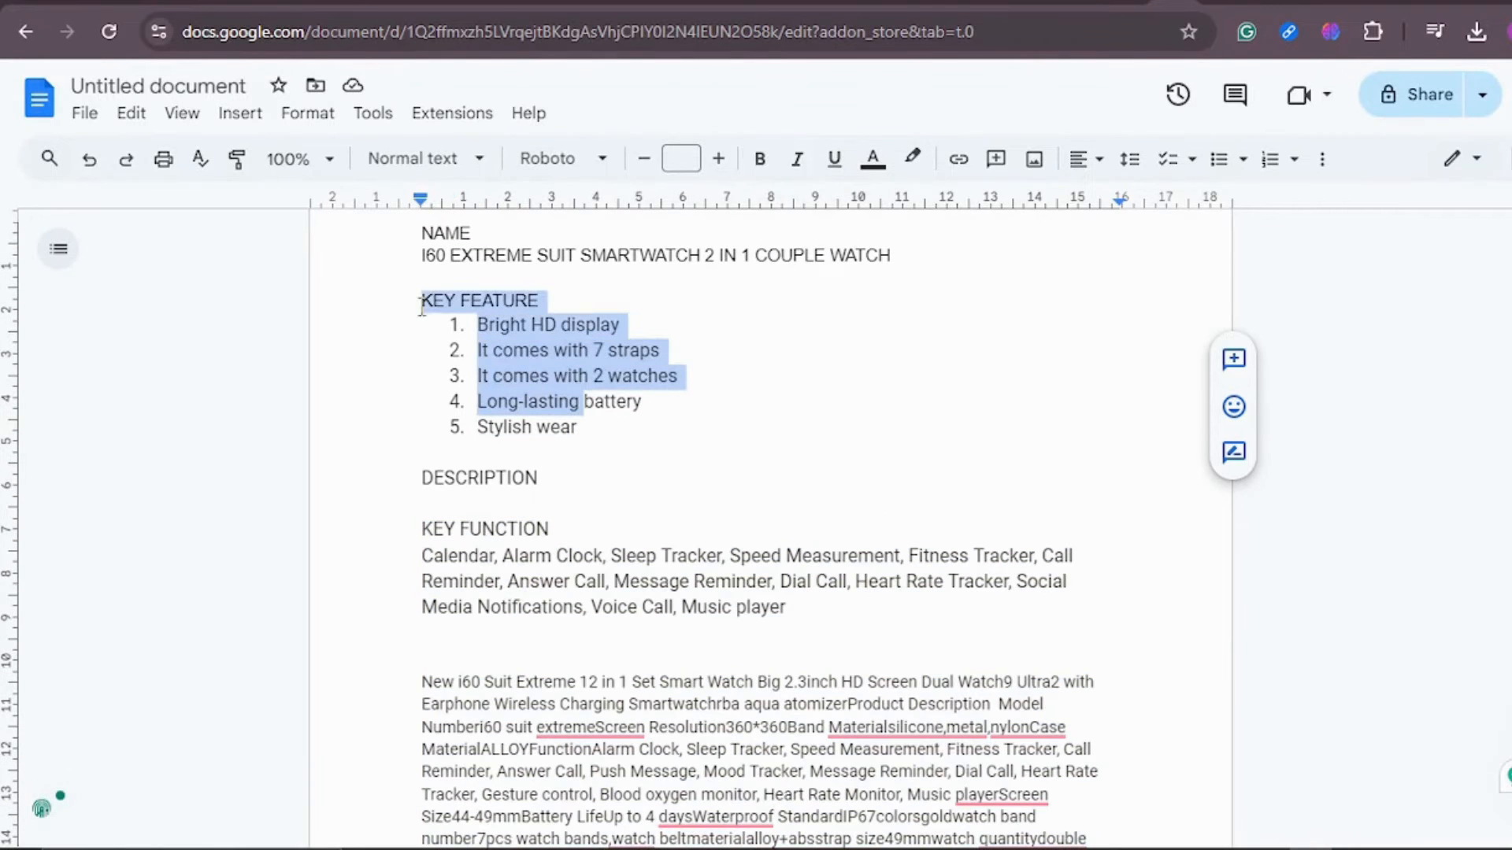
{"action": "left_click", "coordinate": [589, 425]}
{"action": "left_click_drag", "start_coordinate": [589, 425], "coordinate": [402, 303]}
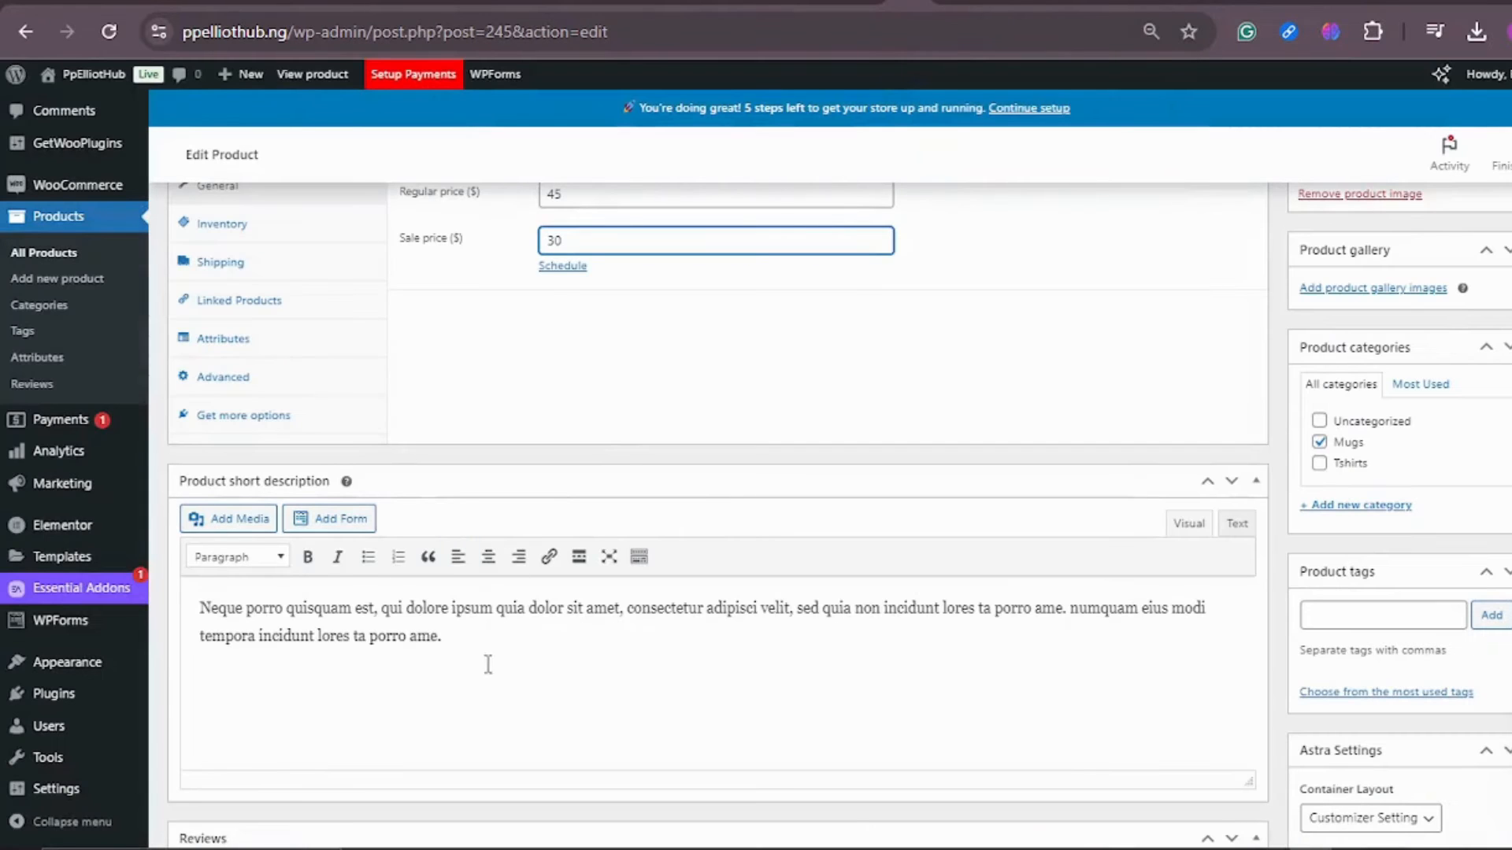
{"action": "left_click_drag", "start_coordinate": [488, 664], "coordinate": [190, 591]}
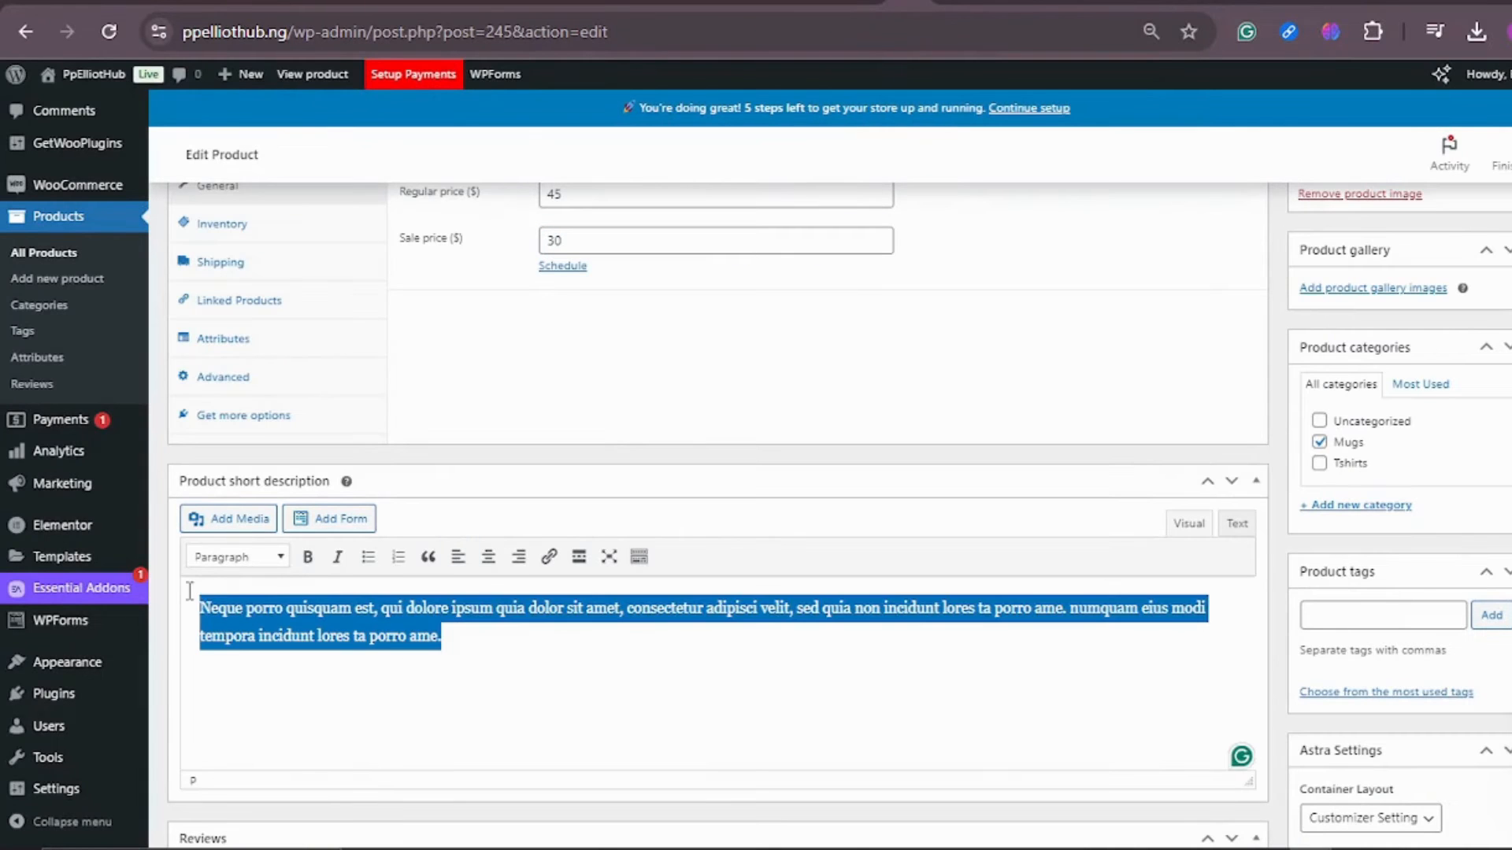
{"action": "type", "text": "KEY FEATURE Bright HD display It comes with 7 straps It comes with a watchband Long-lasting battery Stylish wear"}
Remove the mug product image and set the i60 smartwatch box photo on the white background as the product image
{"action": "scroll", "coordinate": [837, 530], "scroll_direction": "down", "scroll_amount": 5}
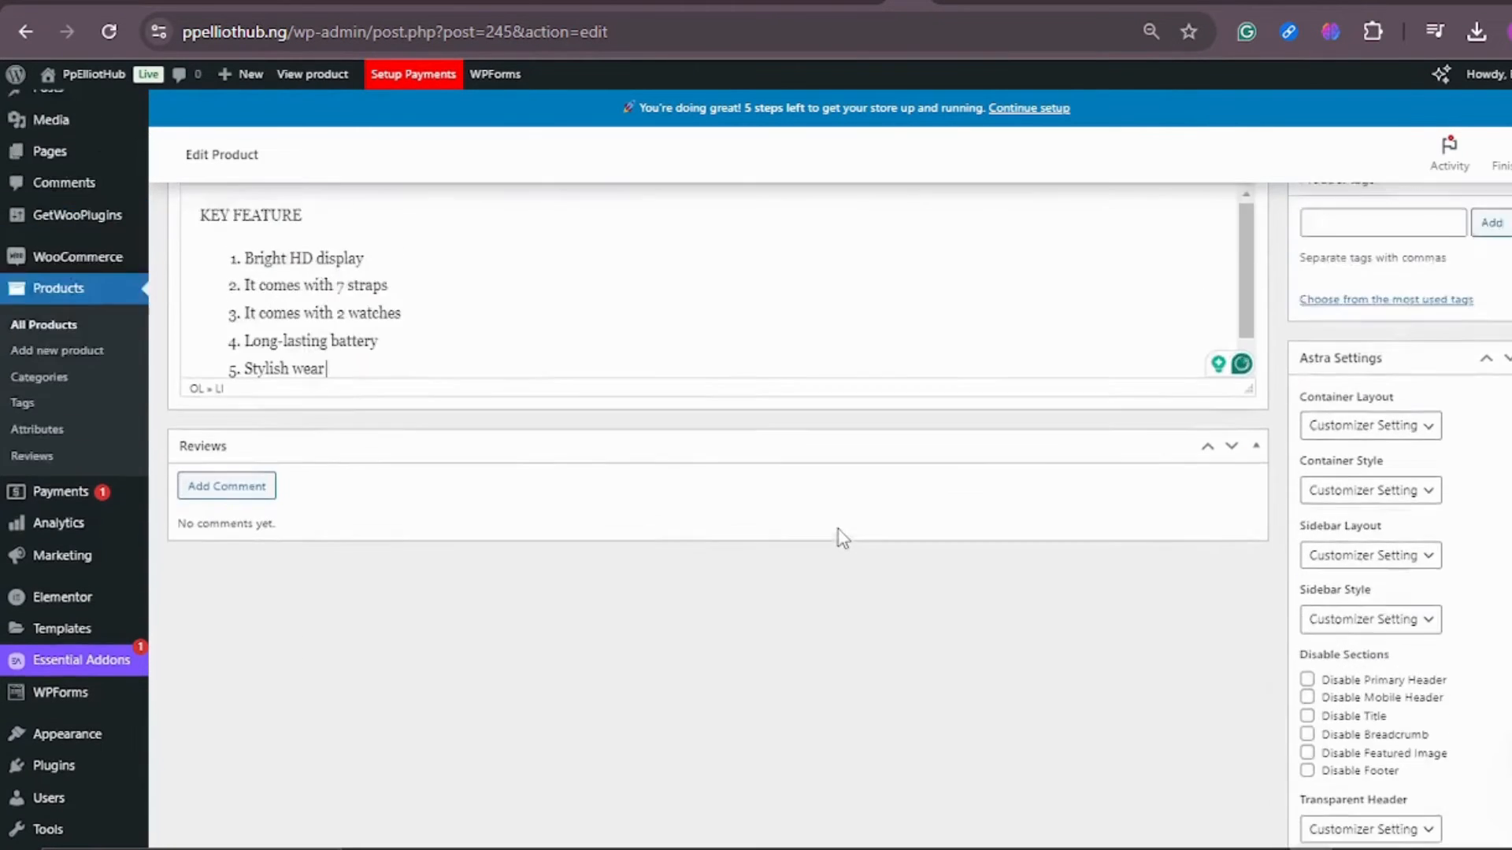
{"action": "scroll", "coordinate": [1150, 467], "scroll_direction": "up", "scroll_amount": 8}
{"action": "scroll", "coordinate": [1150, 466], "scroll_direction": "up", "scroll_amount": 4}
{"action": "scroll", "coordinate": [1398, 437], "scroll_direction": "down", "scroll_amount": 1}
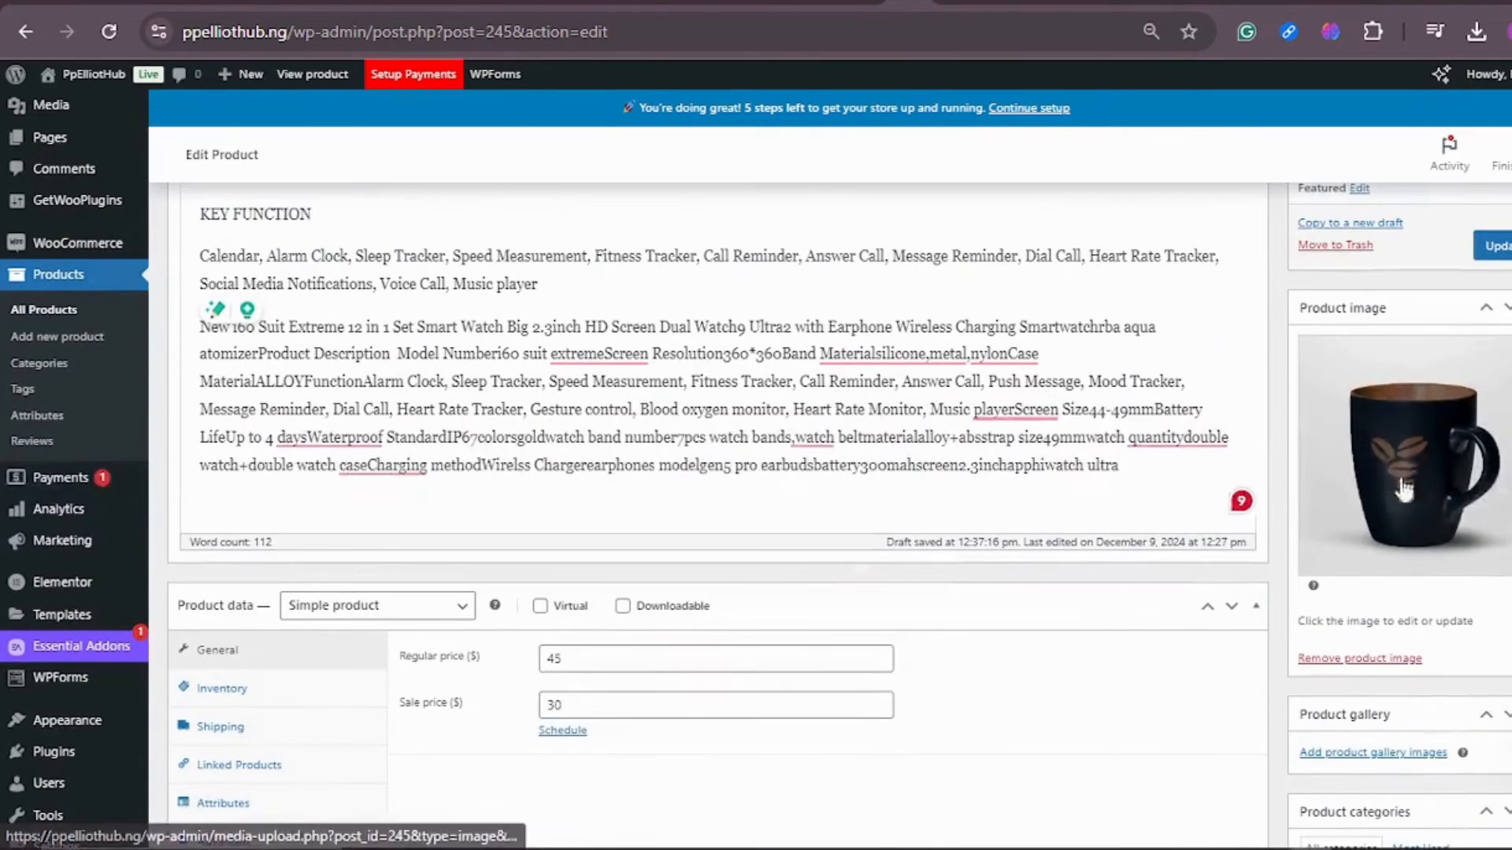
{"action": "left_click", "coordinate": [1363, 659]}
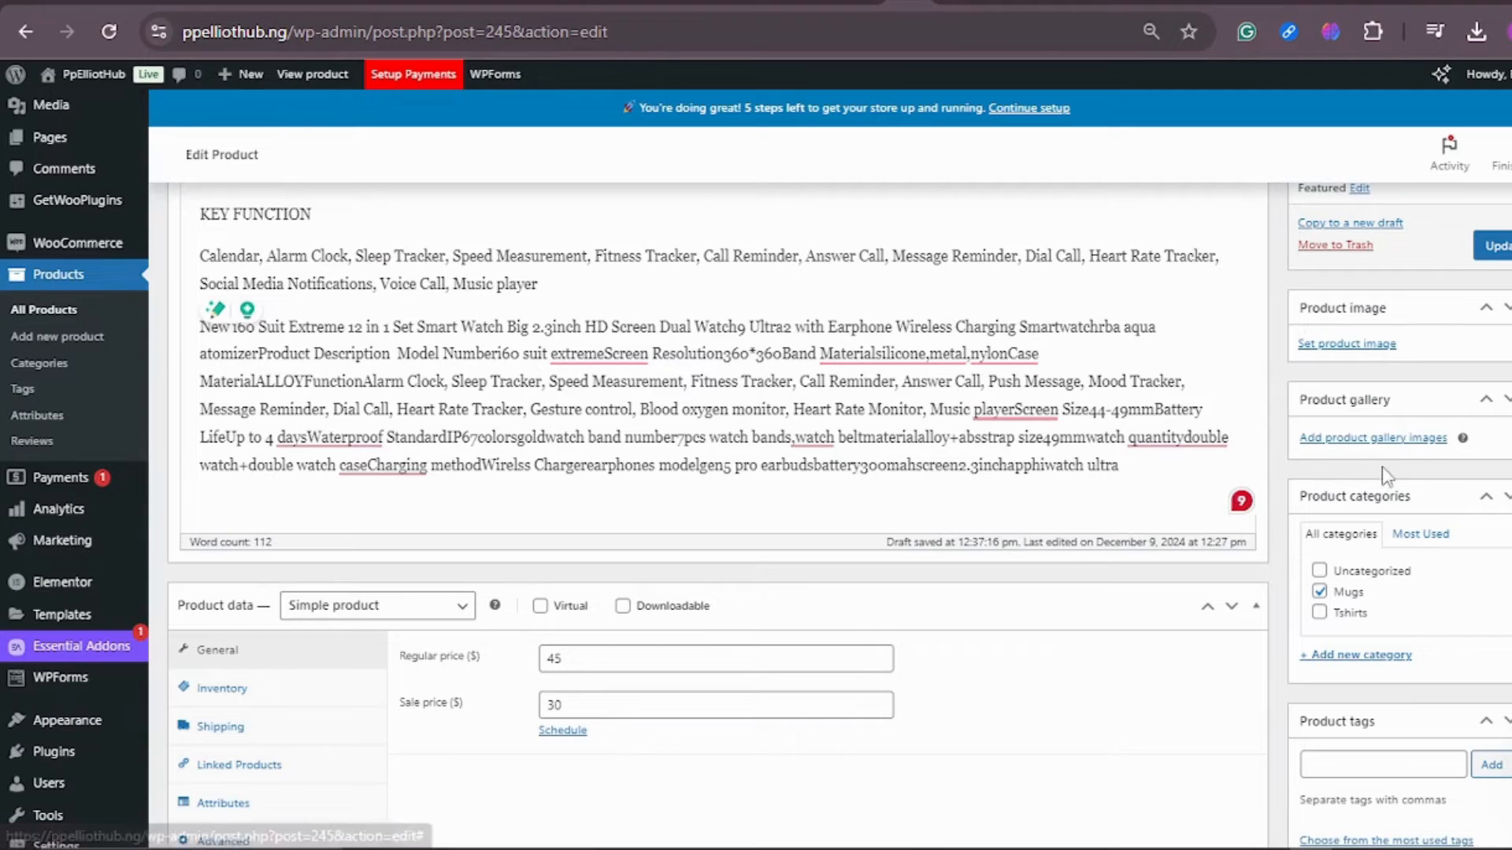
{"action": "left_click", "coordinate": [1351, 344]}
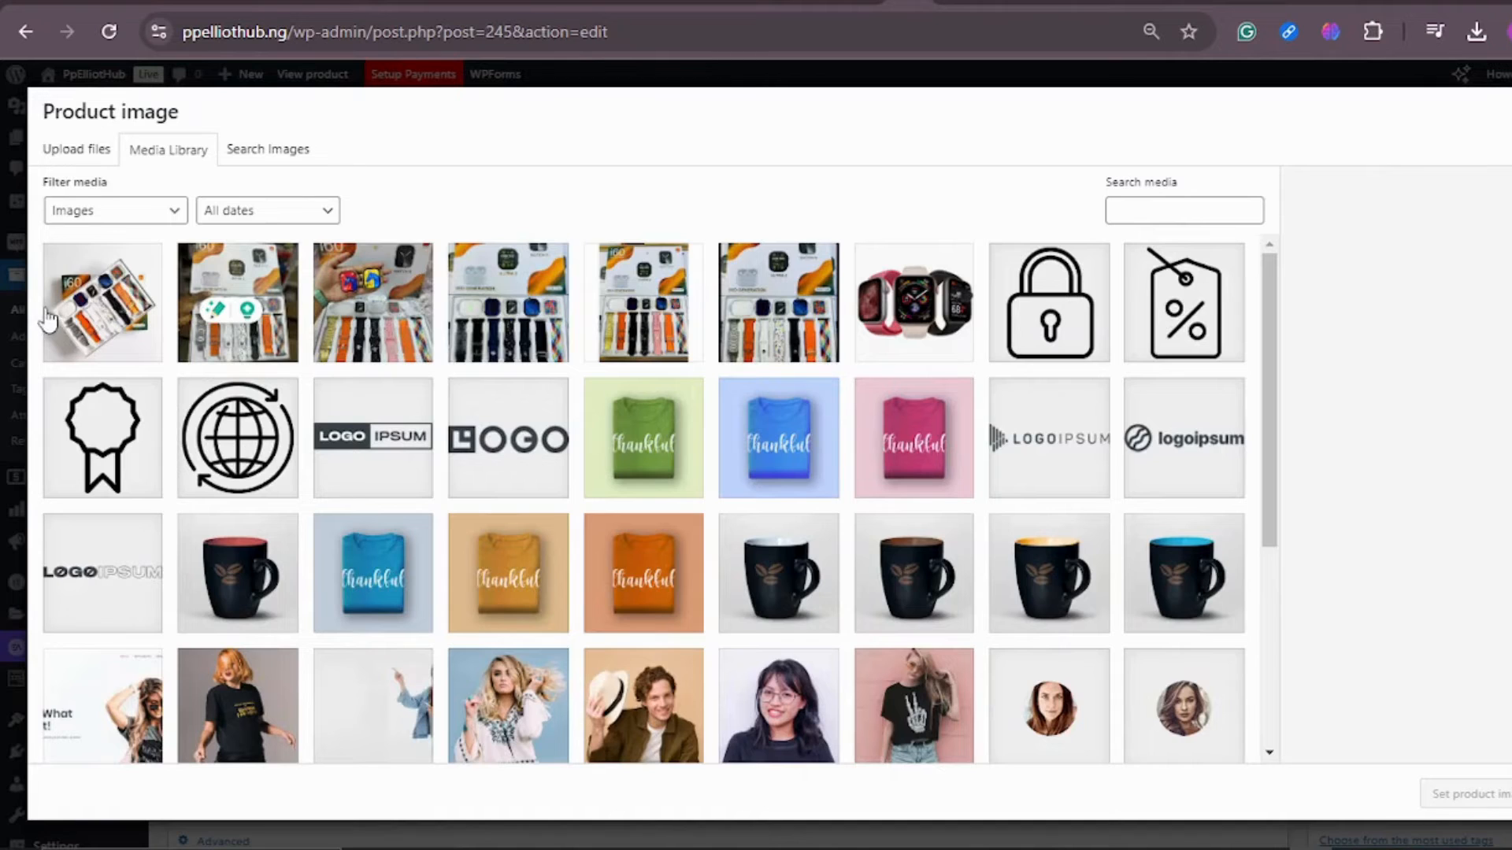
{"action": "left_click", "coordinate": [79, 311]}
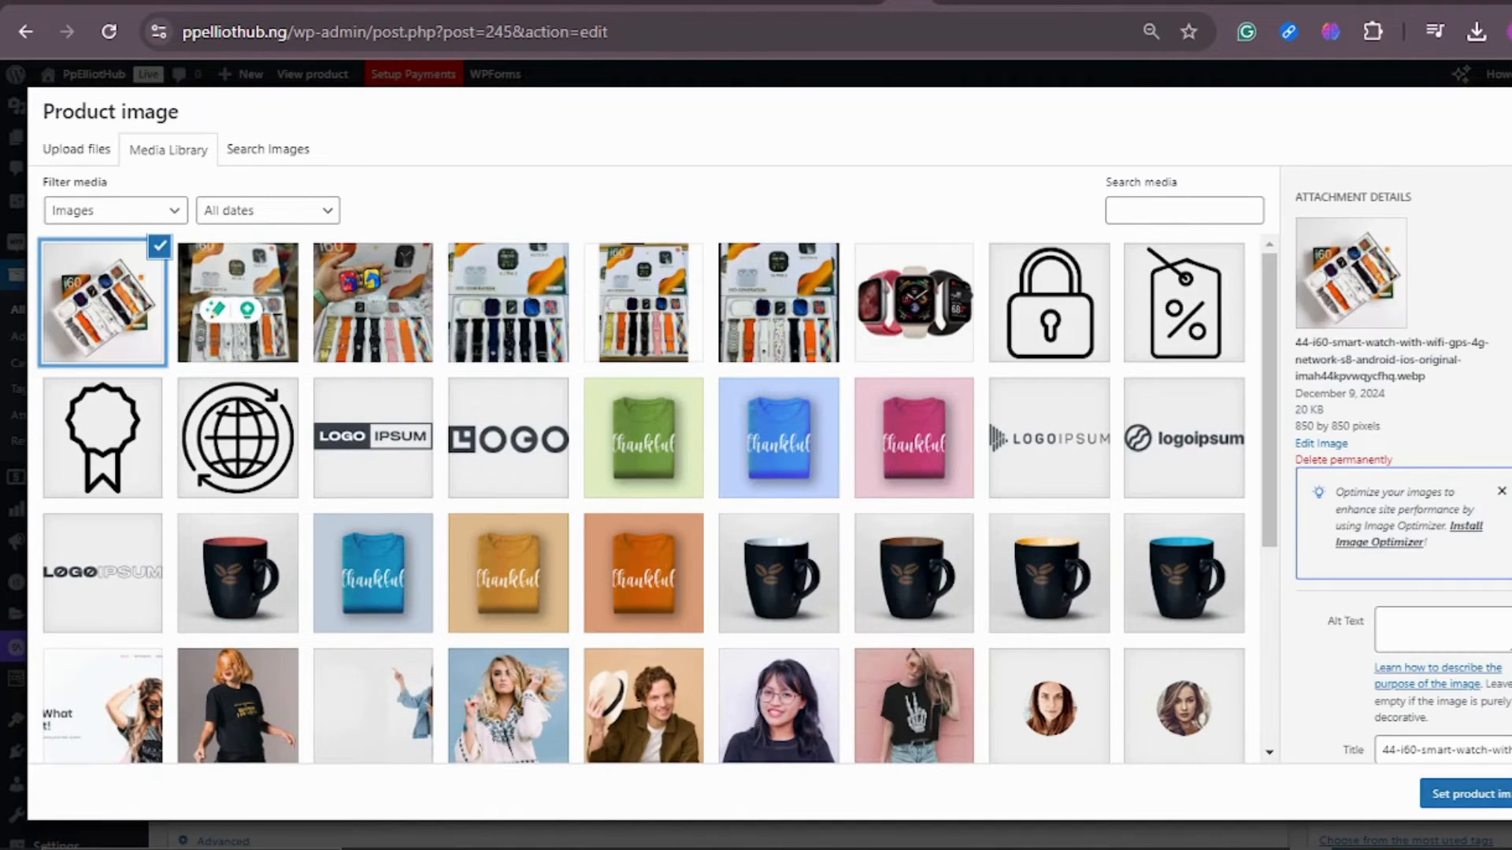
{"action": "left_click", "coordinate": [1466, 794]}
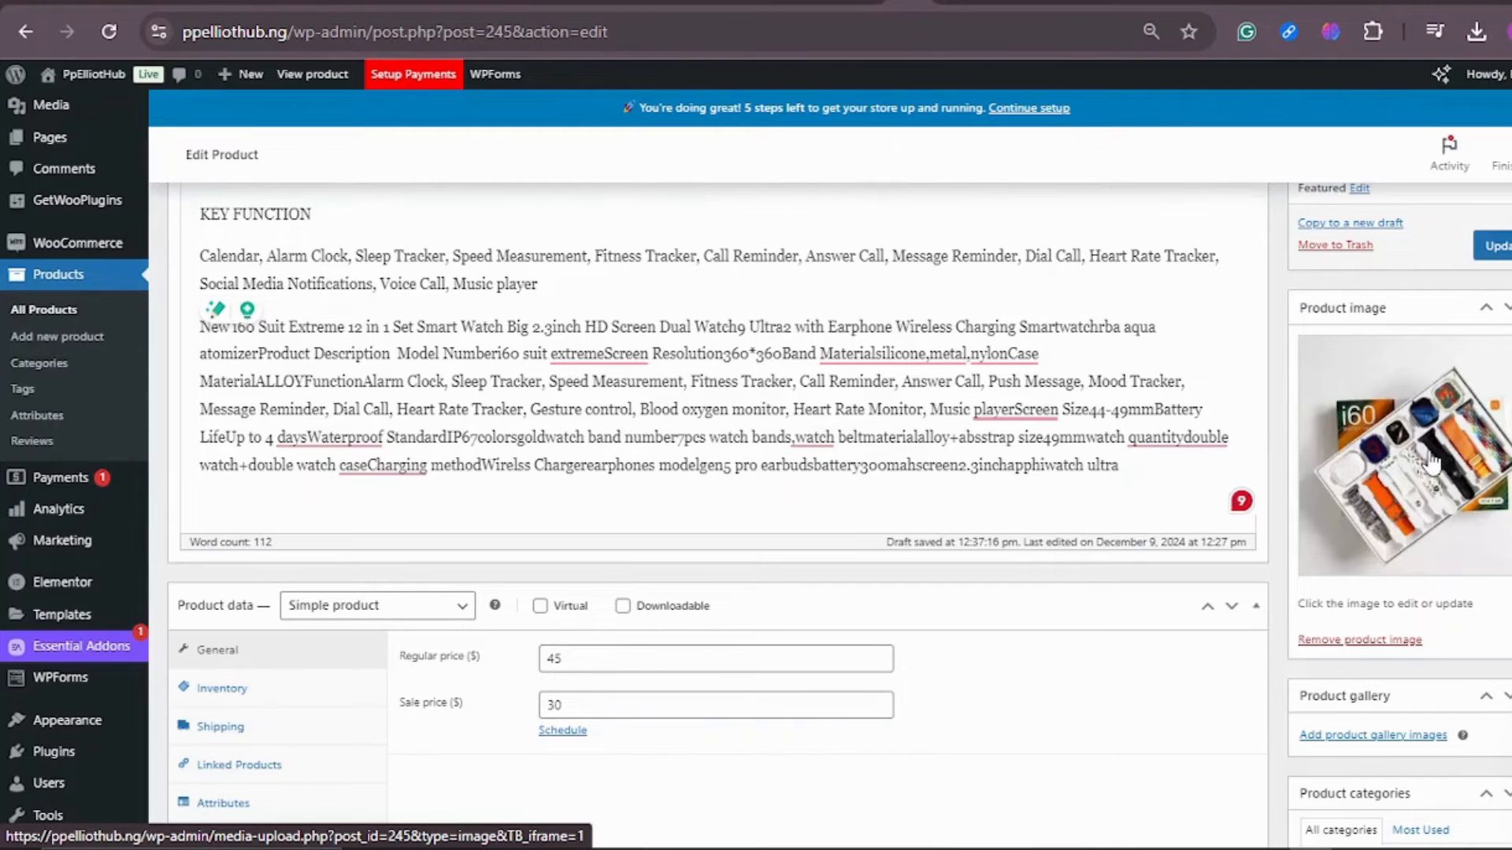
Add the smartwatch set photo with mostly black straps from the Media Library to the product gallery
{"action": "scroll", "coordinate": [1427, 461], "scroll_direction": "down", "scroll_amount": 2}
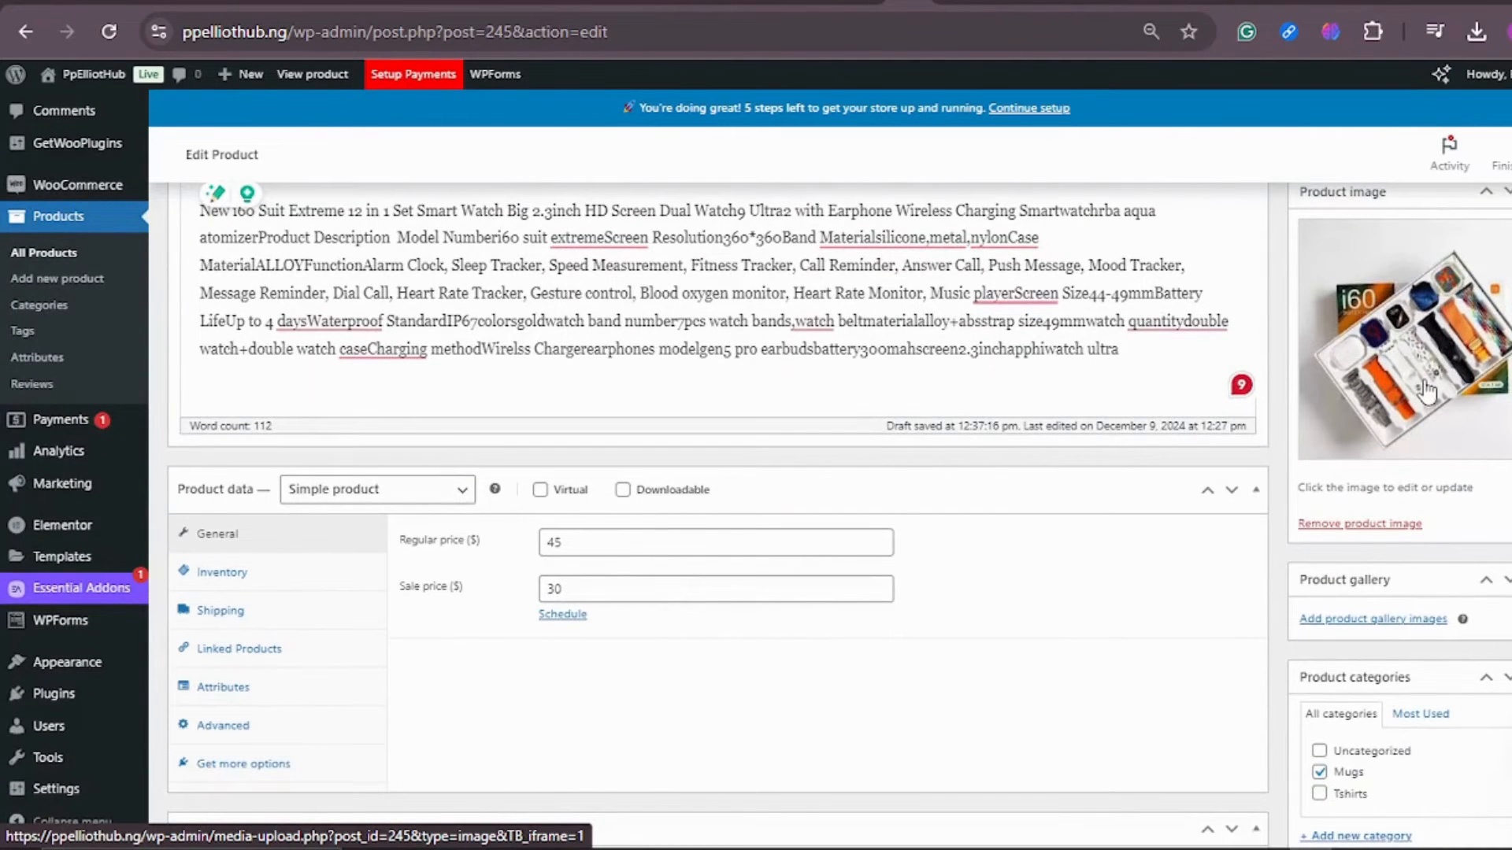
{"action": "scroll", "coordinate": [1427, 389], "scroll_direction": "down", "scroll_amount": 4}
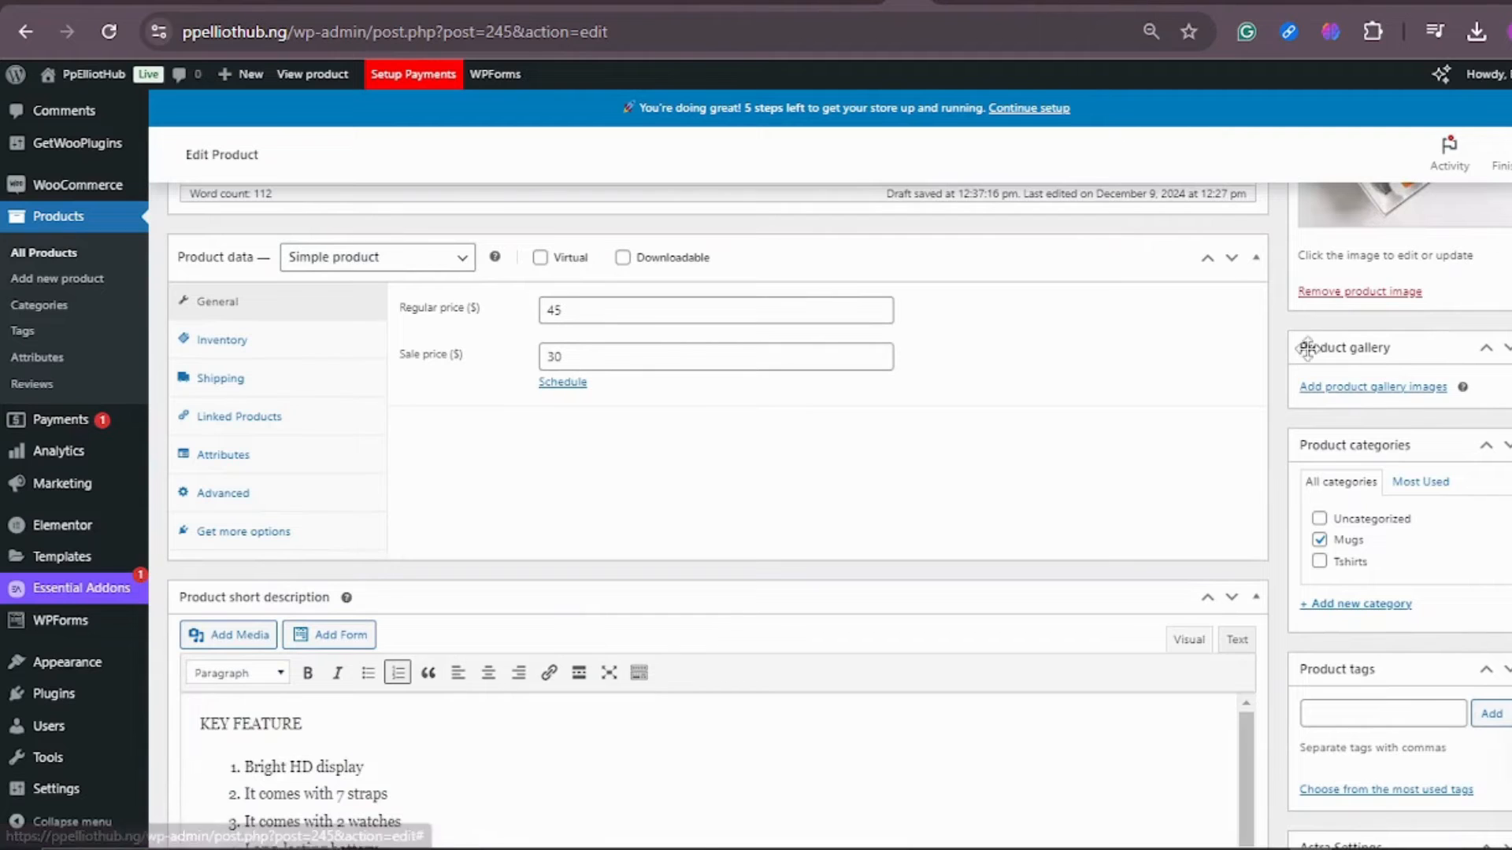
{"action": "left_click", "coordinate": [1395, 394]}
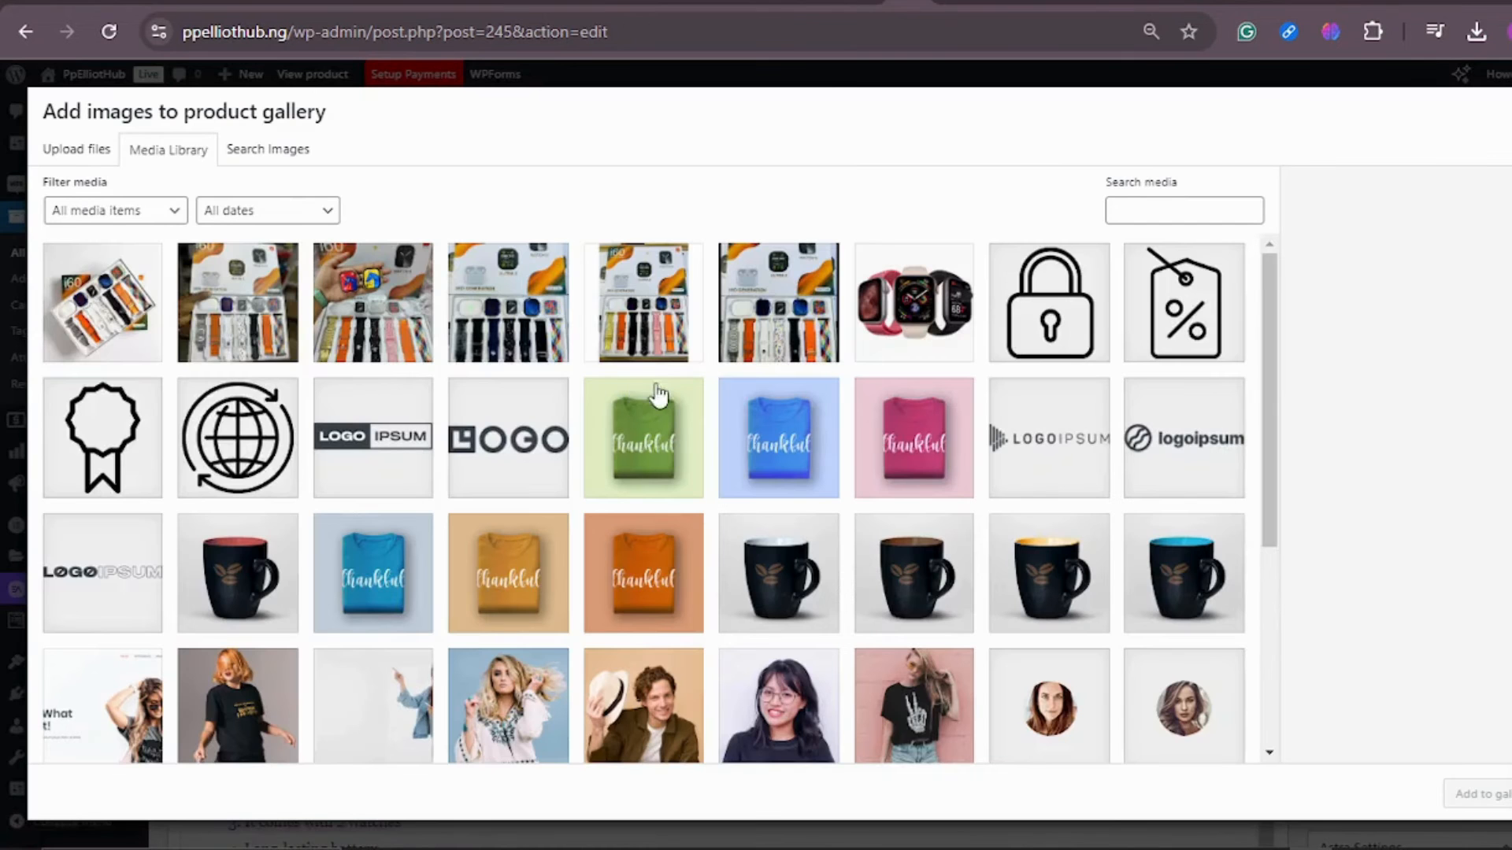
{"action": "left_click", "coordinate": [256, 318]}
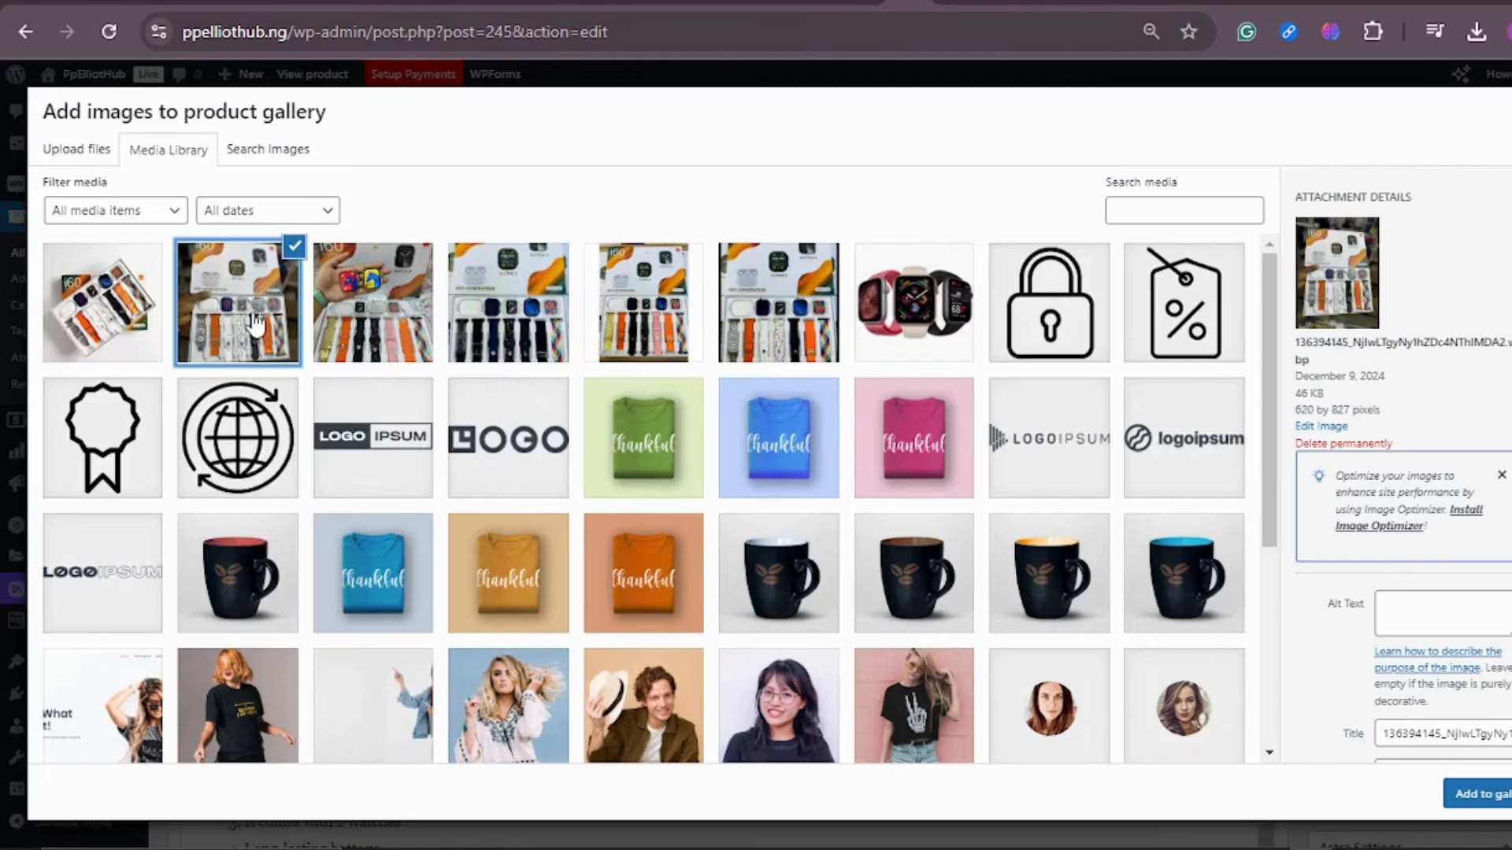
{"action": "left_click", "coordinate": [665, 327]}
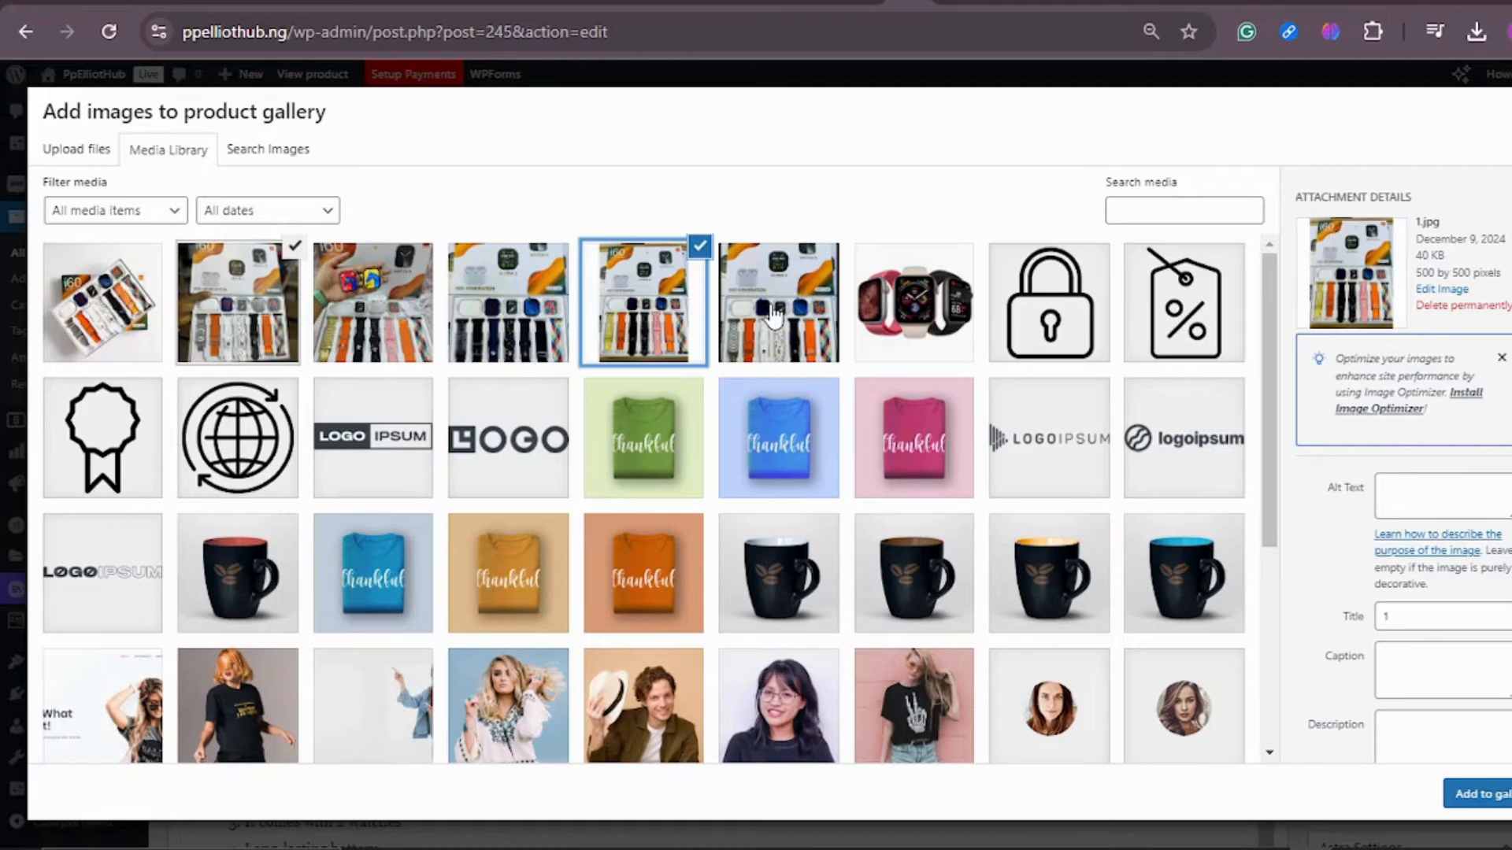
{"action": "left_click", "coordinate": [551, 313]}
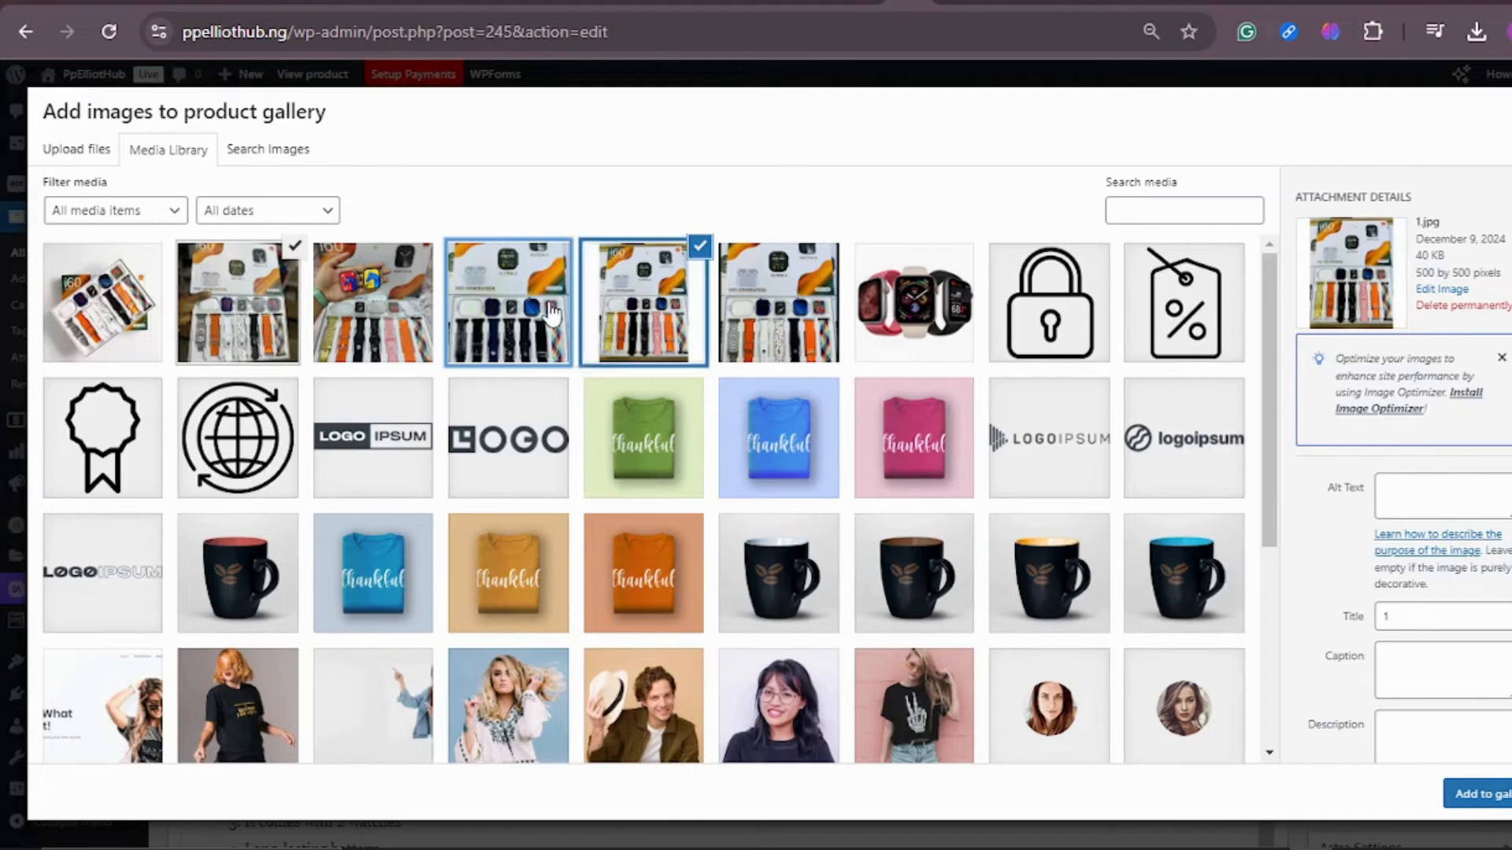
{"action": "left_click", "coordinate": [1490, 809]}
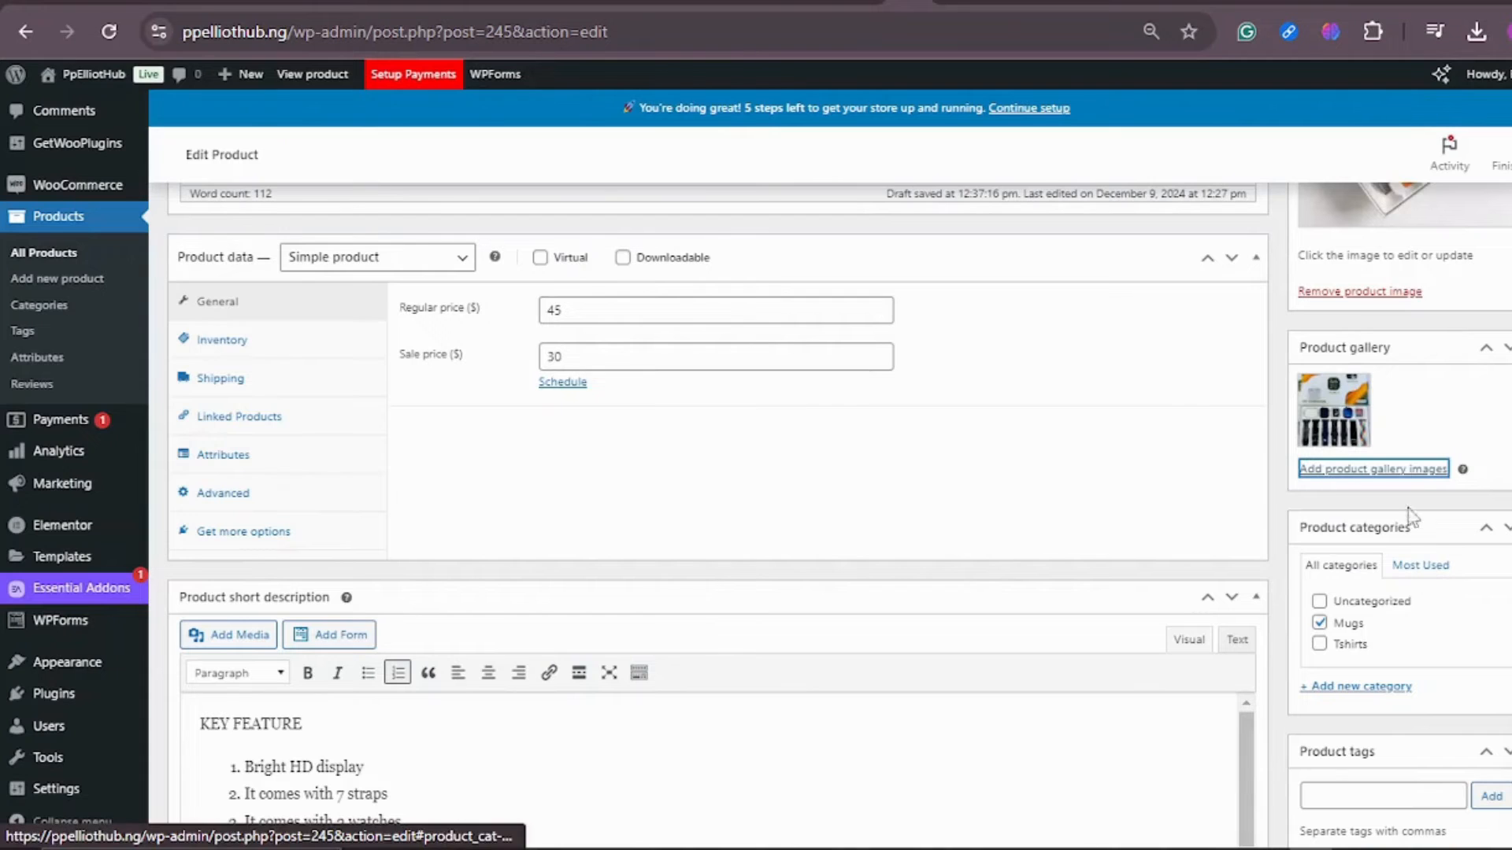
Add two more smartwatch set photos to the product gallery, the 620 by 827 pixel image and 1.jpg
{"action": "left_click", "coordinate": [1398, 470]}
{"action": "left_click", "coordinate": [245, 319]}
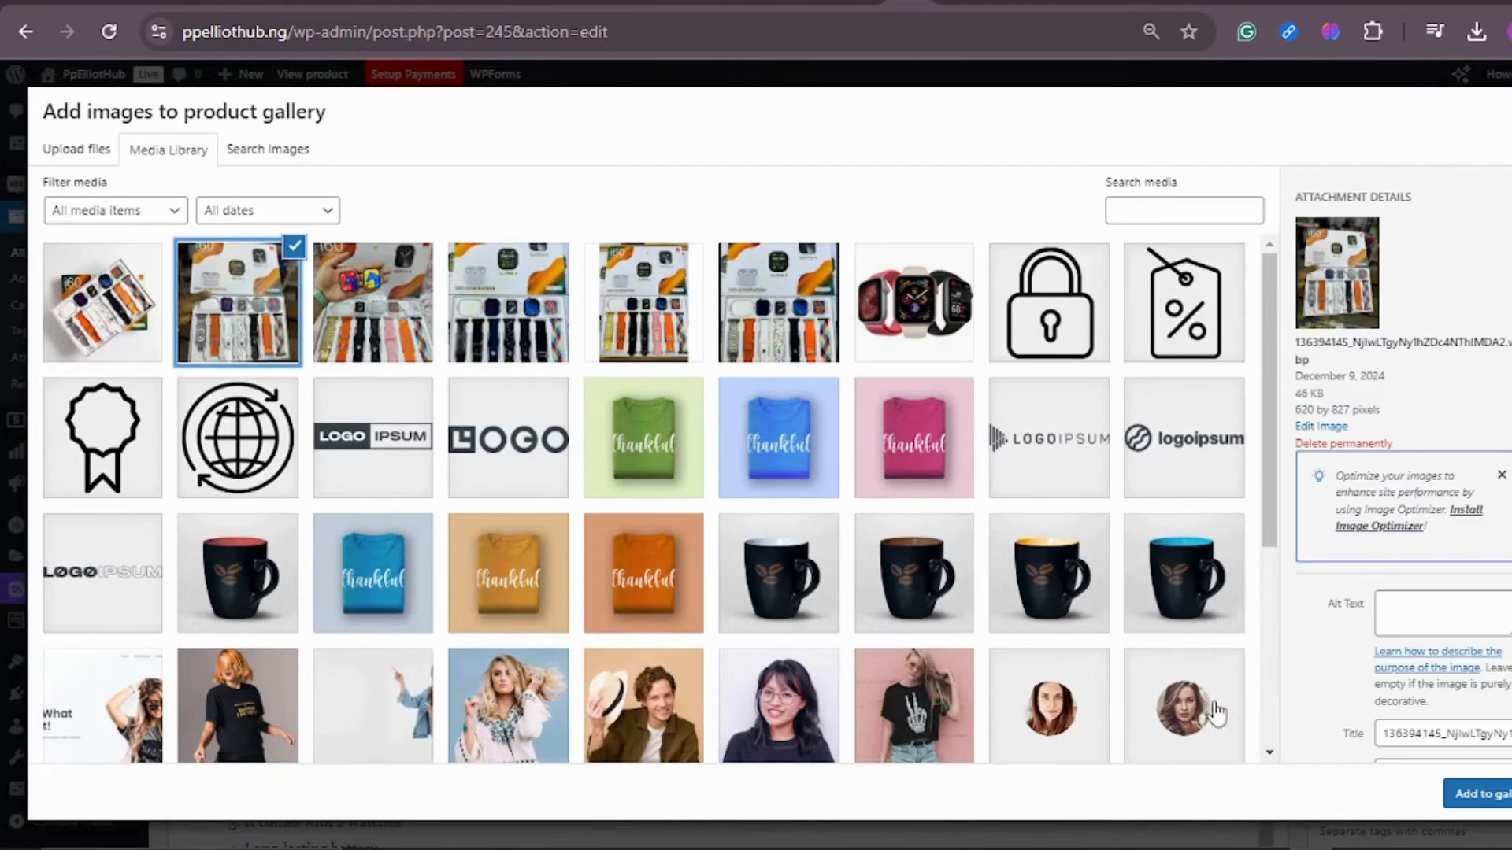
{"action": "left_click", "coordinate": [1469, 795]}
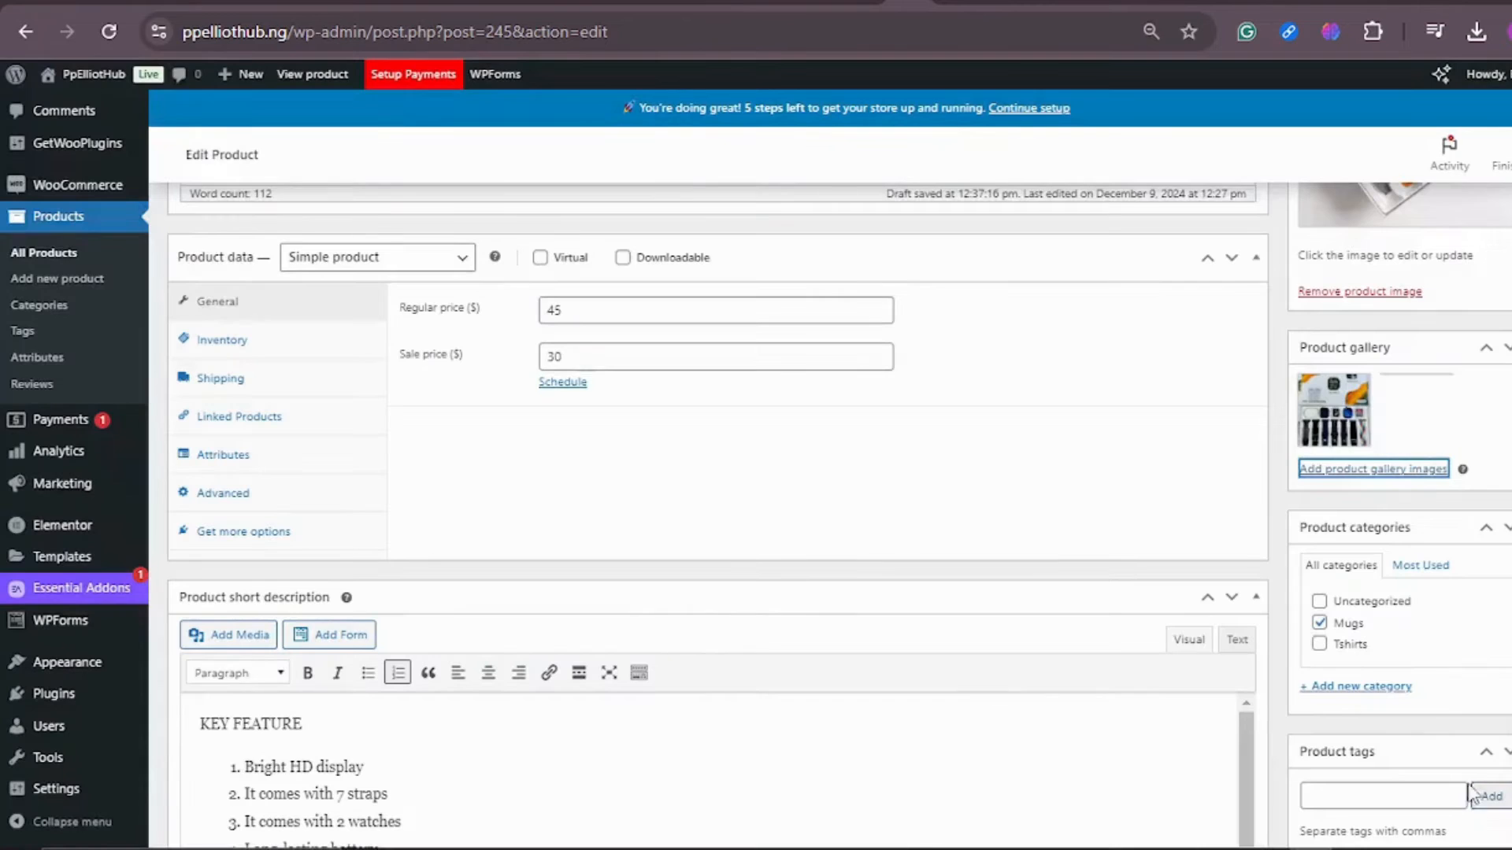
{"action": "left_click", "coordinate": [1400, 472]}
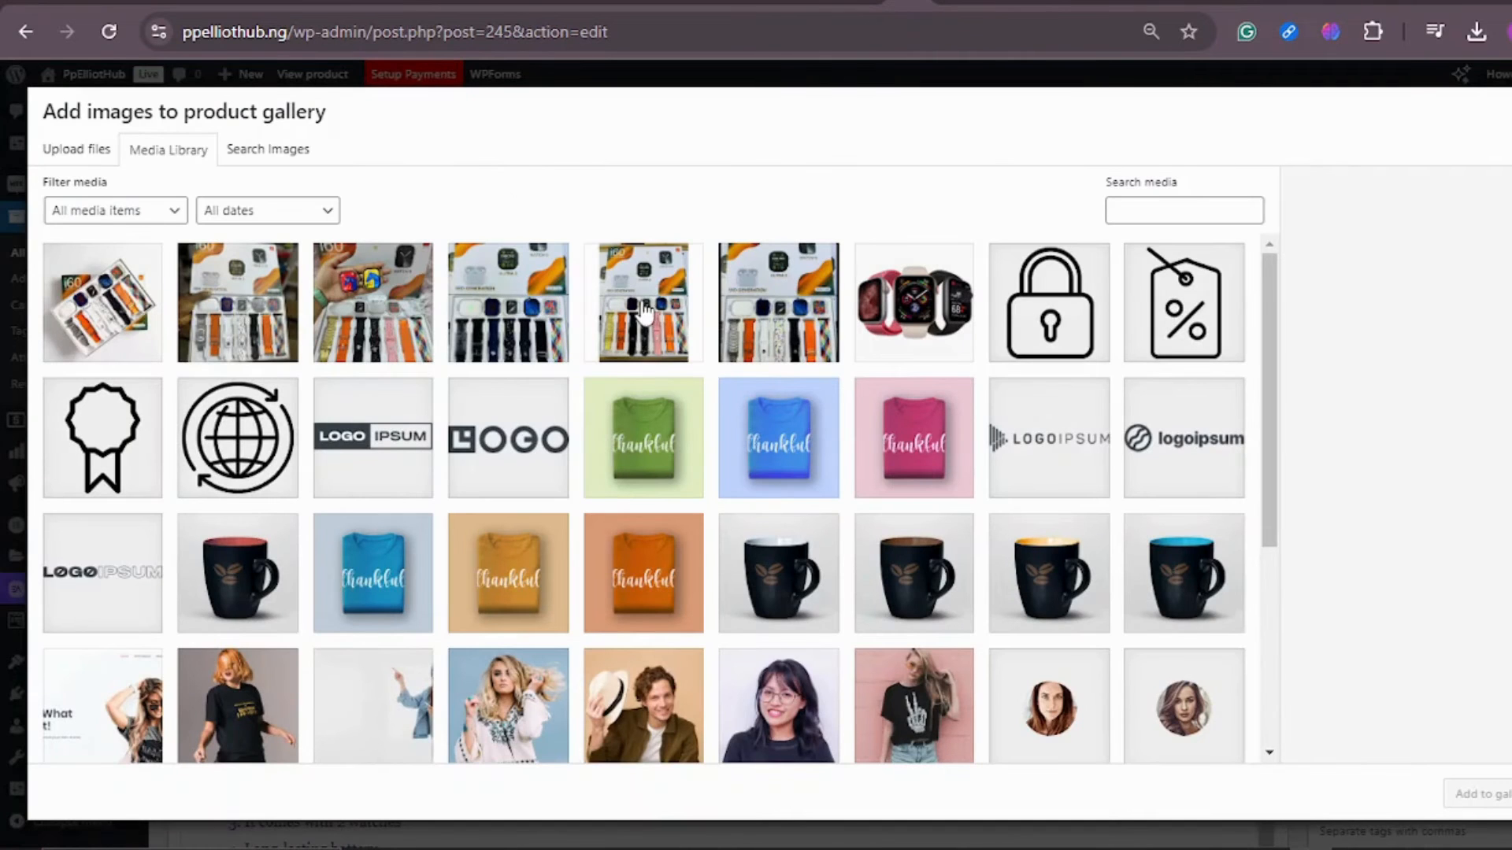
{"action": "left_click", "coordinate": [676, 315]}
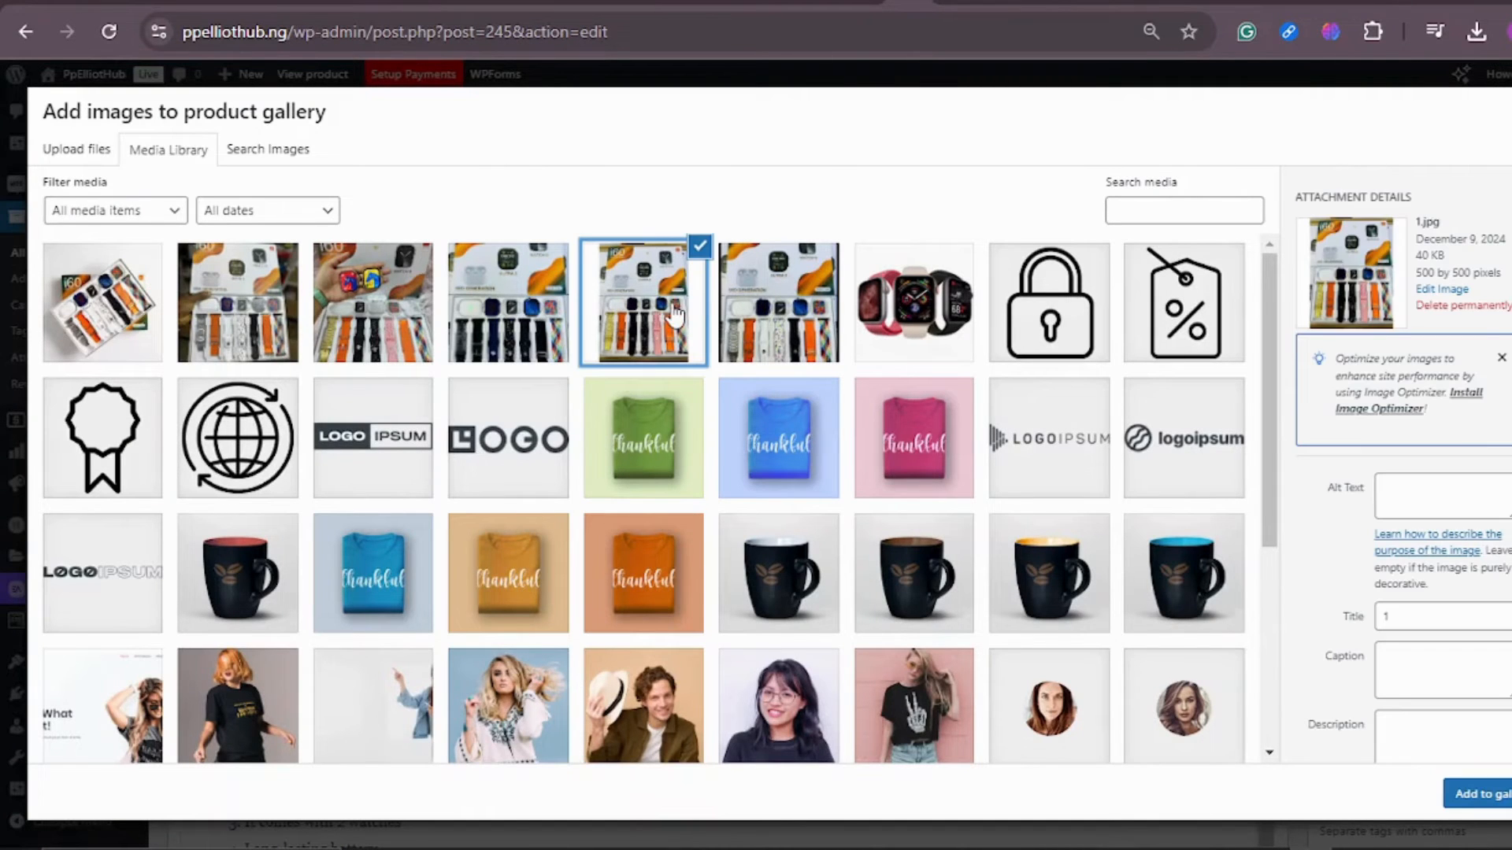
{"action": "left_click", "coordinate": [1487, 802]}
Insert an empty paragraph in the product description between the key function list and the "New i60 Suit Extreme" paragraph
{"action": "scroll", "coordinate": [945, 425], "scroll_direction": "up", "scroll_amount": 3}
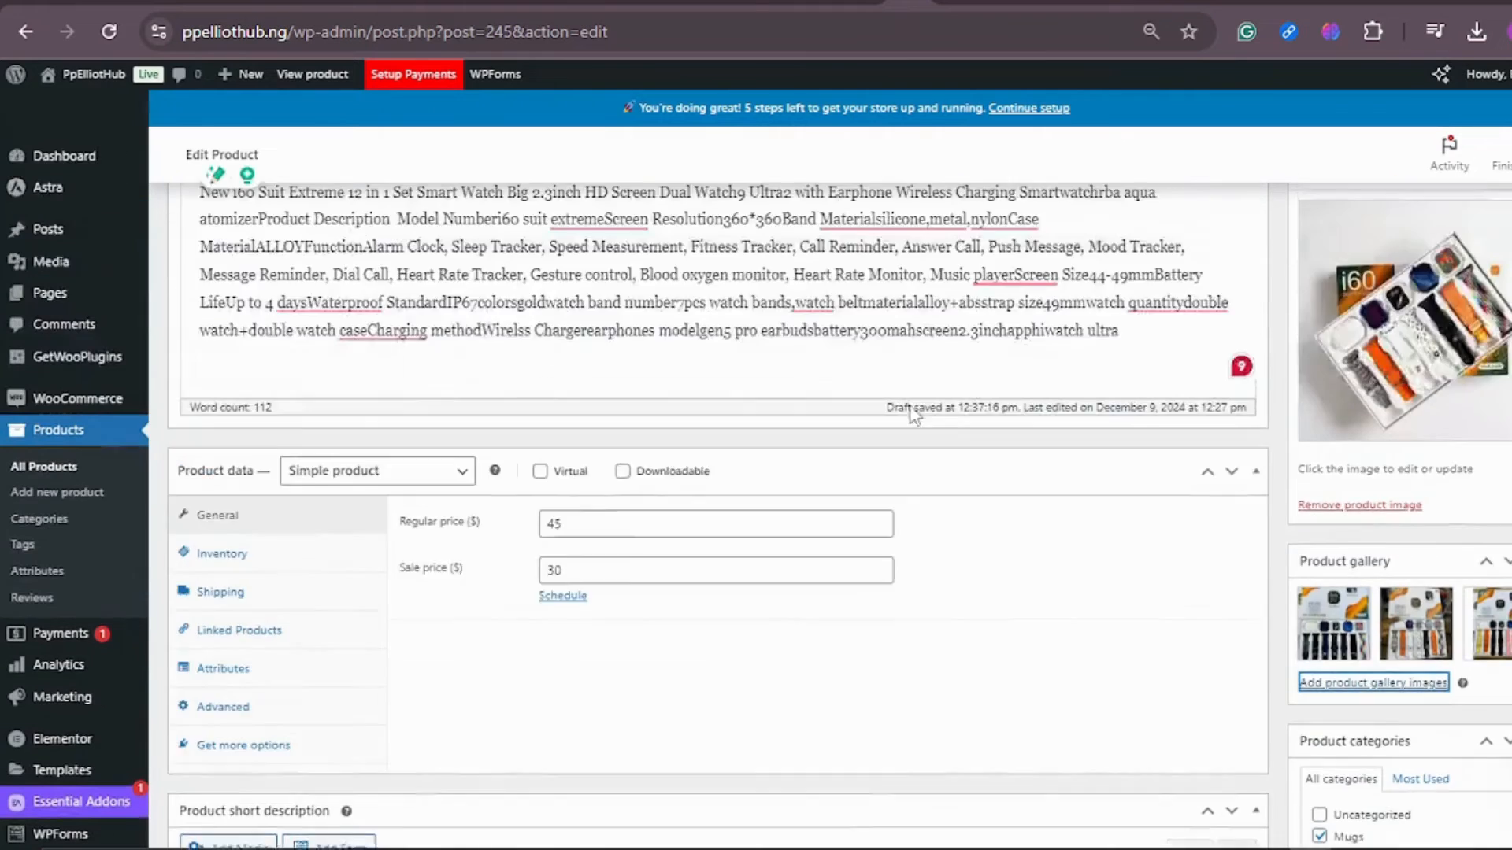
{"action": "scroll", "coordinate": [913, 415], "scroll_direction": "up", "scroll_amount": 7}
{"action": "scroll", "coordinate": [724, 402], "scroll_direction": "down", "scroll_amount": 4}
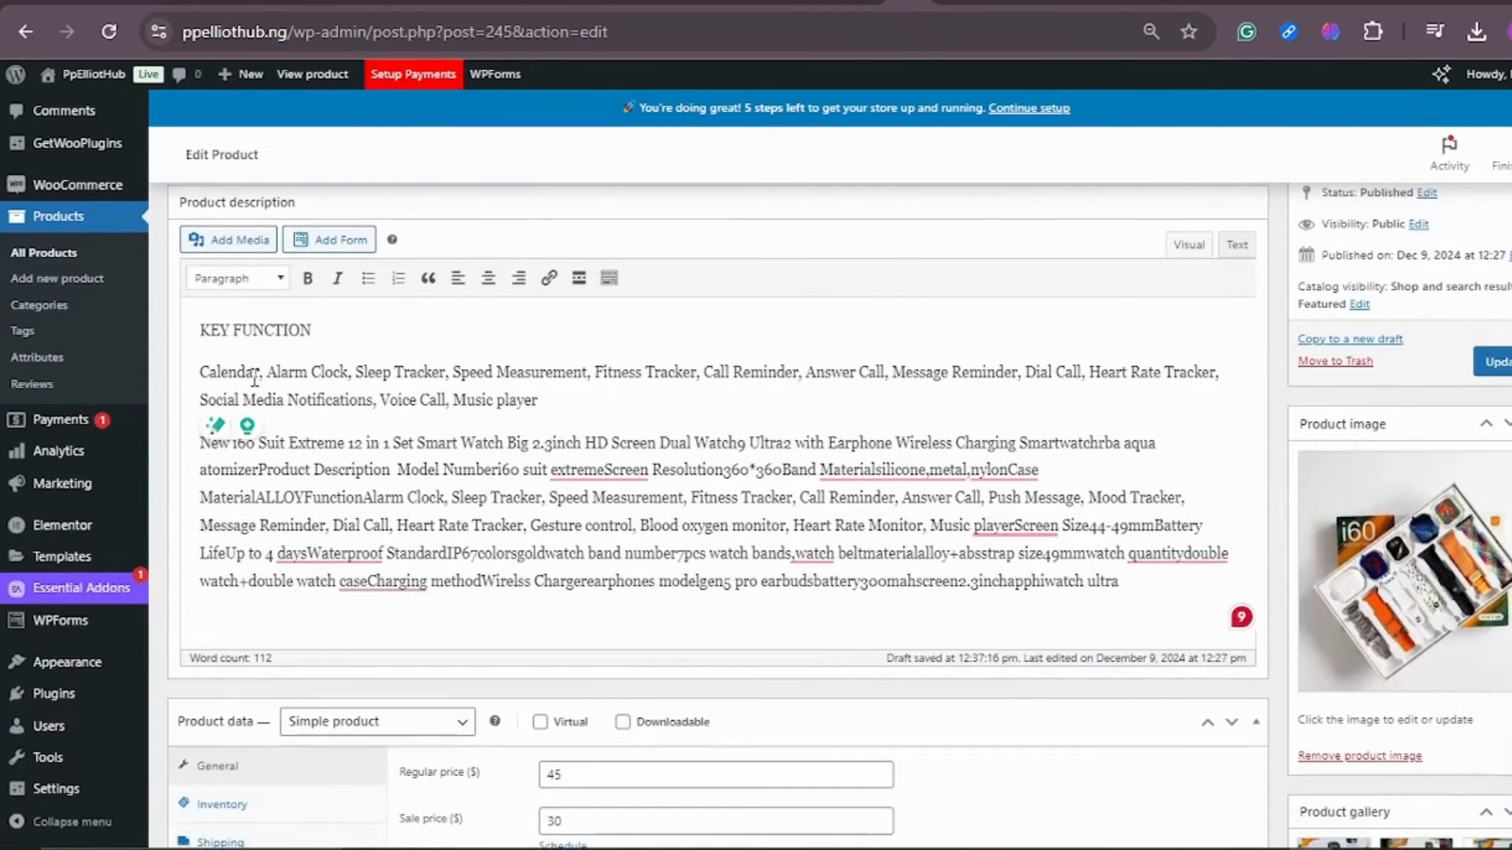
{"action": "left_click", "coordinate": [550, 405]}
{"action": "scroll", "coordinate": [555, 404], "scroll_direction": "up", "scroll_amount": 6}
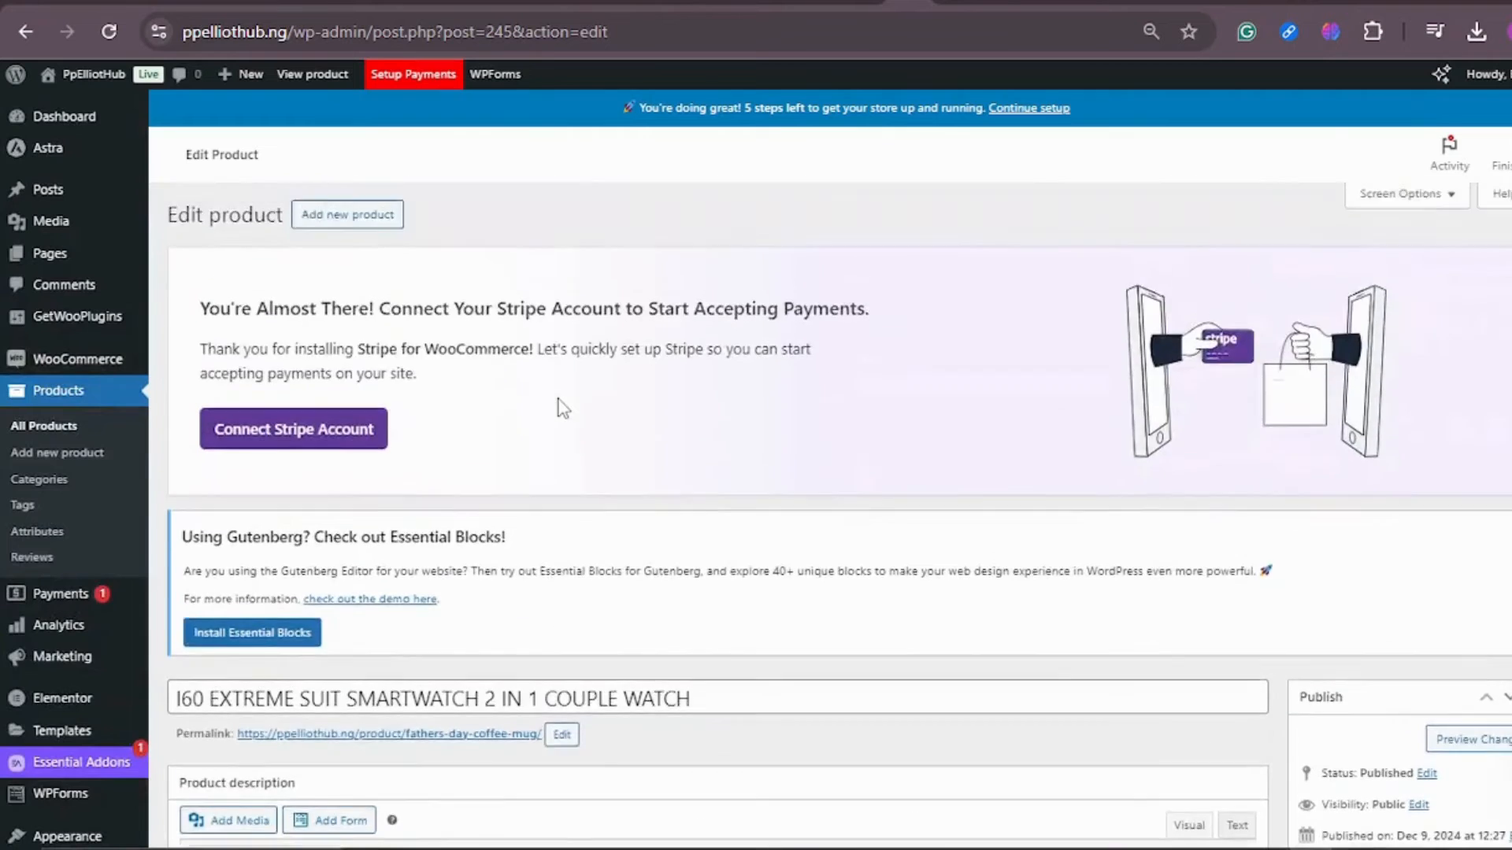
{"action": "scroll", "coordinate": [563, 408], "scroll_direction": "down", "scroll_amount": 6}
{"action": "key", "text": "Return"}
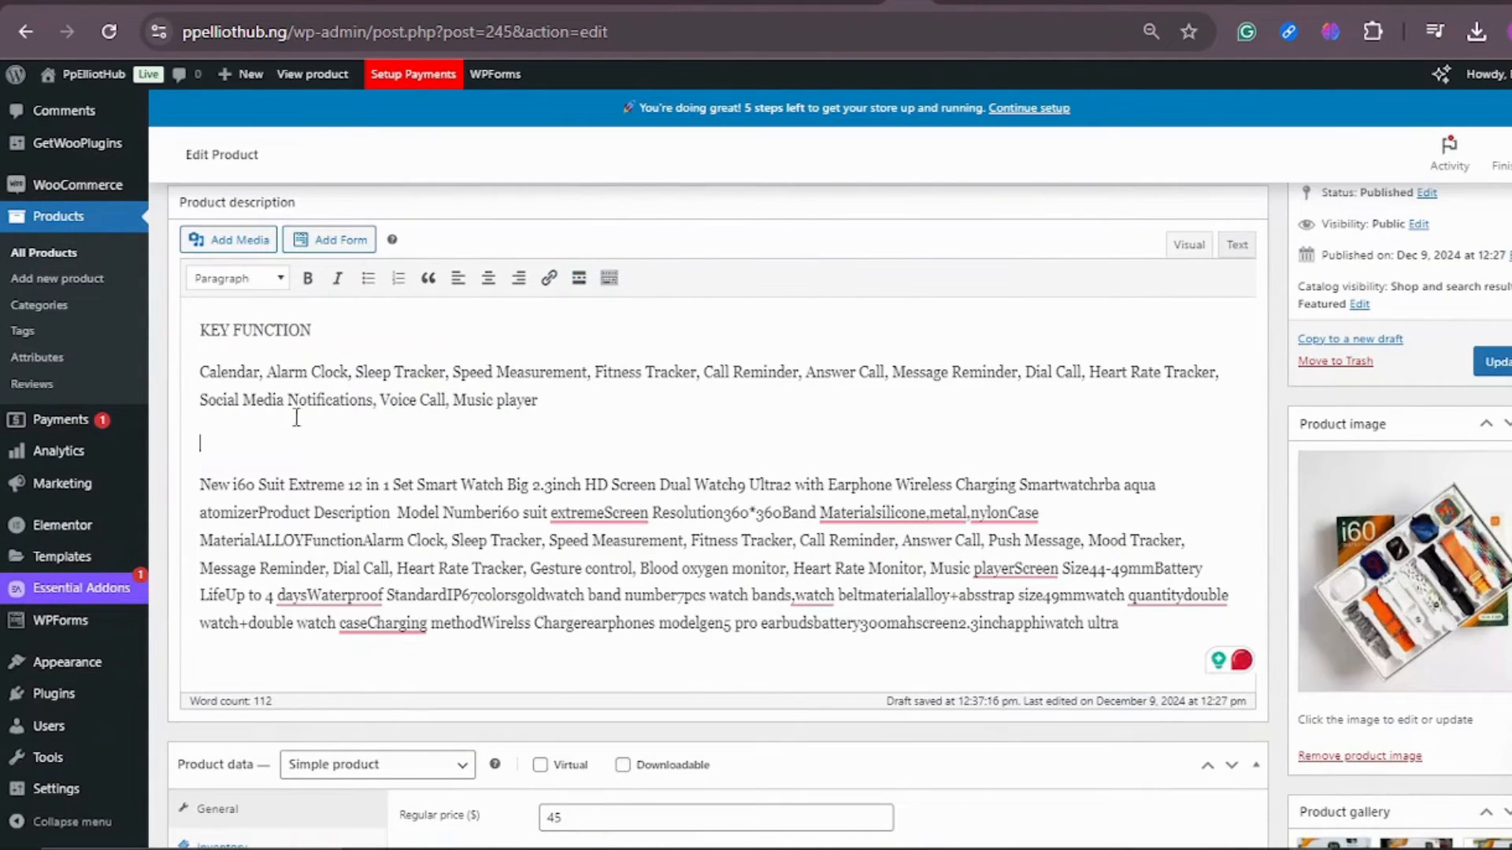
Insert the i60 photo with two watches held in a hand into the empty paragraph below the key function list
{"action": "left_click", "coordinate": [233, 240]}
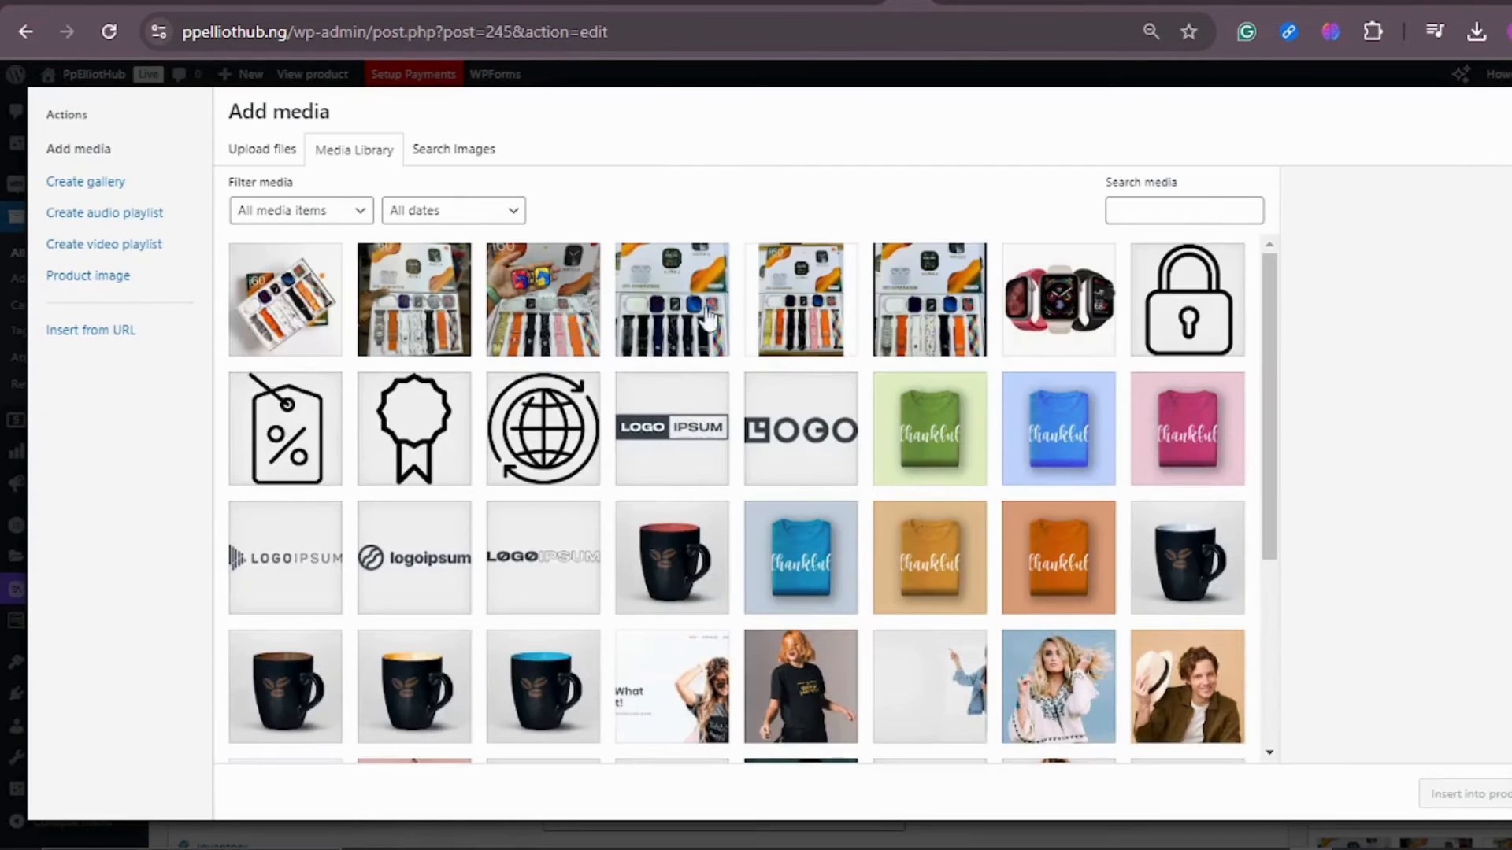
{"action": "left_click", "coordinate": [567, 307]}
{"action": "left_click", "coordinate": [1488, 799]}
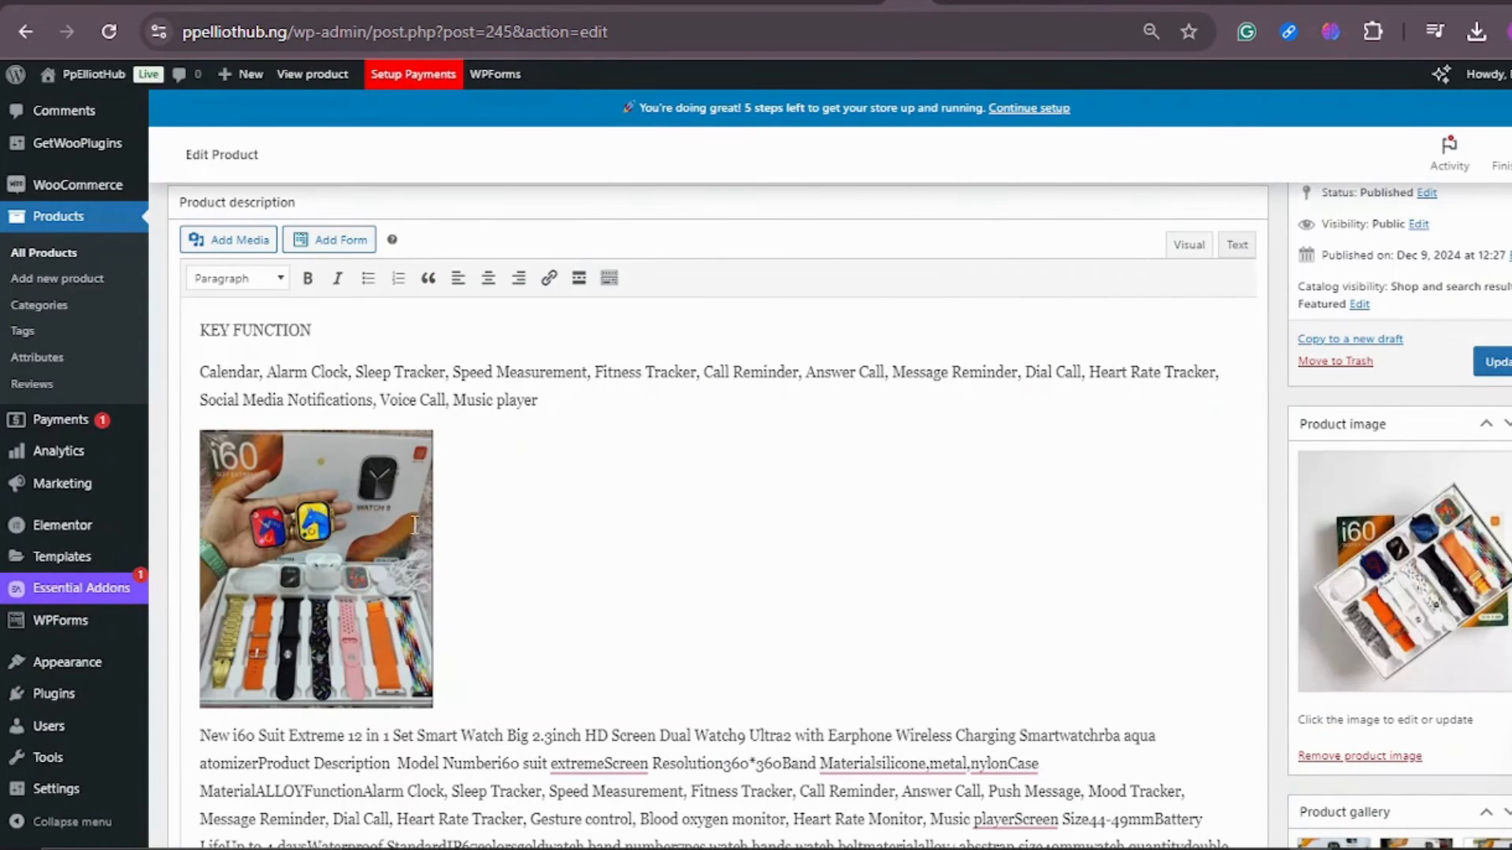
Add blank space in the product description between the "New i60 Suit Extreme" text and the line starting with "MaterialALLOYFunction"
{"action": "scroll", "coordinate": [611, 478], "scroll_direction": "down", "scroll_amount": 1}
{"action": "scroll", "coordinate": [611, 478], "scroll_direction": "down", "scroll_amount": 3}
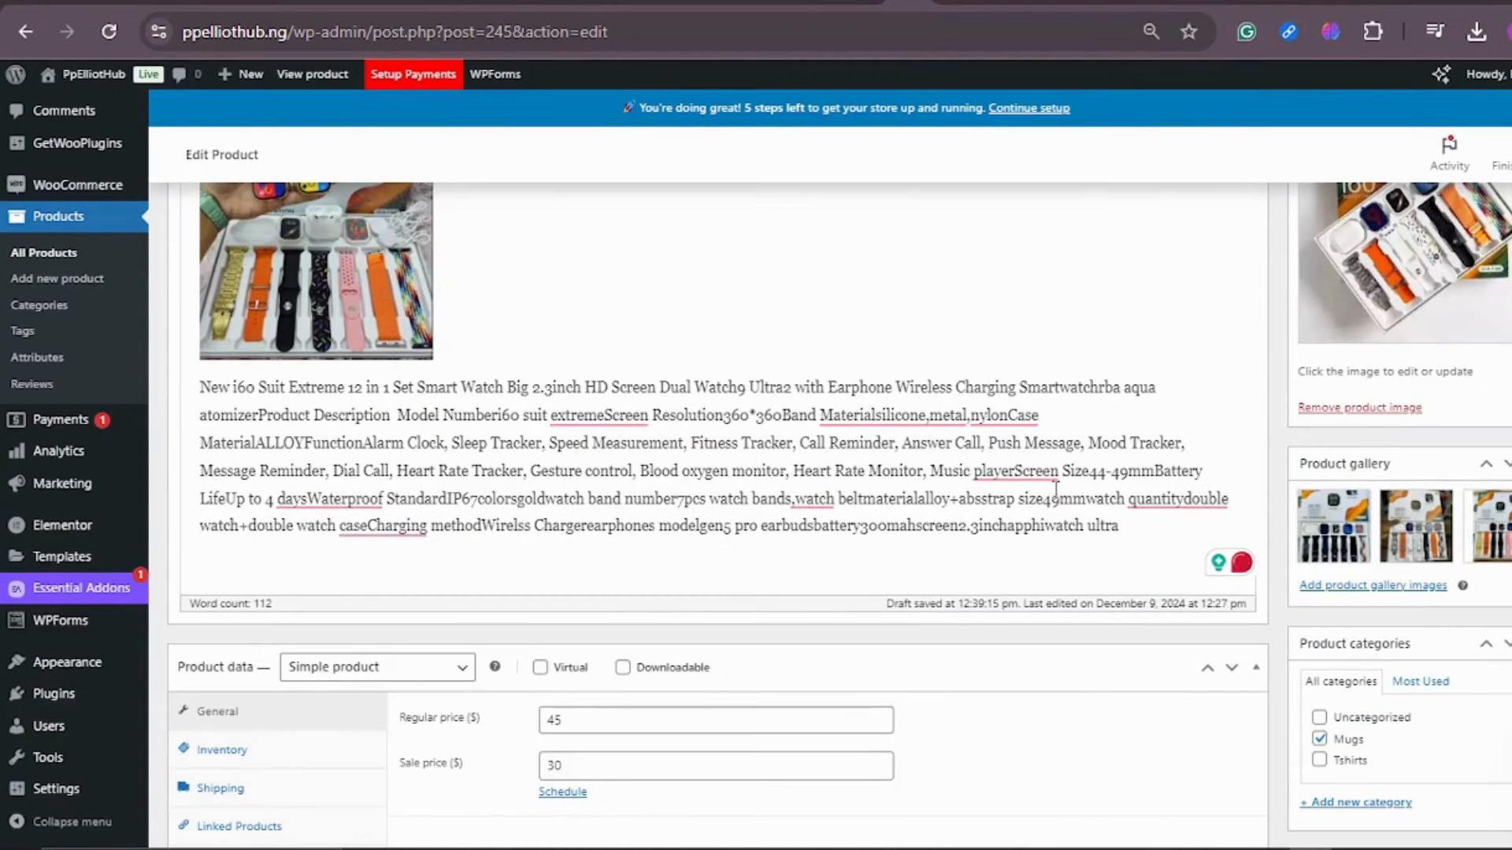
{"action": "left_click", "coordinate": [1137, 531]}
{"action": "left_click", "coordinate": [1084, 411]}
{"action": "key", "text": "Return"}
{"action": "key", "text": "Return"}
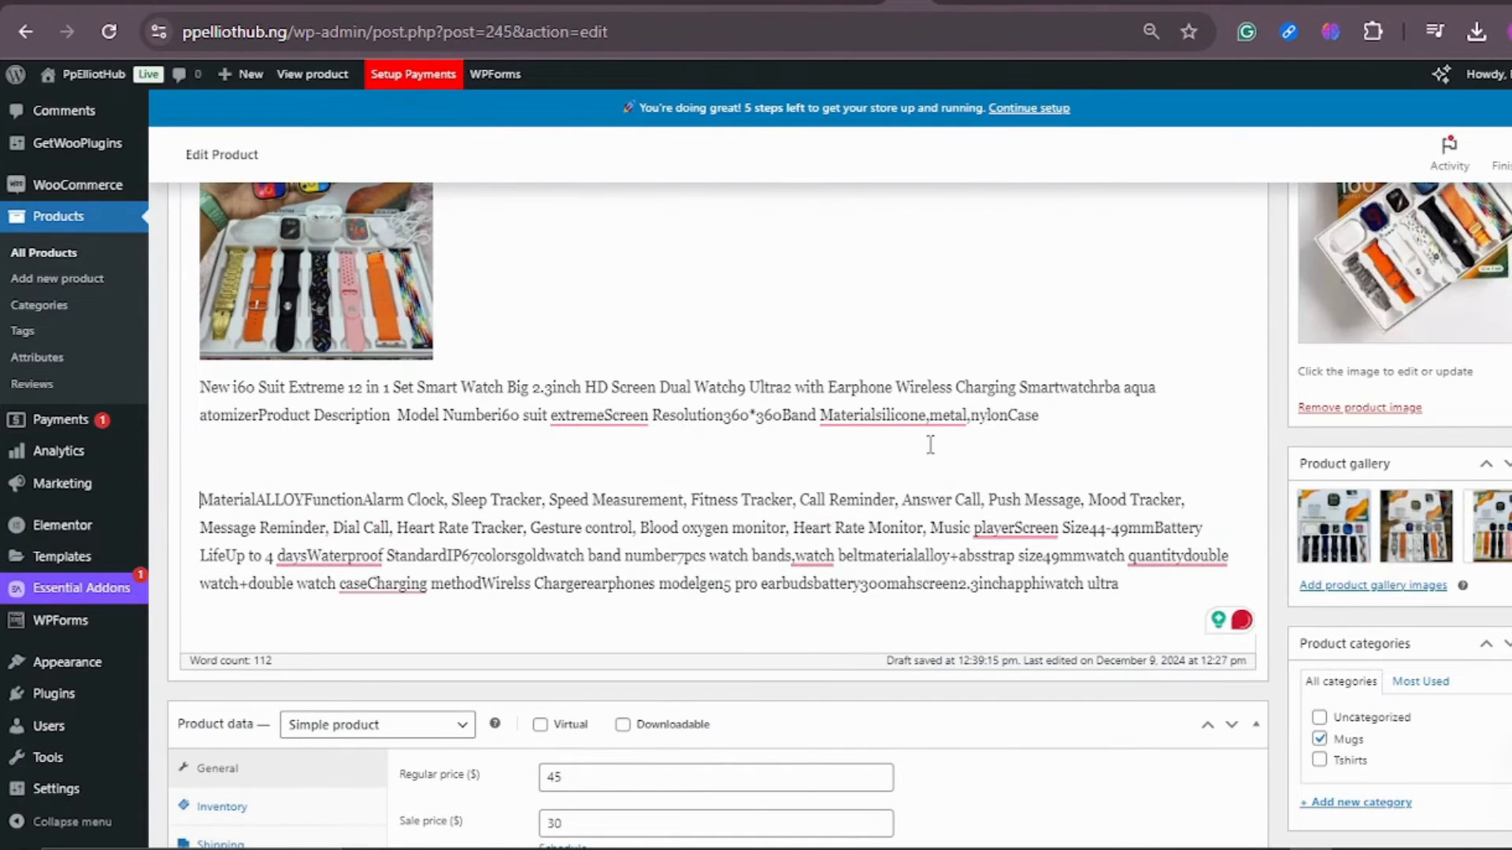
Upload the three .avif smartwatch feature images from the Downloads folder and insert them all in the blank space above "MaterialALLOYFunction"
{"action": "scroll", "coordinate": [258, 191], "scroll_direction": "up", "scroll_amount": 5}
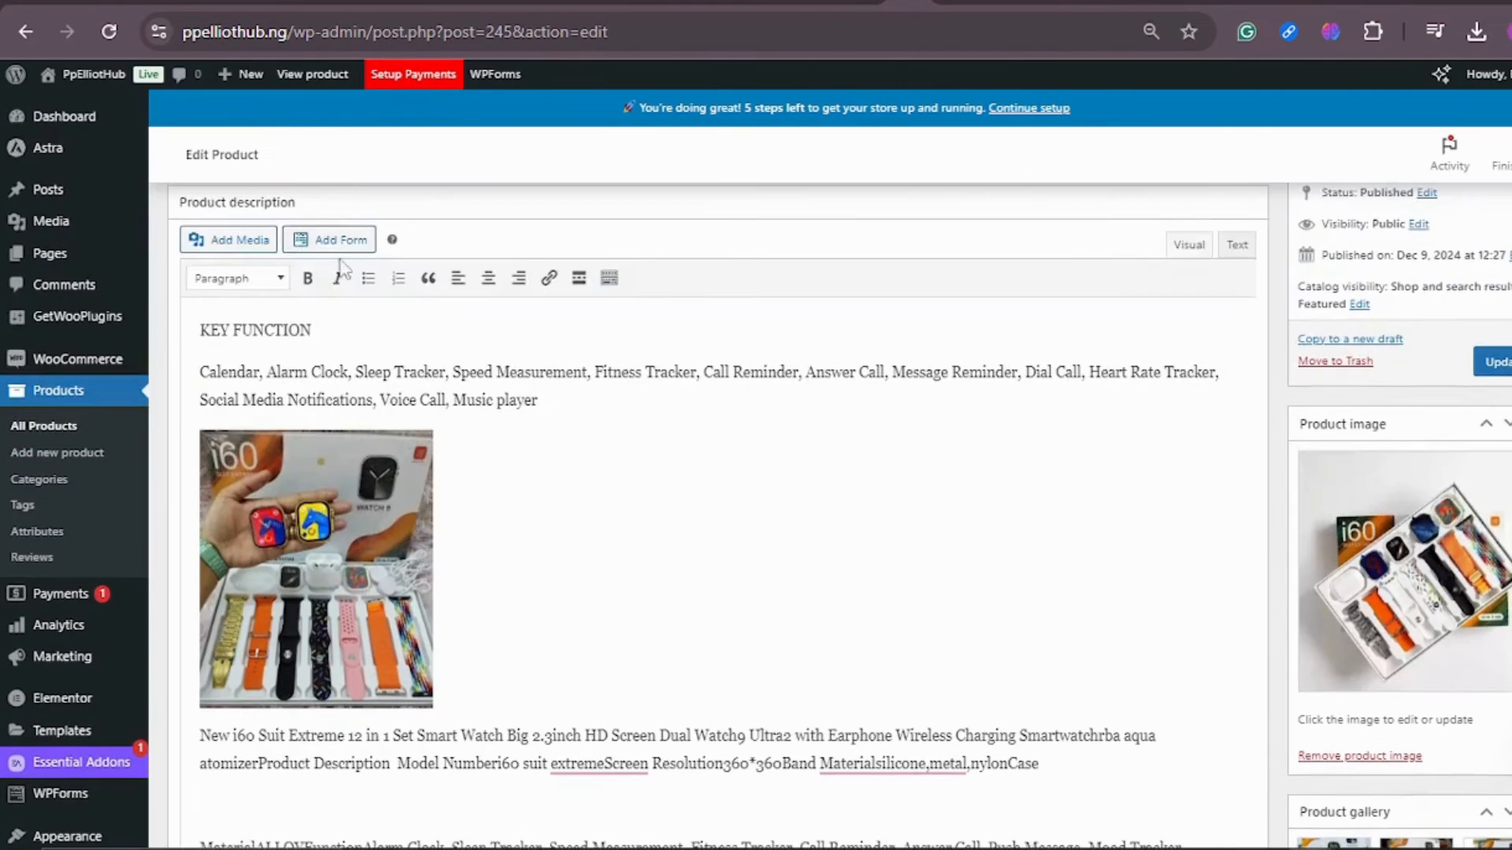
{"action": "left_click", "coordinate": [236, 240]}
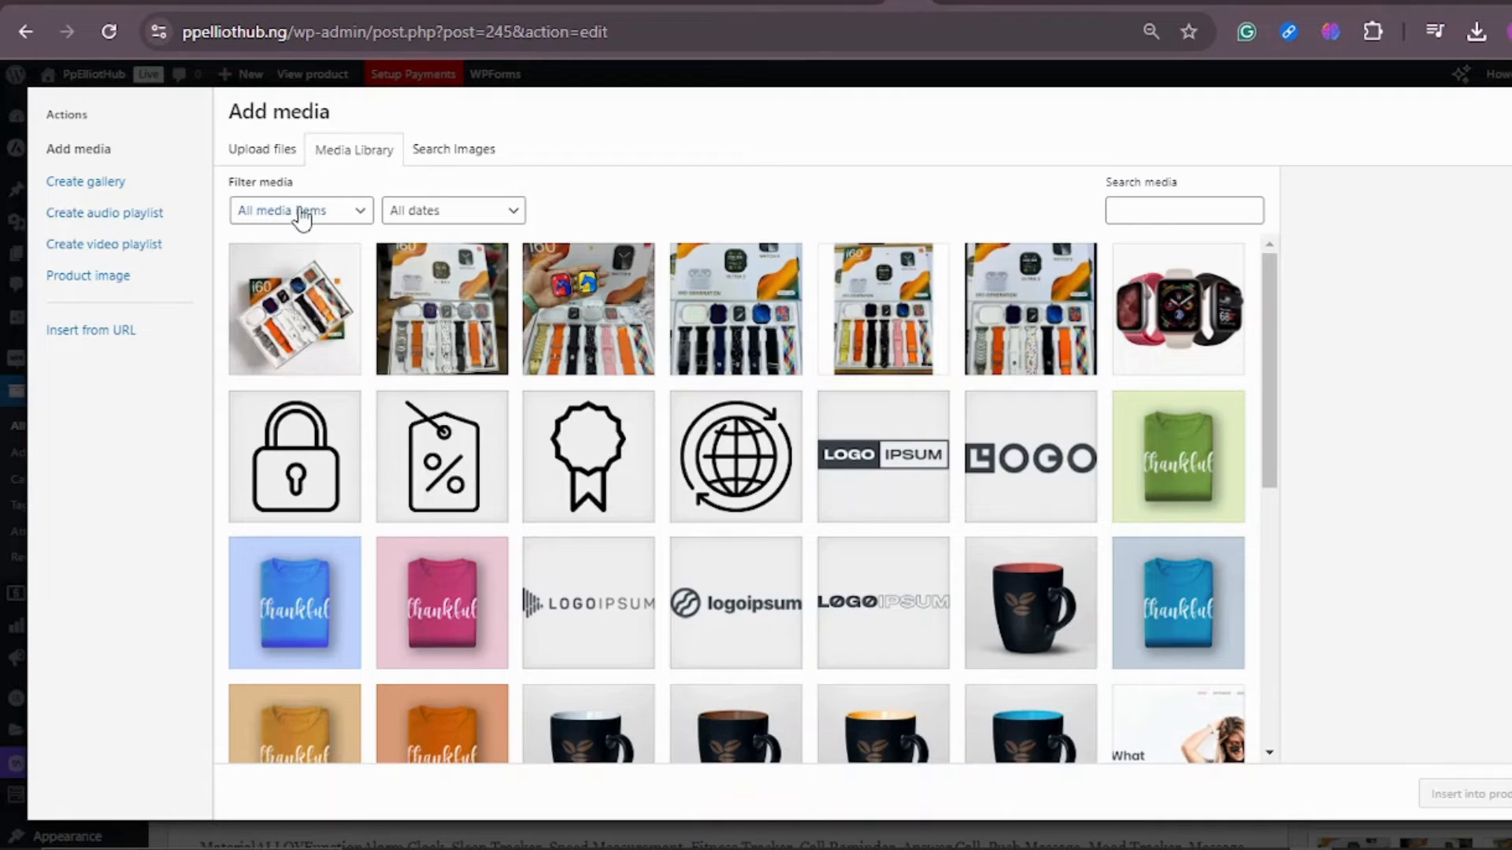
{"action": "left_click", "coordinate": [261, 150]}
{"action": "left_click", "coordinate": [860, 447]}
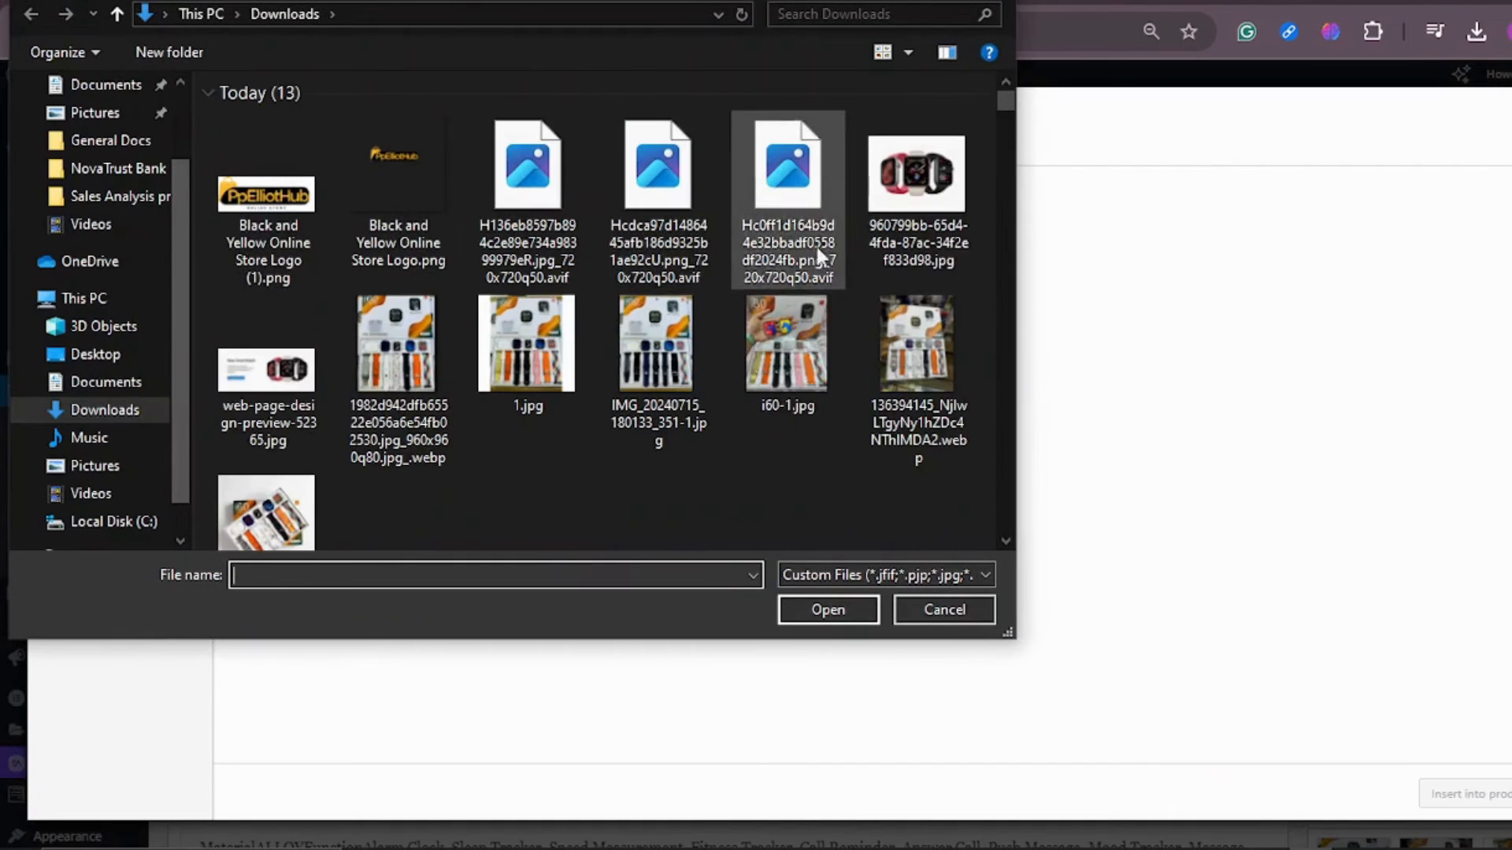
{"action": "left_click", "coordinate": [529, 154]}
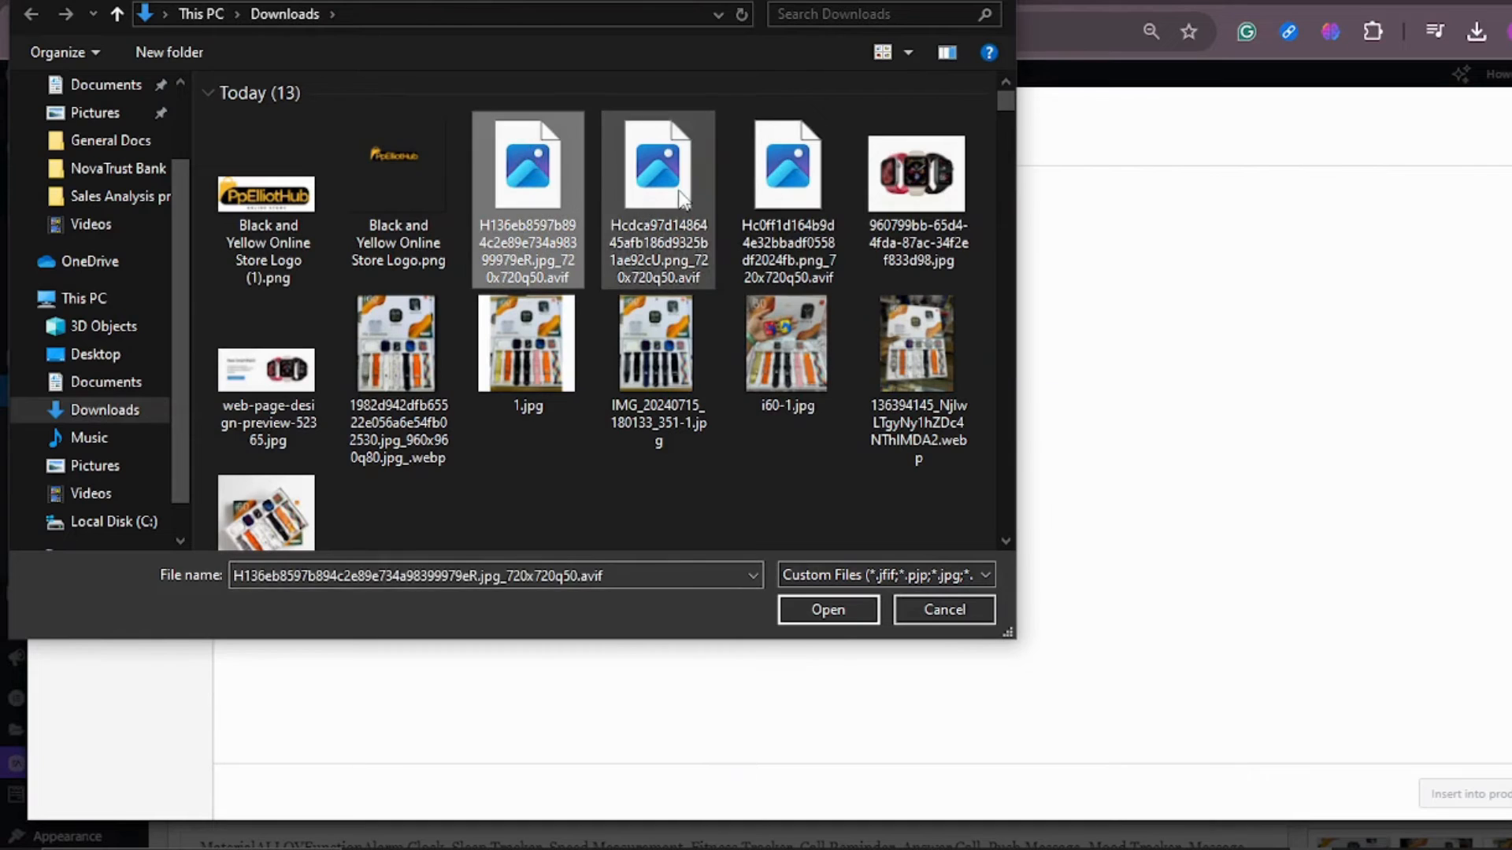
{"action": "left_click", "coordinate": [658, 165], "text": "ctrl"}
{"action": "left_click", "coordinate": [787, 165], "text": "ctrl"}
{"action": "left_click", "coordinate": [844, 607]}
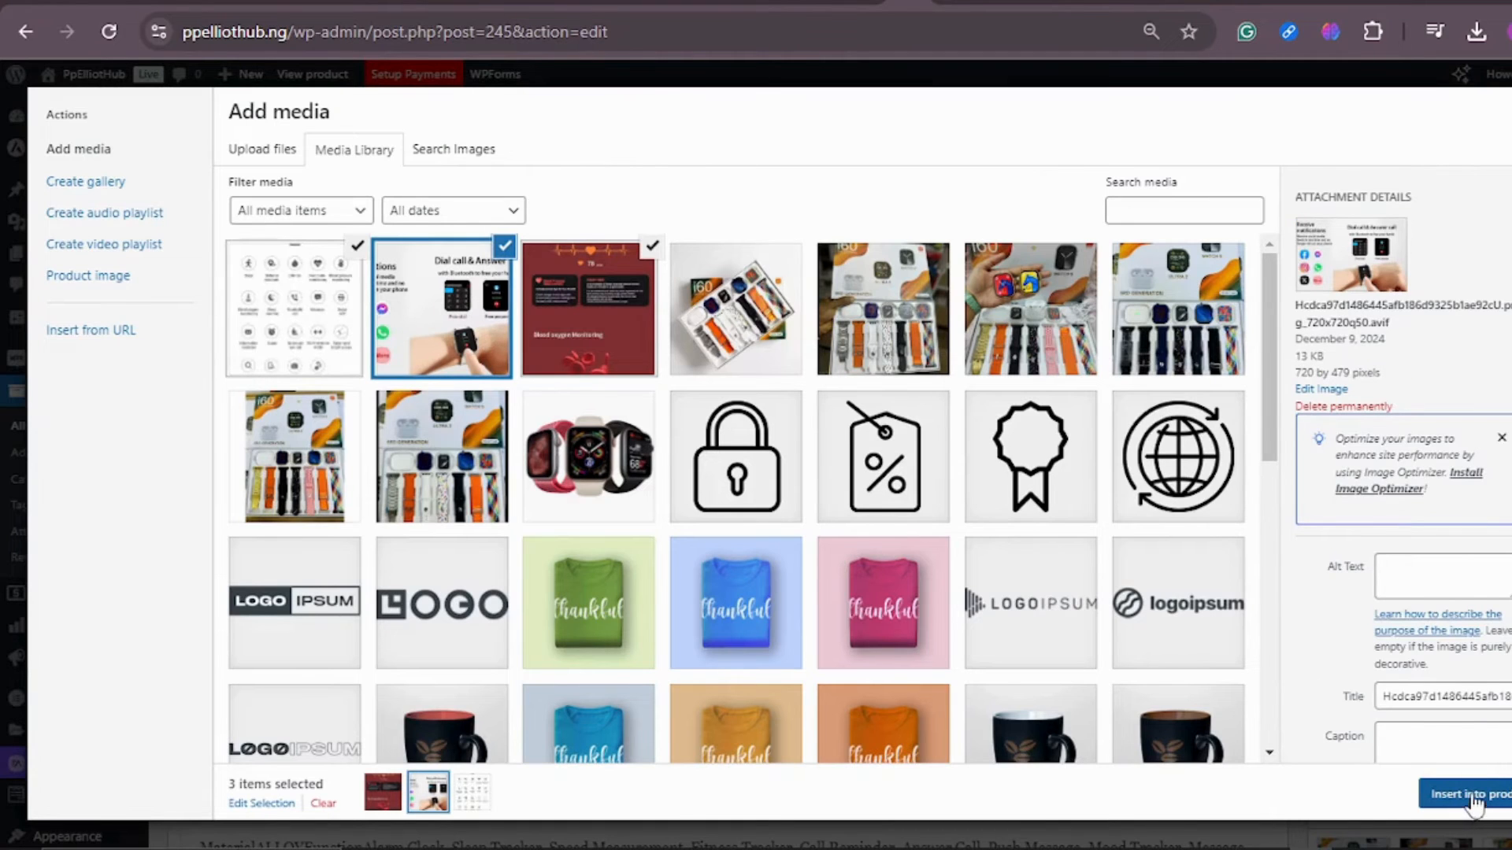
{"action": "left_click", "coordinate": [1473, 797]}
{"action": "scroll", "coordinate": [927, 370], "scroll_direction": "down", "scroll_amount": 10}
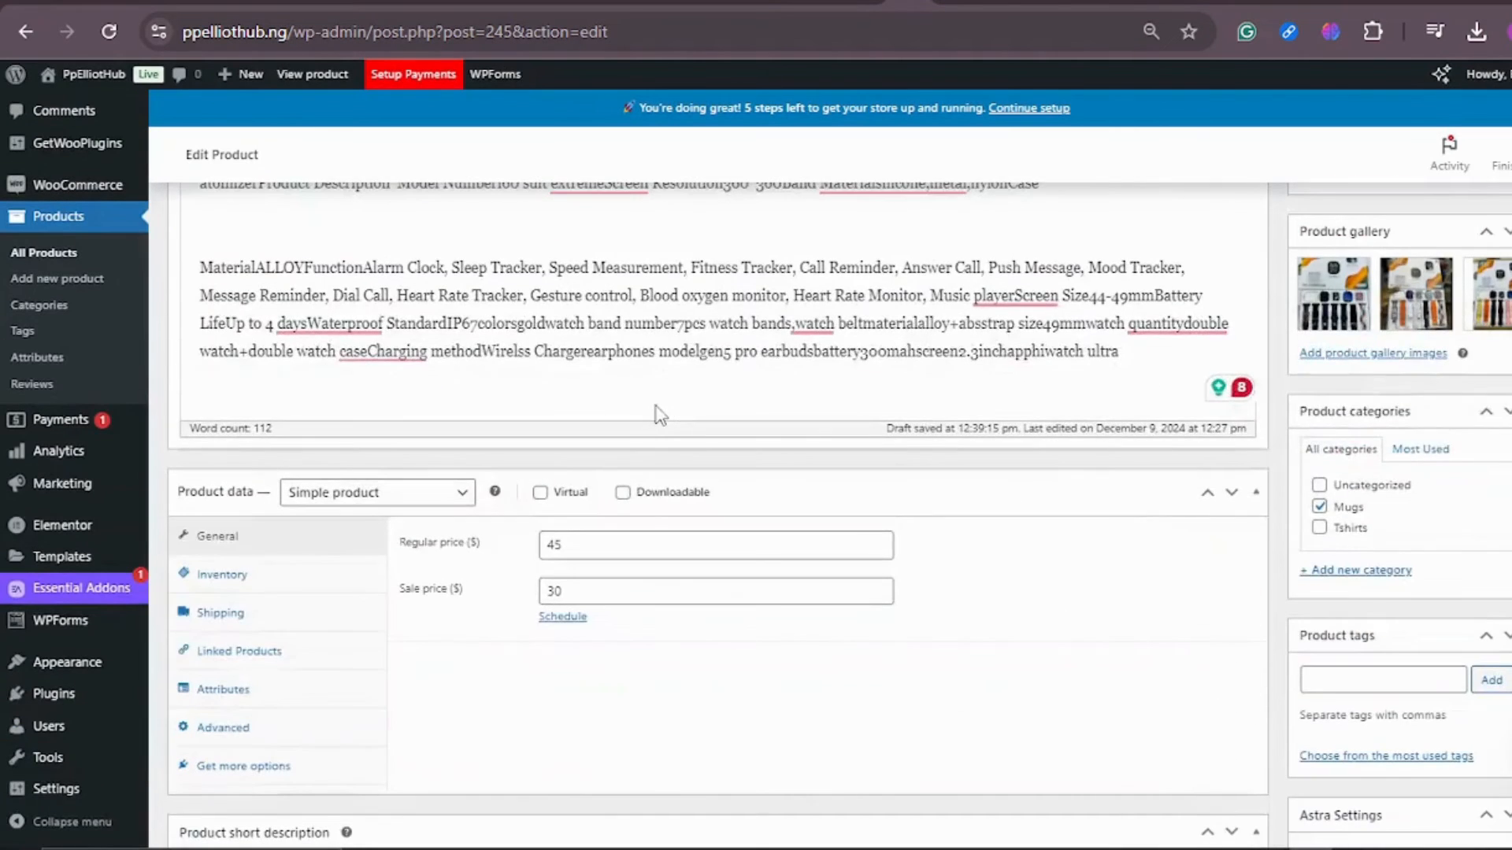
{"action": "scroll", "coordinate": [455, 417], "scroll_direction": "up", "scroll_amount": 6}
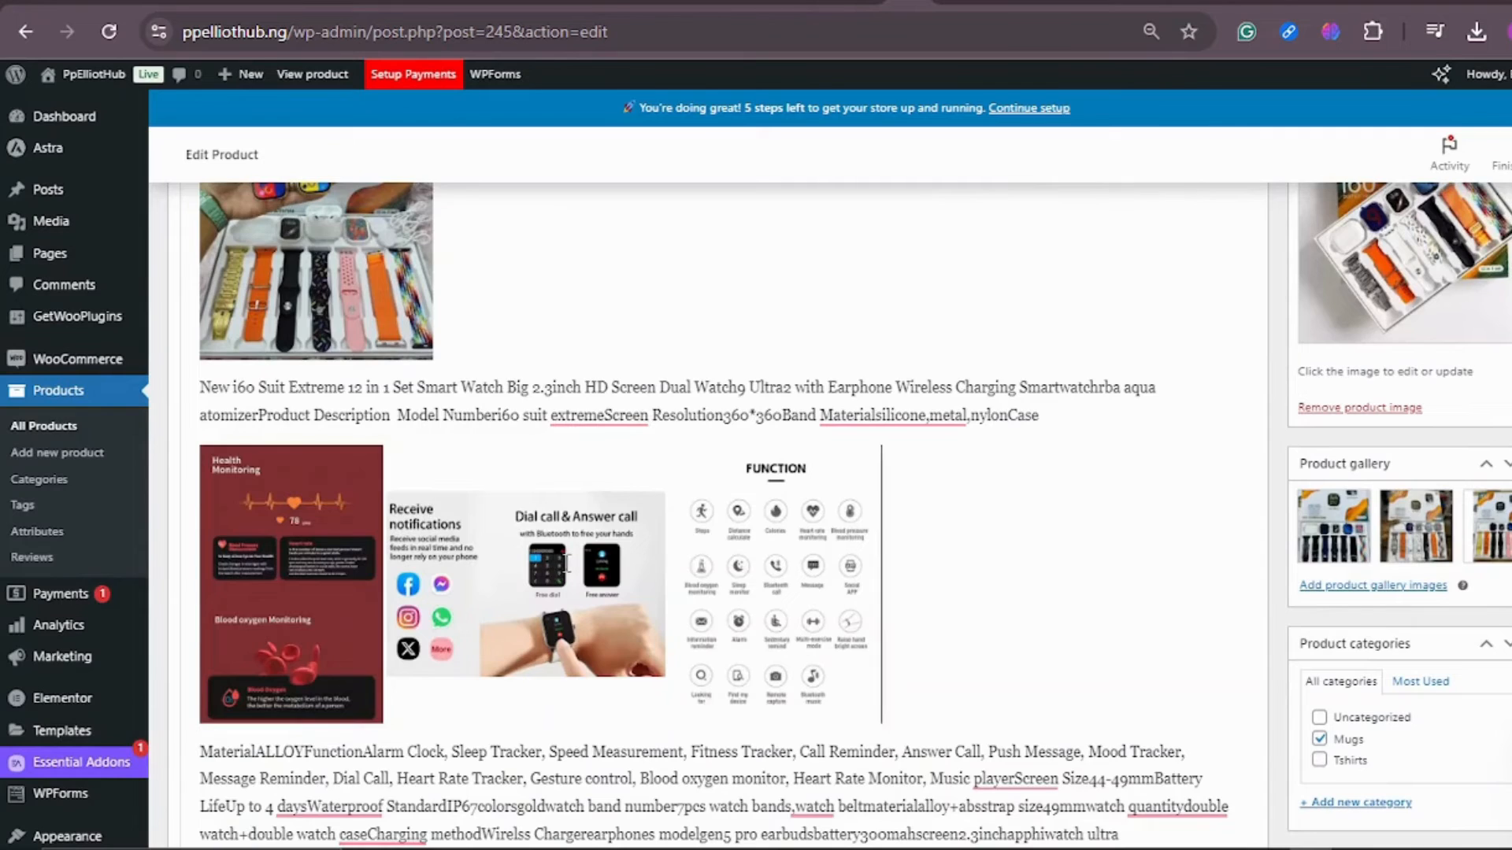
{"action": "scroll", "coordinate": [571, 551], "scroll_direction": "down", "scroll_amount": 3}
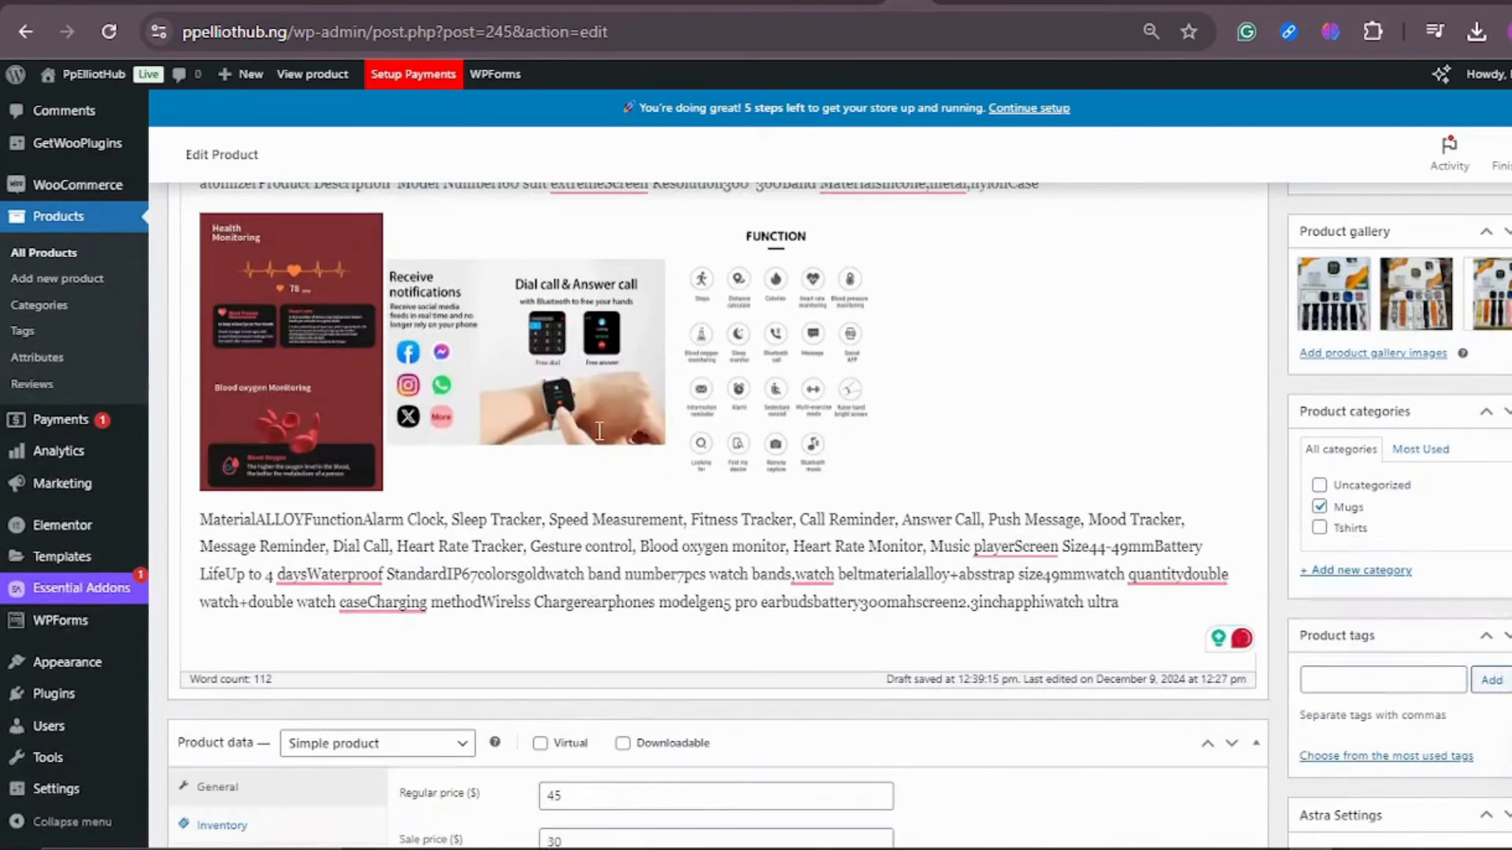
Remove the FUNCTION chart and the red Health Monitoring image from the description, keeping only the "Dial call & Answer call" image
{"action": "left_click", "coordinate": [688, 335]}
{"action": "left_click", "coordinate": [850, 186]}
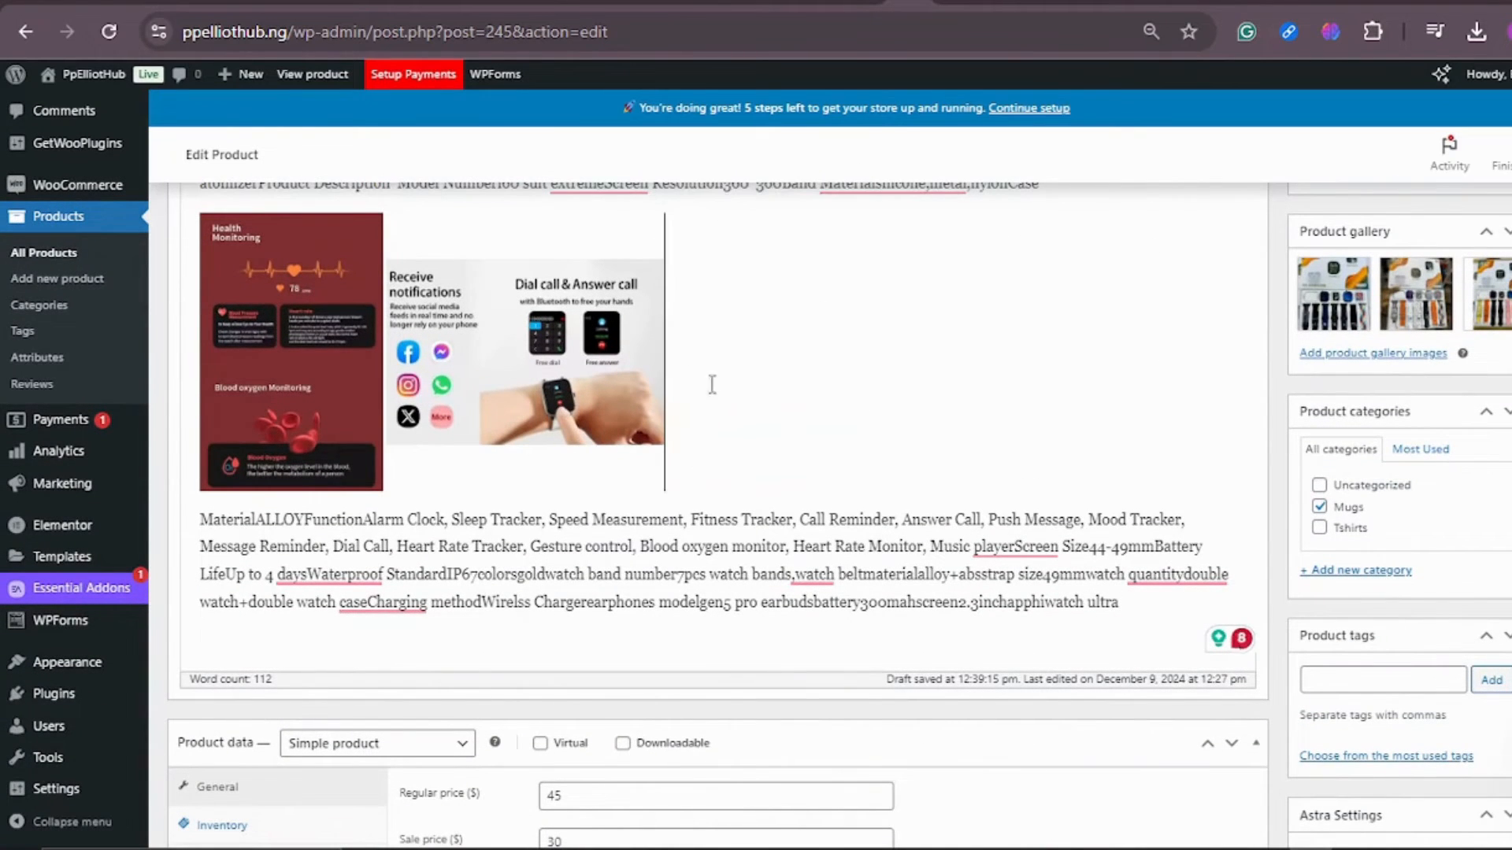
{"action": "left_click", "coordinate": [314, 337]}
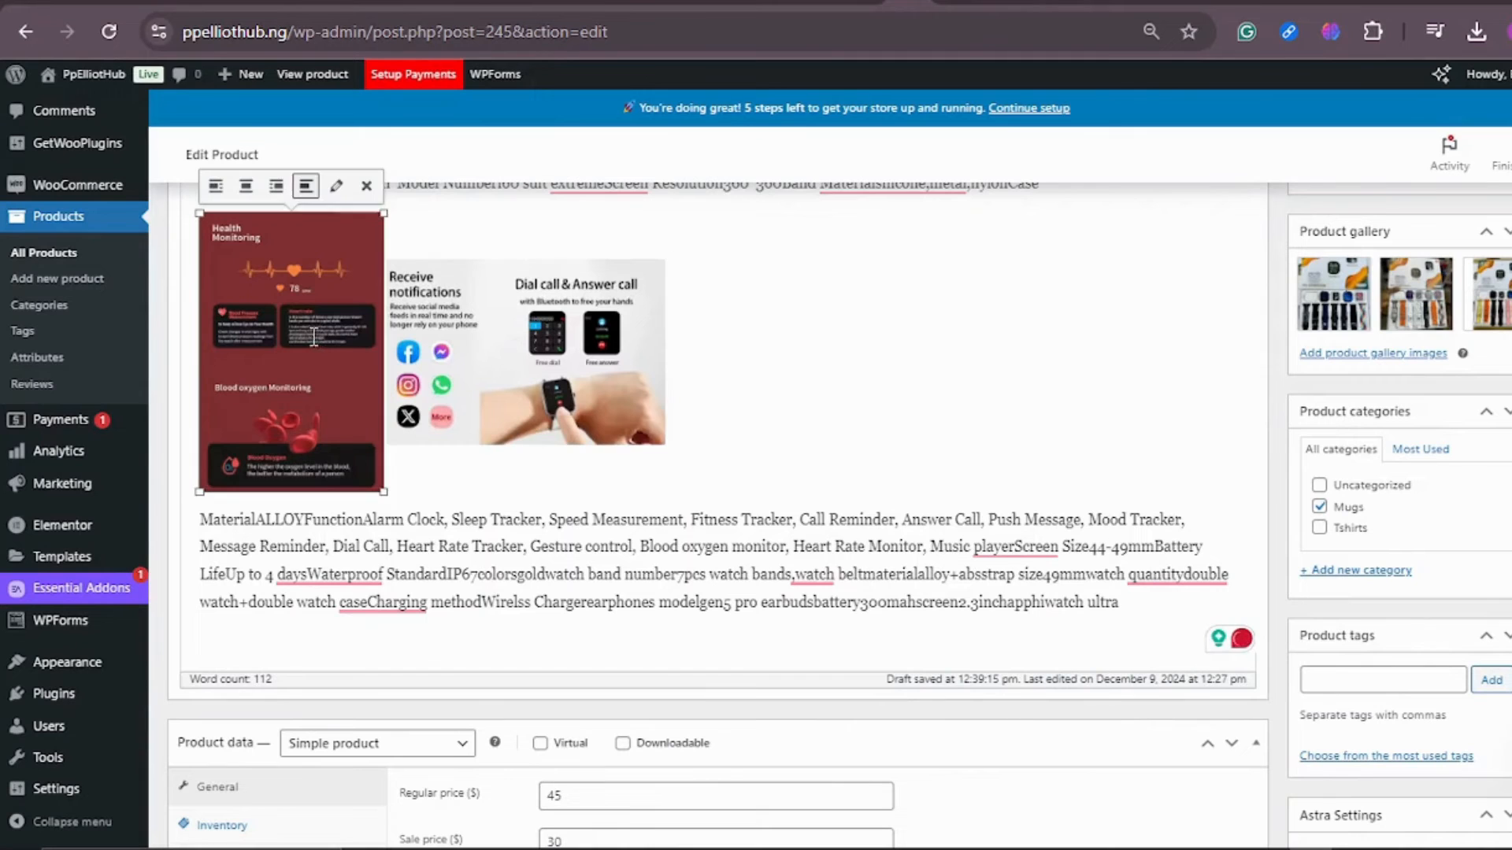
{"action": "left_click", "coordinate": [366, 186]}
{"action": "scroll", "coordinate": [302, 287], "scroll_direction": "up", "scroll_amount": 10}
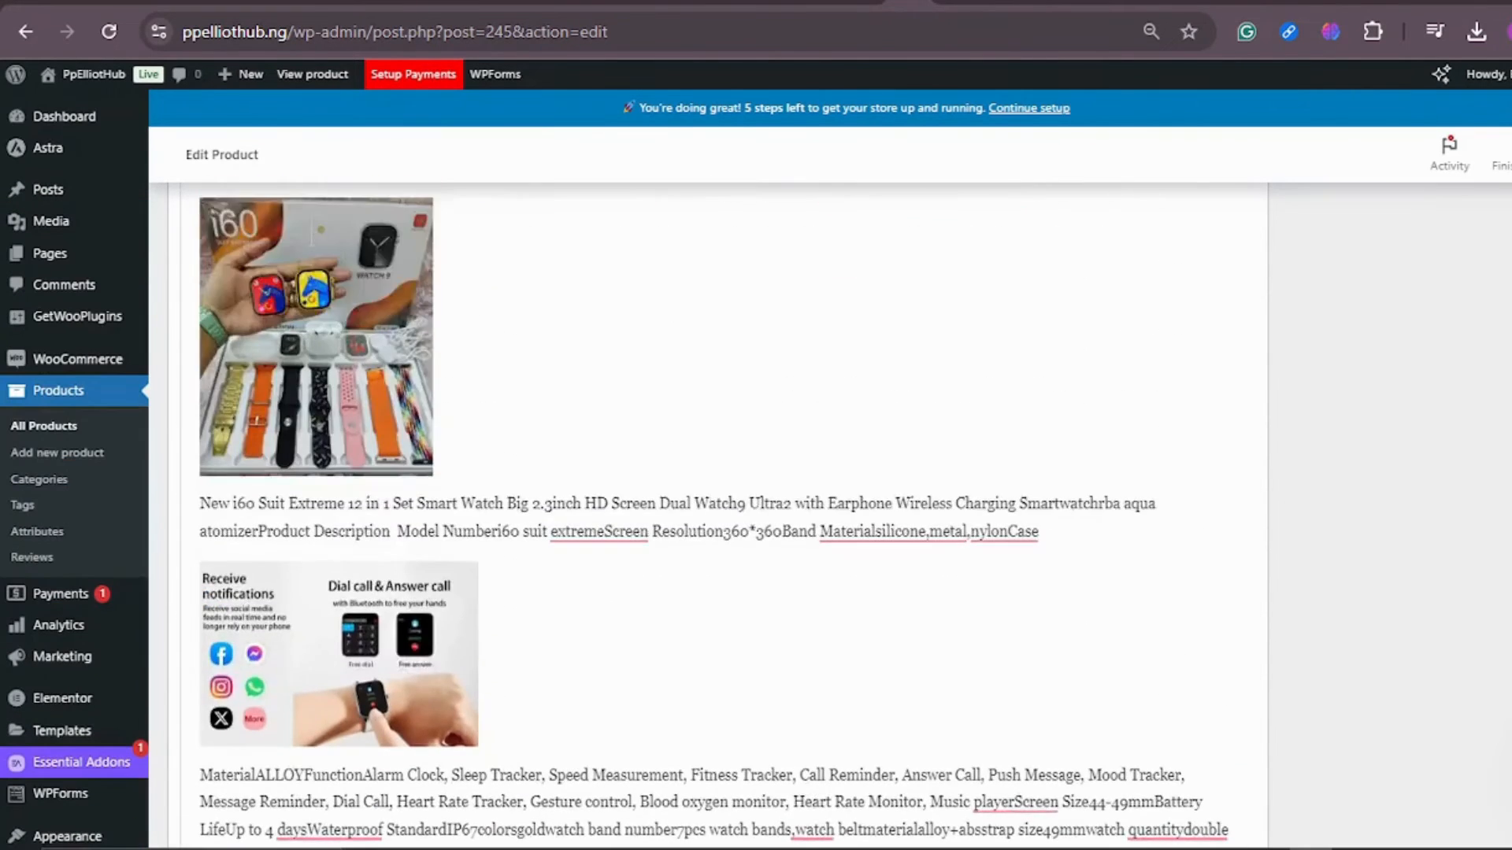
{"action": "scroll", "coordinate": [302, 288], "scroll_direction": "up", "scroll_amount": 4}
{"action": "scroll", "coordinate": [252, 260], "scroll_direction": "down", "scroll_amount": 6}
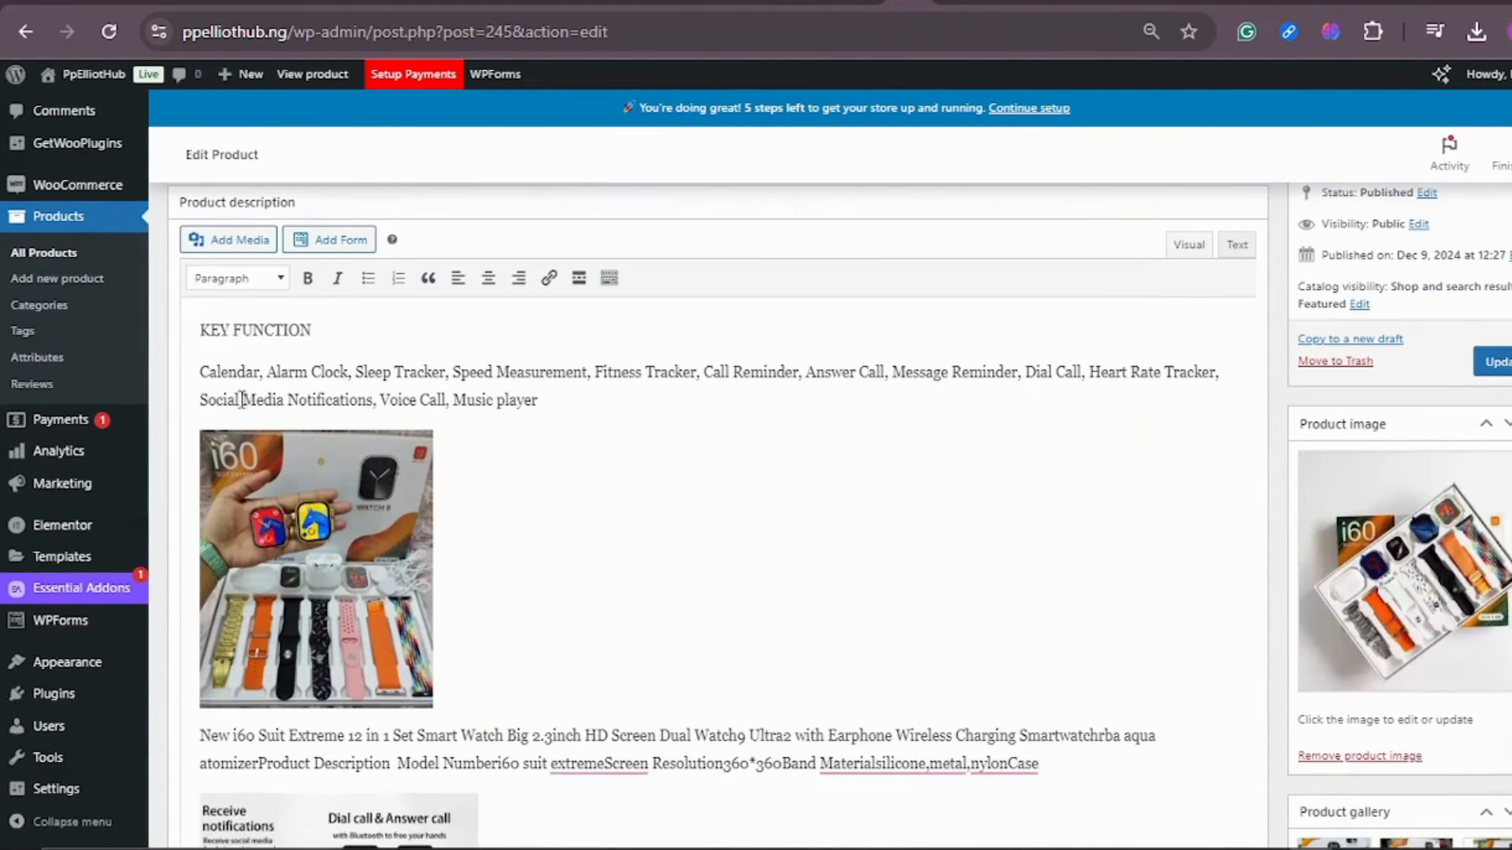
Insert the FUNCTION icon chart from the Media Library at the end of the product description, below the last text paragraph
{"action": "left_click", "coordinate": [223, 244]}
{"action": "left_click", "coordinate": [353, 318]}
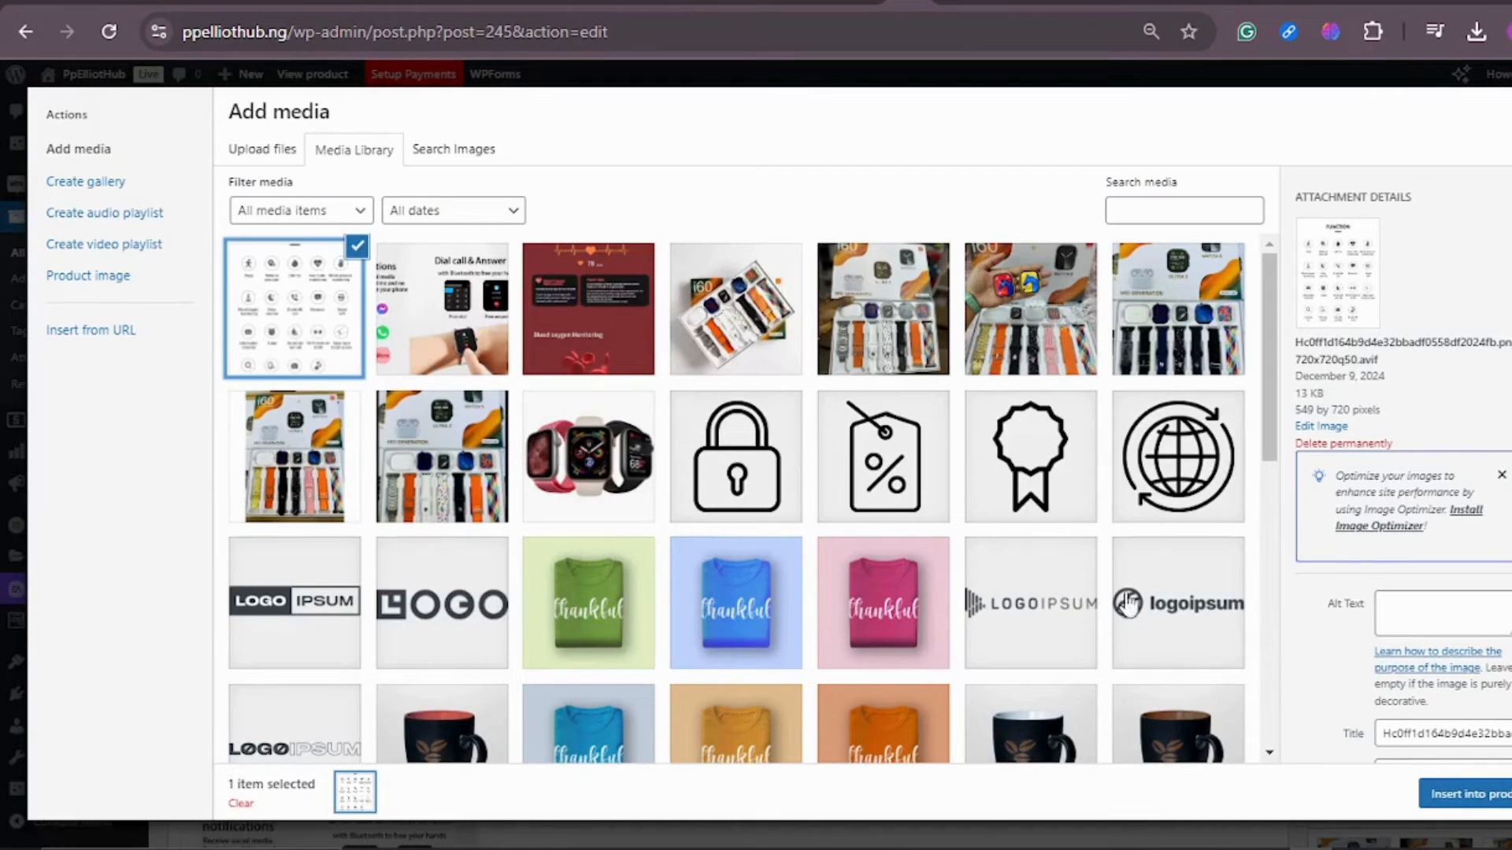
{"action": "left_click", "coordinate": [1466, 794]}
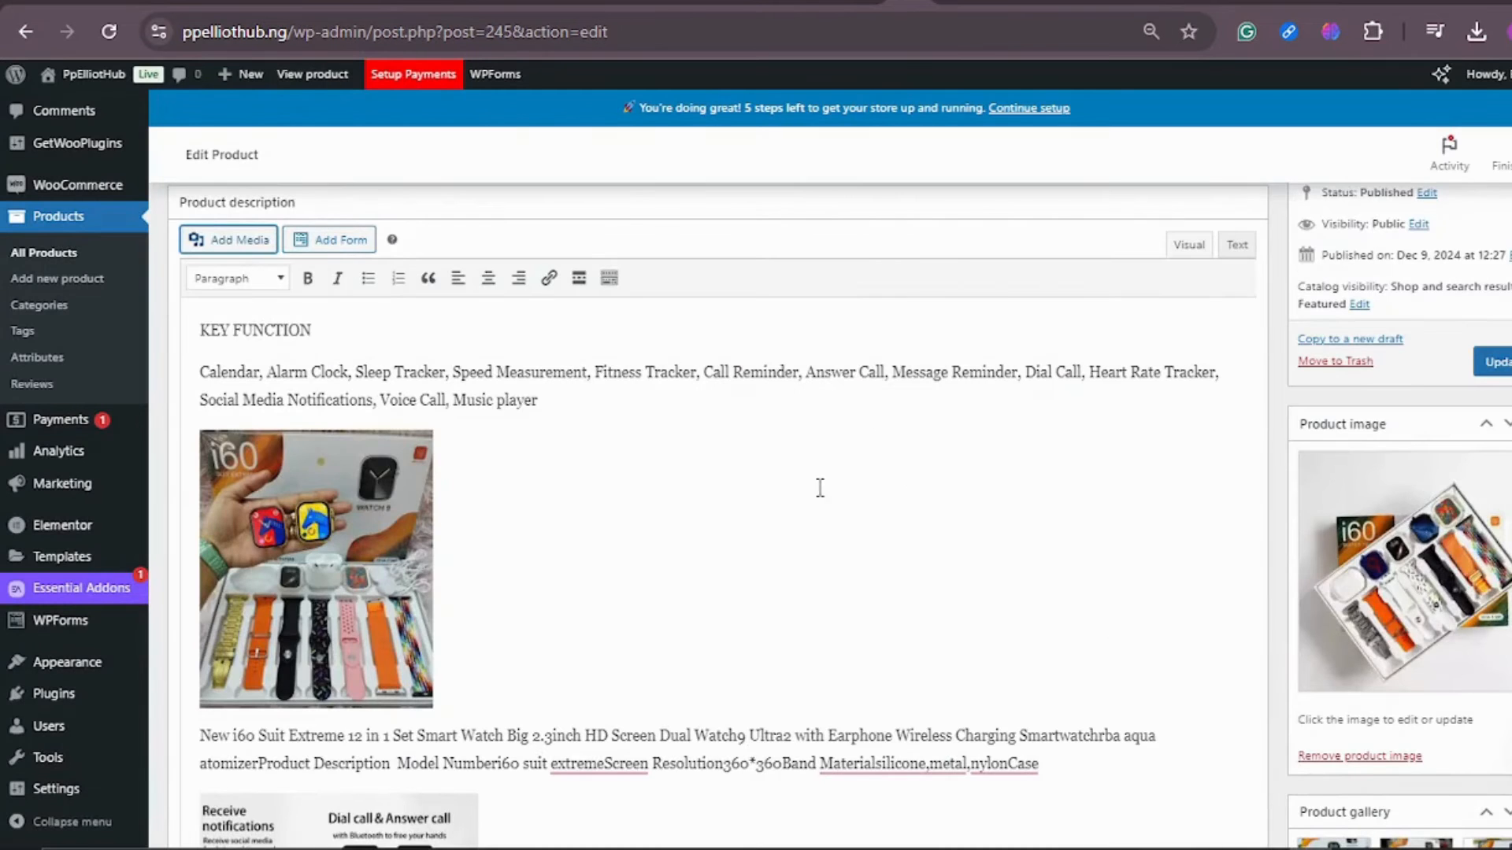
{"action": "scroll", "coordinate": [819, 488], "scroll_direction": "down", "scroll_amount": 10}
{"action": "scroll", "coordinate": [775, 466], "scroll_direction": "up", "scroll_amount": 5}
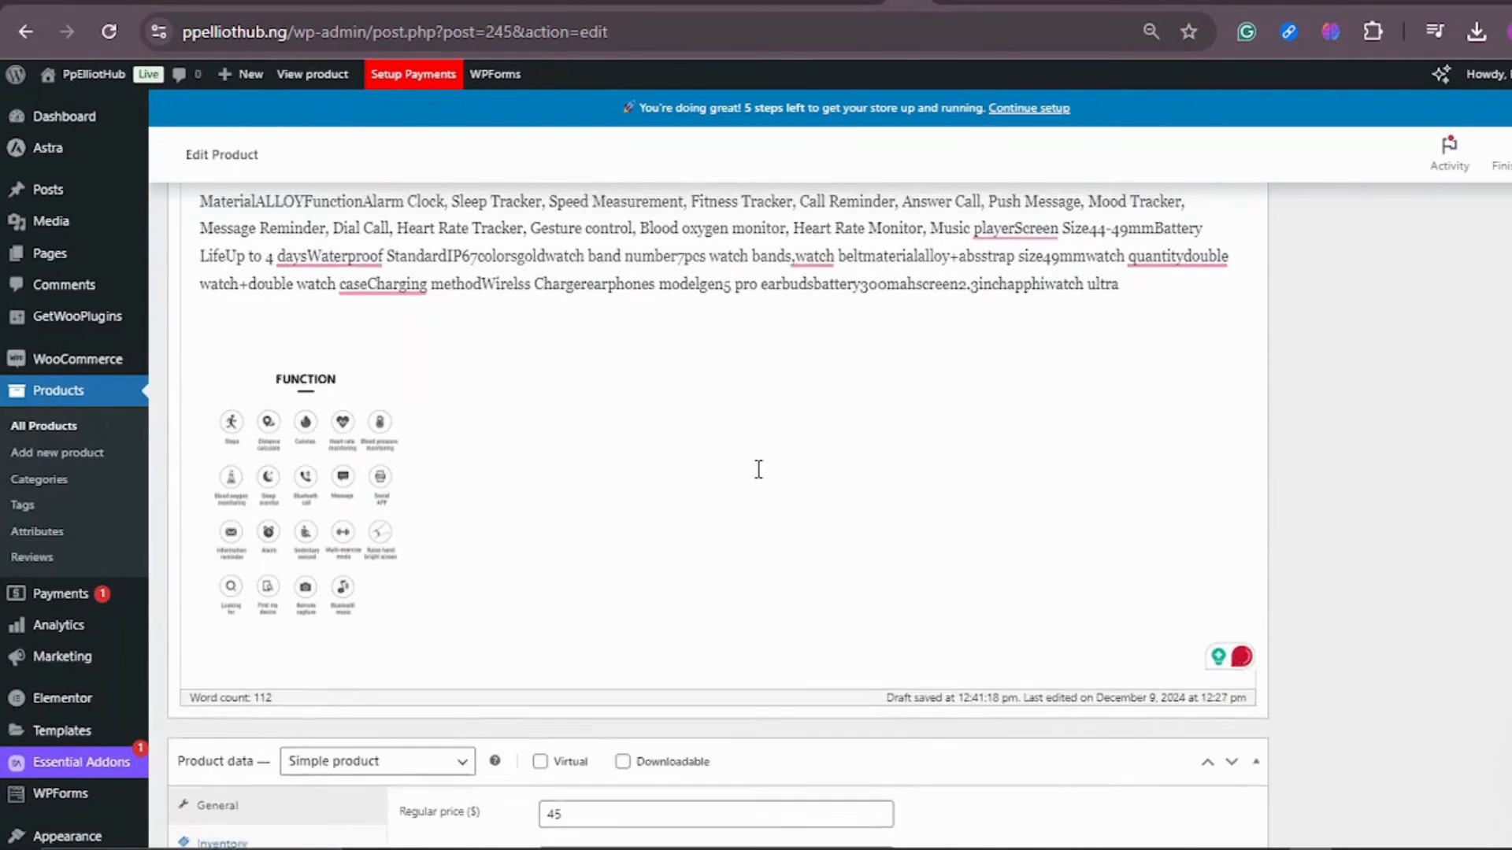
{"action": "scroll", "coordinate": [759, 469], "scroll_direction": "up", "scroll_amount": 3}
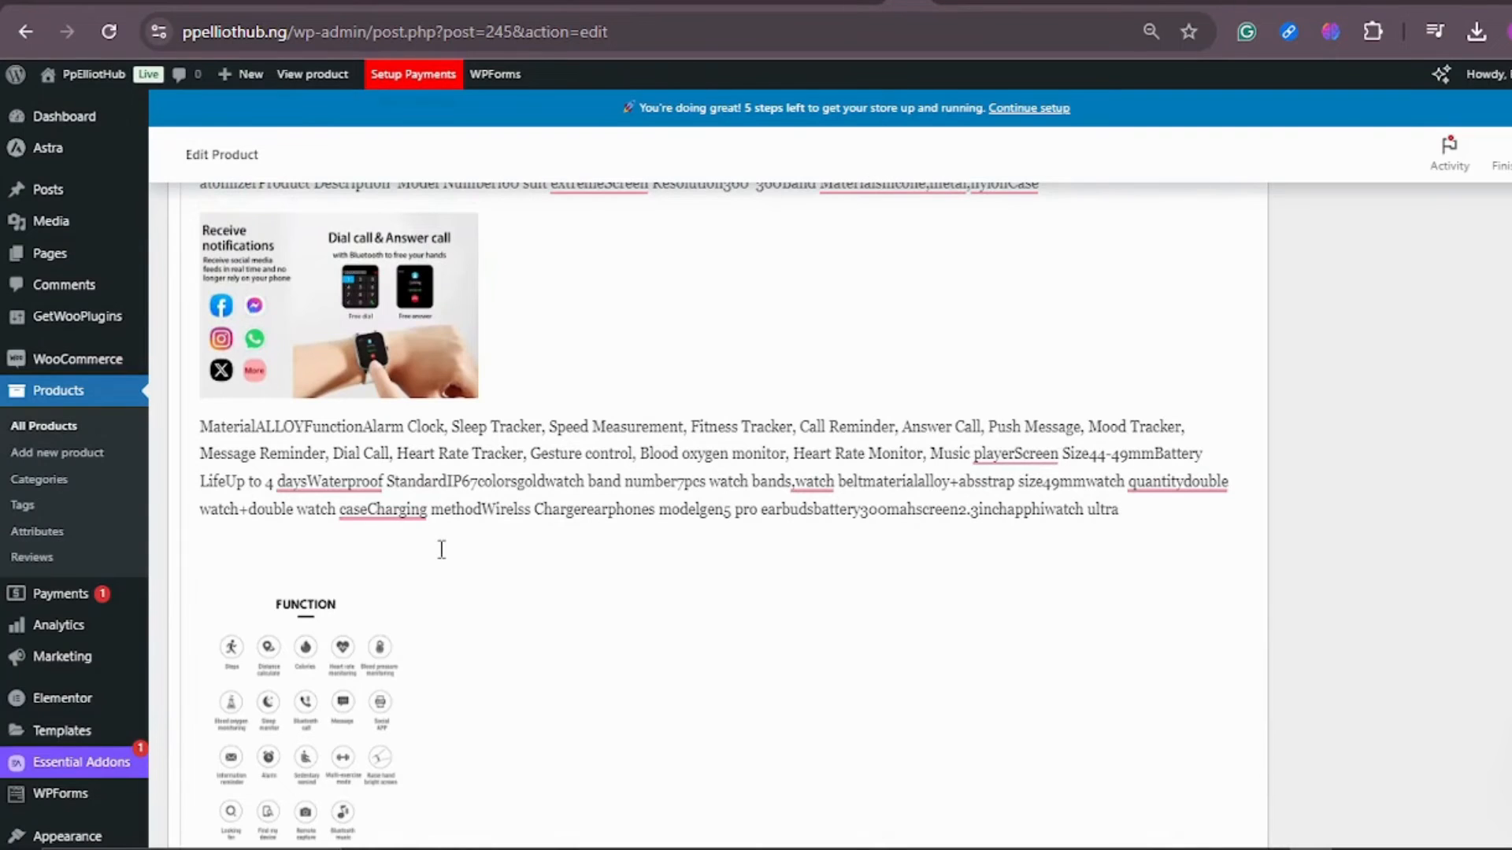
Insert the red Health Monitoring image from the Media Library above the FUNCTION chart in the product description
{"action": "scroll", "coordinate": [195, 277], "scroll_direction": "up", "scroll_amount": 5}
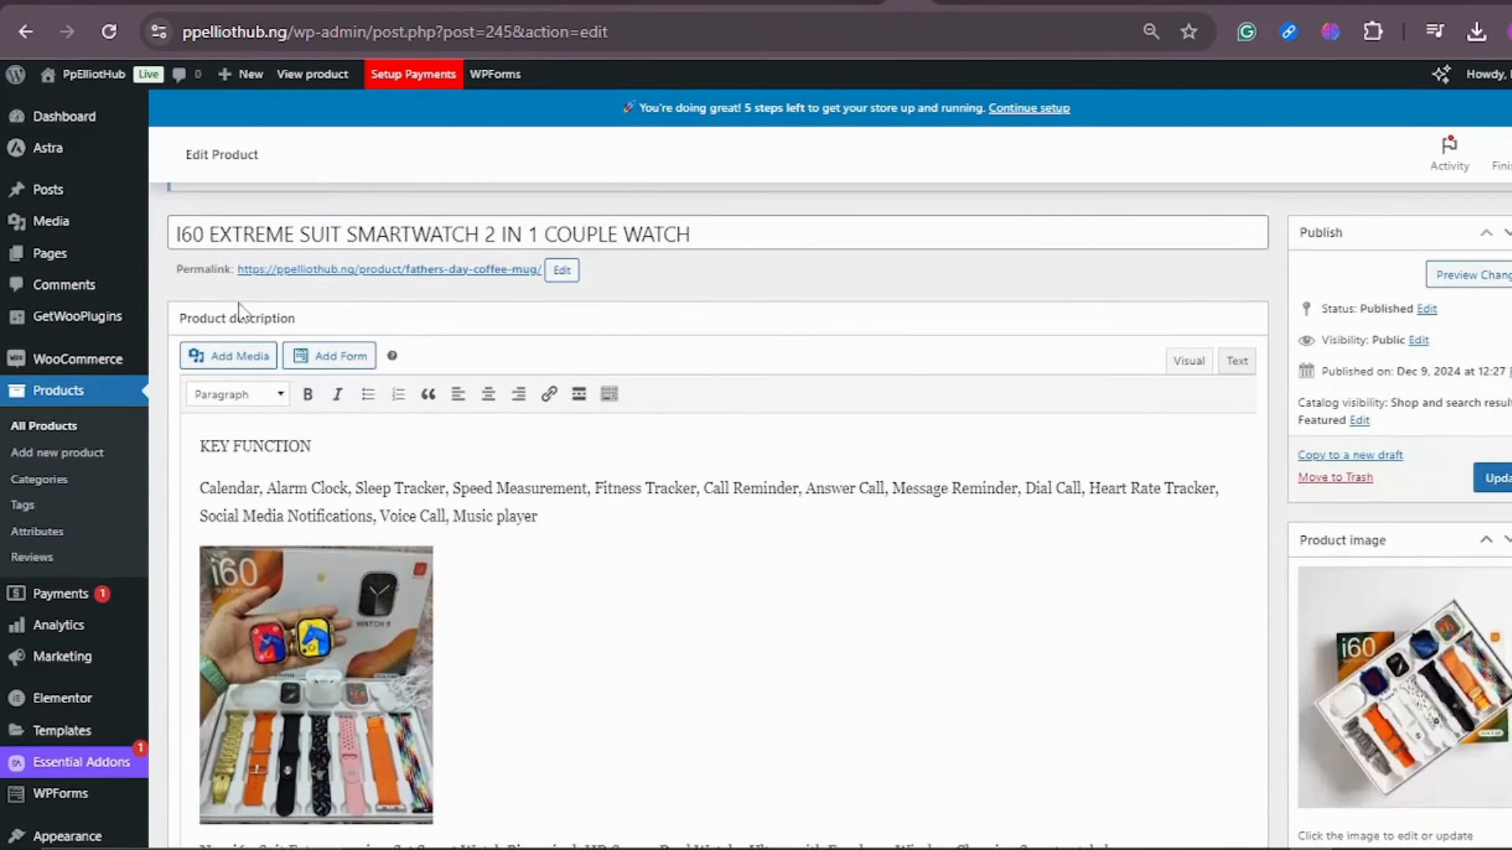
{"action": "left_click", "coordinate": [228, 351]}
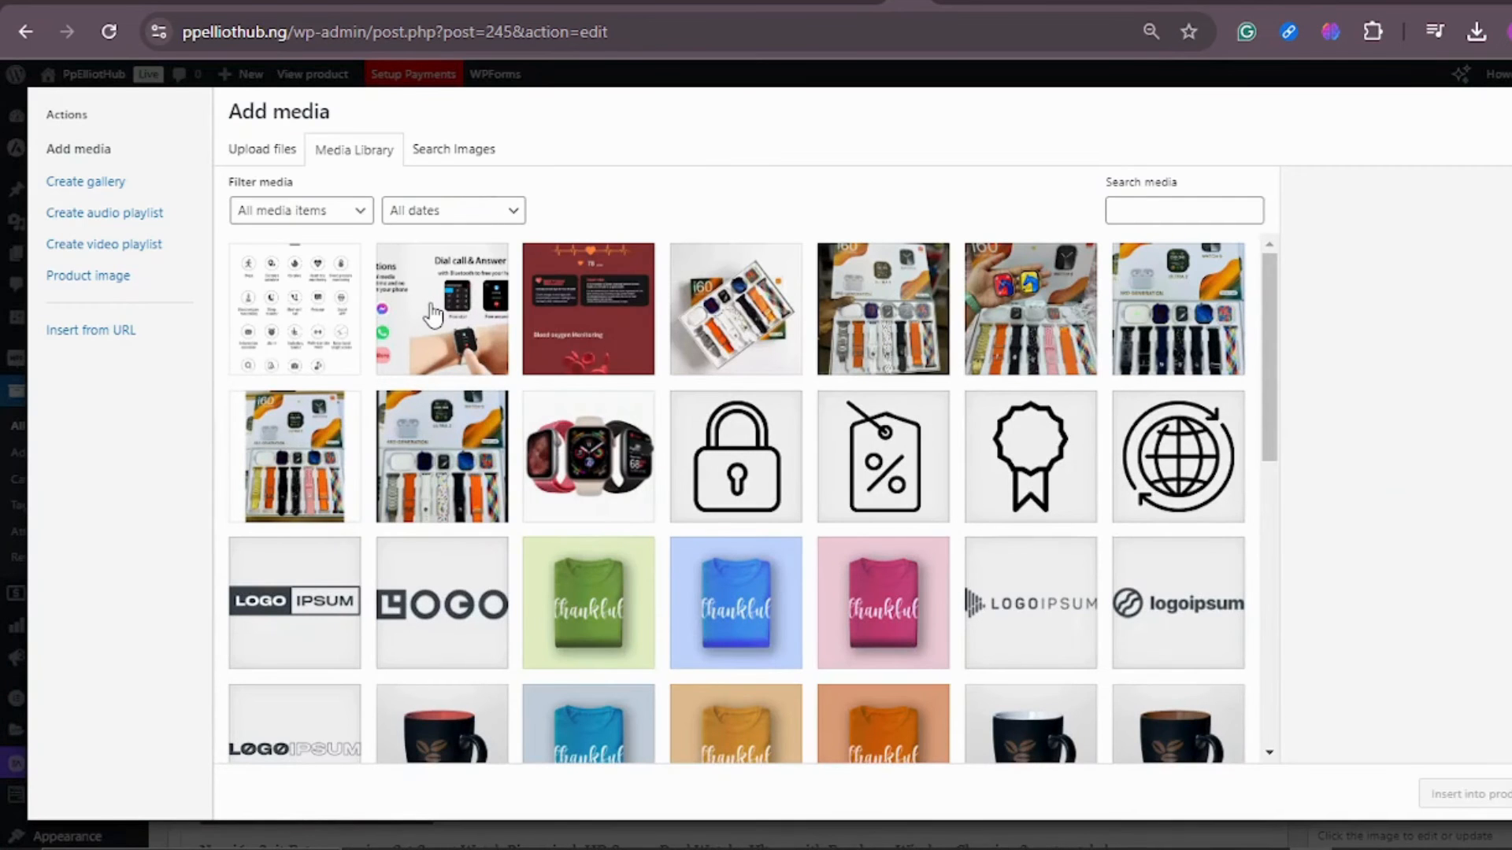
{"action": "left_click", "coordinate": [564, 315]}
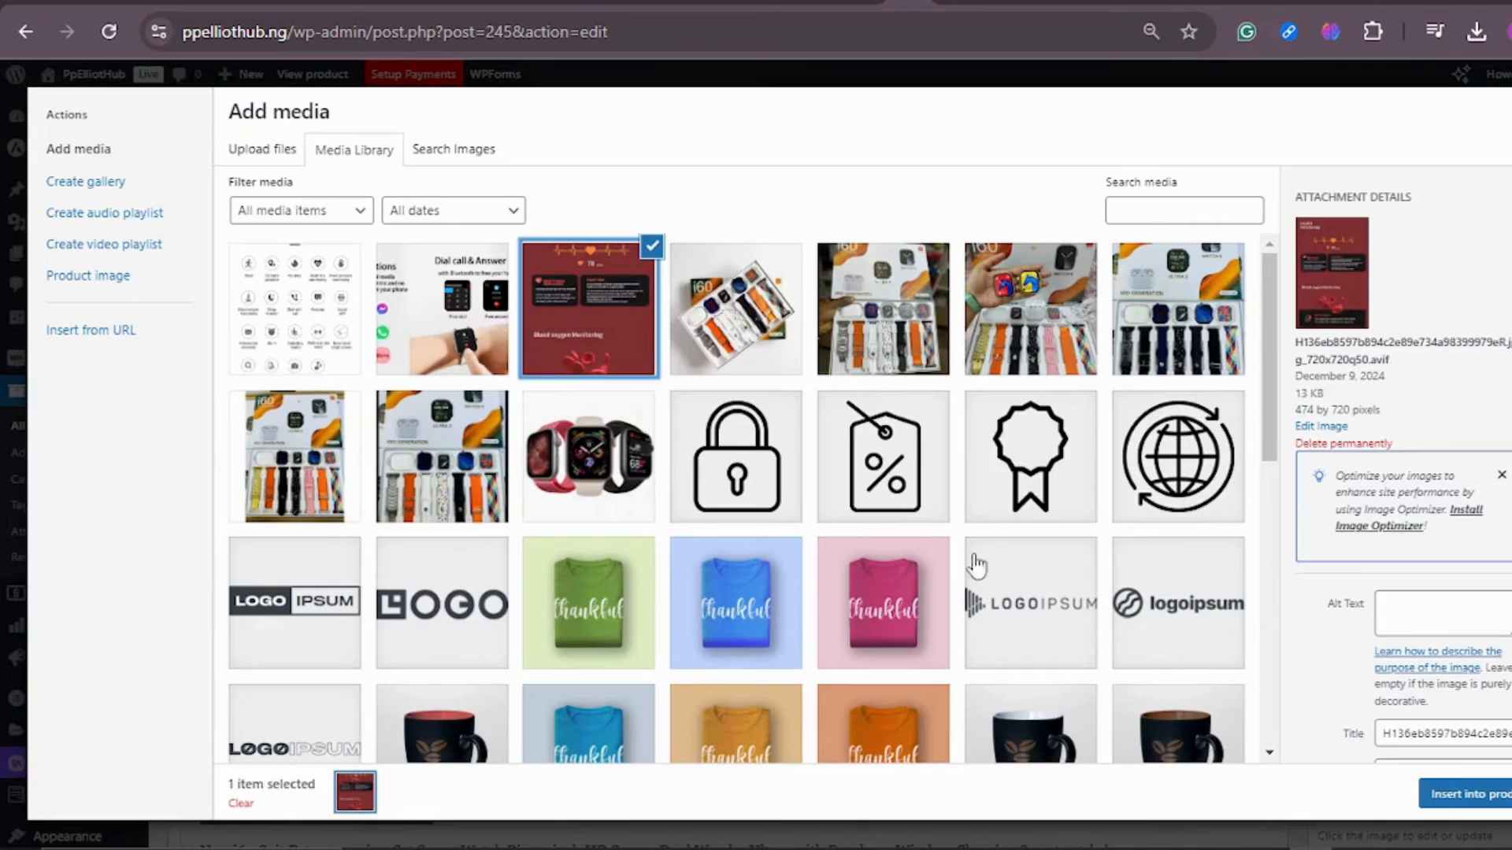
{"action": "left_click", "coordinate": [1469, 796]}
{"action": "scroll", "coordinate": [823, 529], "scroll_direction": "up", "scroll_amount": 5}
{"action": "scroll", "coordinate": [788, 516], "scroll_direction": "down", "scroll_amount": 15}
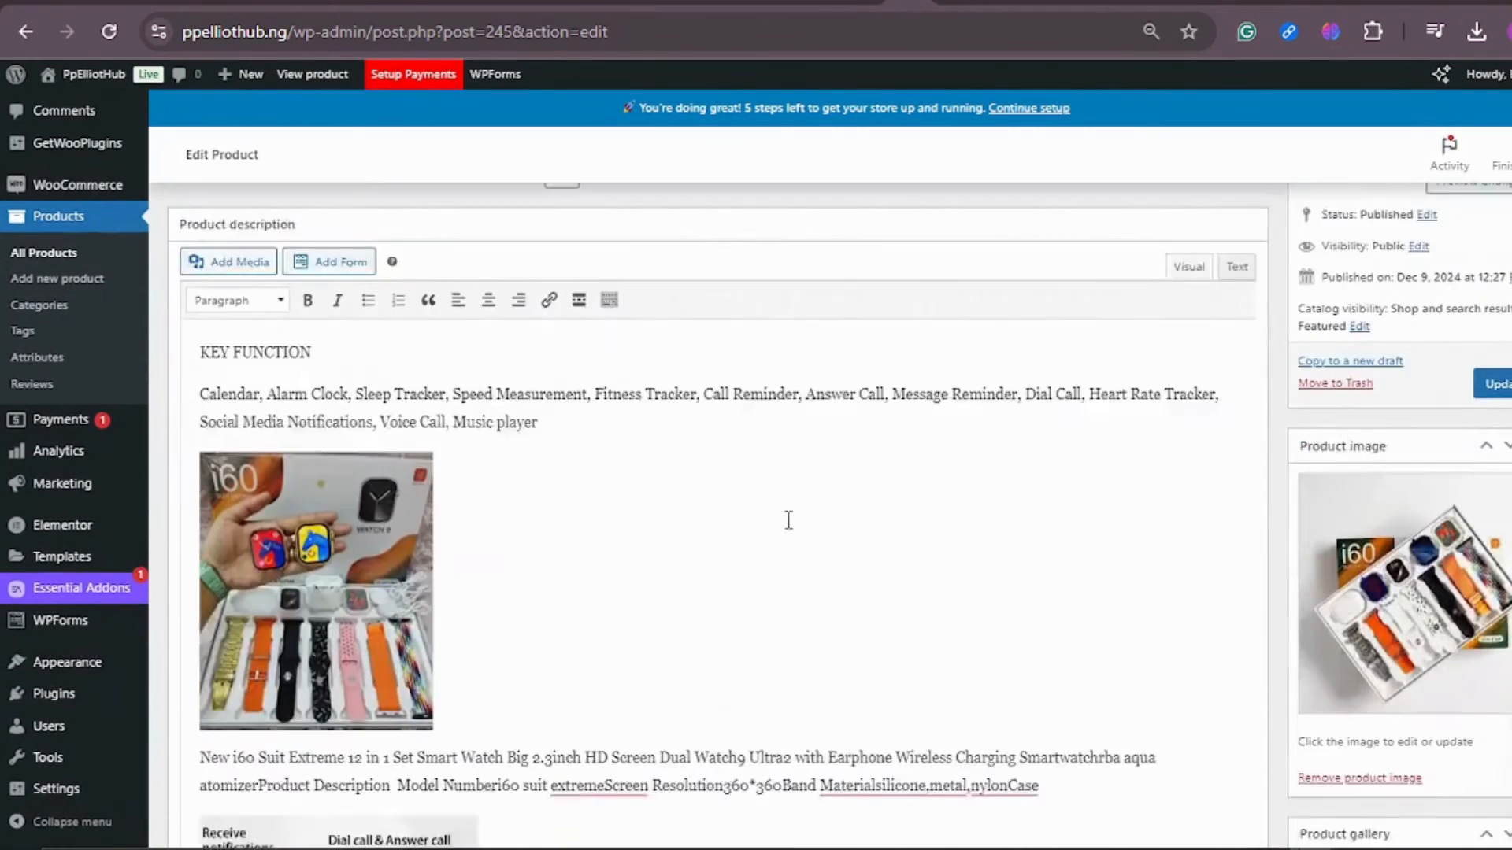
{"action": "scroll", "coordinate": [755, 507], "scroll_direction": "down", "scroll_amount": 4}
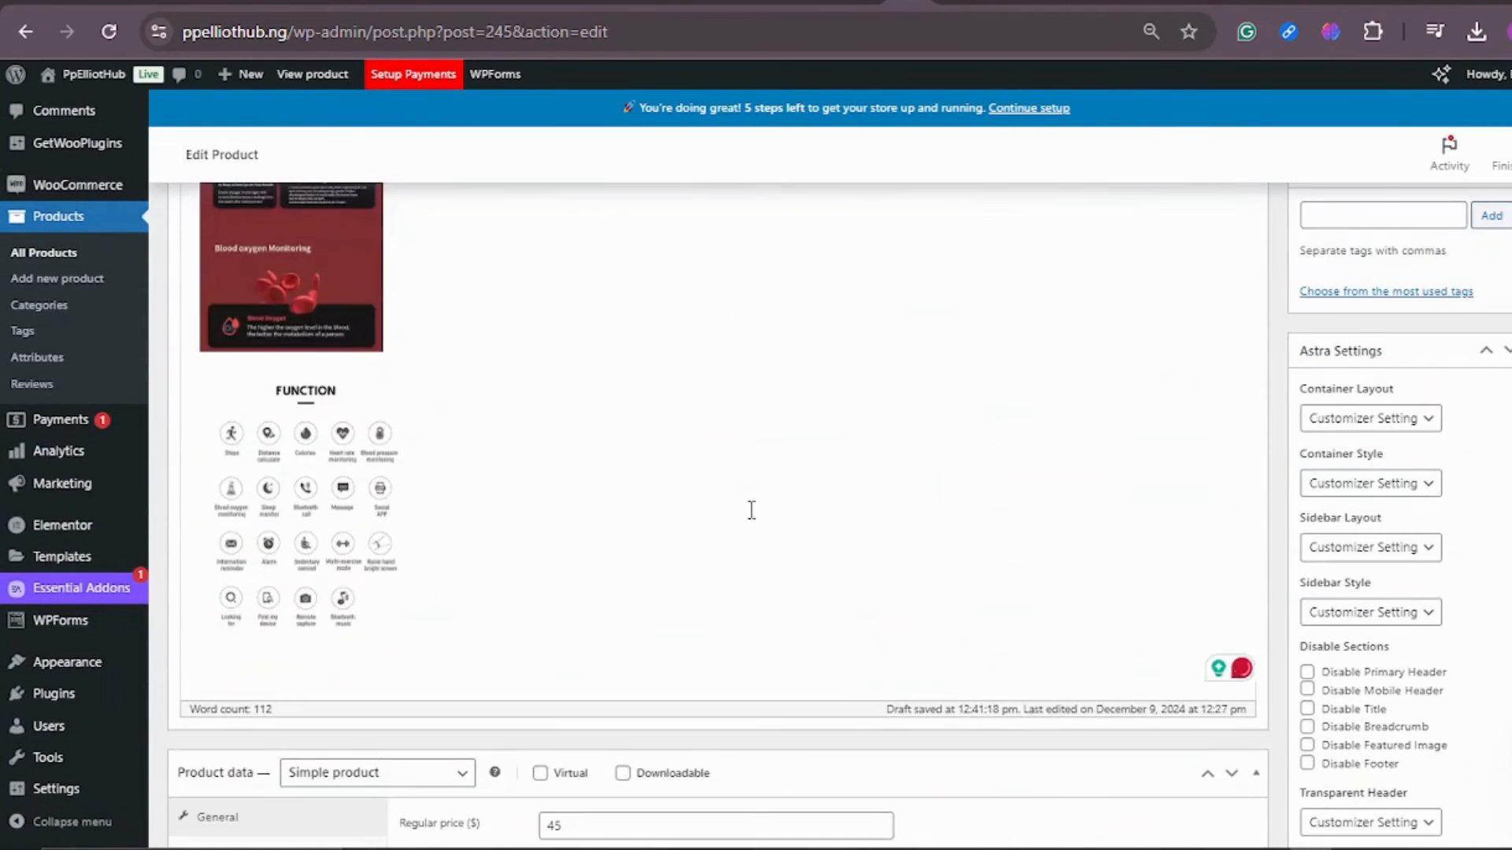
{"action": "scroll", "coordinate": [751, 510], "scroll_direction": "down", "scroll_amount": 10}
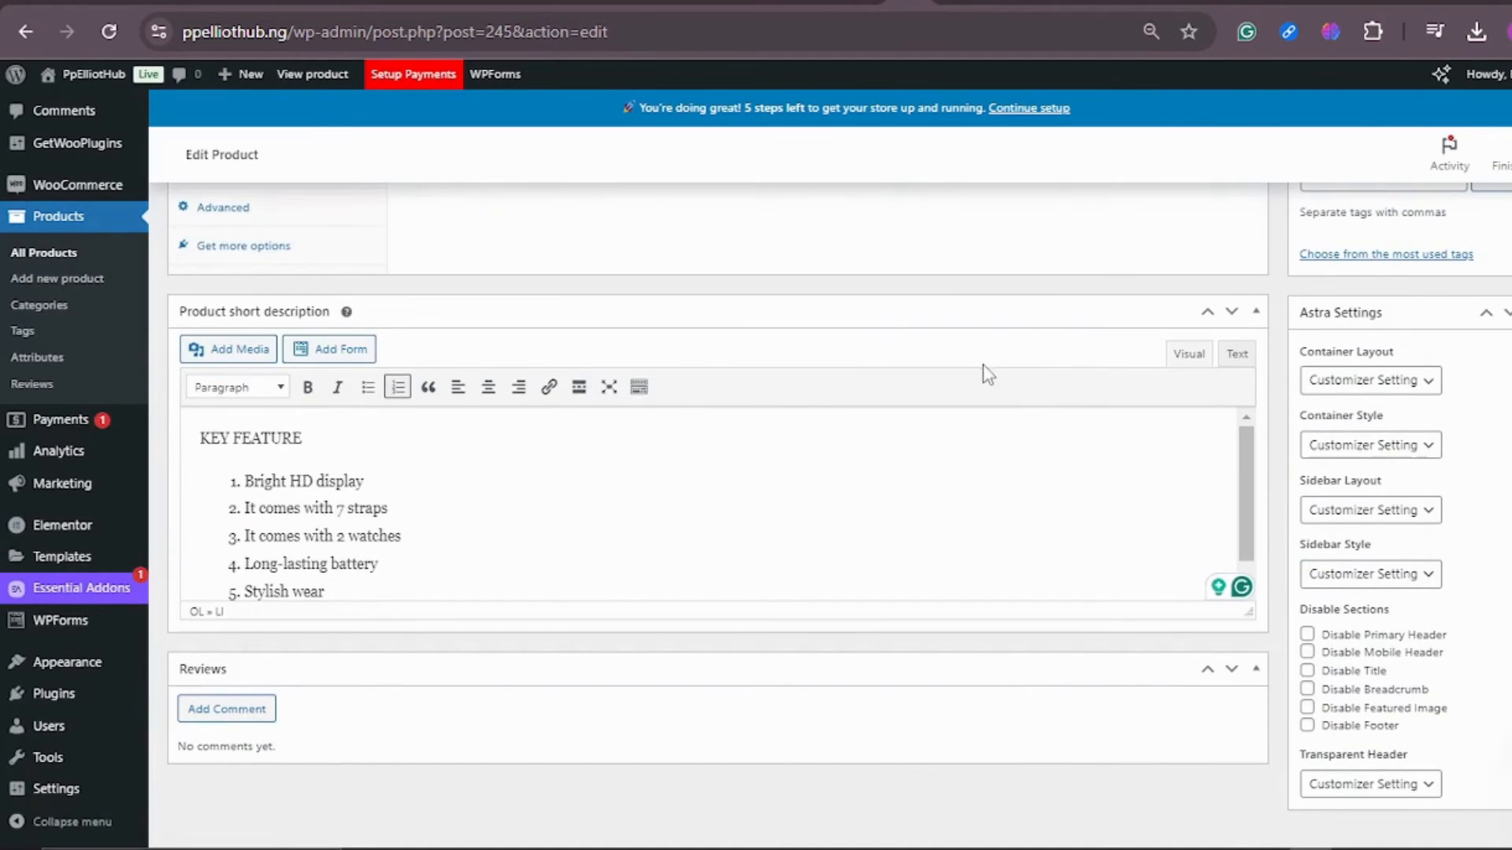
Update the i60 smartwatch product to publish its new images and description
{"action": "scroll", "coordinate": [988, 374], "scroll_direction": "up", "scroll_amount": 20}
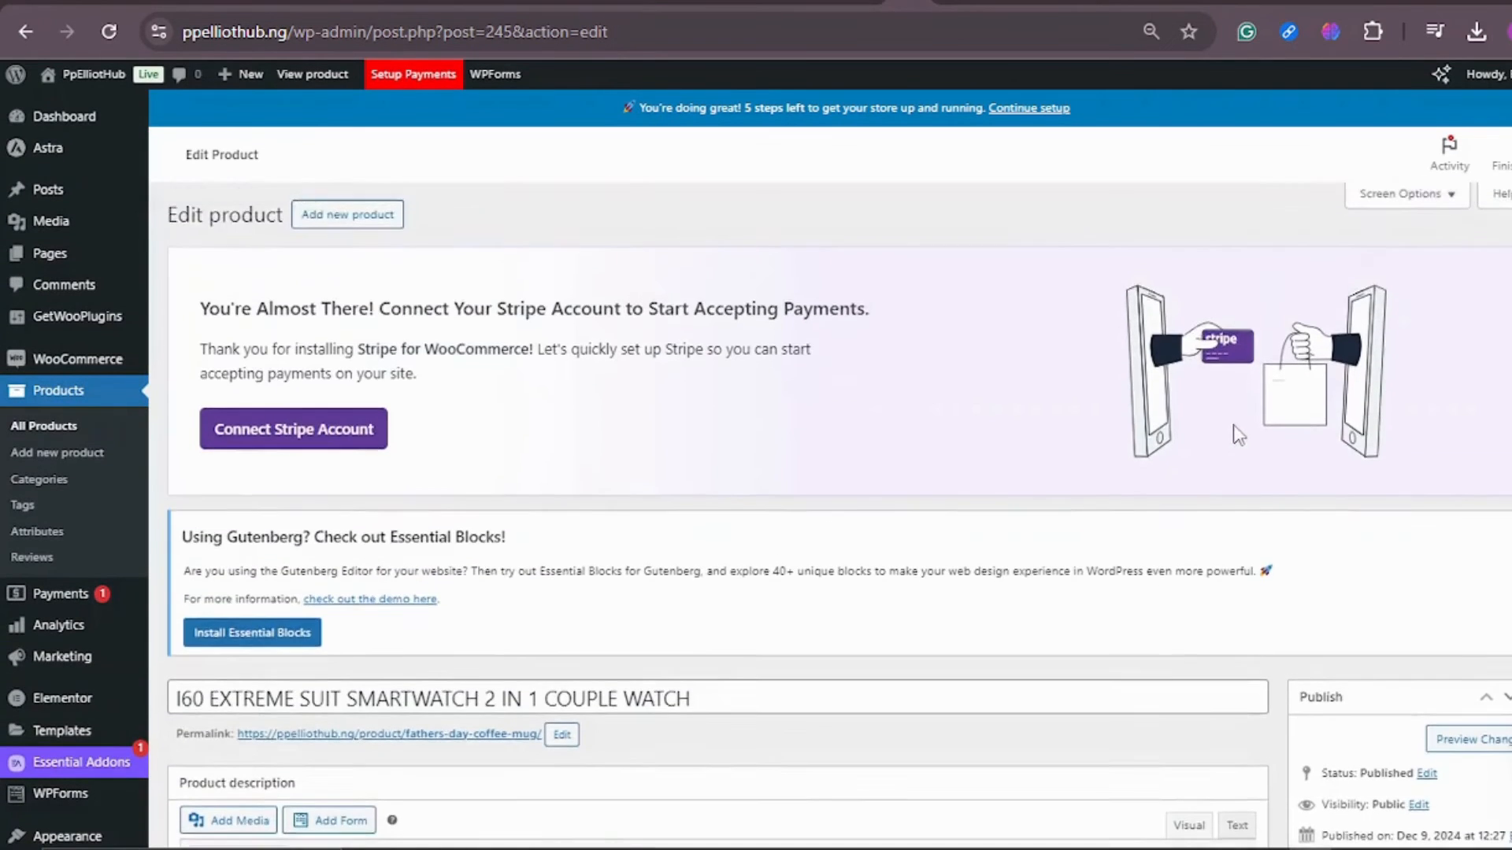
{"action": "scroll", "coordinate": [1233, 426], "scroll_direction": "down", "scroll_amount": 5}
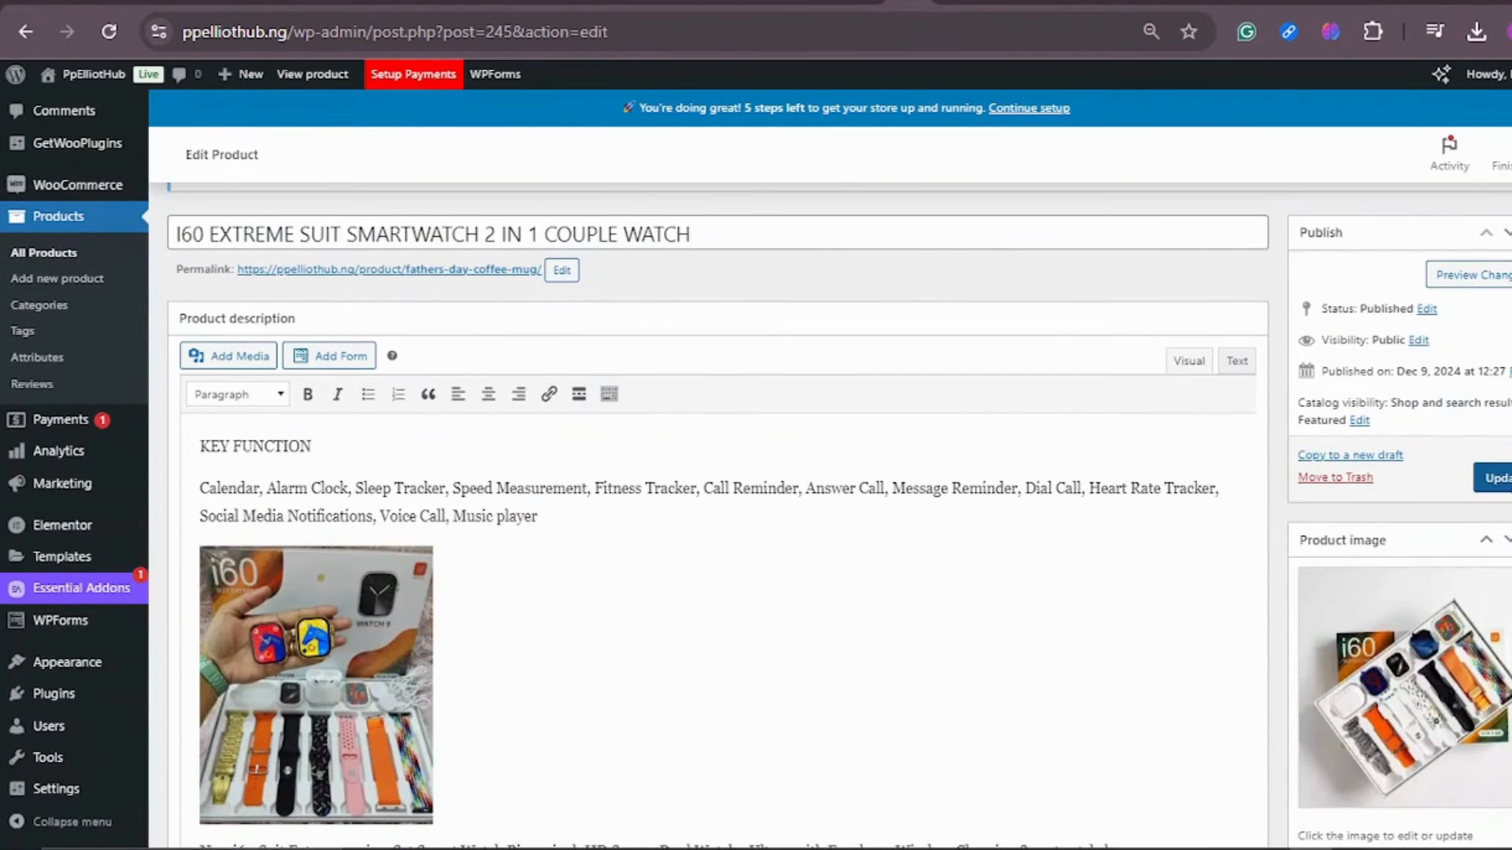
{"action": "left_click", "coordinate": [1506, 480]}
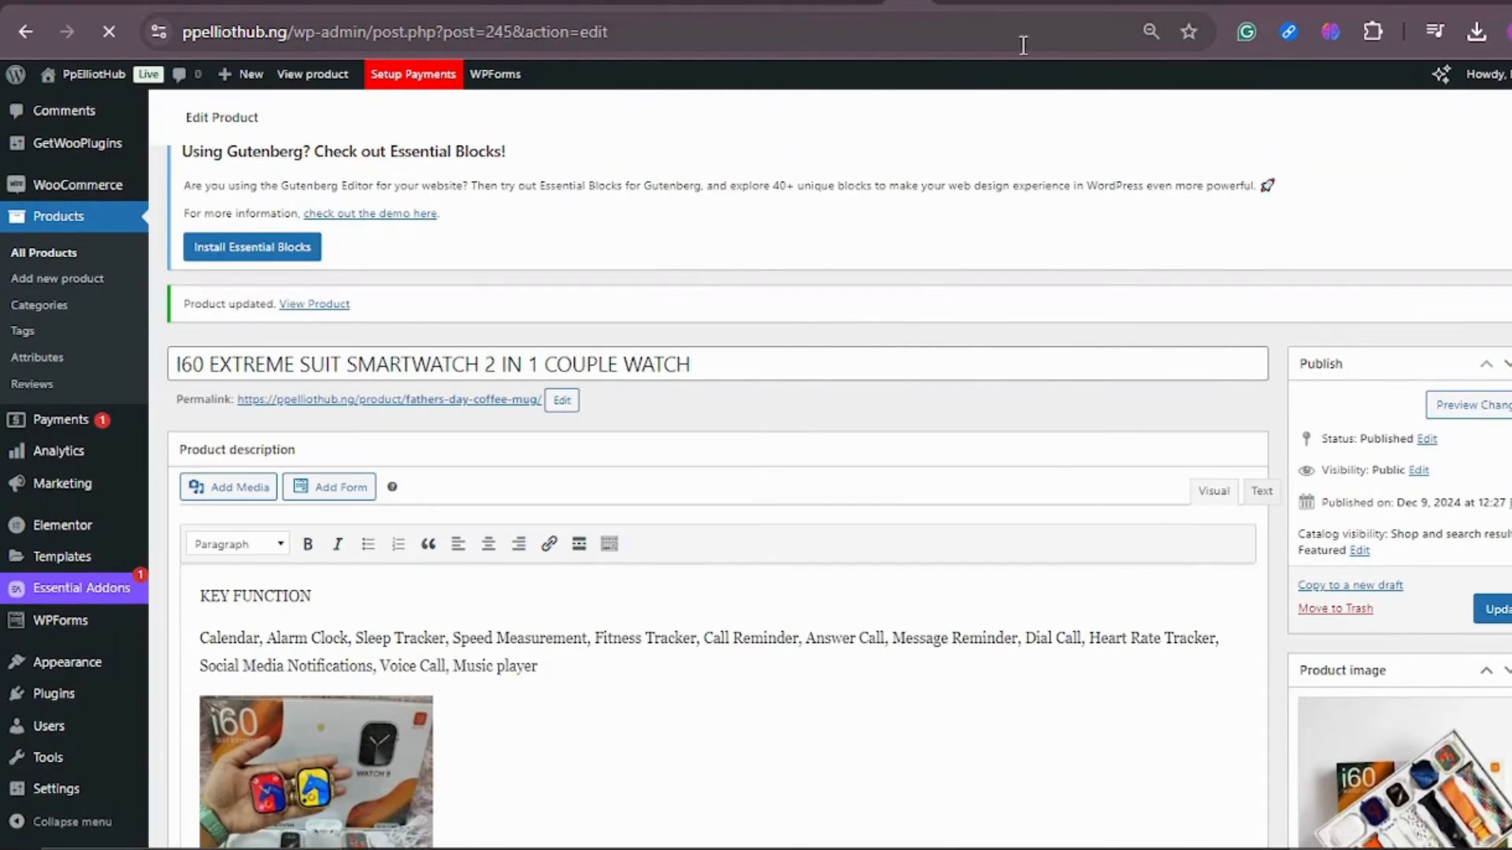
Reload the store homepage, open the i60 smartwatch from the featured products and review its images, prices and key features
{"action": "left_click", "coordinate": [954, 3]}
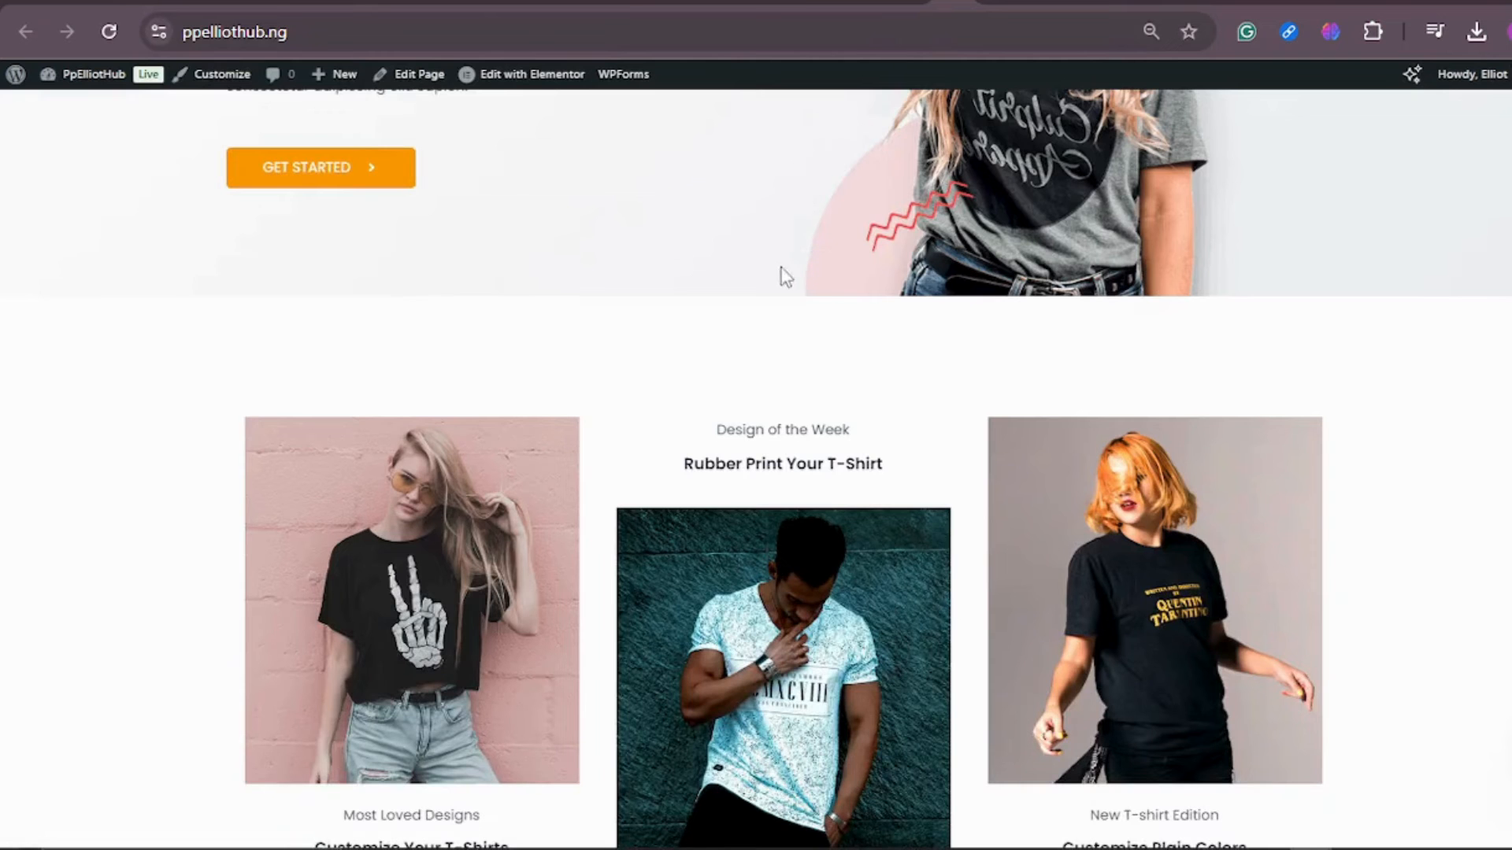
{"action": "left_click", "coordinate": [109, 33]}
{"action": "scroll", "coordinate": [1151, 280], "scroll_direction": "down", "scroll_amount": 8}
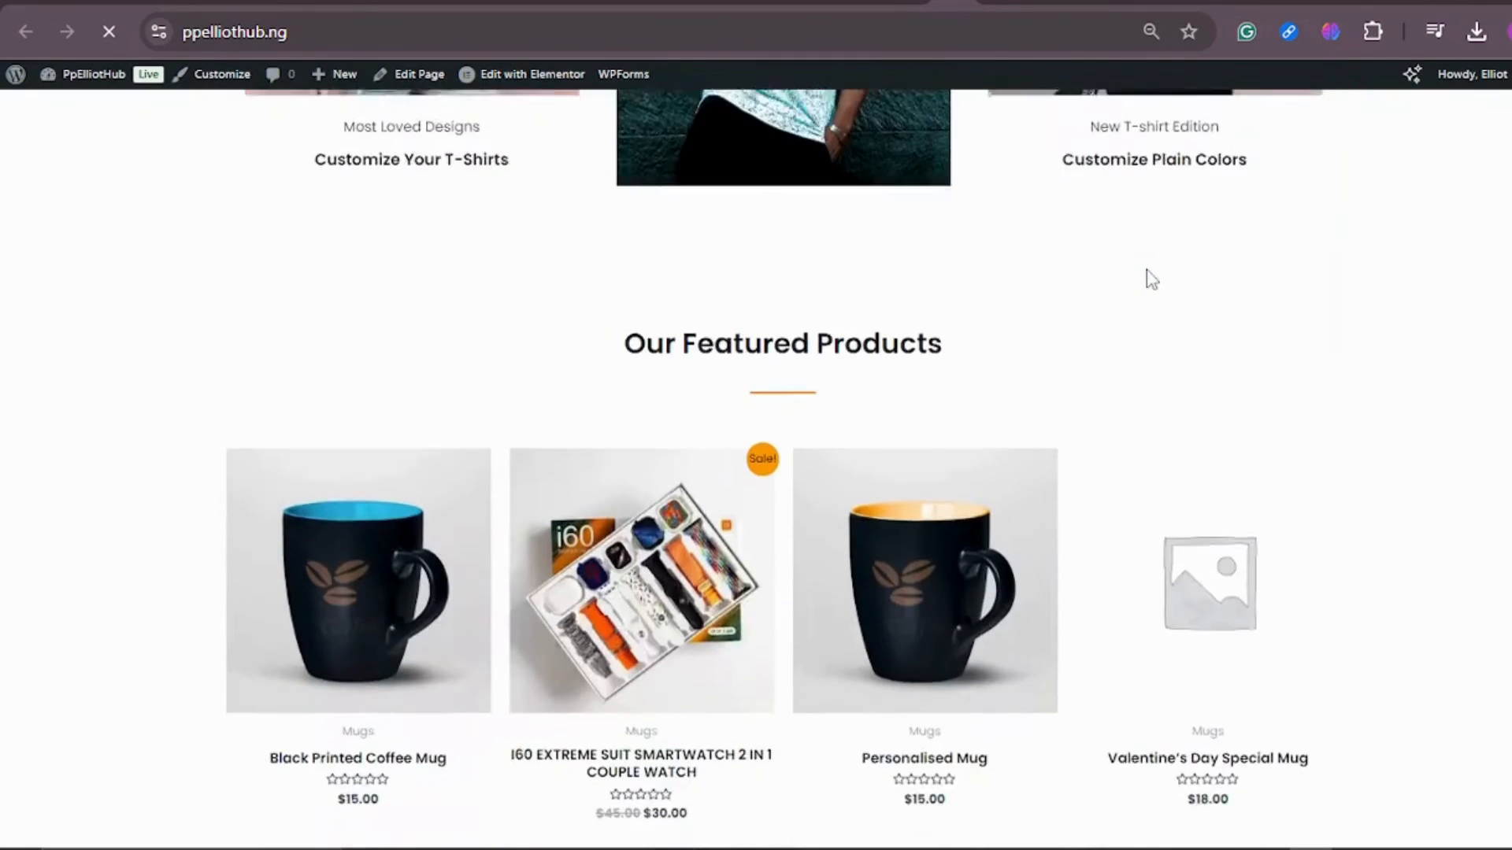
{"action": "scroll", "coordinate": [1147, 280], "scroll_direction": "down", "scroll_amount": 2}
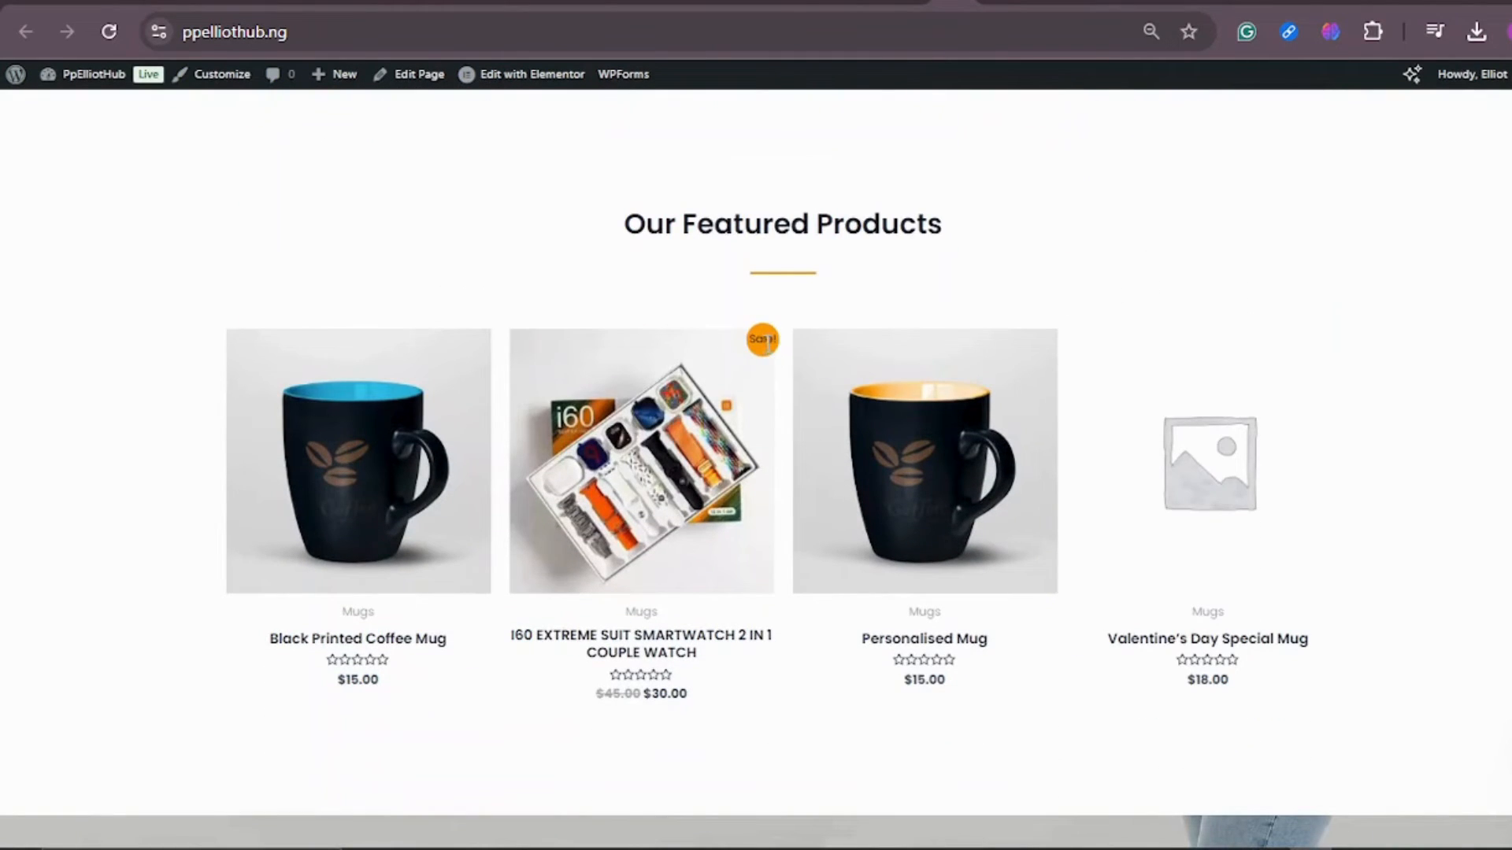
{"action": "left_click", "coordinate": [627, 486]}
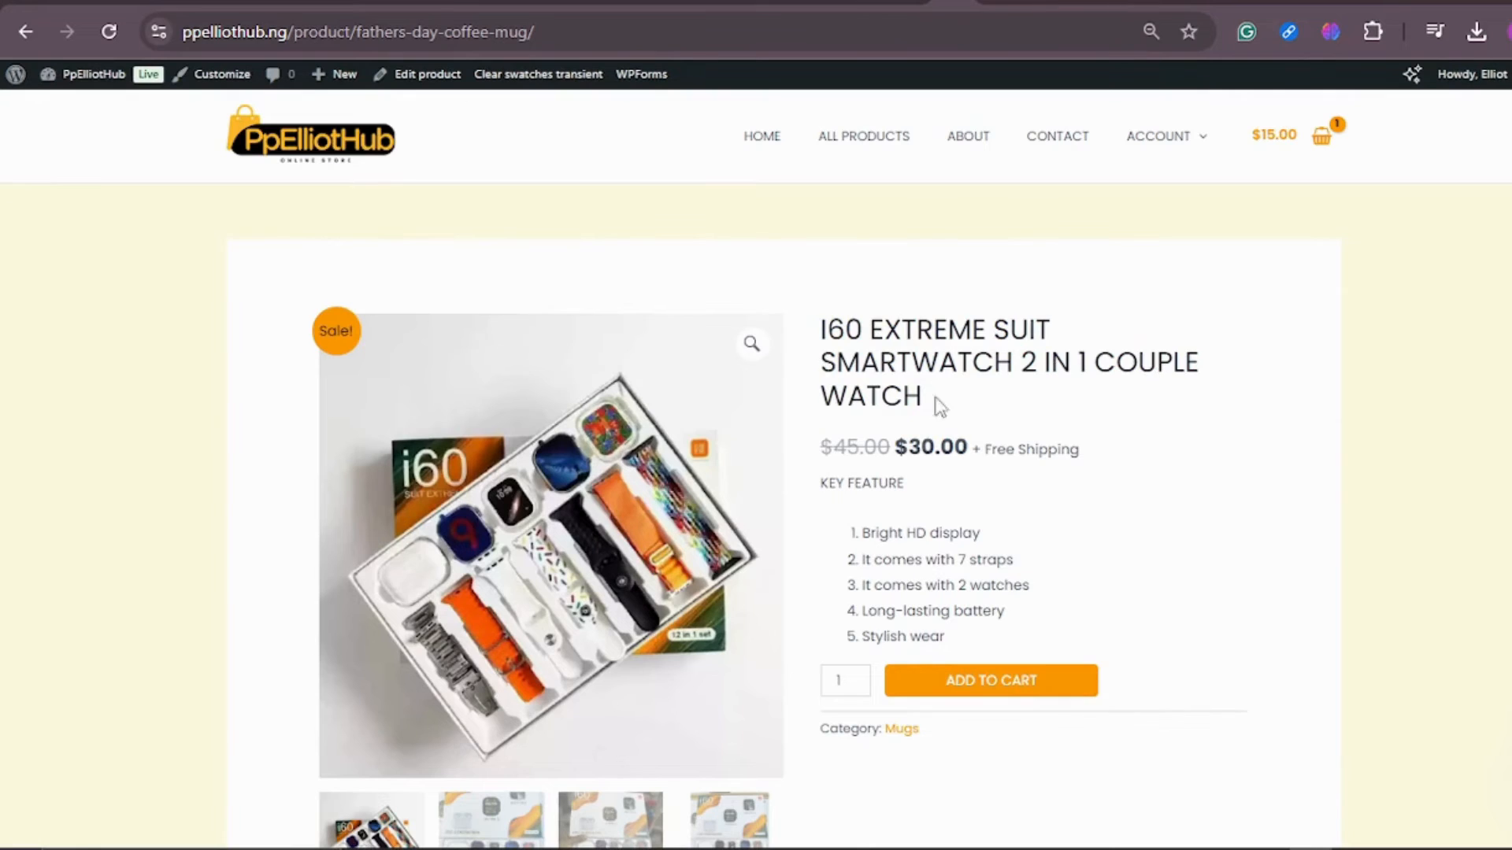
{"action": "scroll", "coordinate": [939, 407], "scroll_direction": "down", "scroll_amount": 3}
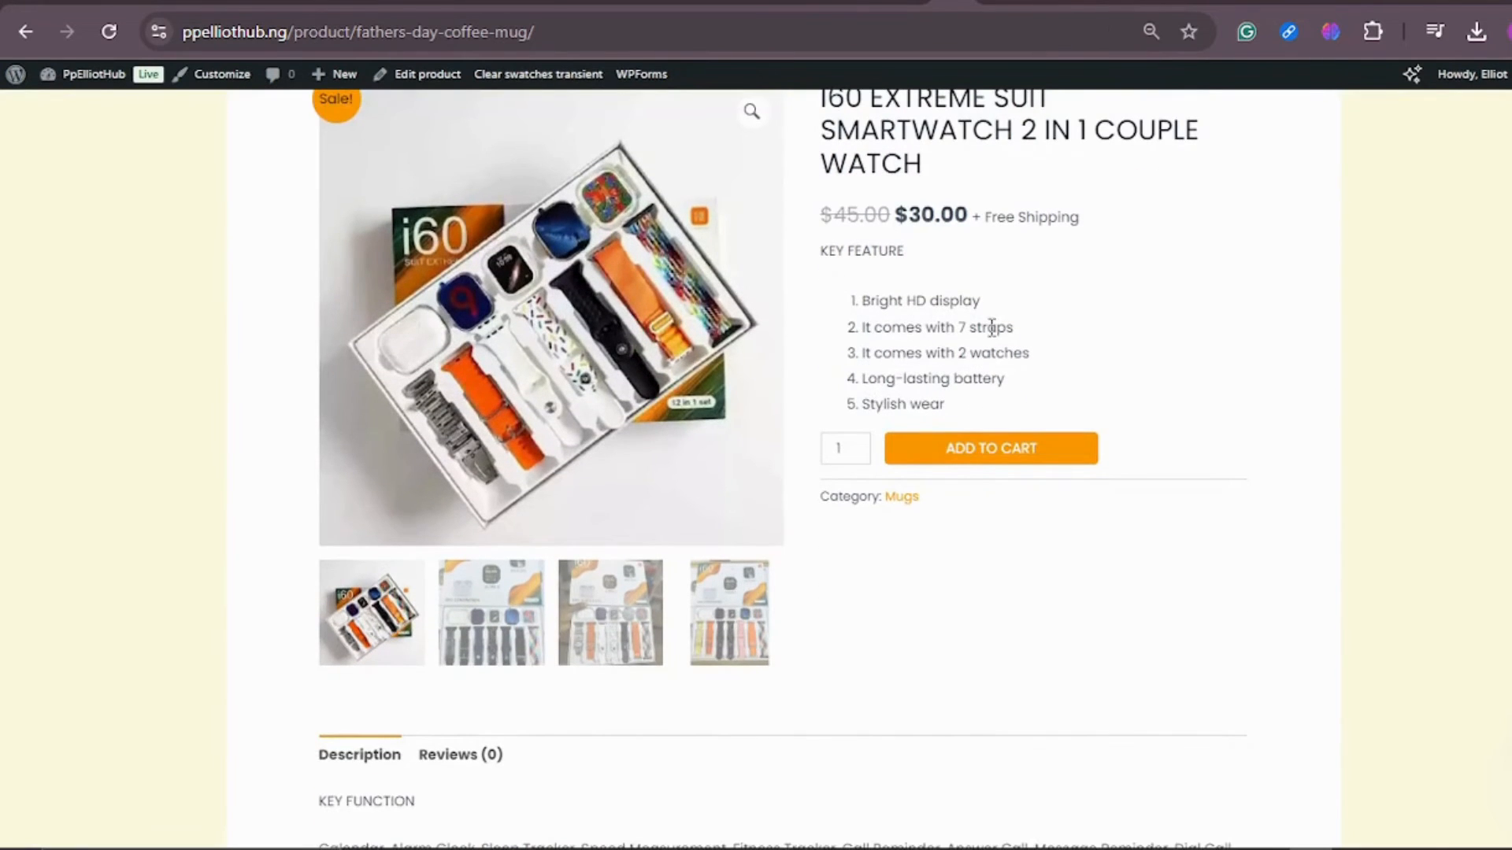
{"action": "scroll", "coordinate": [991, 327], "scroll_direction": "up", "scroll_amount": 3}
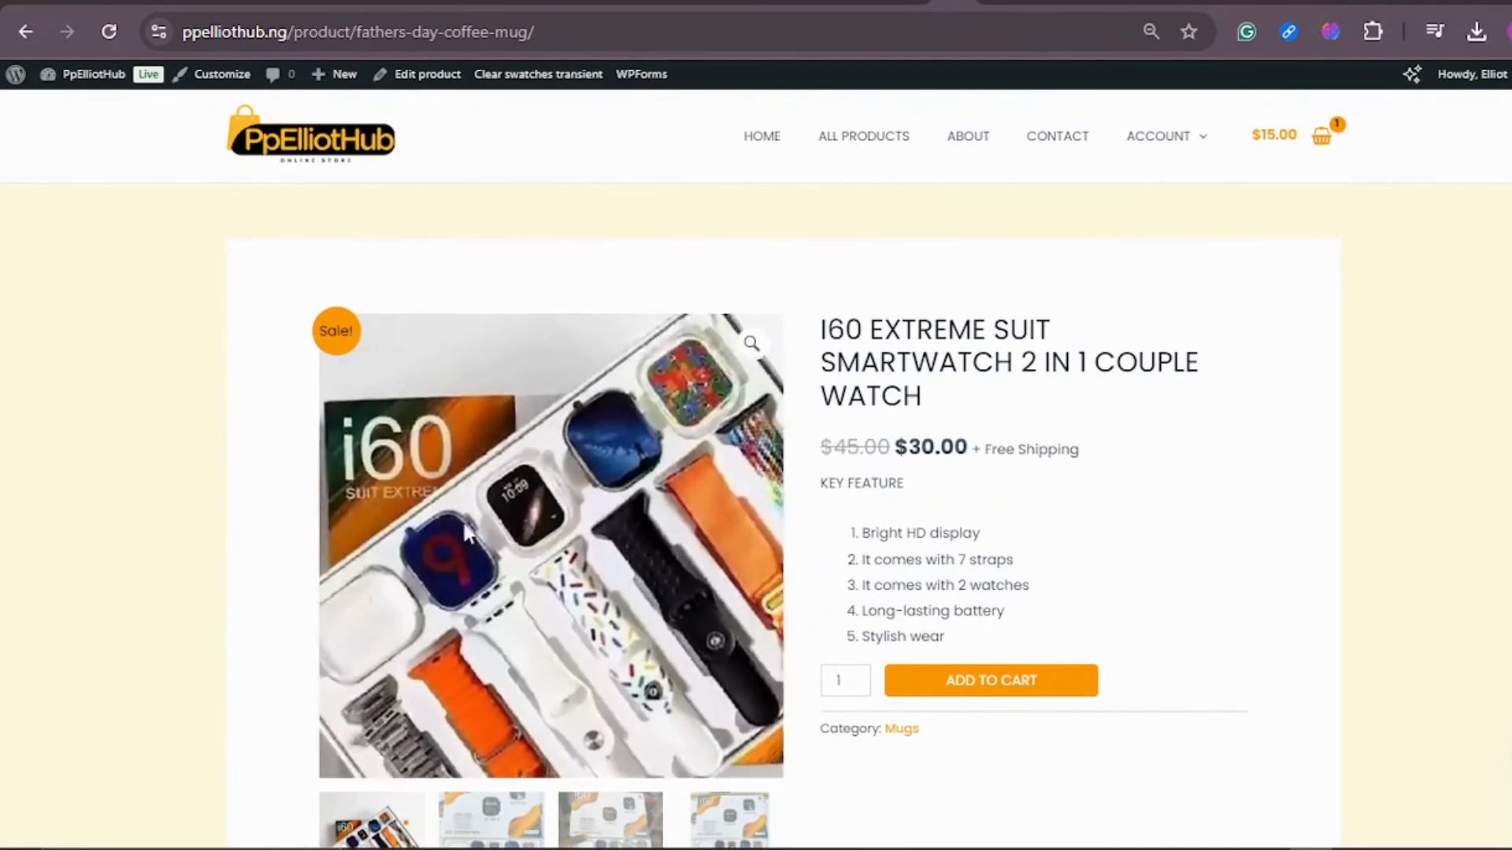
Examine the i60 smartwatch product page: each gallery image, the full description with its inserted images, and the related products
{"action": "scroll", "coordinate": [603, 526], "scroll_direction": "down", "scroll_amount": 3}
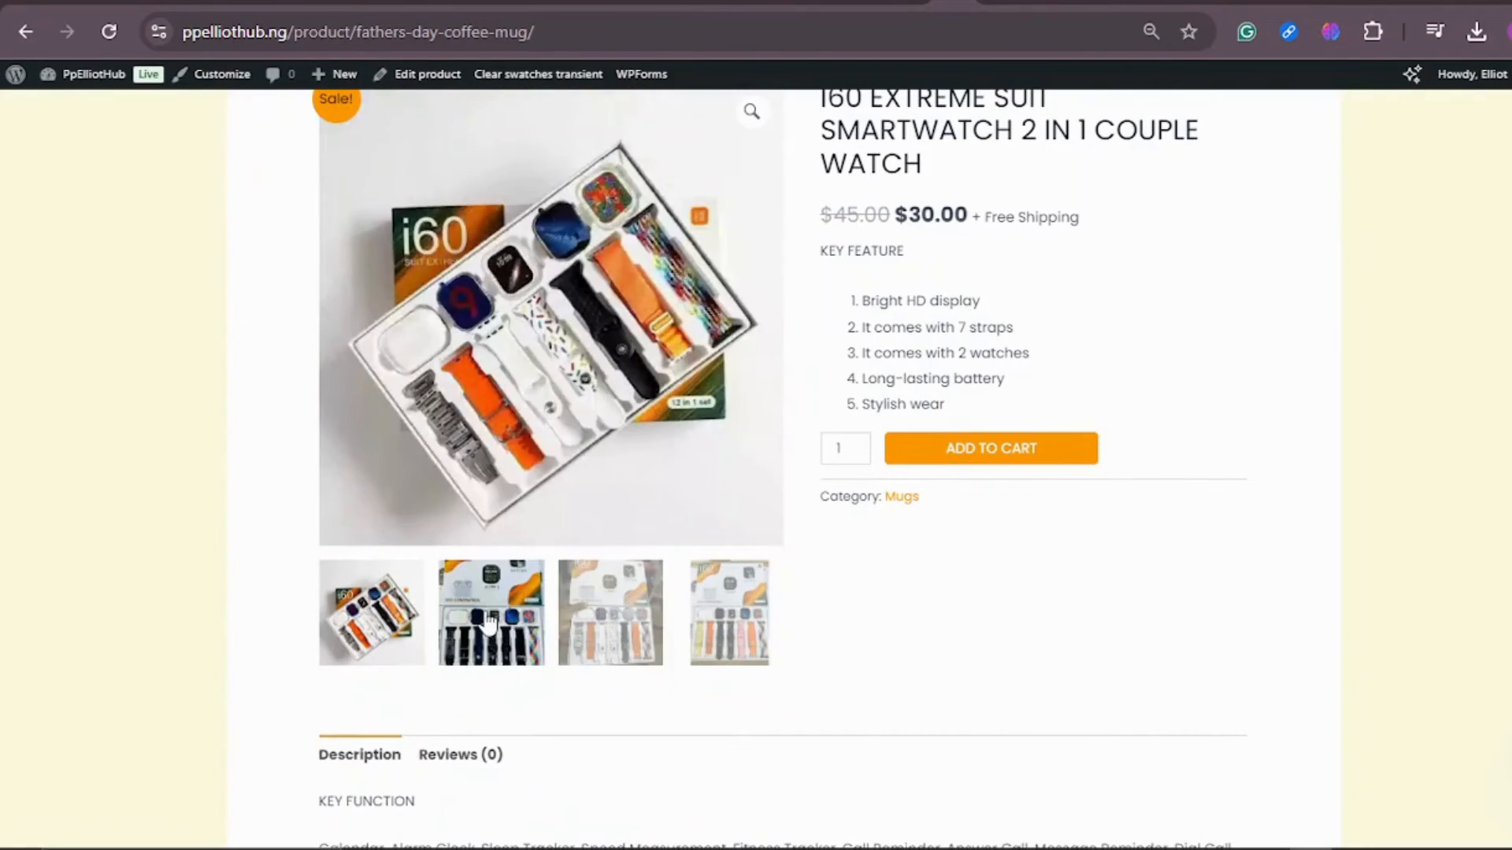
{"action": "left_click", "coordinate": [488, 622]}
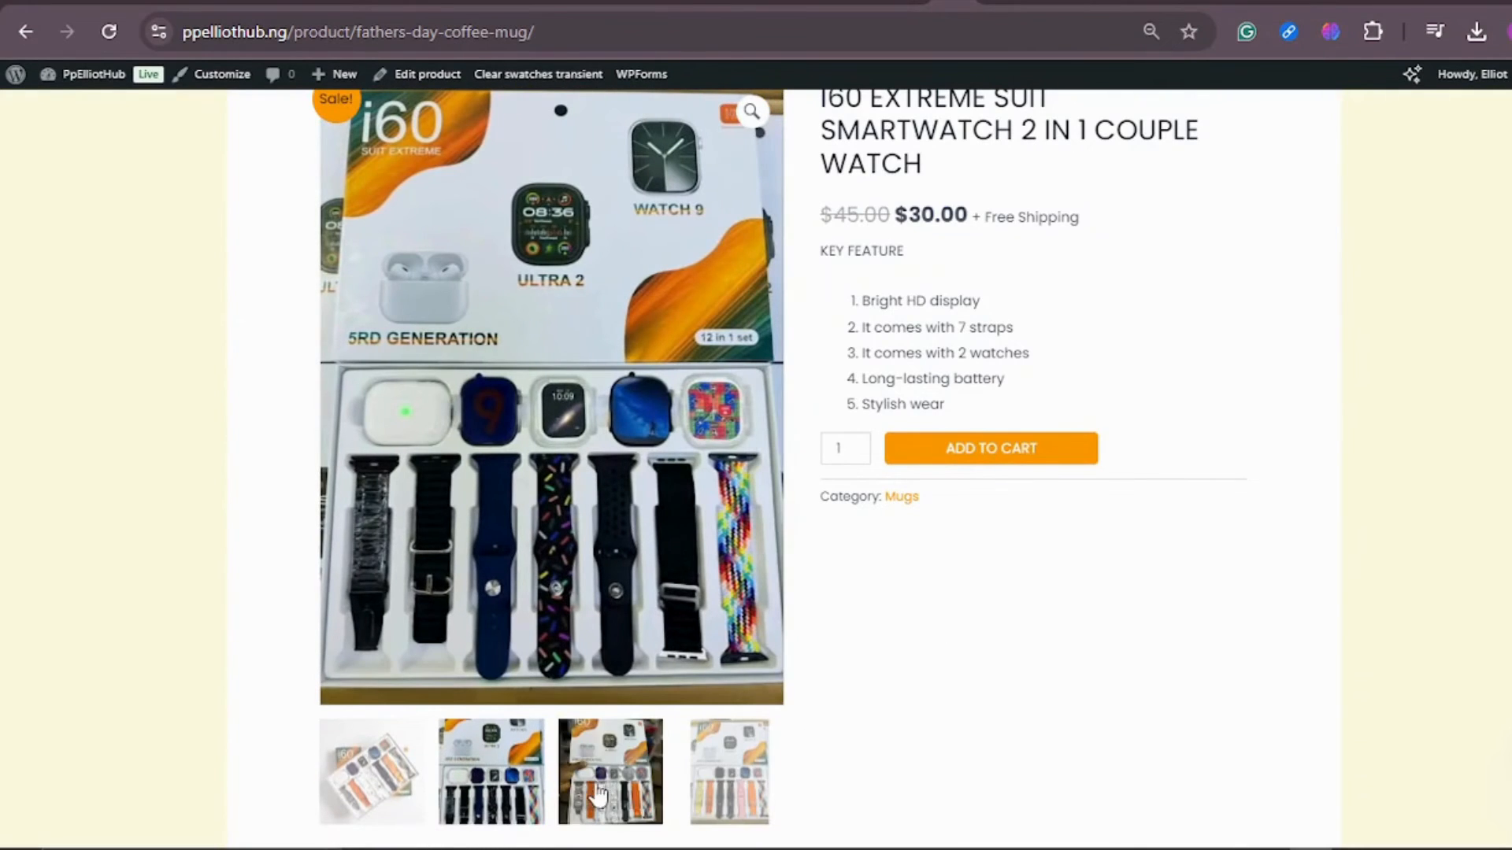
{"action": "left_click", "coordinate": [598, 794]}
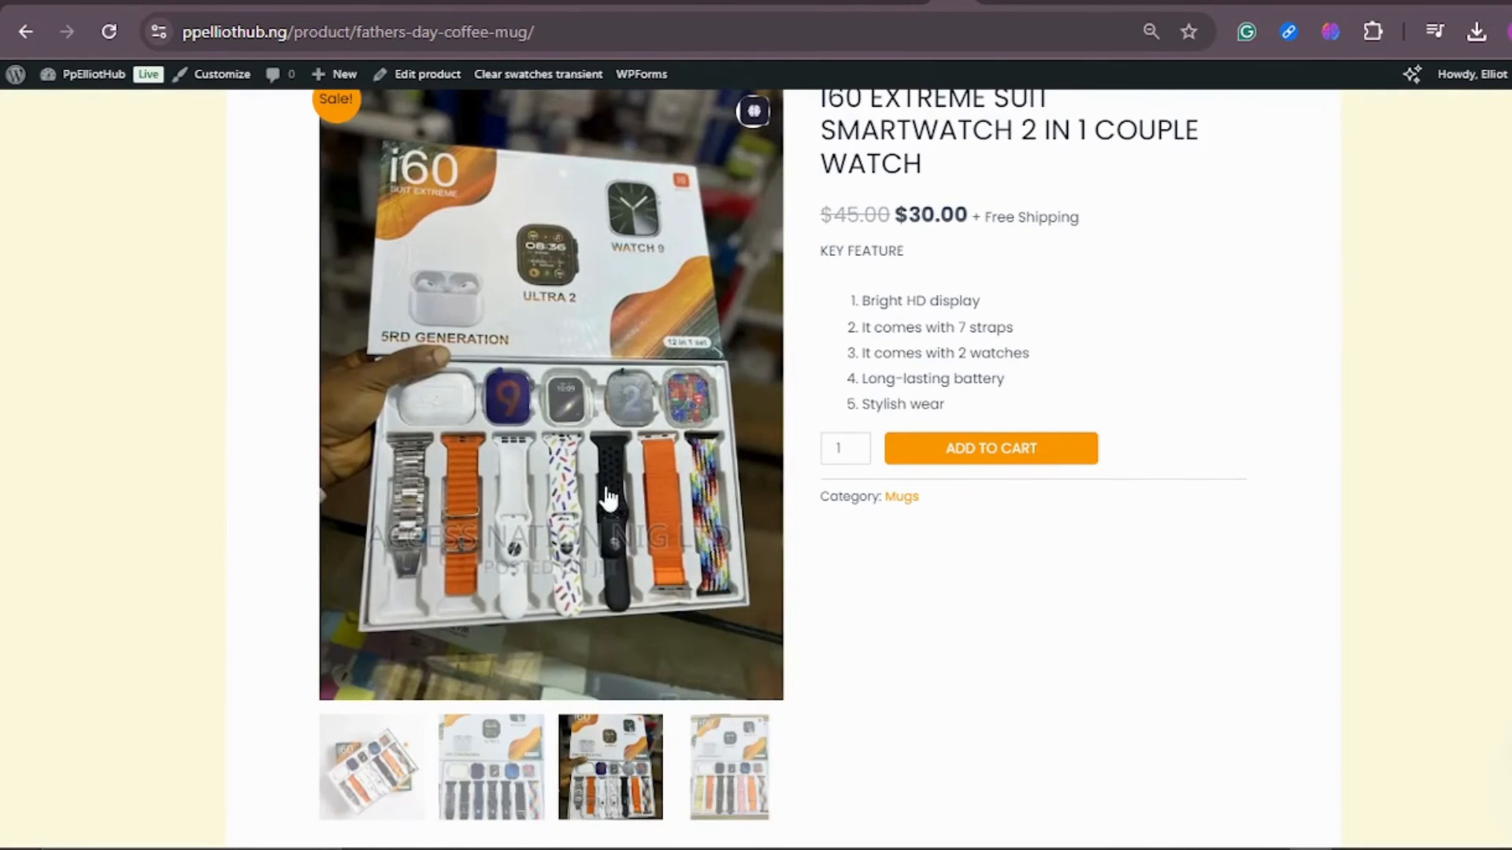
{"action": "left_click", "coordinate": [735, 784]}
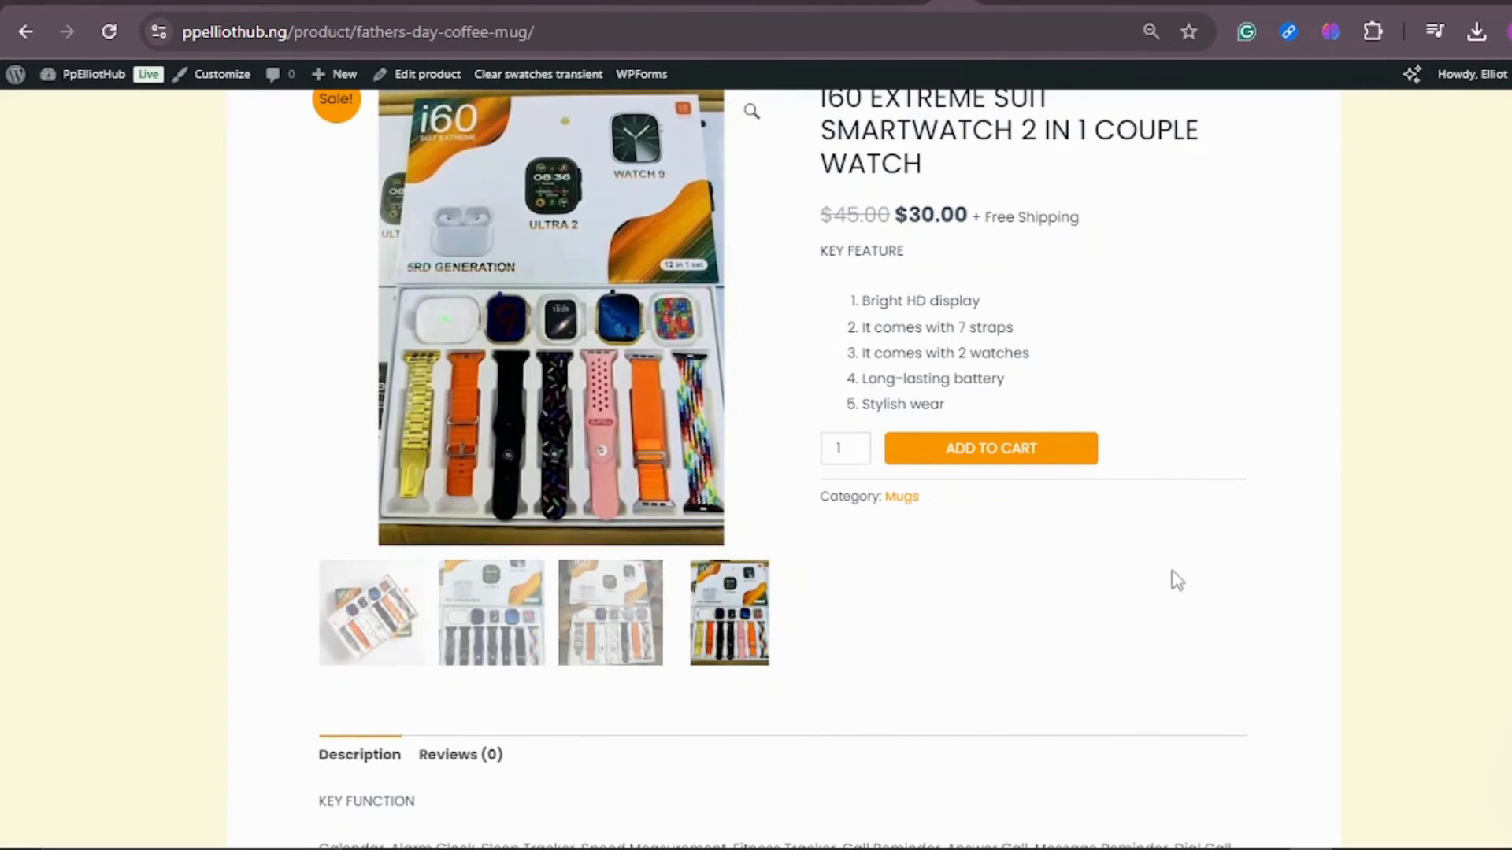
{"action": "scroll", "coordinate": [1185, 487], "scroll_direction": "down", "scroll_amount": 3}
{"action": "scroll", "coordinate": [1177, 501], "scroll_direction": "down", "scroll_amount": 6}
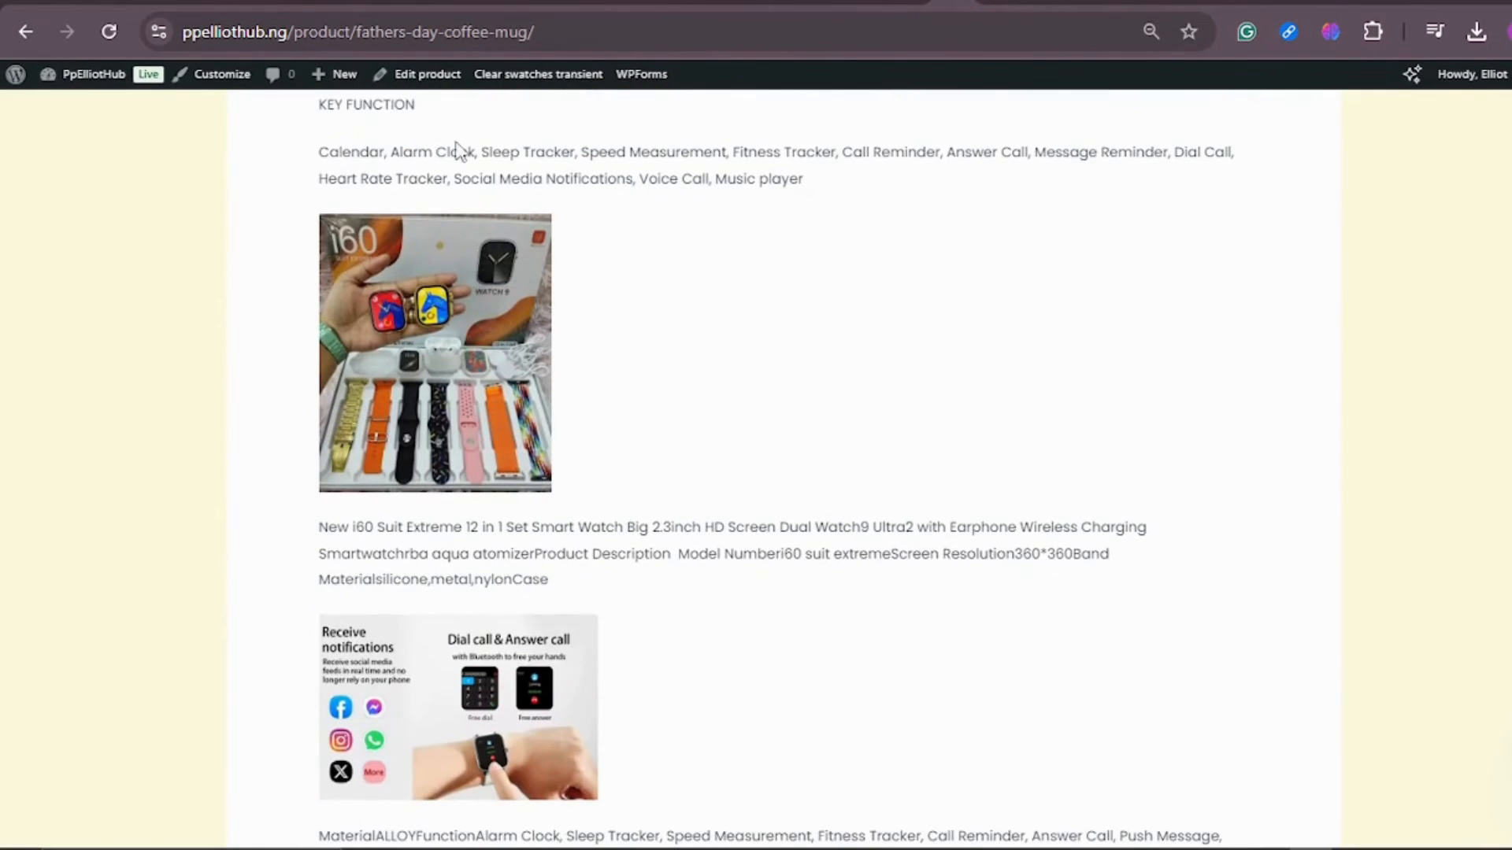
{"action": "scroll", "coordinate": [737, 283], "scroll_direction": "down", "scroll_amount": 5}
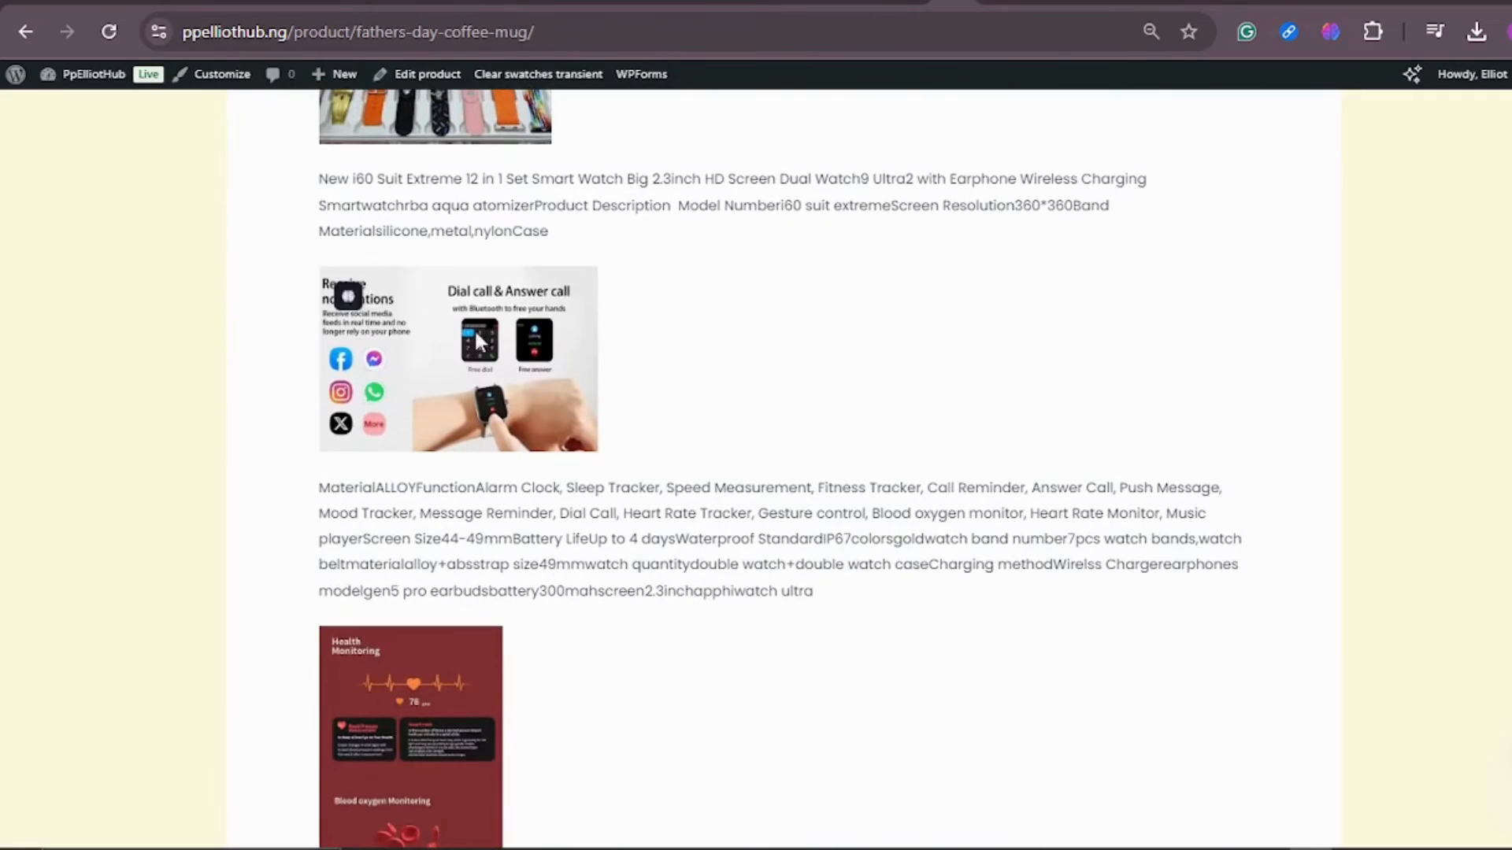
{"action": "scroll", "coordinate": [780, 371], "scroll_direction": "down", "scroll_amount": 5}
{"action": "scroll", "coordinate": [648, 400], "scroll_direction": "down", "scroll_amount": 10}
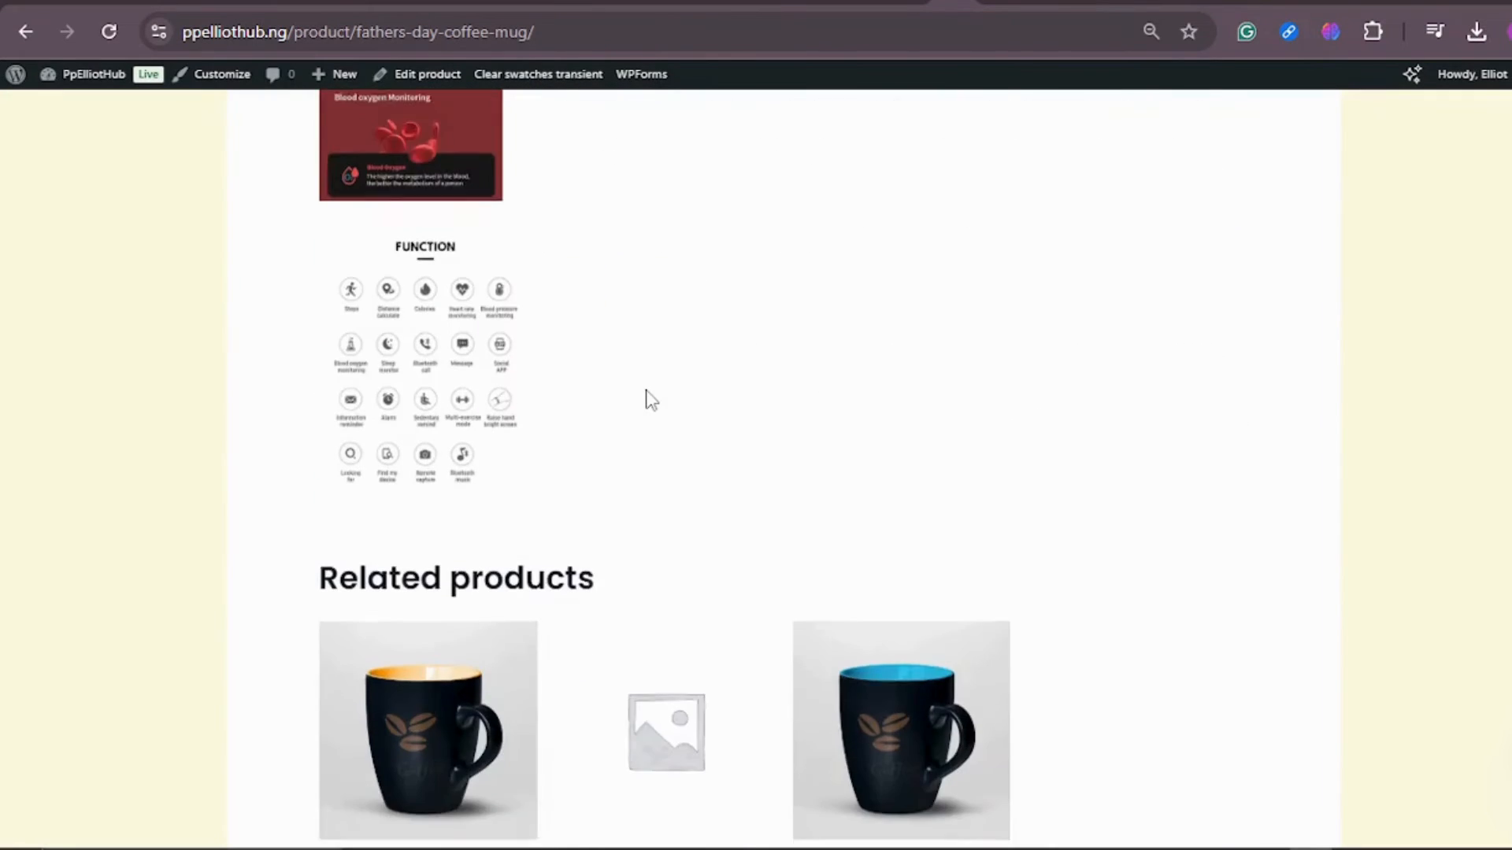
{"action": "scroll", "coordinate": [646, 402], "scroll_direction": "up", "scroll_amount": 4}
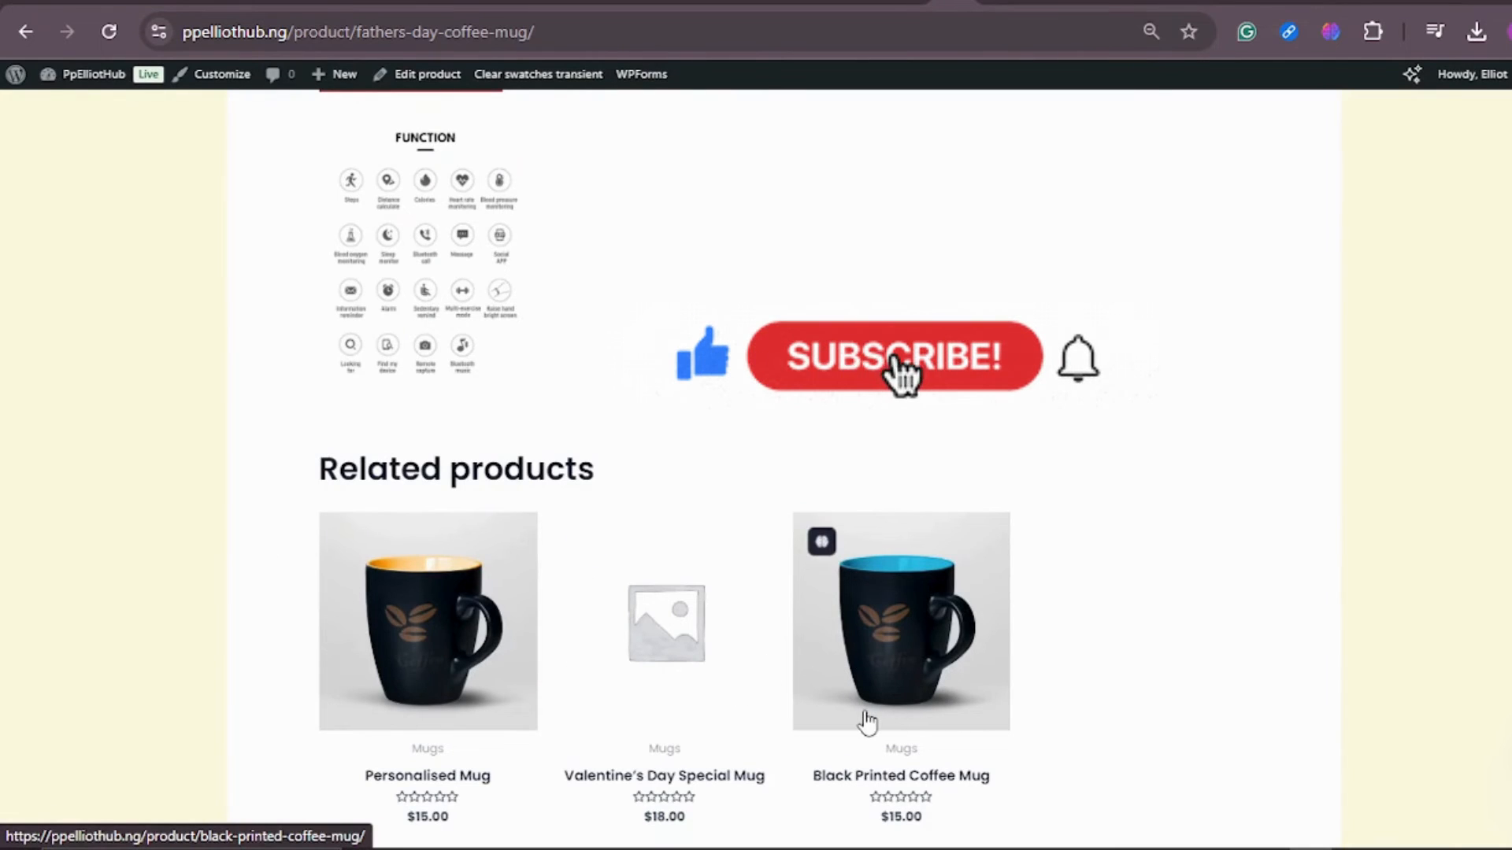
Add two i60 smartwatches to the cart and remove the Personalised Mug on the cart page
{"action": "scroll", "coordinate": [962, 587], "scroll_direction": "up", "scroll_amount": 15}
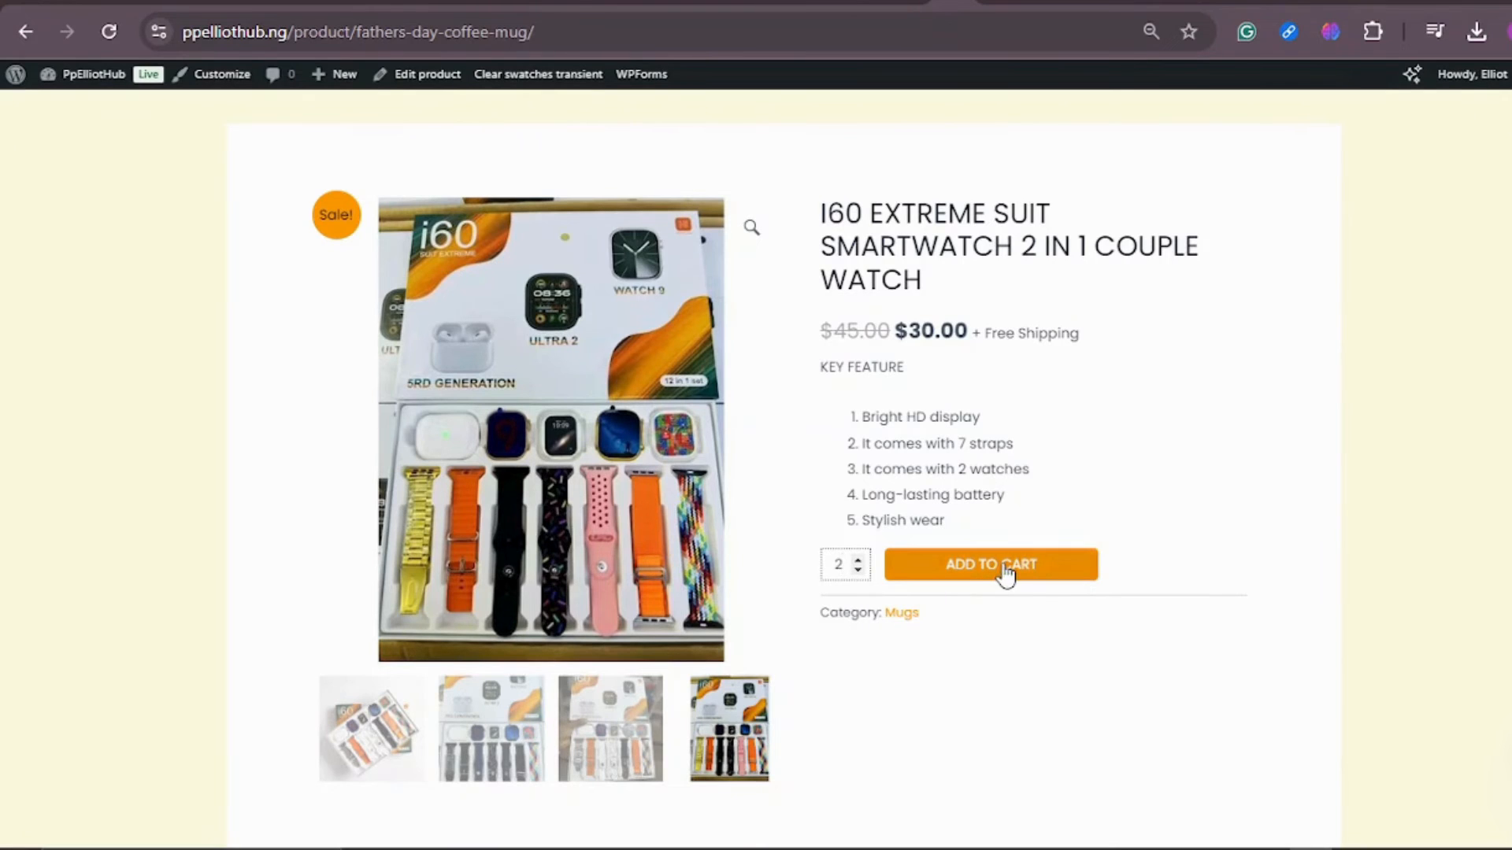
{"action": "left_click", "coordinate": [1007, 576]}
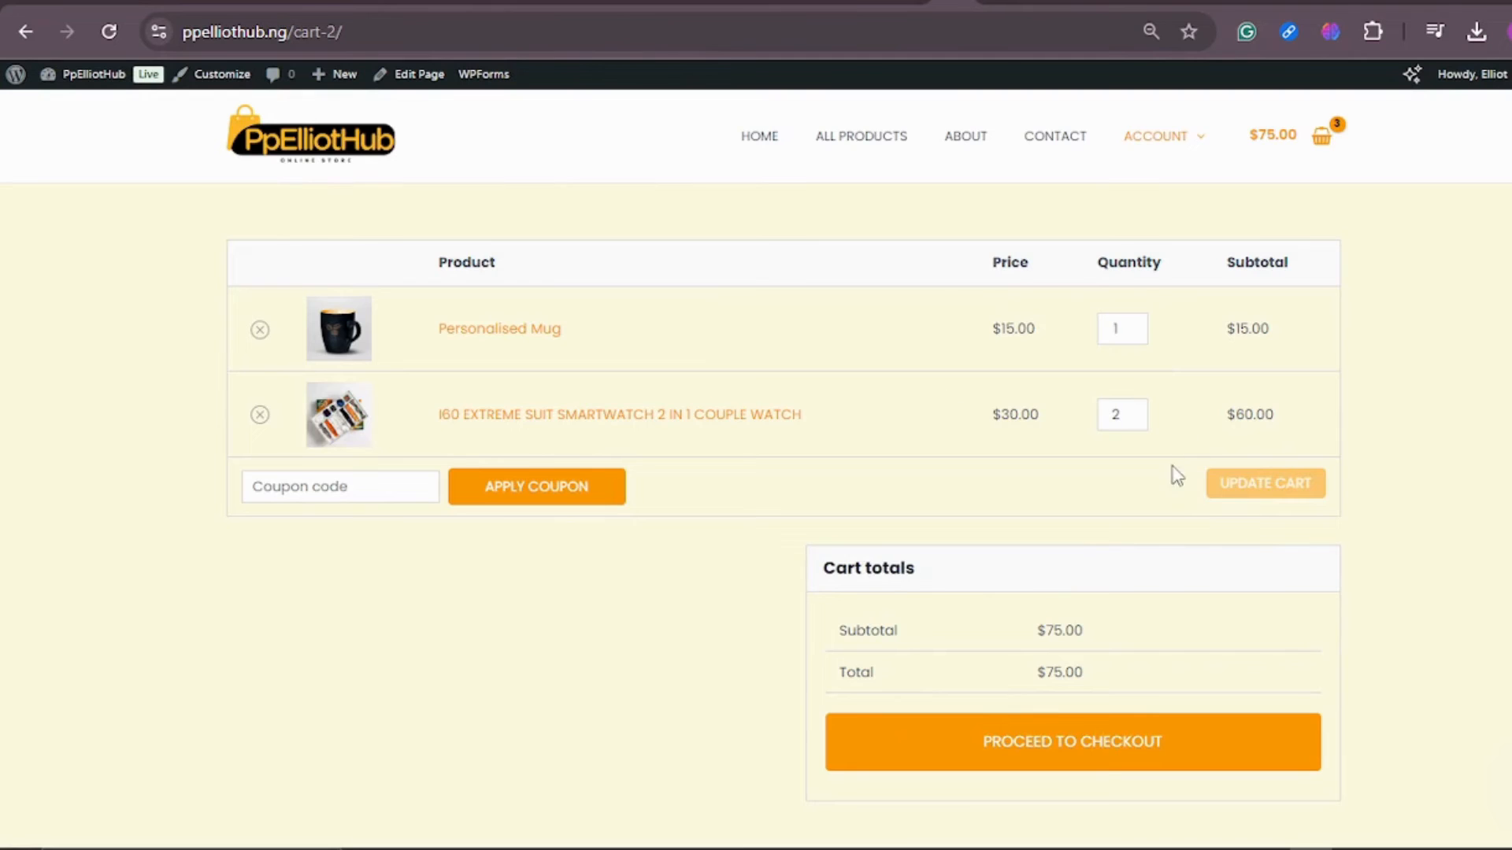
{"action": "scroll", "coordinate": [1165, 478], "scroll_direction": "down", "scroll_amount": 3}
{"action": "scroll", "coordinate": [1155, 479], "scroll_direction": "up", "scroll_amount": 3}
{"action": "left_click", "coordinate": [265, 330]}
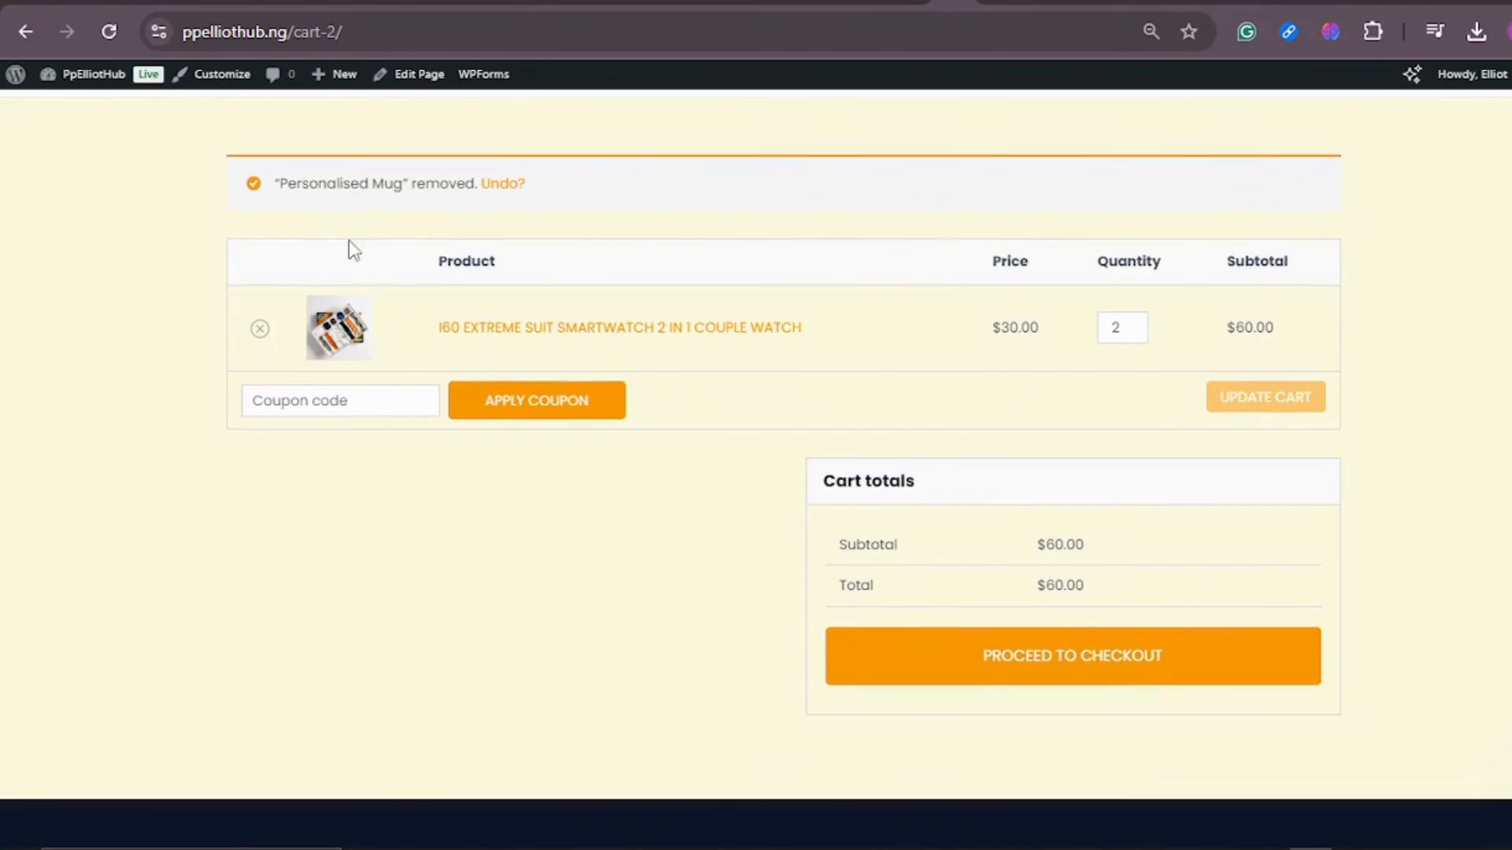
Return to the store homepage and examine the i60 smartwatch among the featured products
{"action": "scroll", "coordinate": [575, 272], "scroll_direction": "up", "scroll_amount": 2}
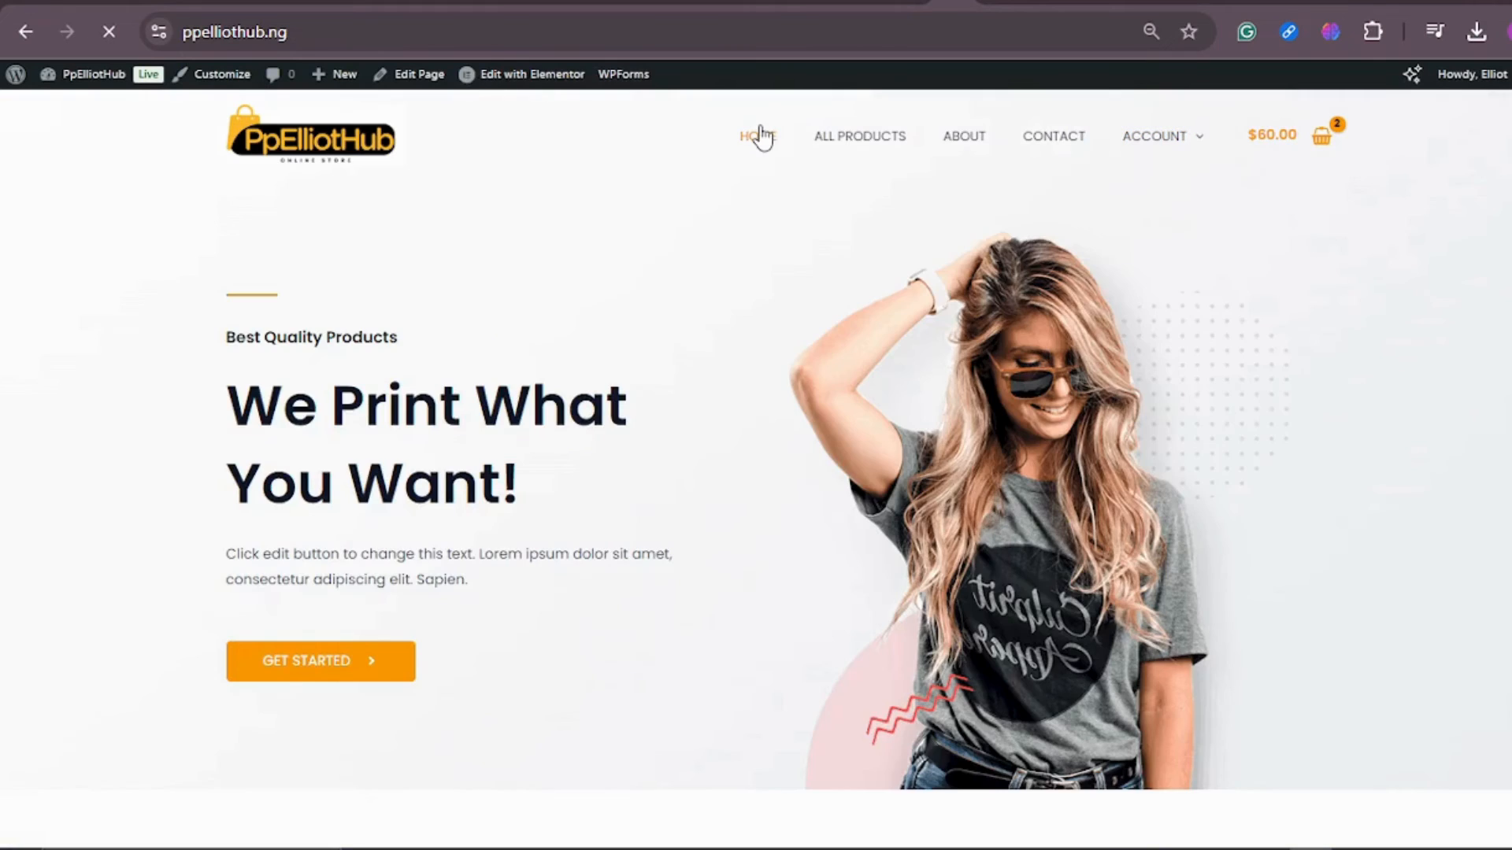
{"action": "scroll", "coordinate": [740, 291], "scroll_direction": "down", "scroll_amount": 10}
{"action": "scroll", "coordinate": [740, 302], "scroll_direction": "down", "scroll_amount": 9}
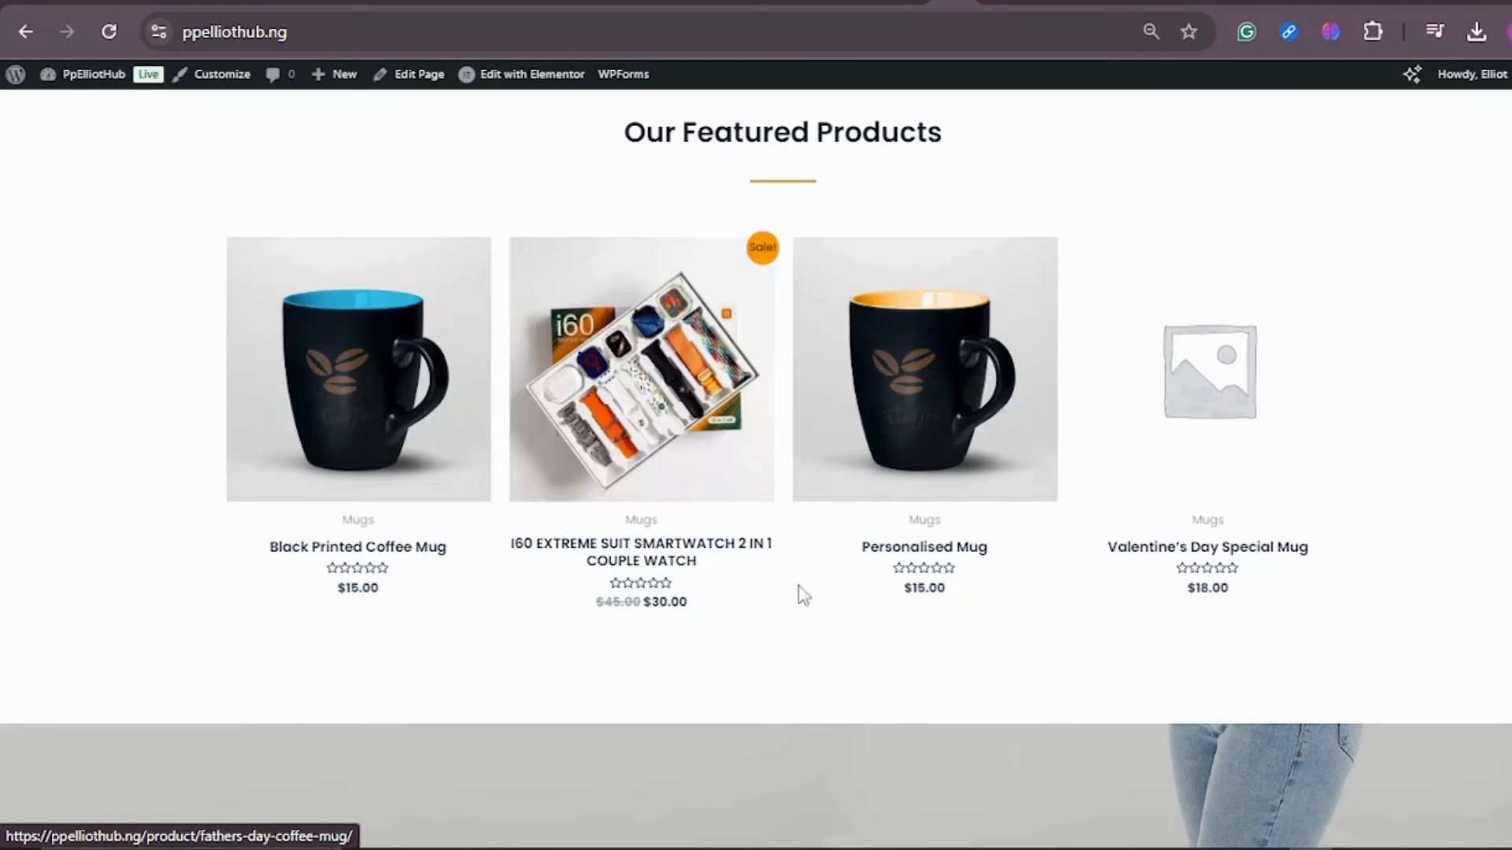
{"action": "scroll", "coordinate": [850, 397], "scroll_direction": "up", "scroll_amount": 3}
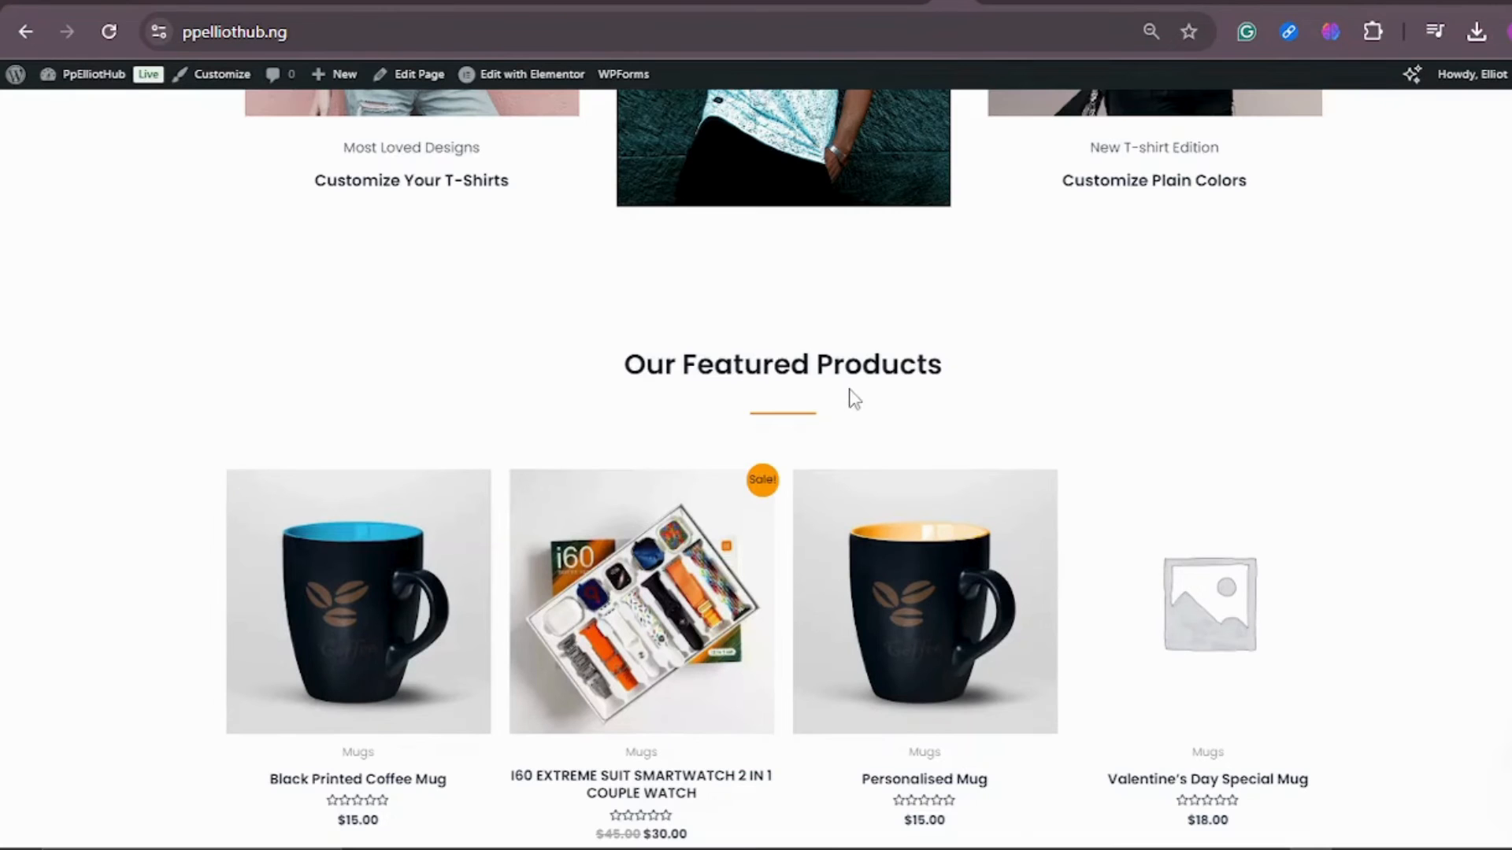
{"action": "scroll", "coordinate": [854, 402], "scroll_direction": "up", "scroll_amount": 3}
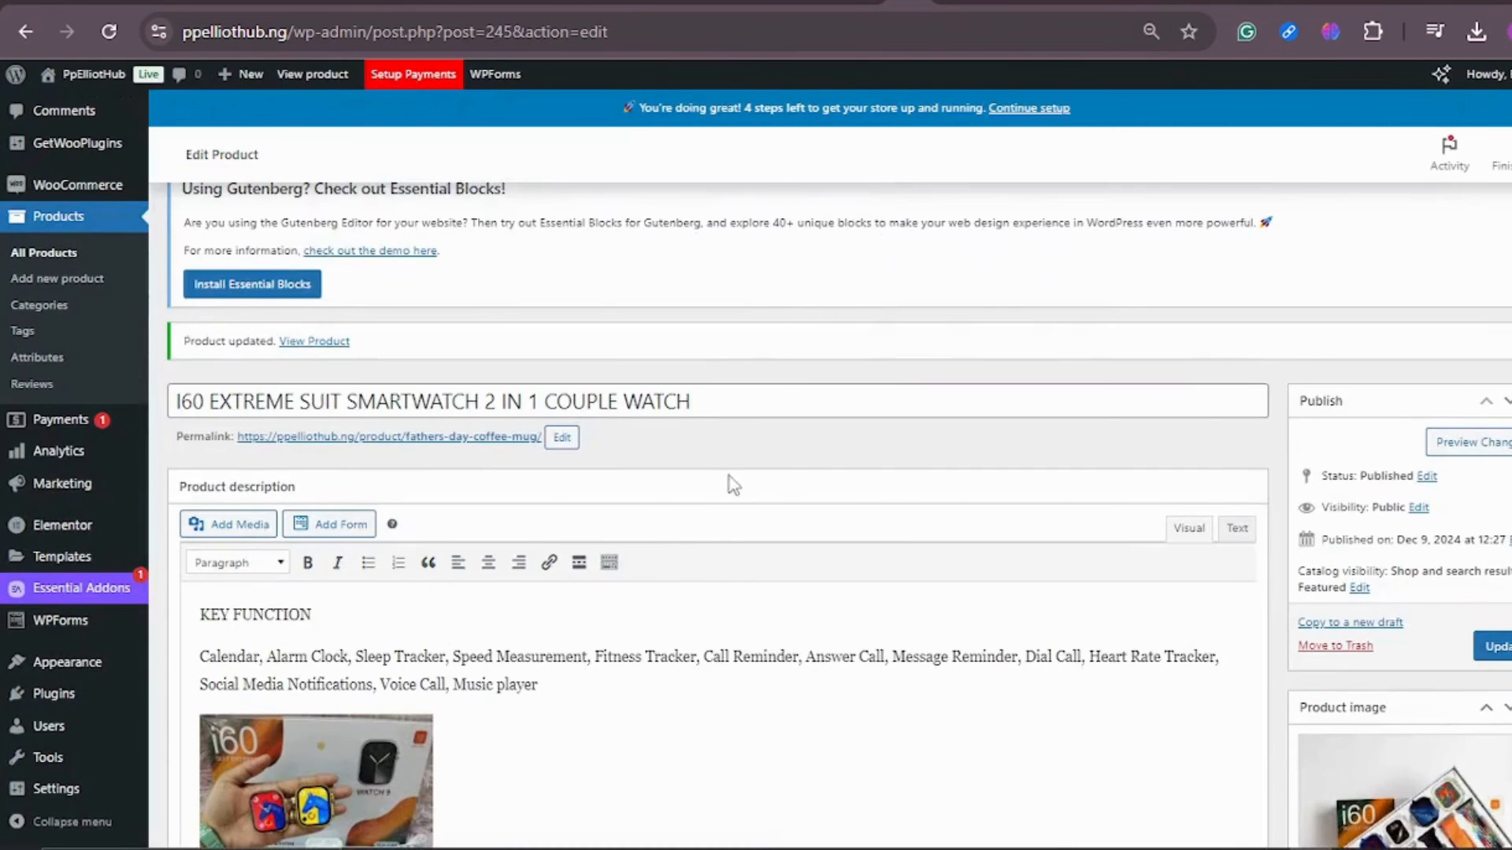
Switch to the WordPress admin, open the list of all products and look through the remaining demo mugs and T-shirts
{"action": "scroll", "coordinate": [67, 425], "scroll_direction": "up", "scroll_amount": 4}
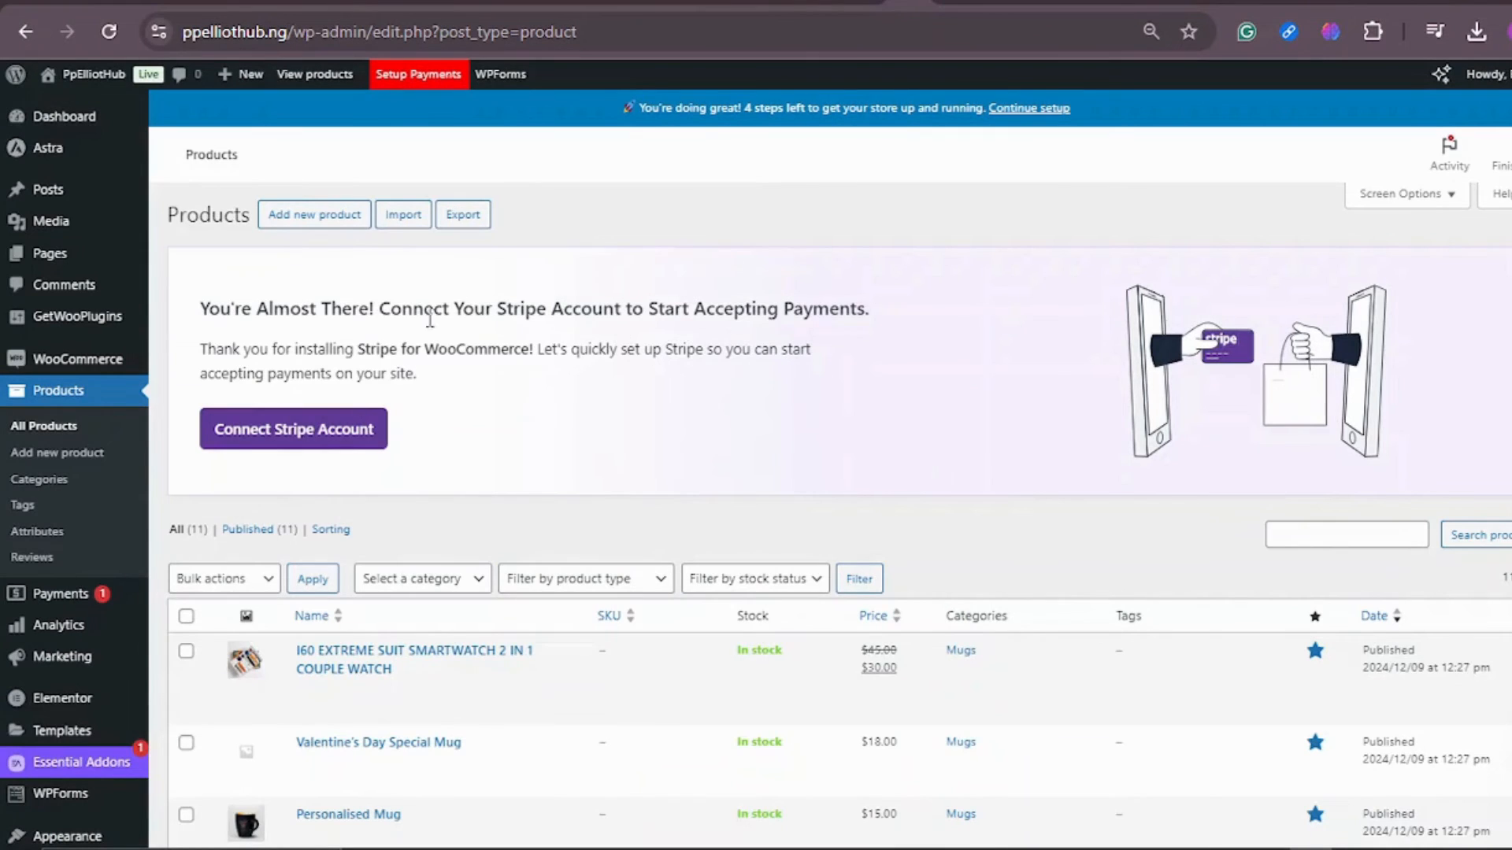
{"action": "scroll", "coordinate": [628, 390], "scroll_direction": "down", "scroll_amount": 7}
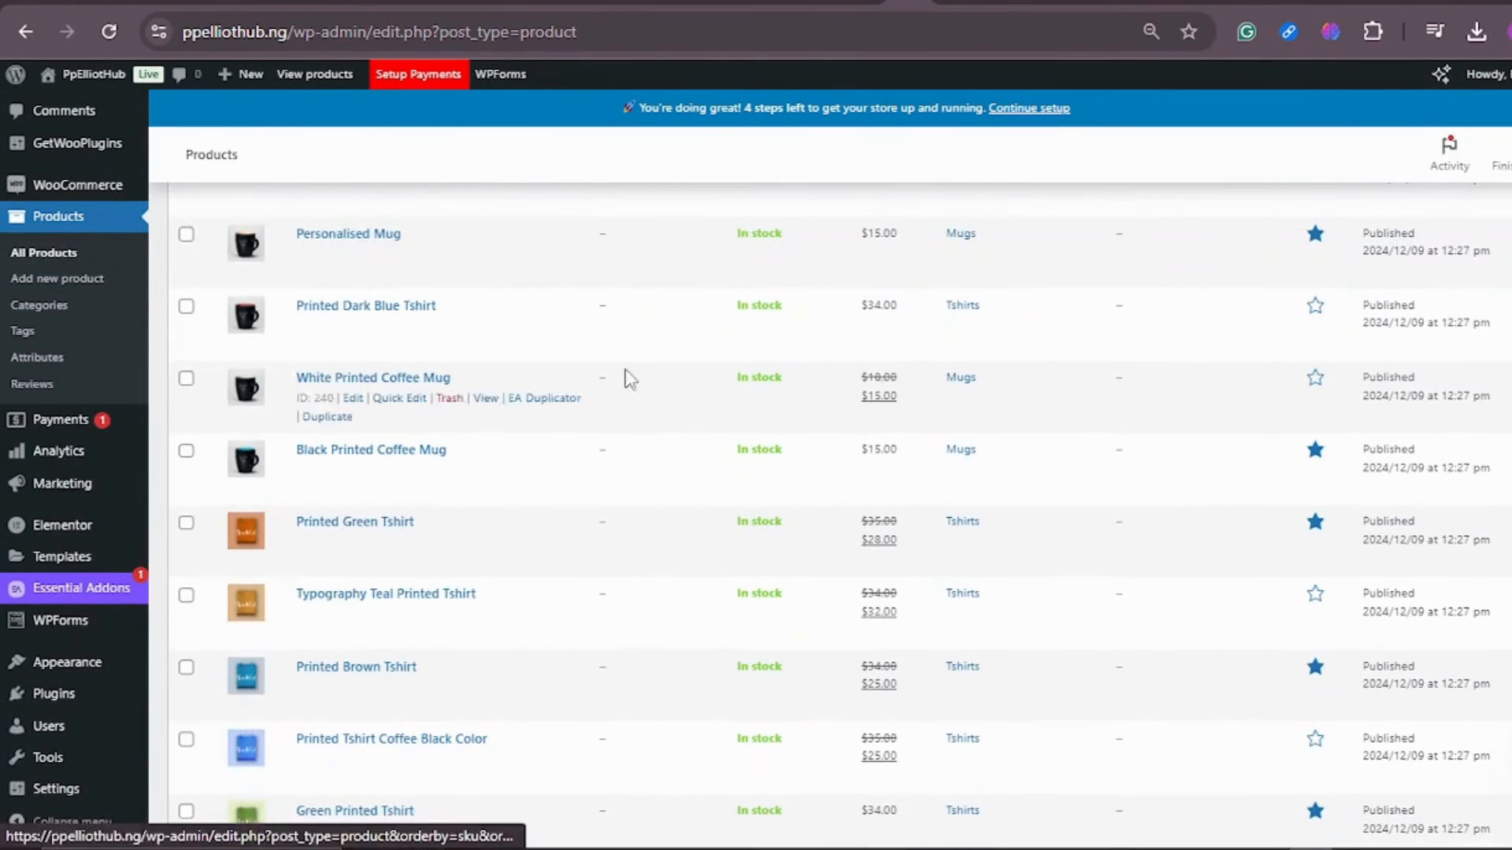
{"action": "scroll", "coordinate": [605, 340], "scroll_direction": "up", "scroll_amount": 3}
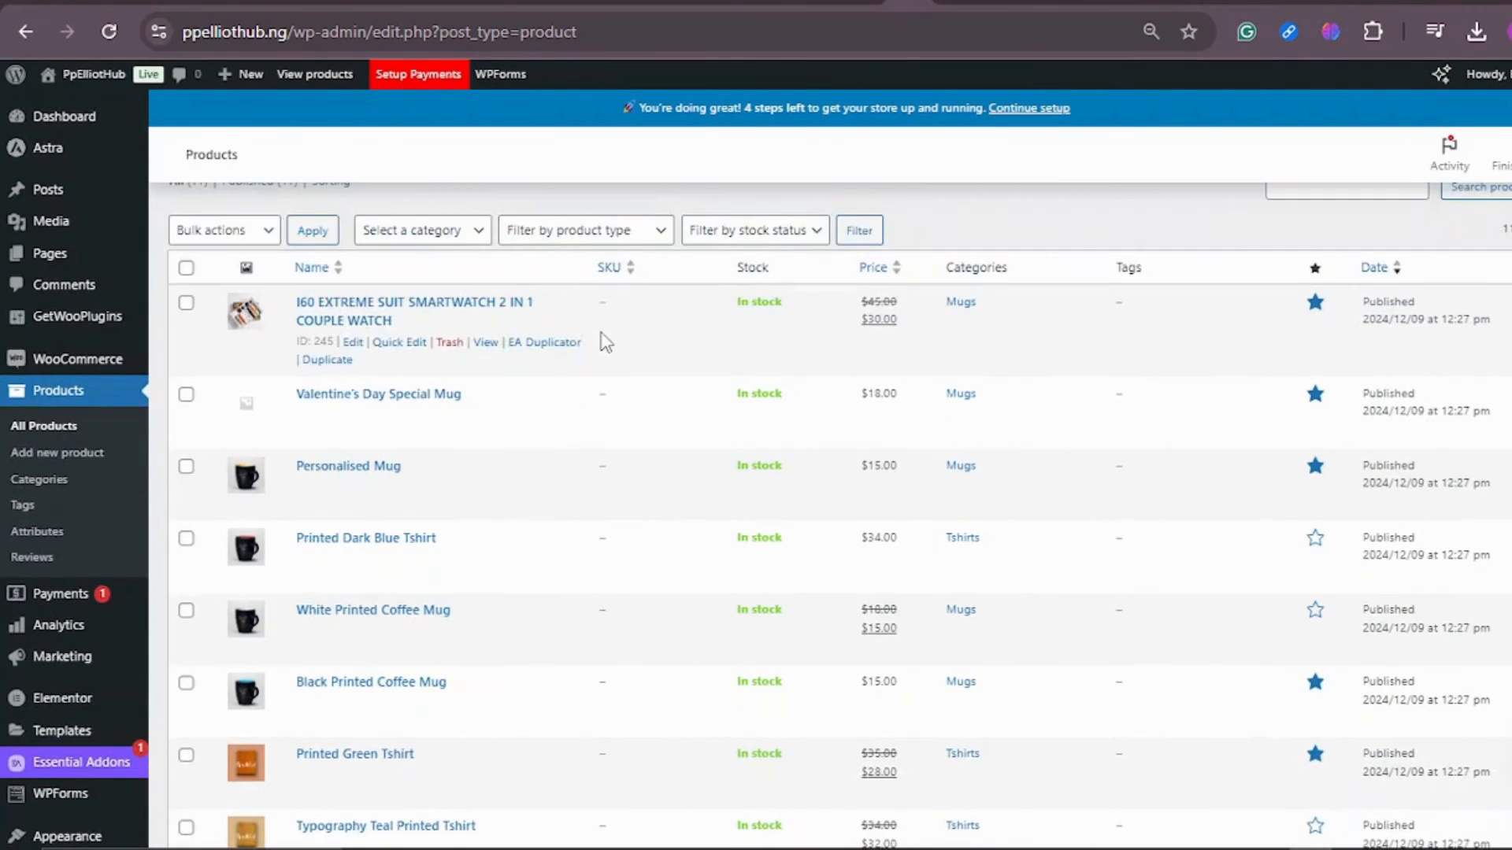
{"action": "scroll", "coordinate": [604, 341], "scroll_direction": "up", "scroll_amount": 3}
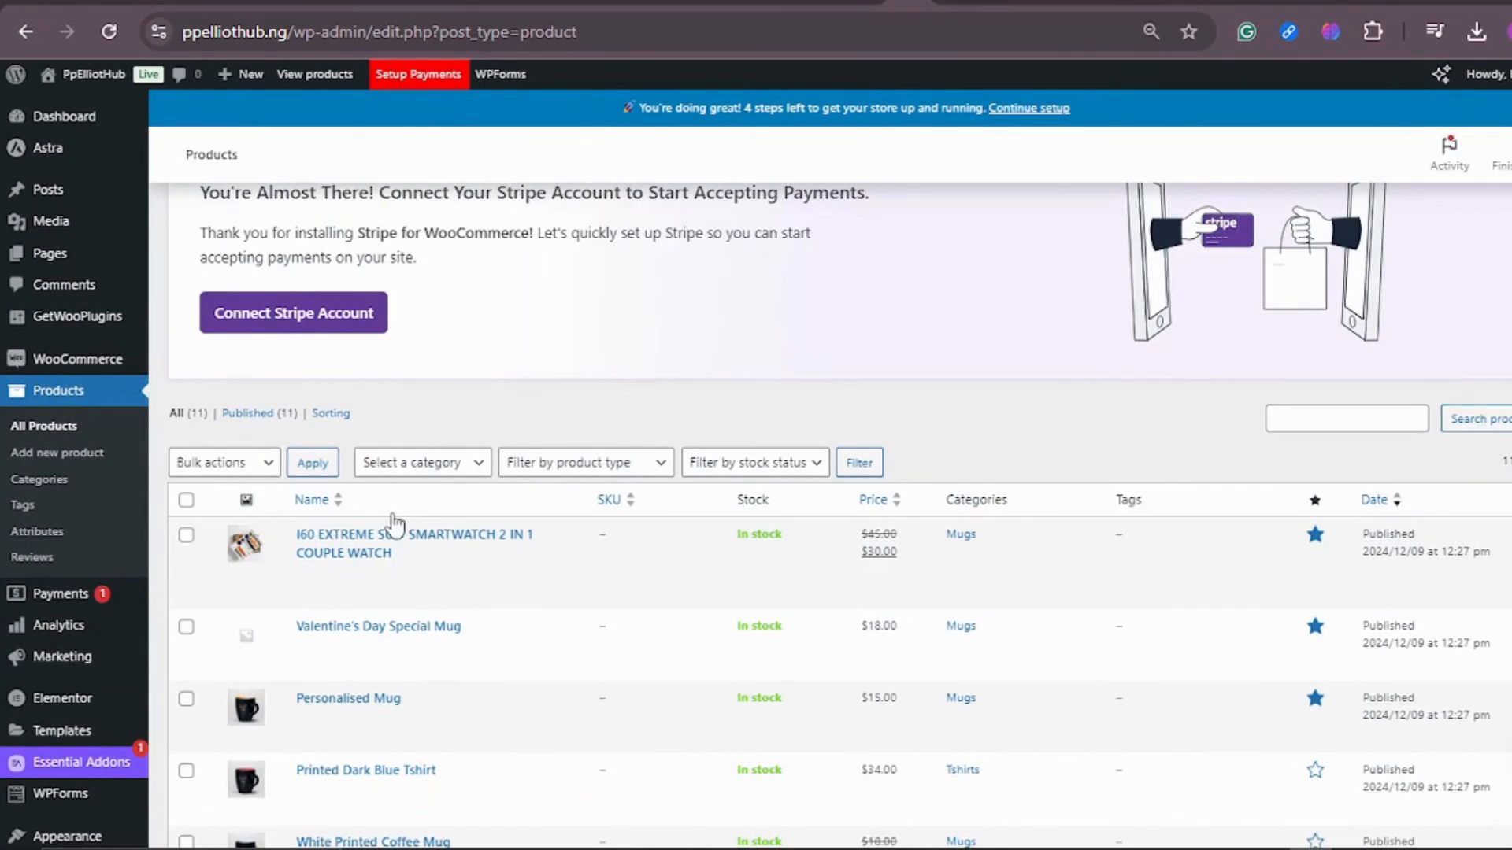
{"action": "scroll", "coordinate": [519, 610], "scroll_direction": "down", "scroll_amount": 2}
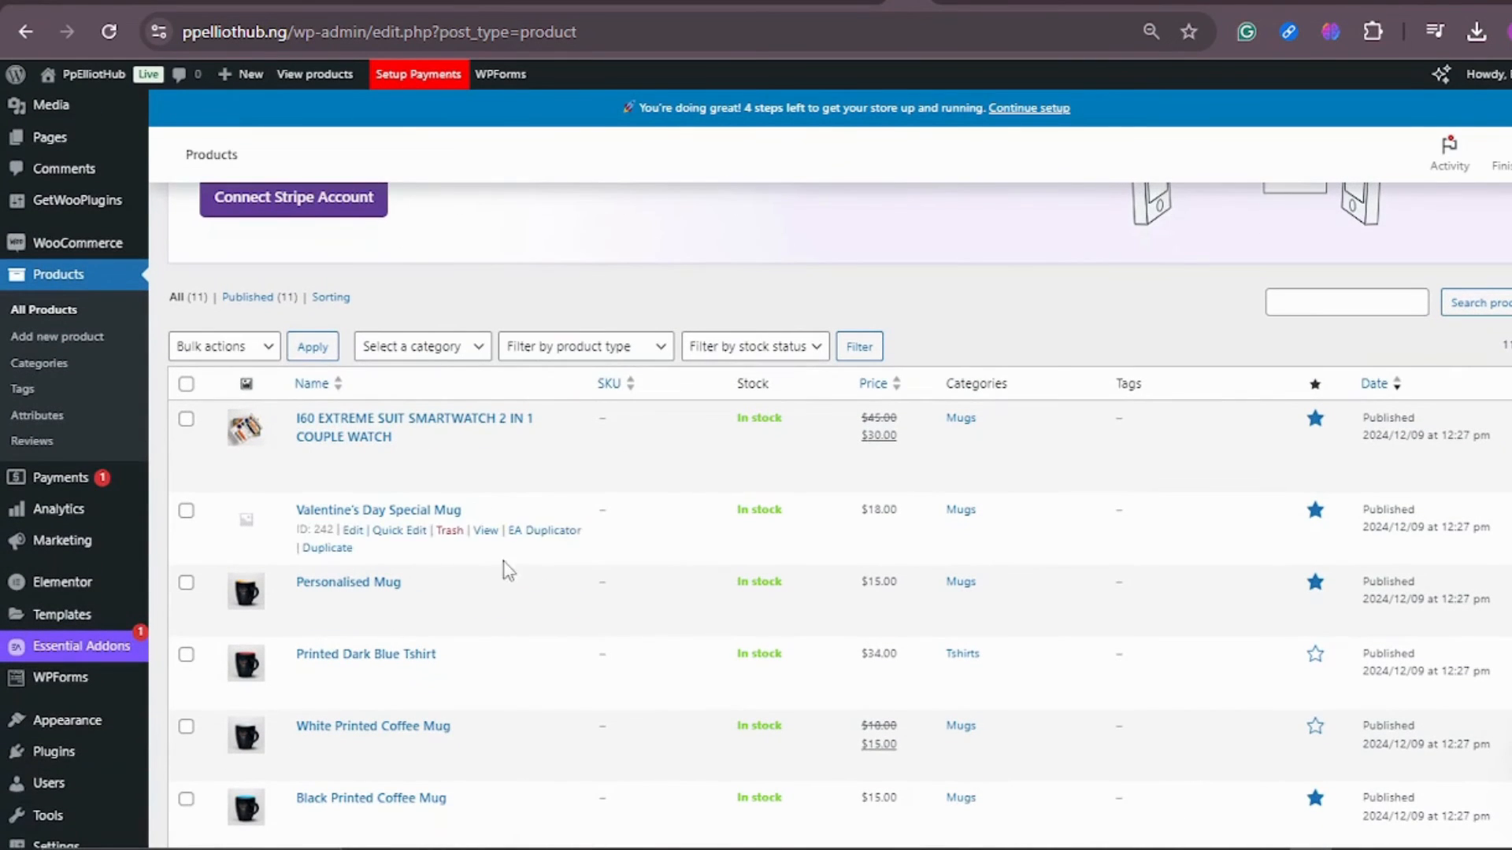
{"action": "scroll", "coordinate": [558, 527], "scroll_direction": "up", "scroll_amount": 3}
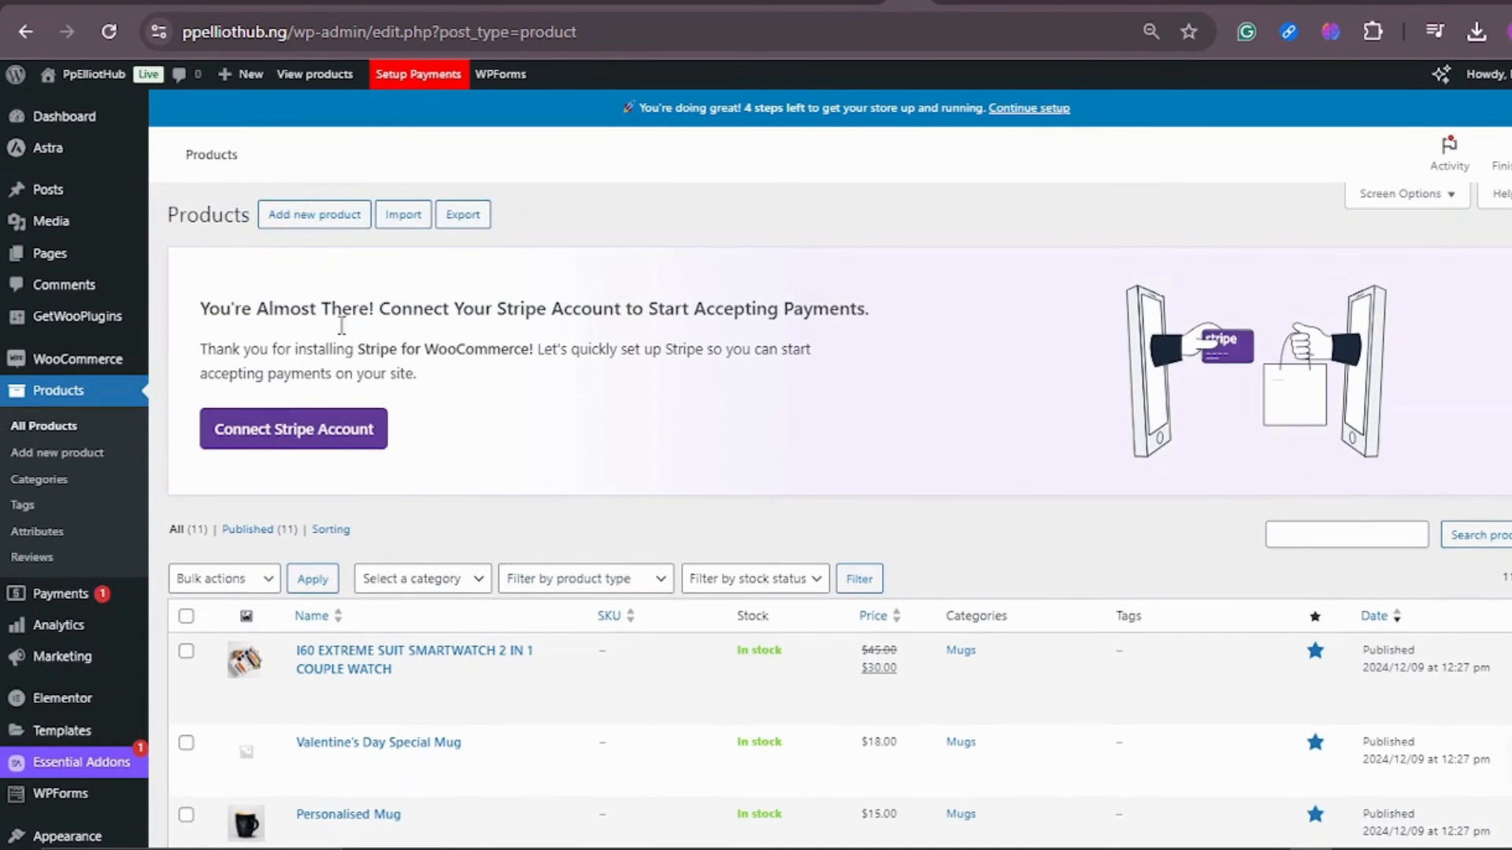
Open a blank new product form and examine its name, description, regular price, sale price and short description fields
{"action": "left_click", "coordinate": [311, 220]}
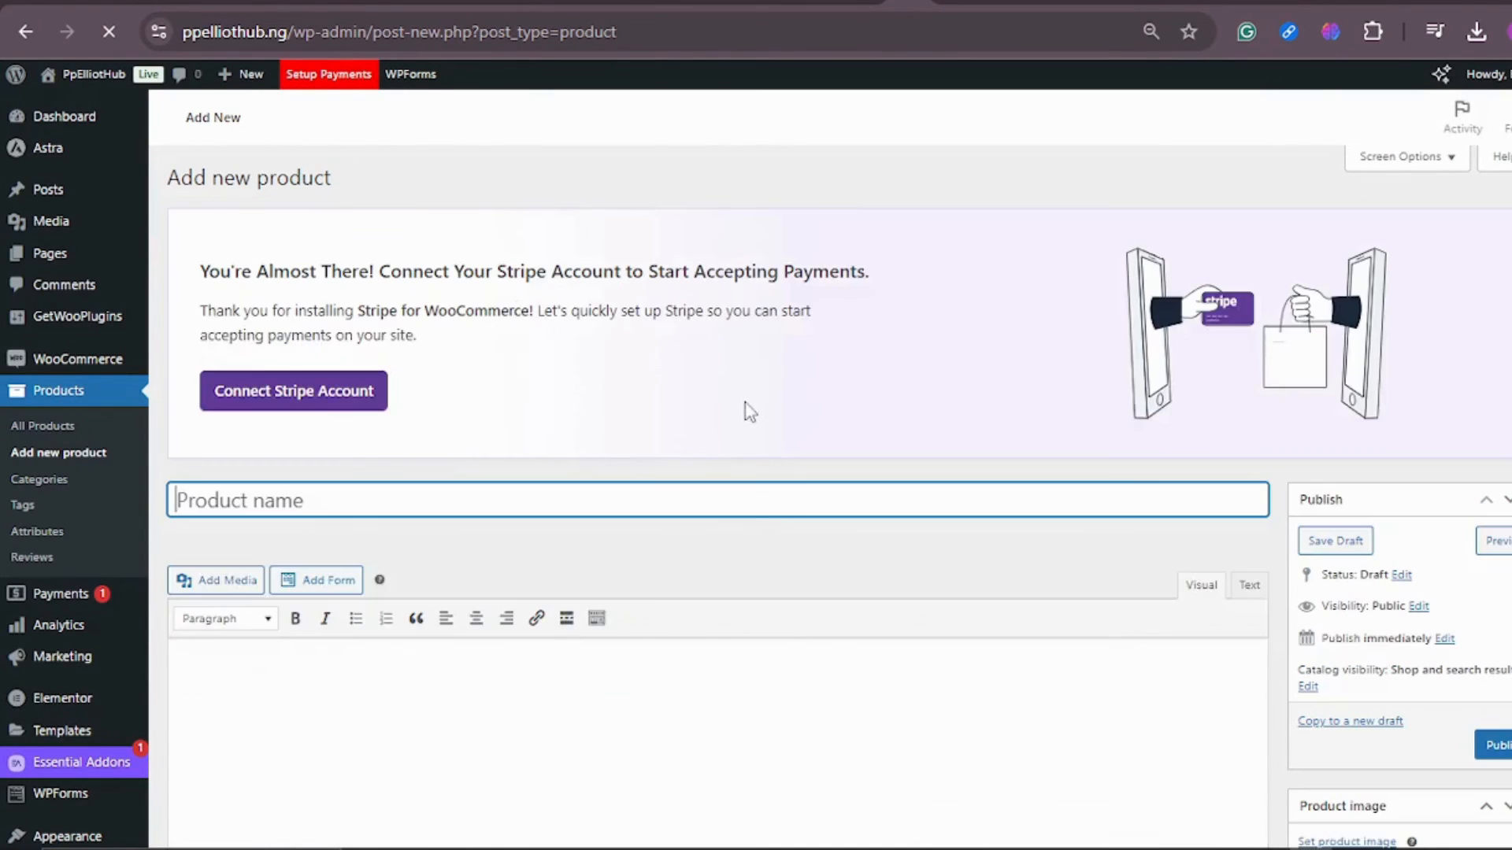
{"action": "scroll", "coordinate": [527, 356], "scroll_direction": "down", "scroll_amount": 3}
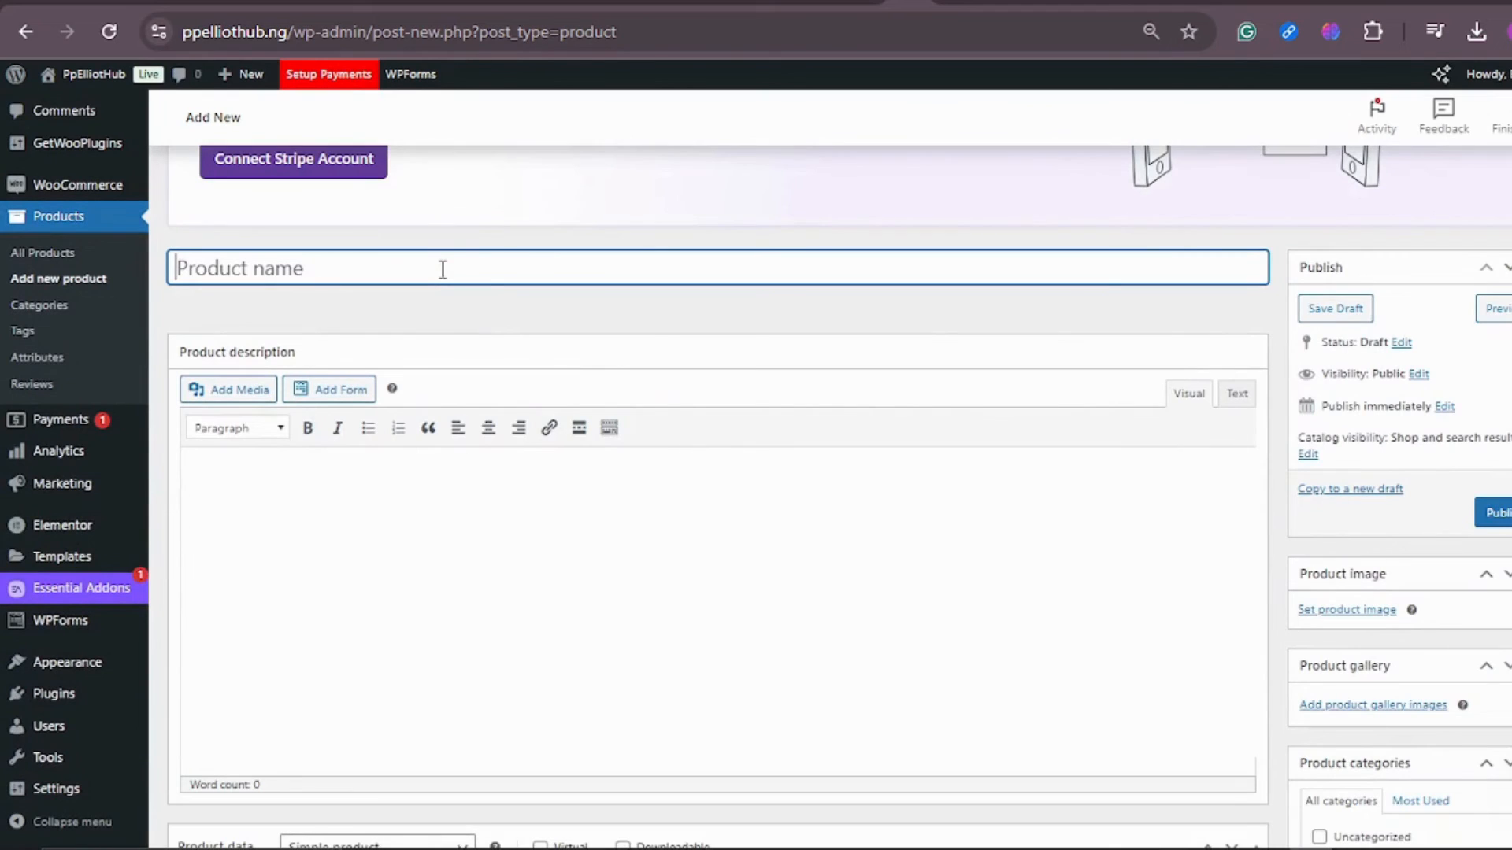
{"action": "scroll", "coordinate": [457, 315], "scroll_direction": "down", "scroll_amount": 3}
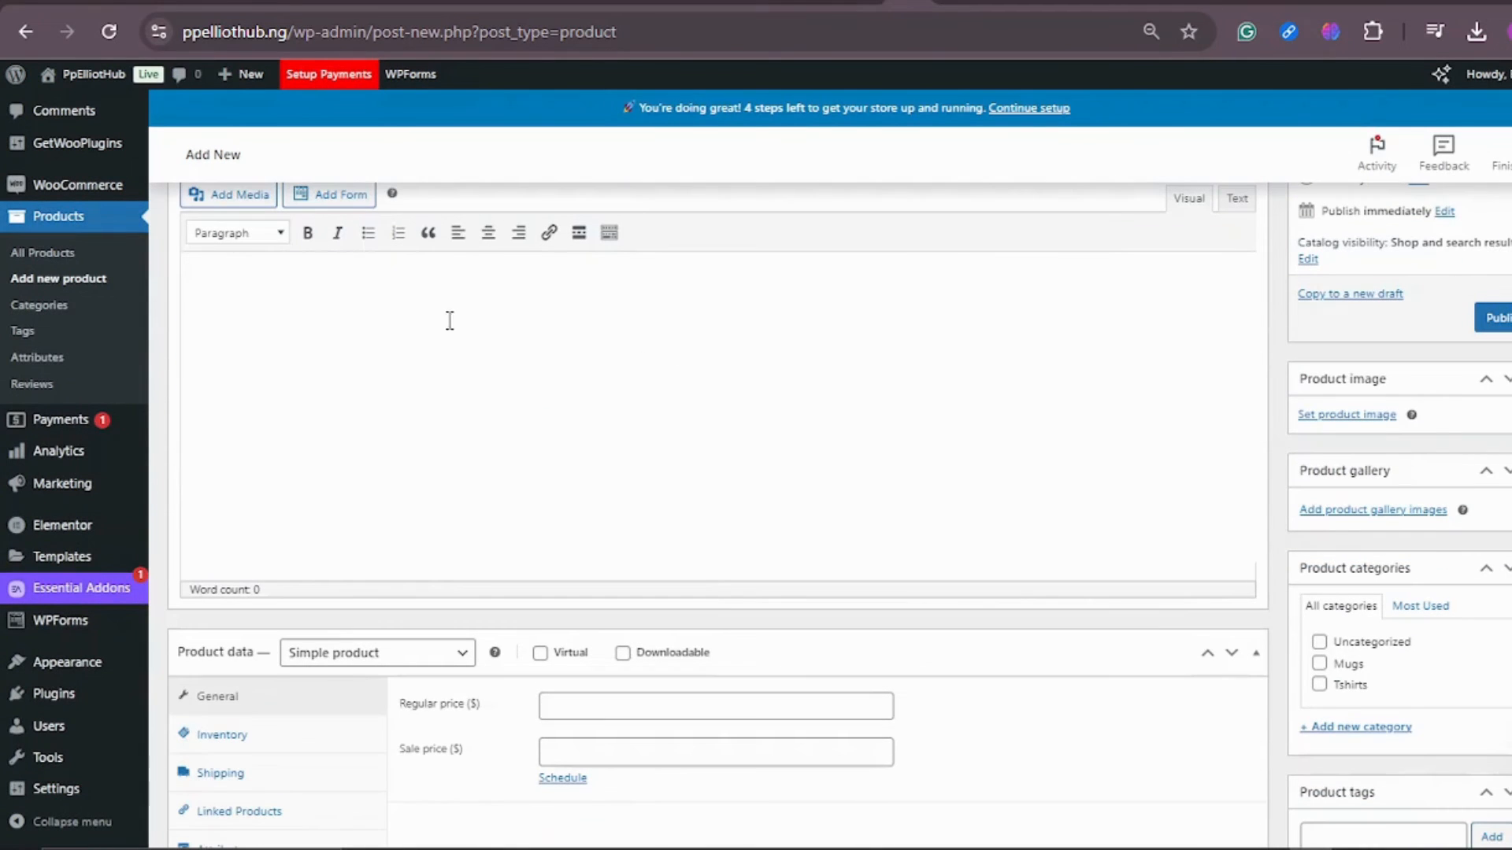
{"action": "scroll", "coordinate": [451, 320], "scroll_direction": "down", "scroll_amount": 3}
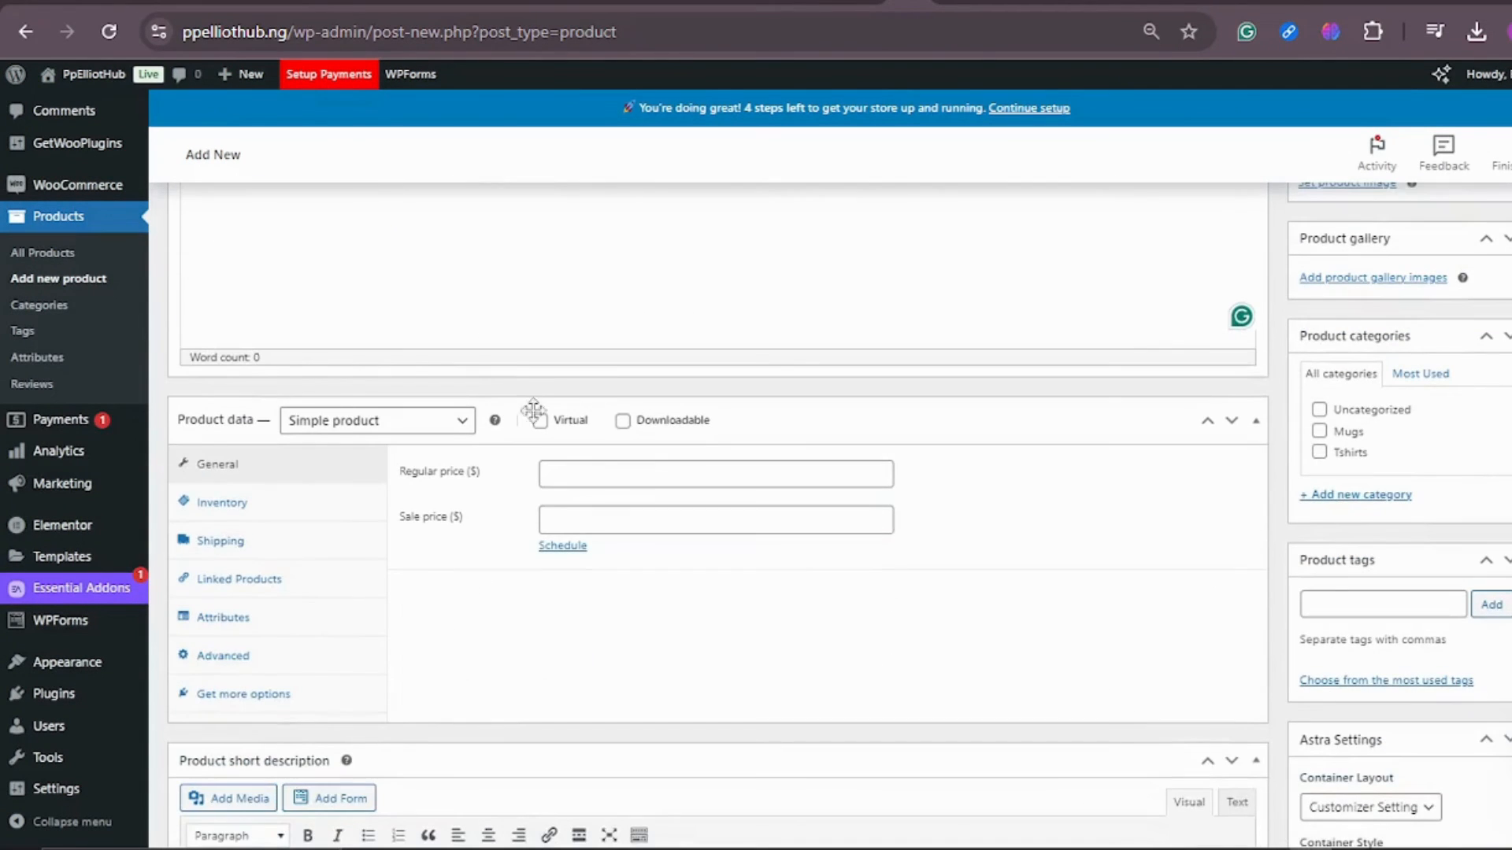
{"action": "left_click", "coordinate": [631, 471]}
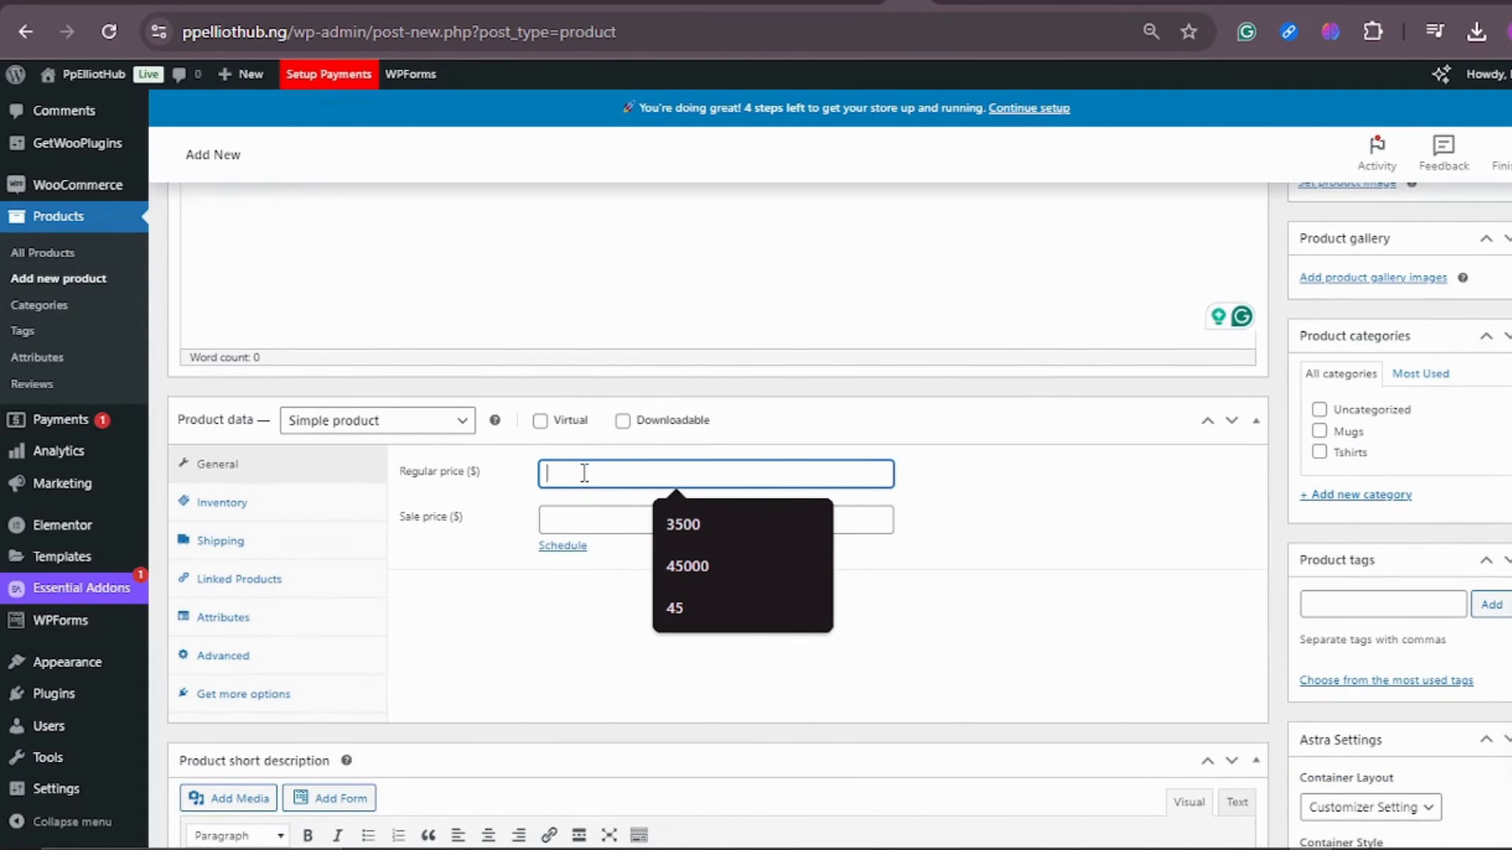
{"action": "left_click", "coordinate": [603, 521]}
{"action": "scroll", "coordinate": [583, 491], "scroll_direction": "down", "scroll_amount": 6}
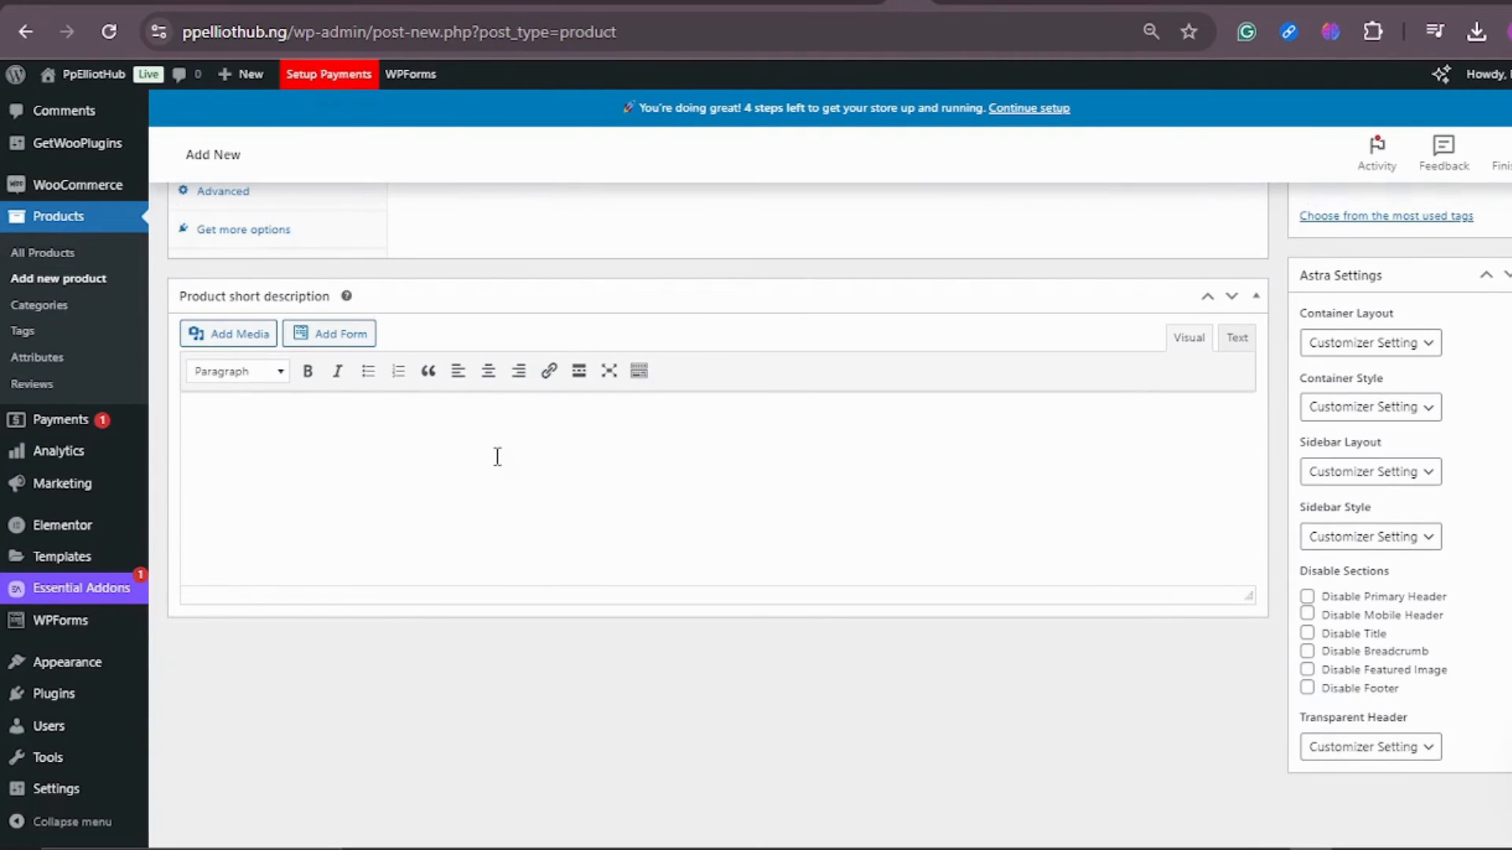
Examine the blank product form's image, gallery, category, tag and publishing settings
{"action": "scroll", "coordinate": [1103, 486], "scroll_direction": "up", "scroll_amount": 15}
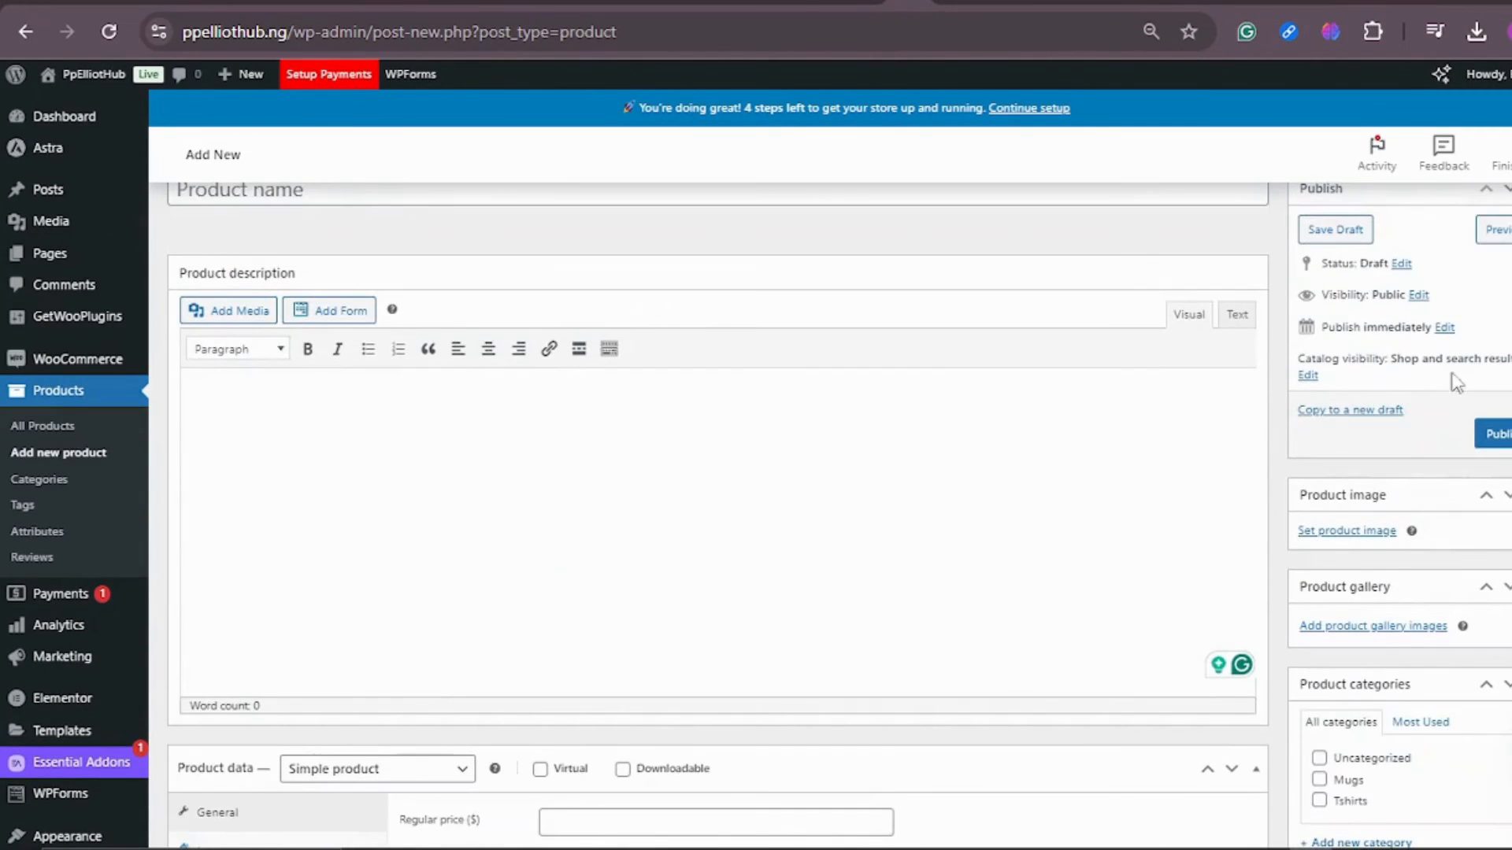
{"action": "scroll", "coordinate": [1410, 362], "scroll_direction": "down", "scroll_amount": 7}
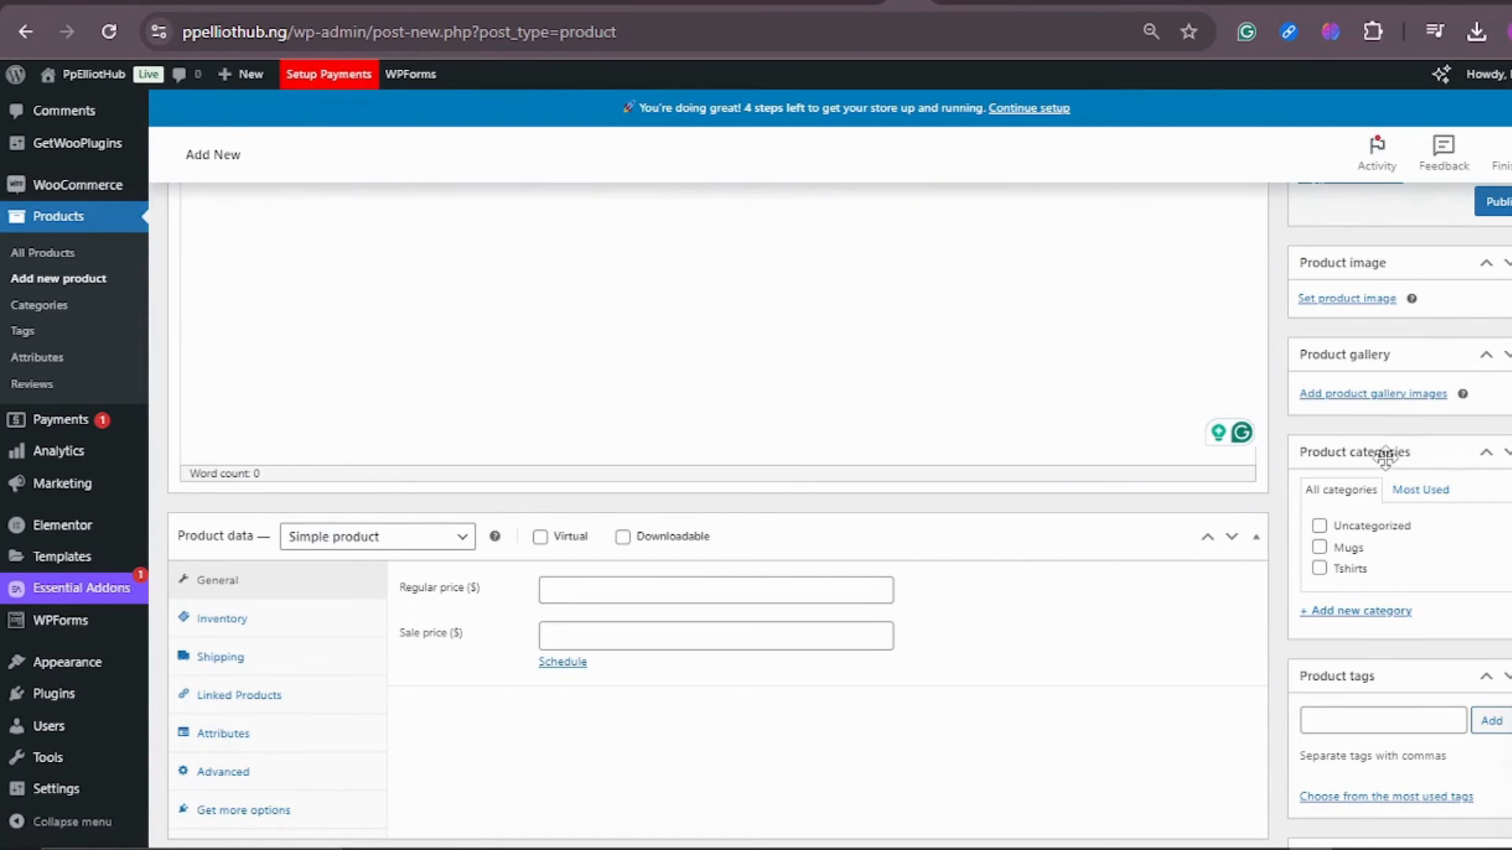
{"action": "scroll", "coordinate": [1384, 455], "scroll_direction": "down", "scroll_amount": 2}
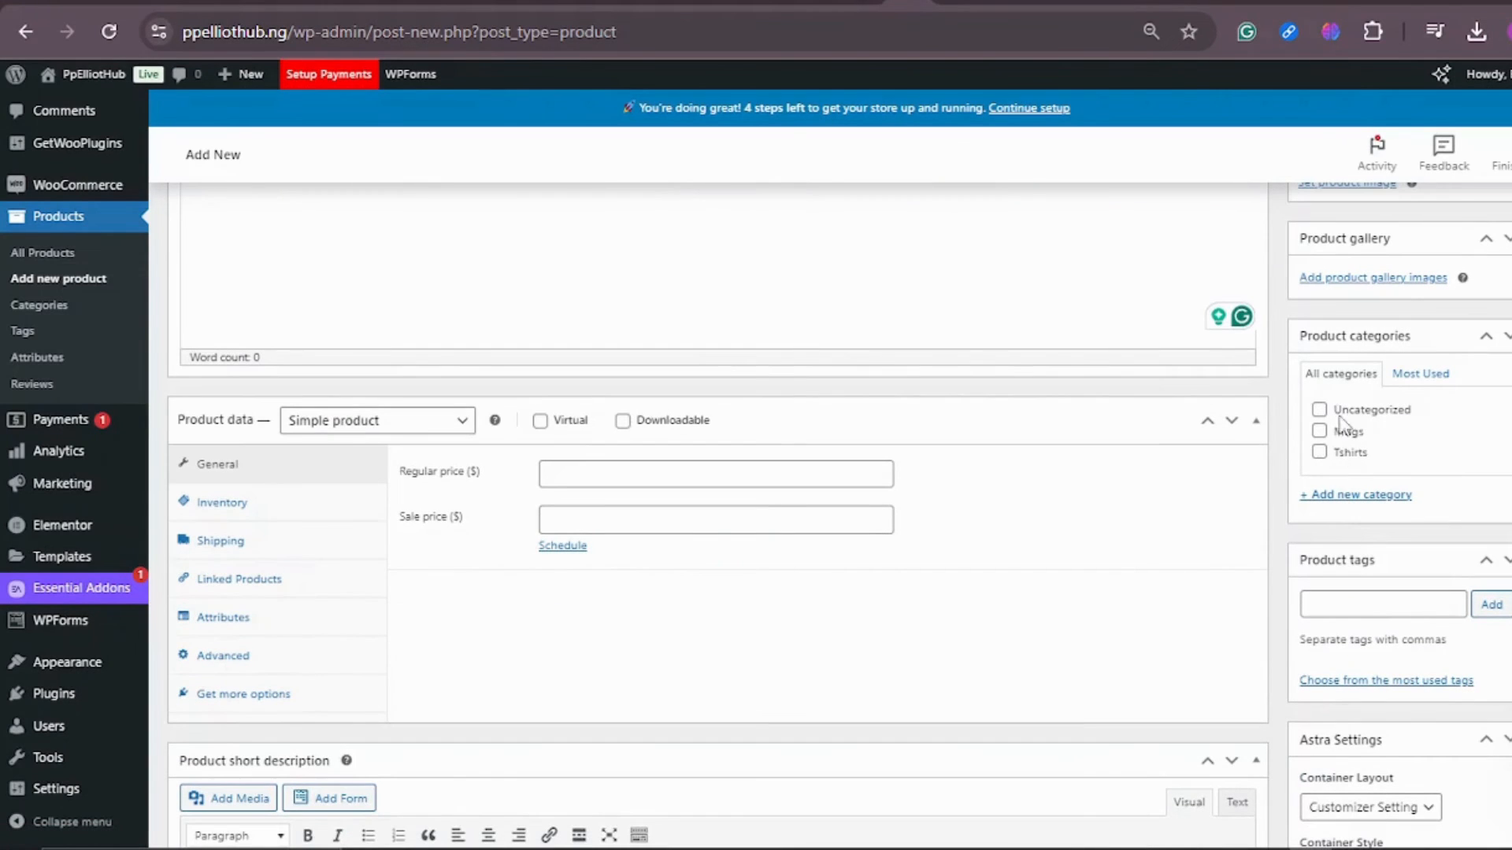
{"action": "scroll", "coordinate": [1421, 433], "scroll_direction": "down", "scroll_amount": 3}
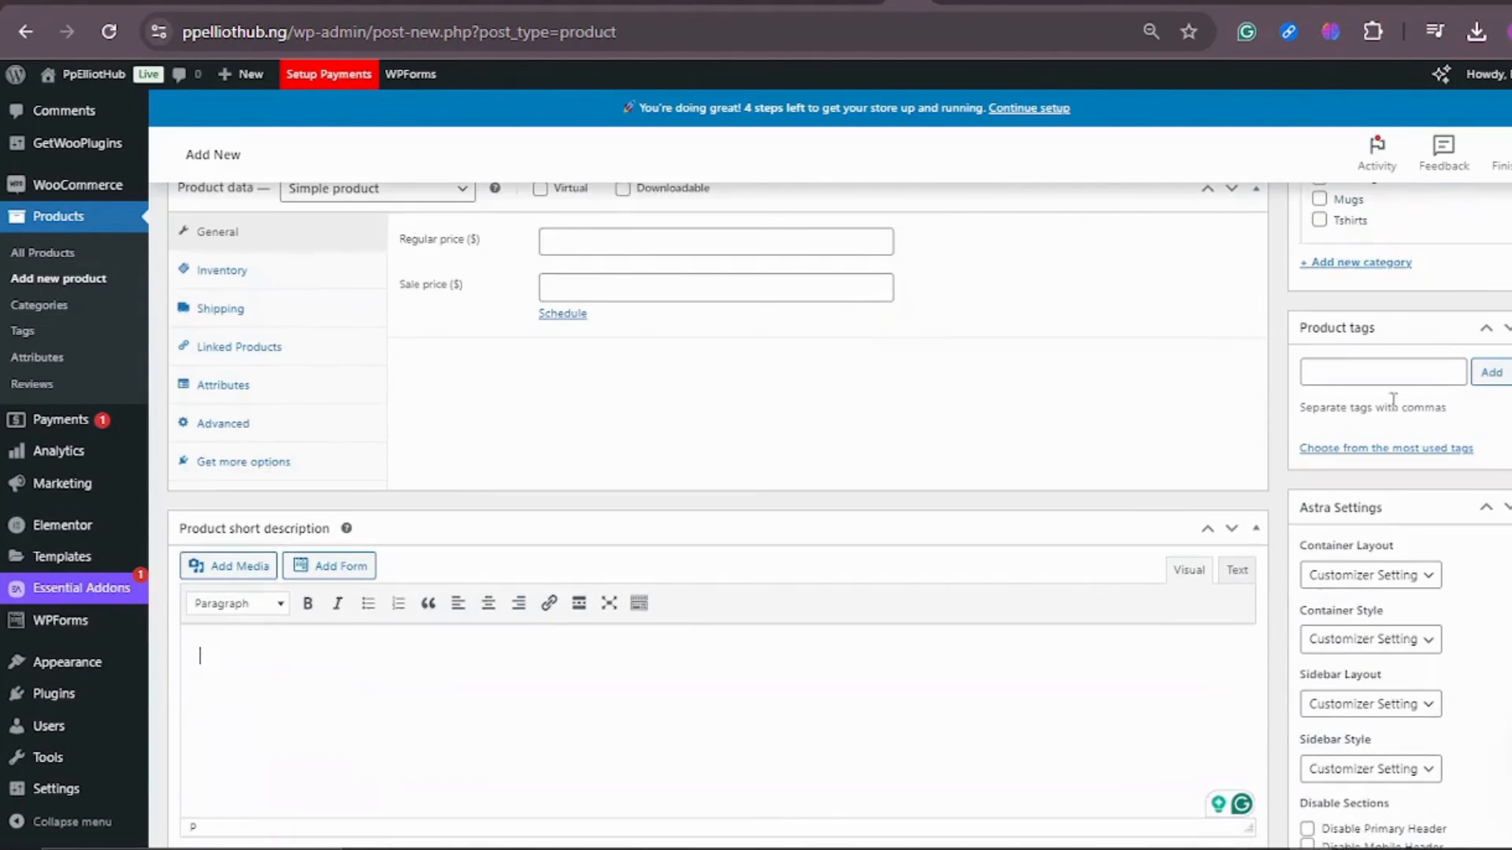
{"action": "left_click", "coordinate": [1349, 378]}
{"action": "scroll", "coordinate": [1349, 378], "scroll_direction": "down", "scroll_amount": 3}
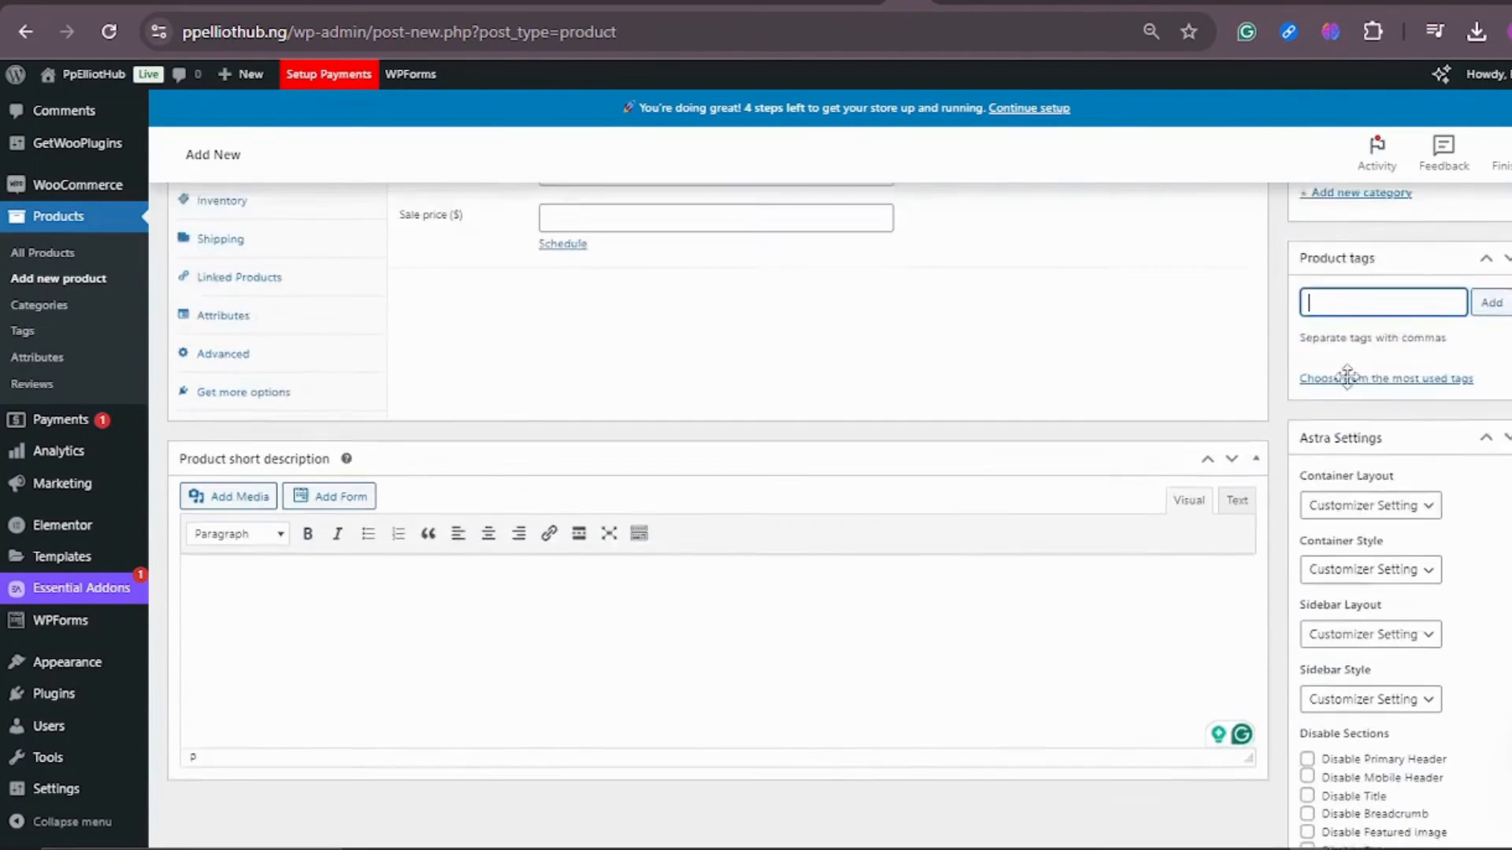
{"action": "scroll", "coordinate": [1339, 409], "scroll_direction": "up", "scroll_amount": 10}
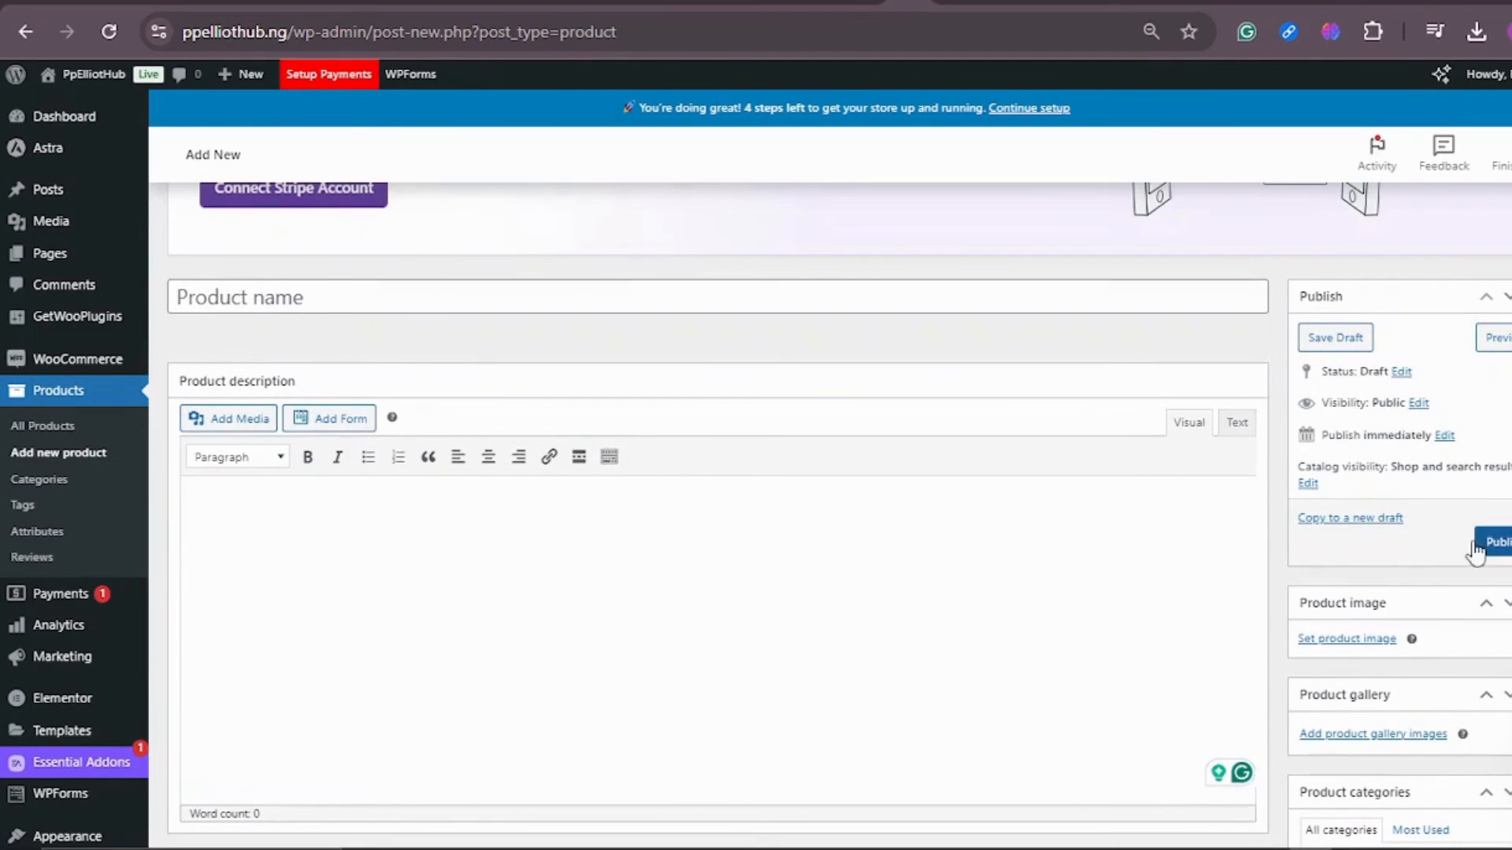
Go back to the store homepage and view its featured products section
{"action": "scroll", "coordinate": [860, 438], "scroll_direction": "up", "scroll_amount": 3}
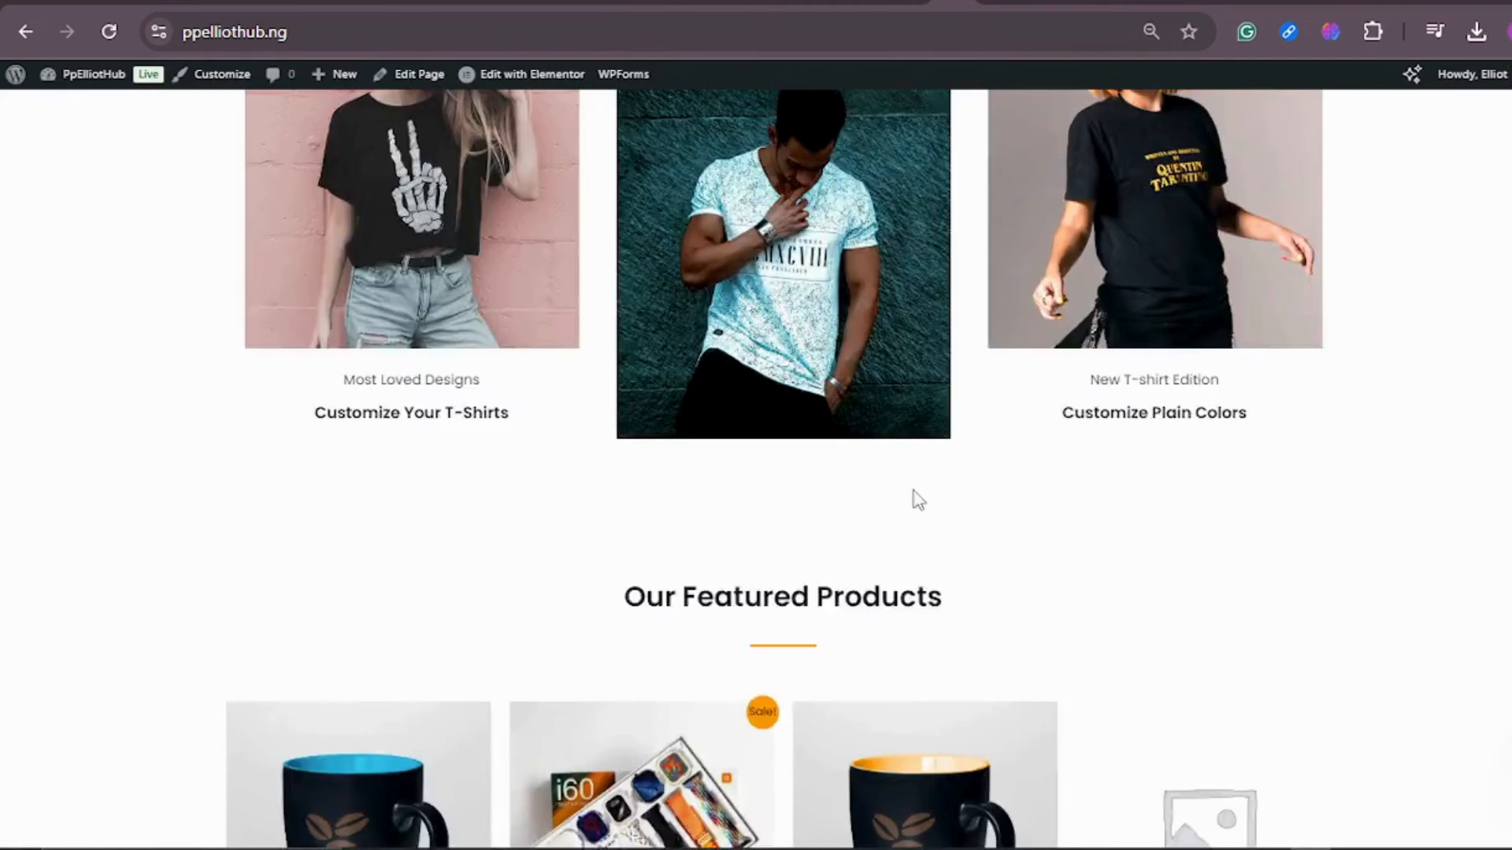
{"action": "scroll", "coordinate": [906, 512], "scroll_direction": "down", "scroll_amount": 4}
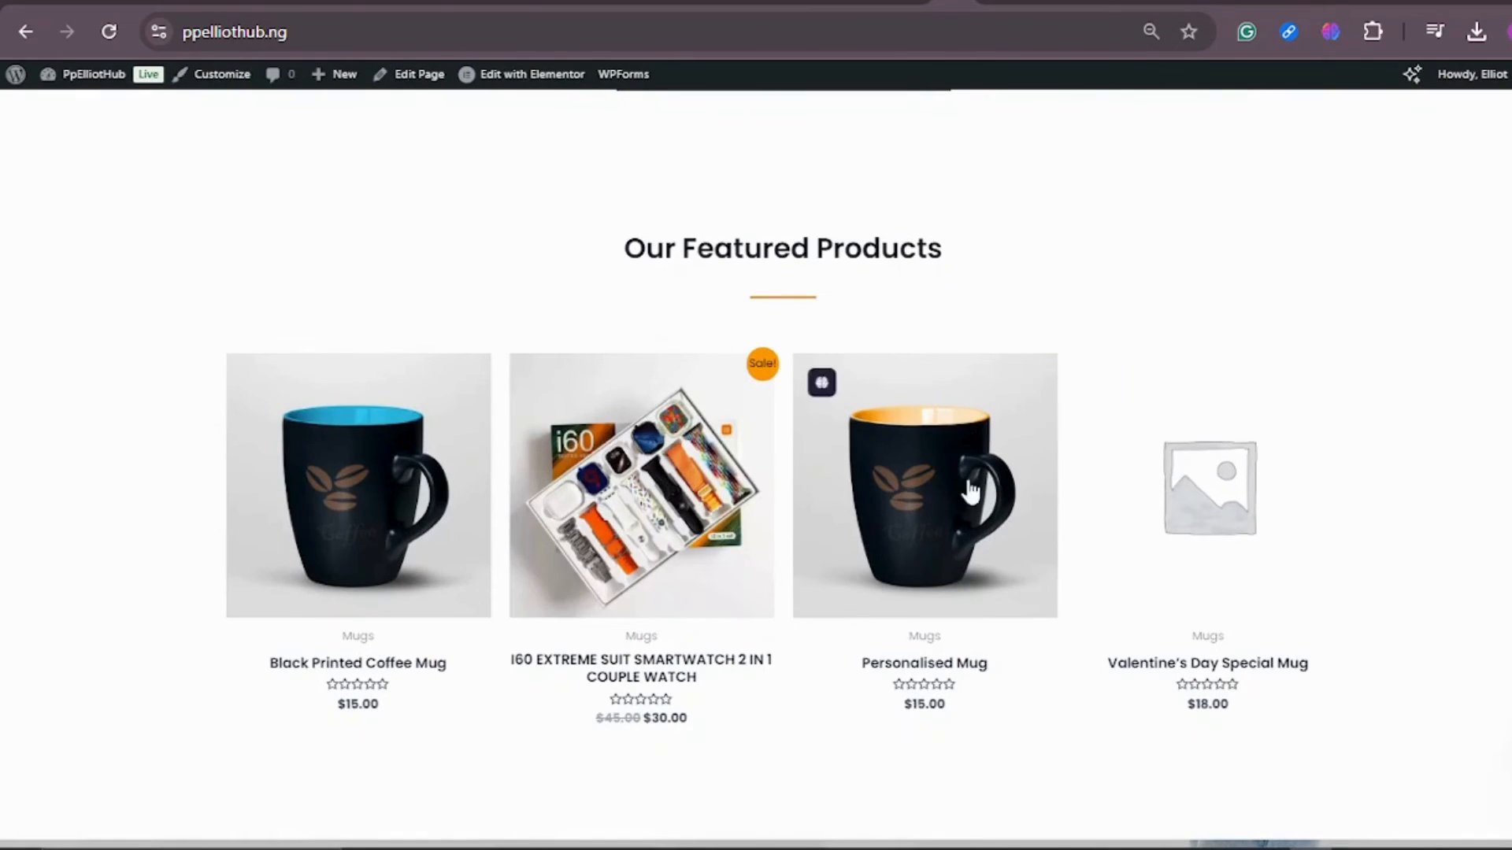
Return from the homepage to the blank product form, look over its fields and go back to the list of all products
{"action": "scroll", "coordinate": [985, 196], "scroll_direction": "down", "scroll_amount": 12}
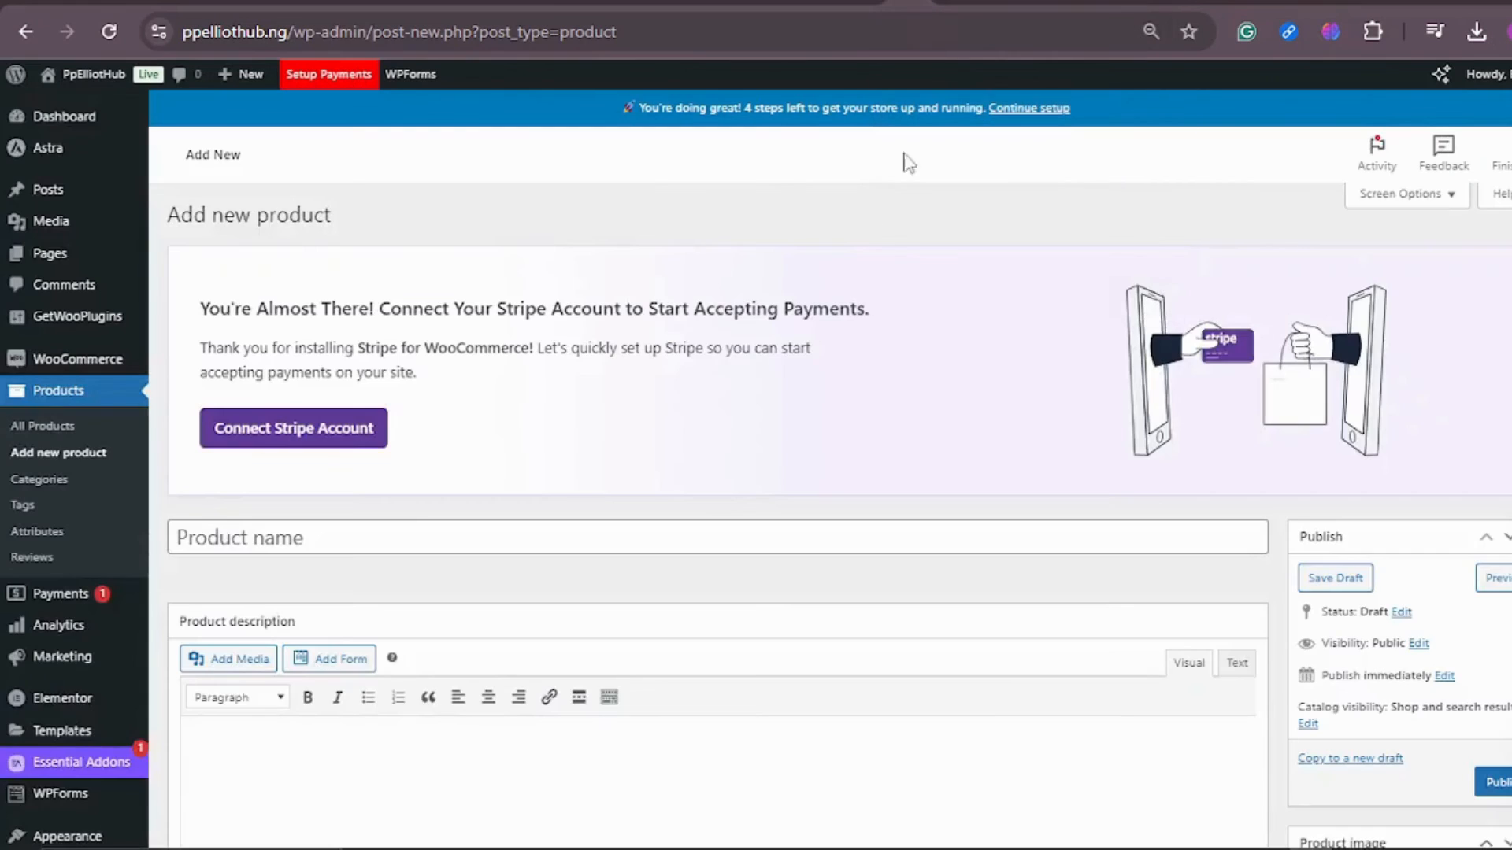
{"action": "scroll", "coordinate": [668, 358], "scroll_direction": "down", "scroll_amount": 5}
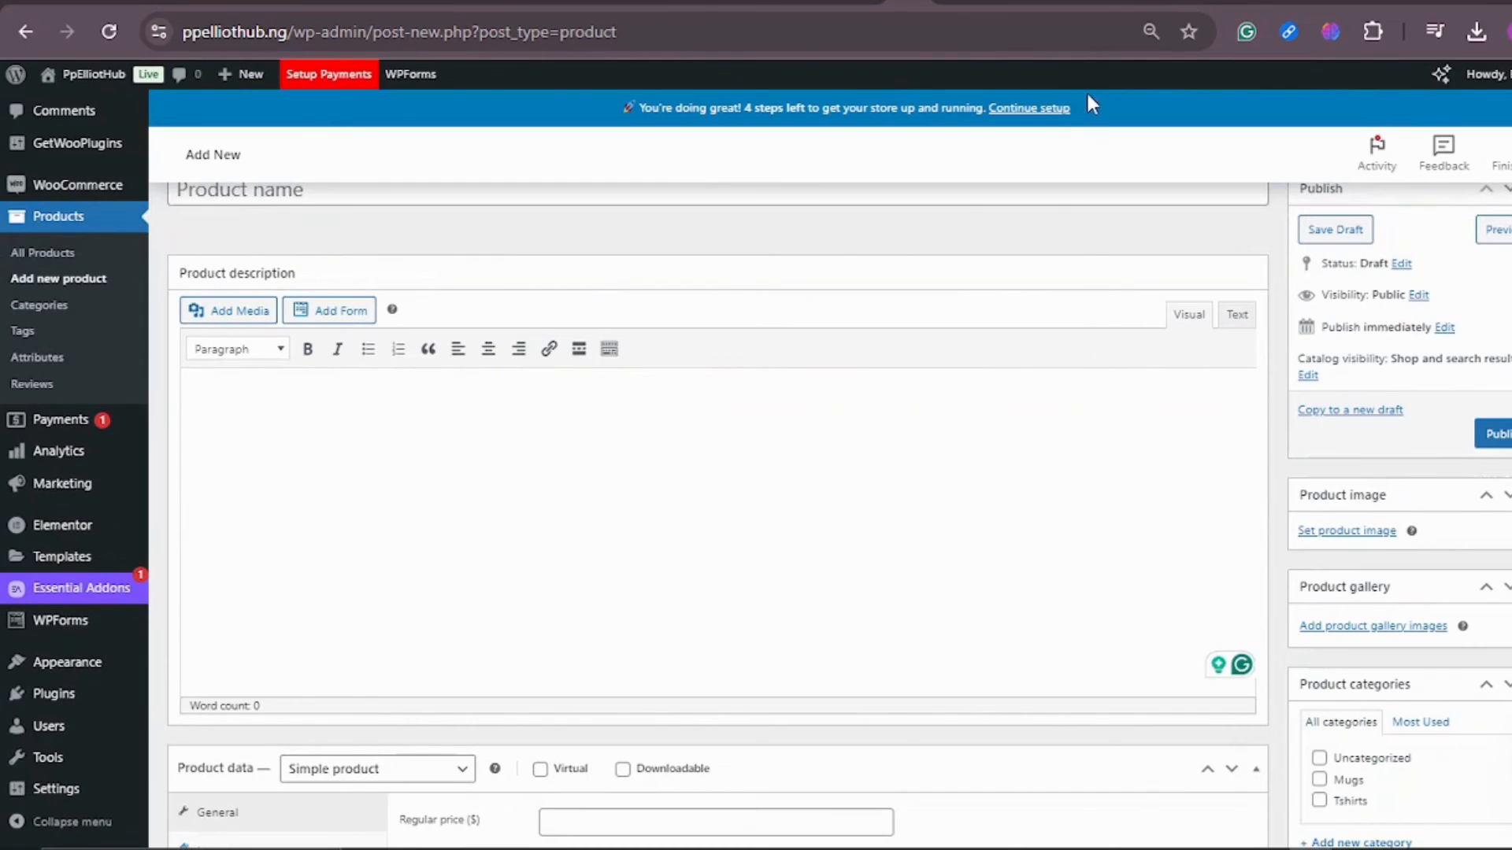
{"action": "scroll", "coordinate": [1106, 300], "scroll_direction": "up", "scroll_amount": 3}
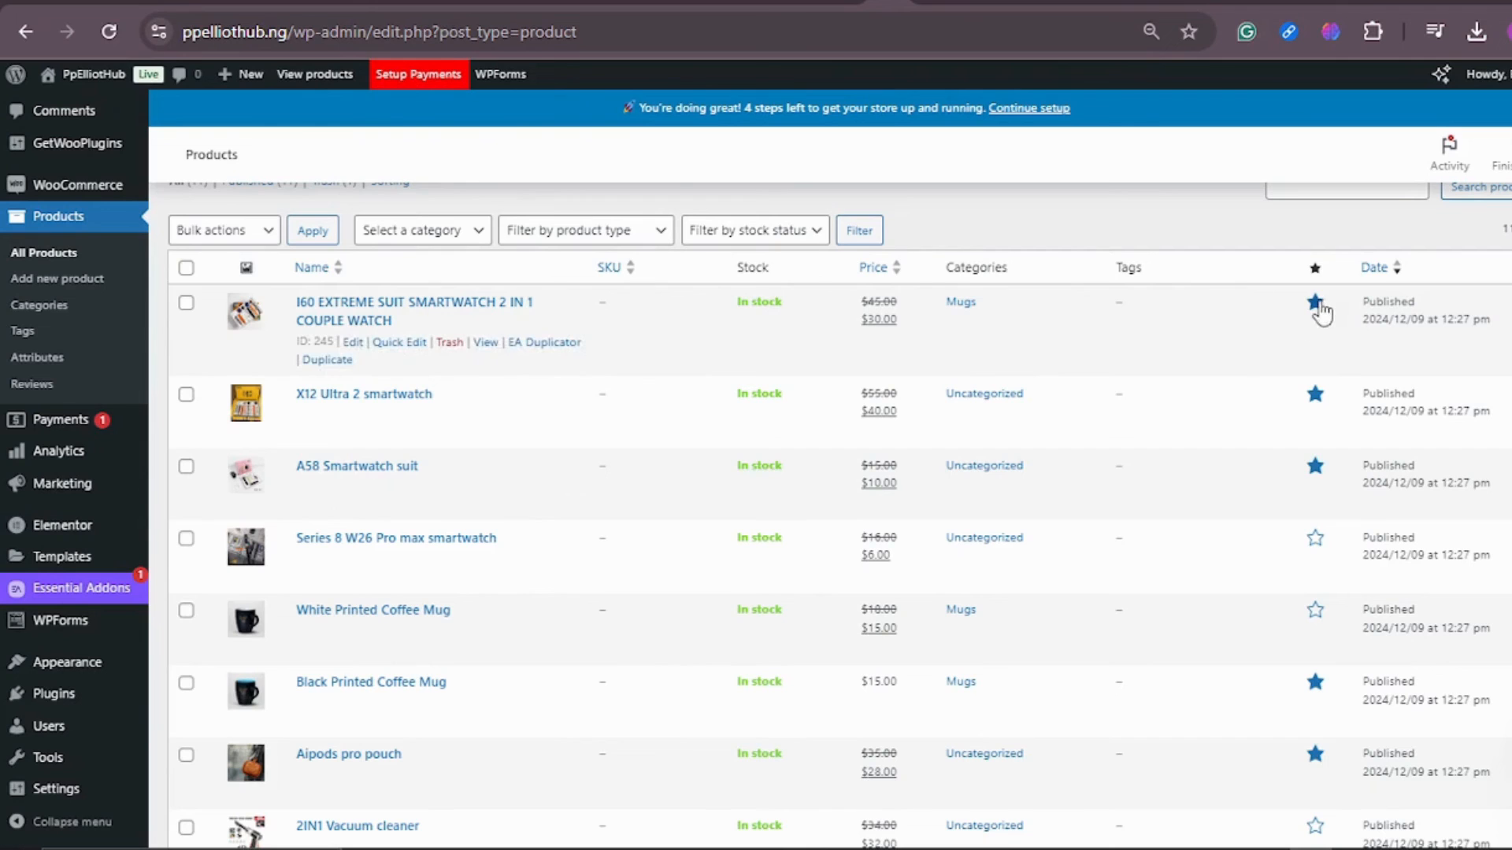
Remove the I60 EXTREME SUIT SMARTWATCH from the featured products and mark it as featured again
{"action": "left_click", "coordinate": [1311, 306]}
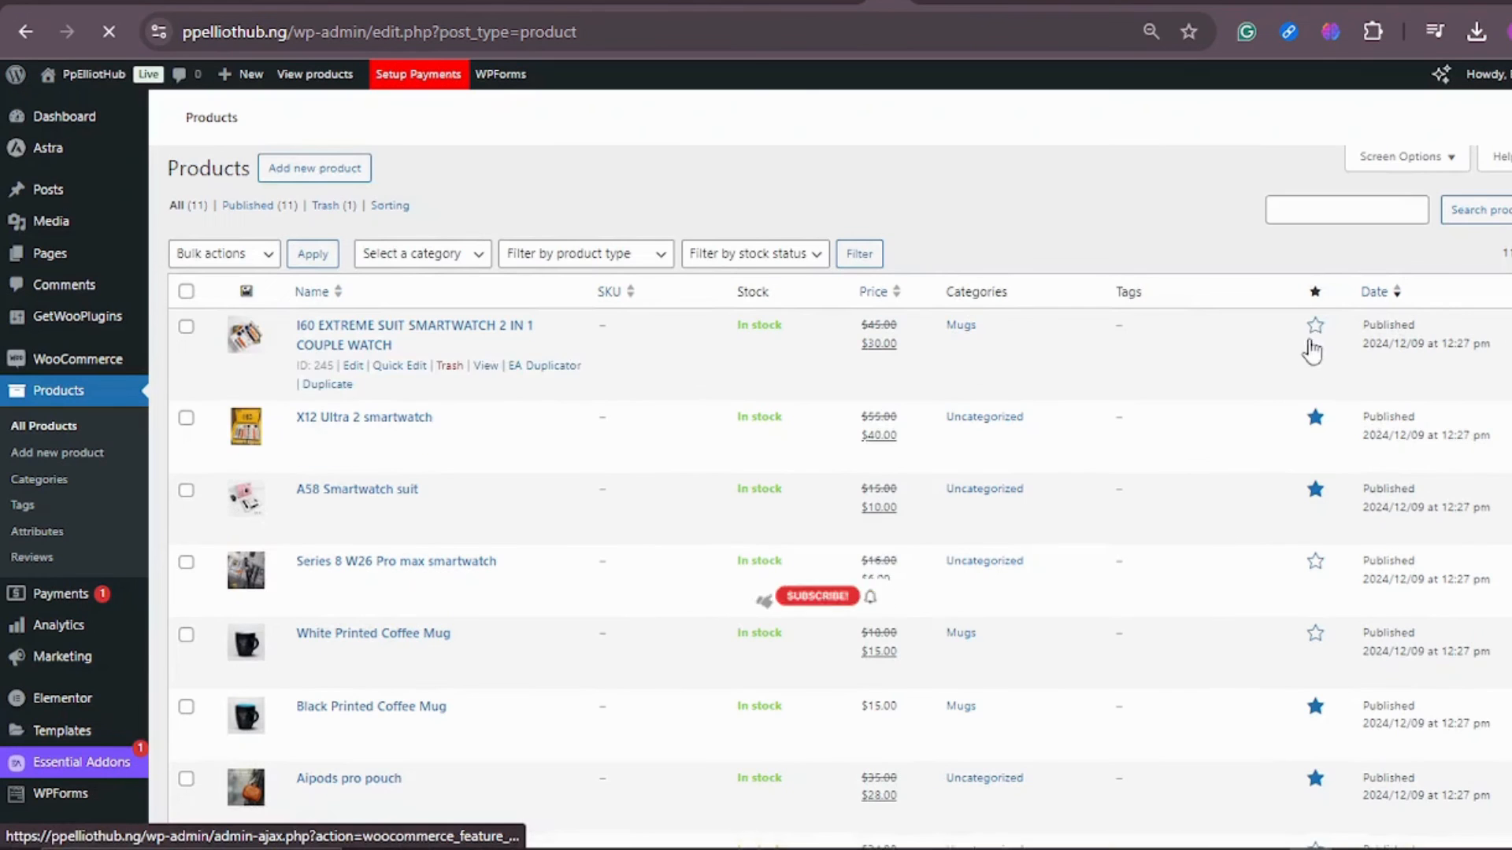
{"action": "scroll", "coordinate": [1340, 426], "scroll_direction": "down", "scroll_amount": 3}
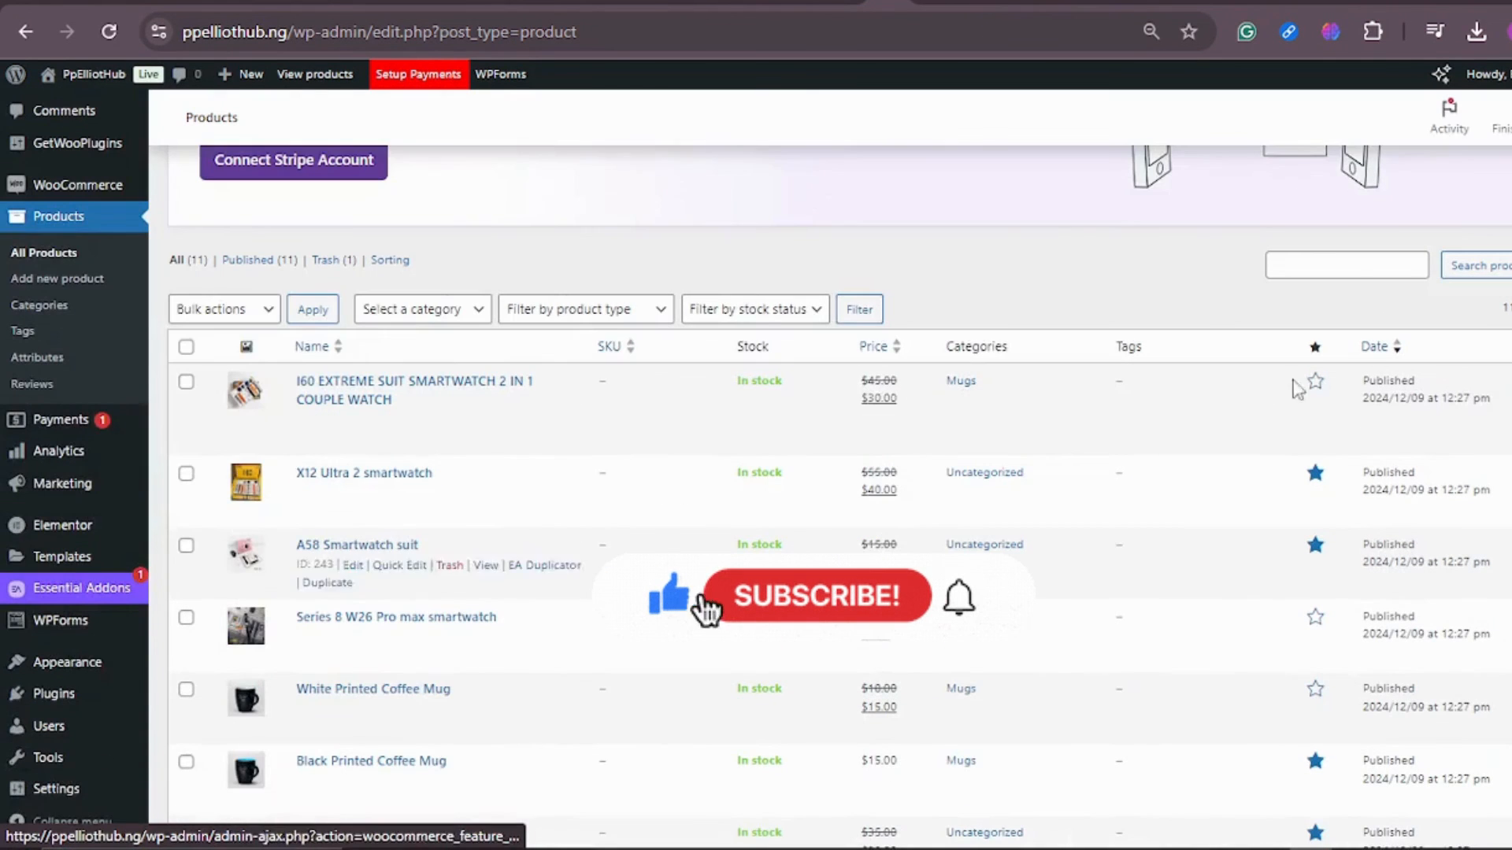
{"action": "left_click", "coordinate": [1318, 383]}
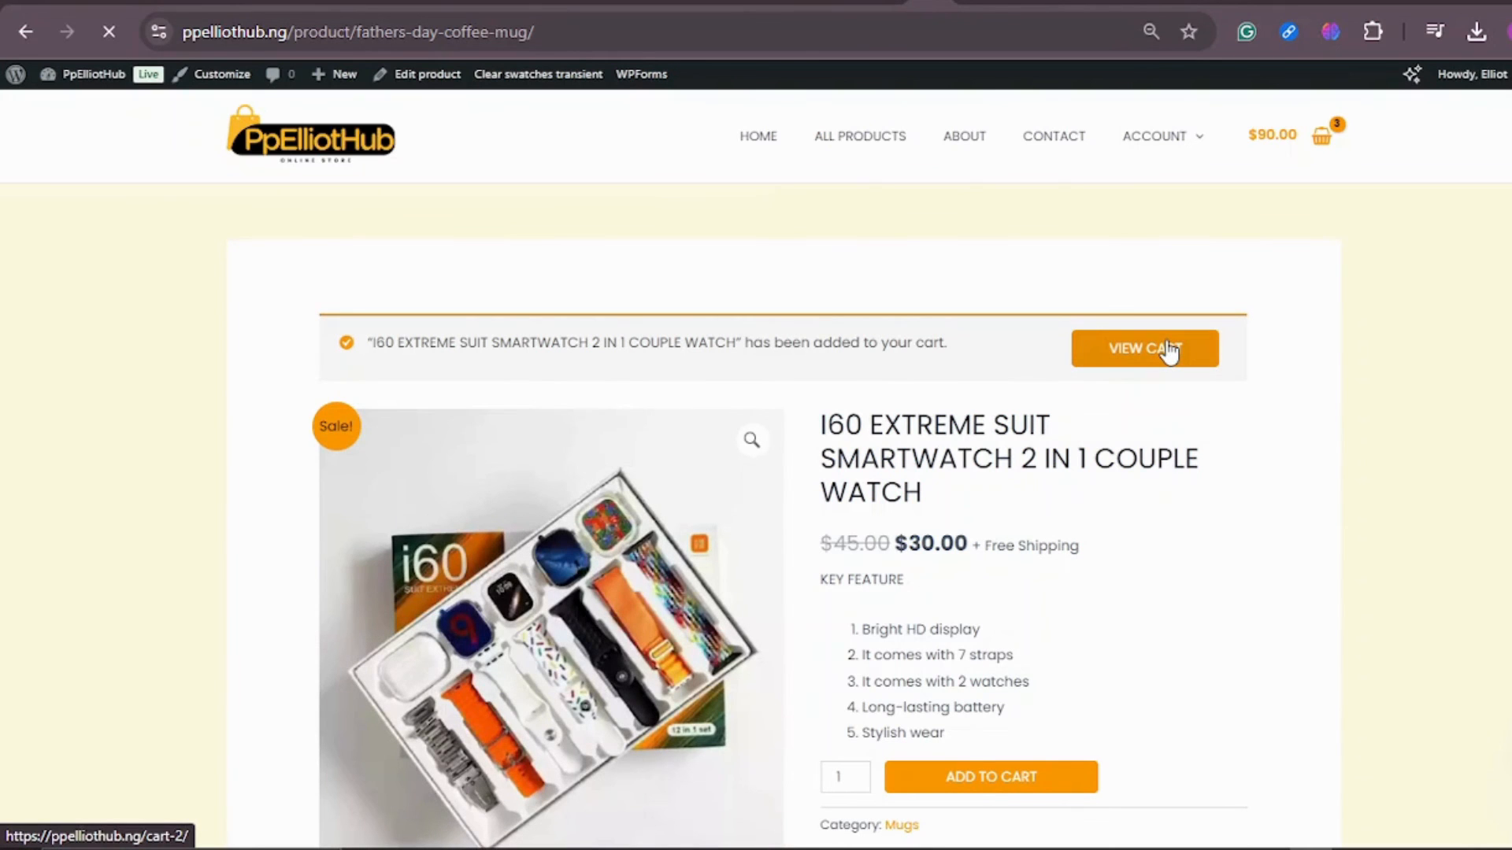
Open the cart from the I60 smartwatch's store page and examine the item's price, quantity and the cart totals
{"action": "left_click", "coordinate": [1170, 352]}
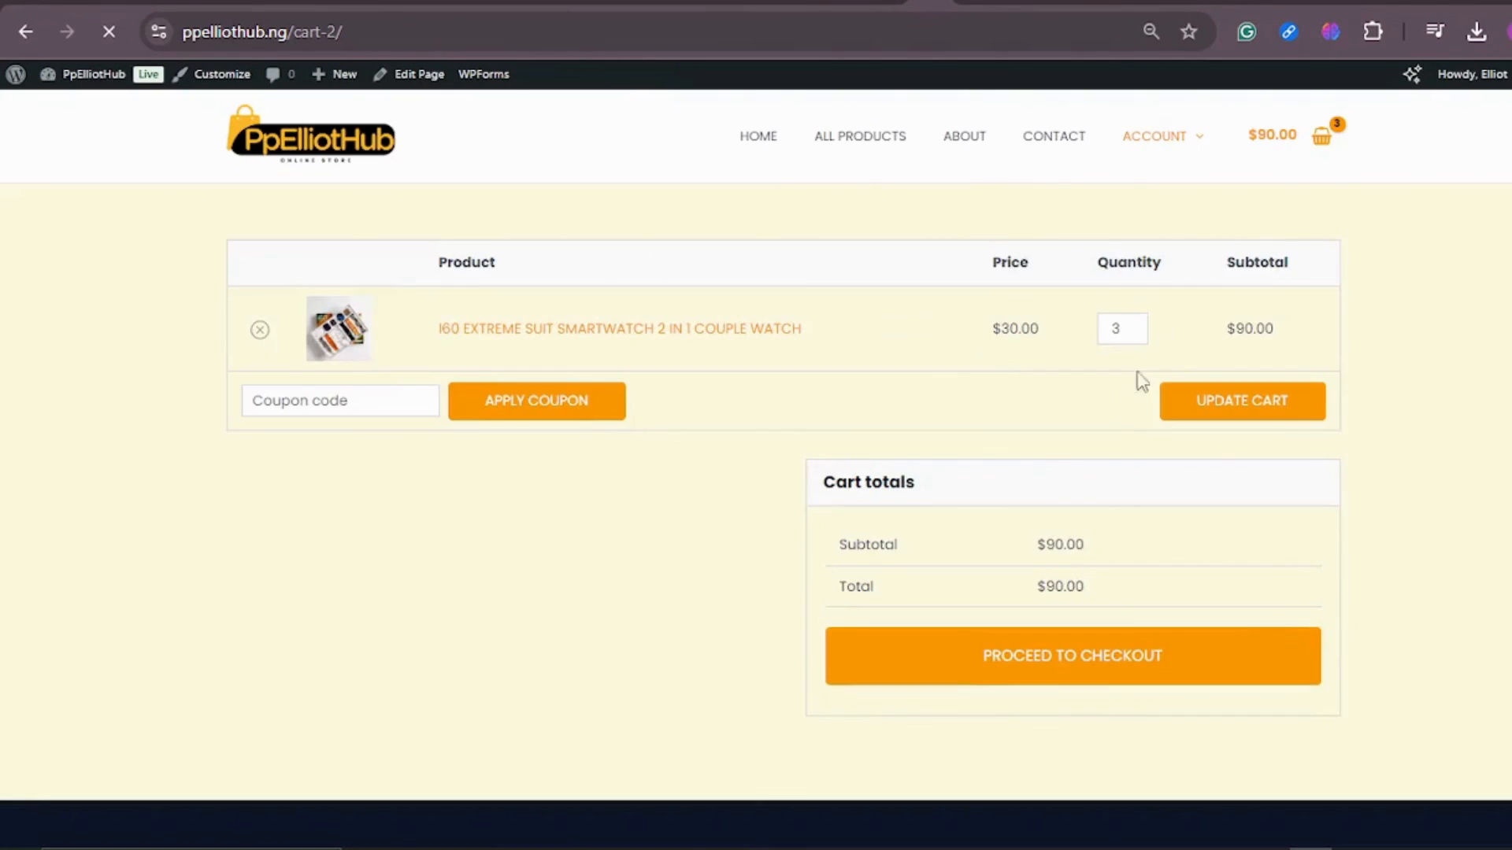
{"action": "scroll", "coordinate": [1037, 385], "scroll_direction": "down", "scroll_amount": 3}
{"action": "scroll", "coordinate": [1137, 257], "scroll_direction": "up", "scroll_amount": 3}
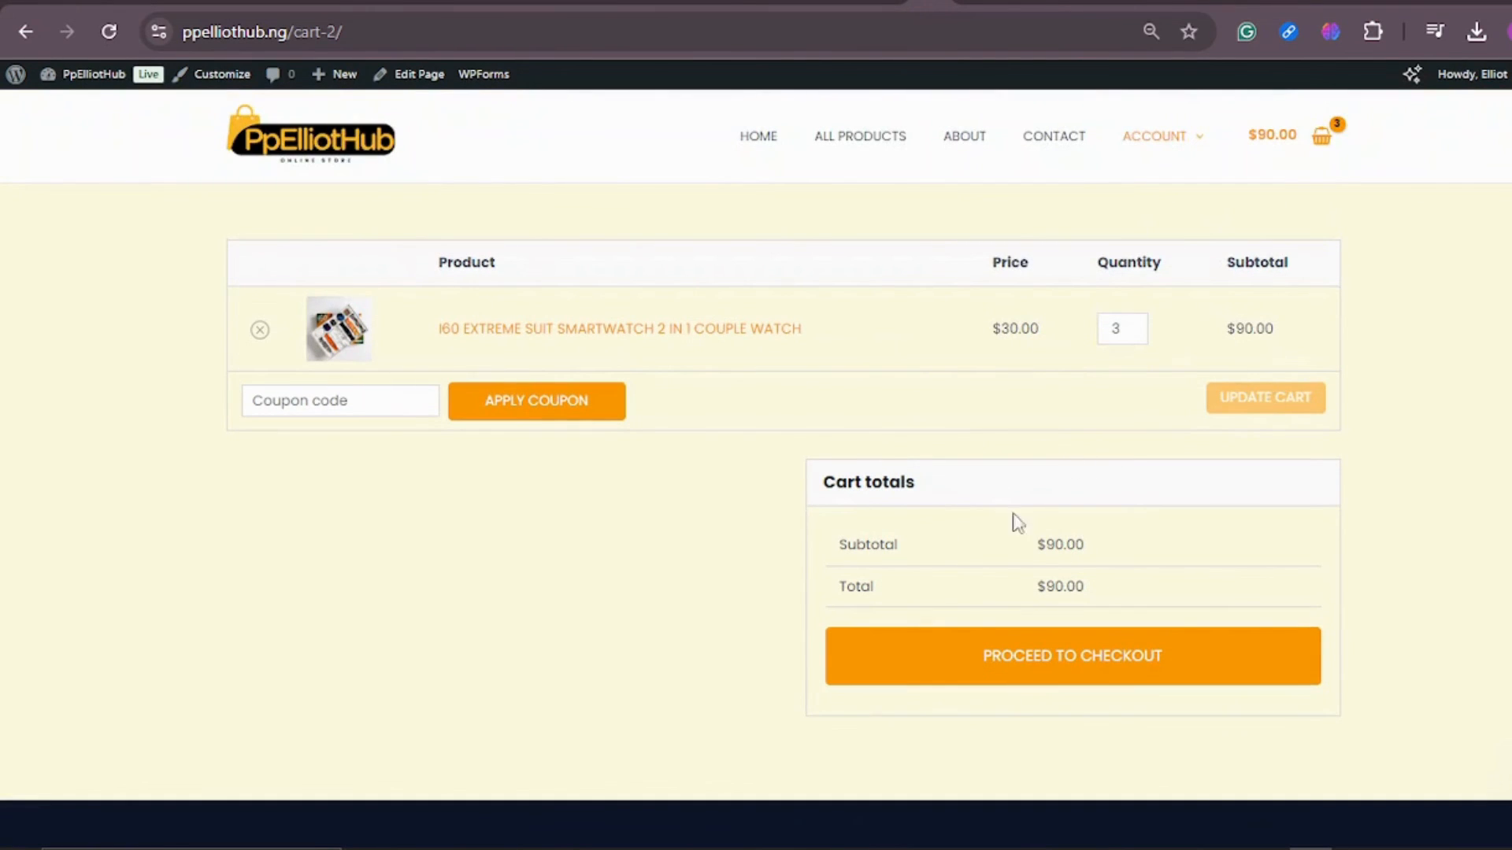
{"action": "left_click_drag", "start_coordinate": [984, 335], "coordinate": [1016, 347]}
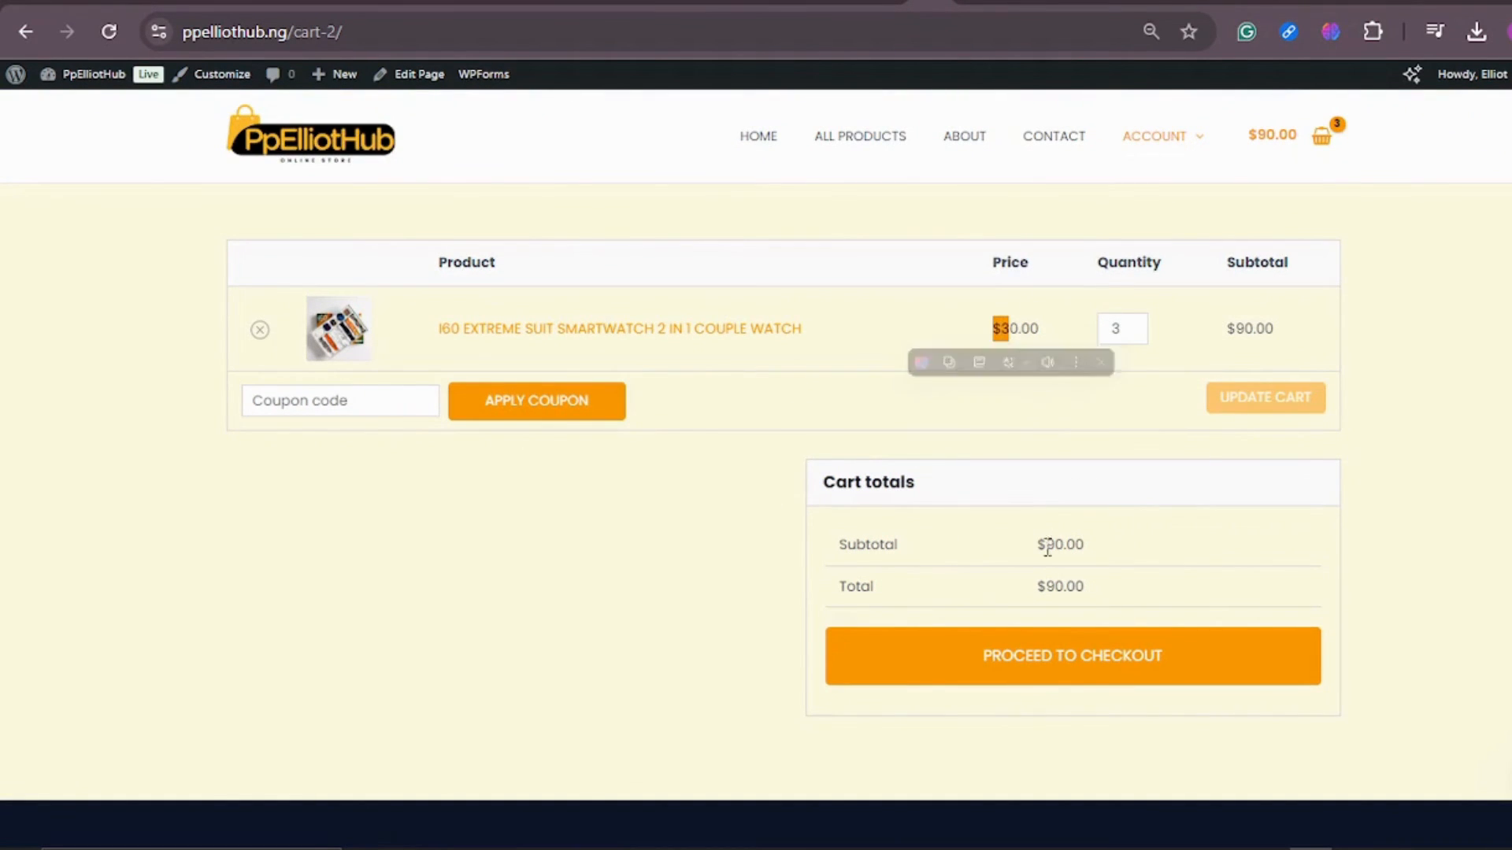
{"action": "left_click_drag", "start_coordinate": [1034, 551], "coordinate": [1048, 549]}
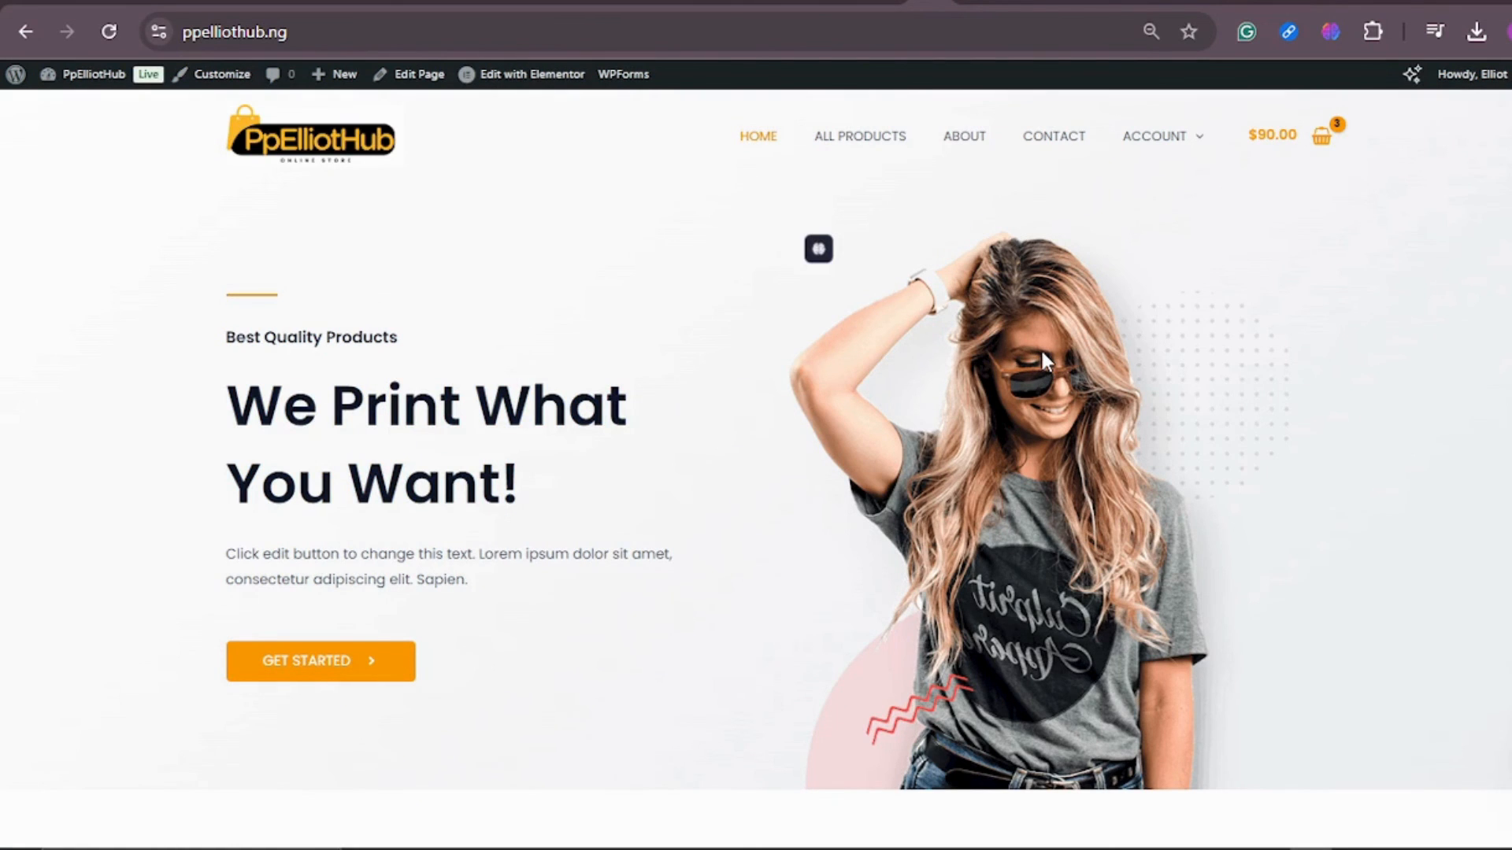
Review the store homepage from the hero banner through featured products, deal banner, testimonials and partner logos to the footer
{"action": "scroll", "coordinate": [1039, 347], "scroll_direction": "down", "scroll_amount": 2}
{"action": "scroll", "coordinate": [1037, 346], "scroll_direction": "up", "scroll_amount": 2}
{"action": "scroll", "coordinate": [1049, 408], "scroll_direction": "down", "scroll_amount": 15}
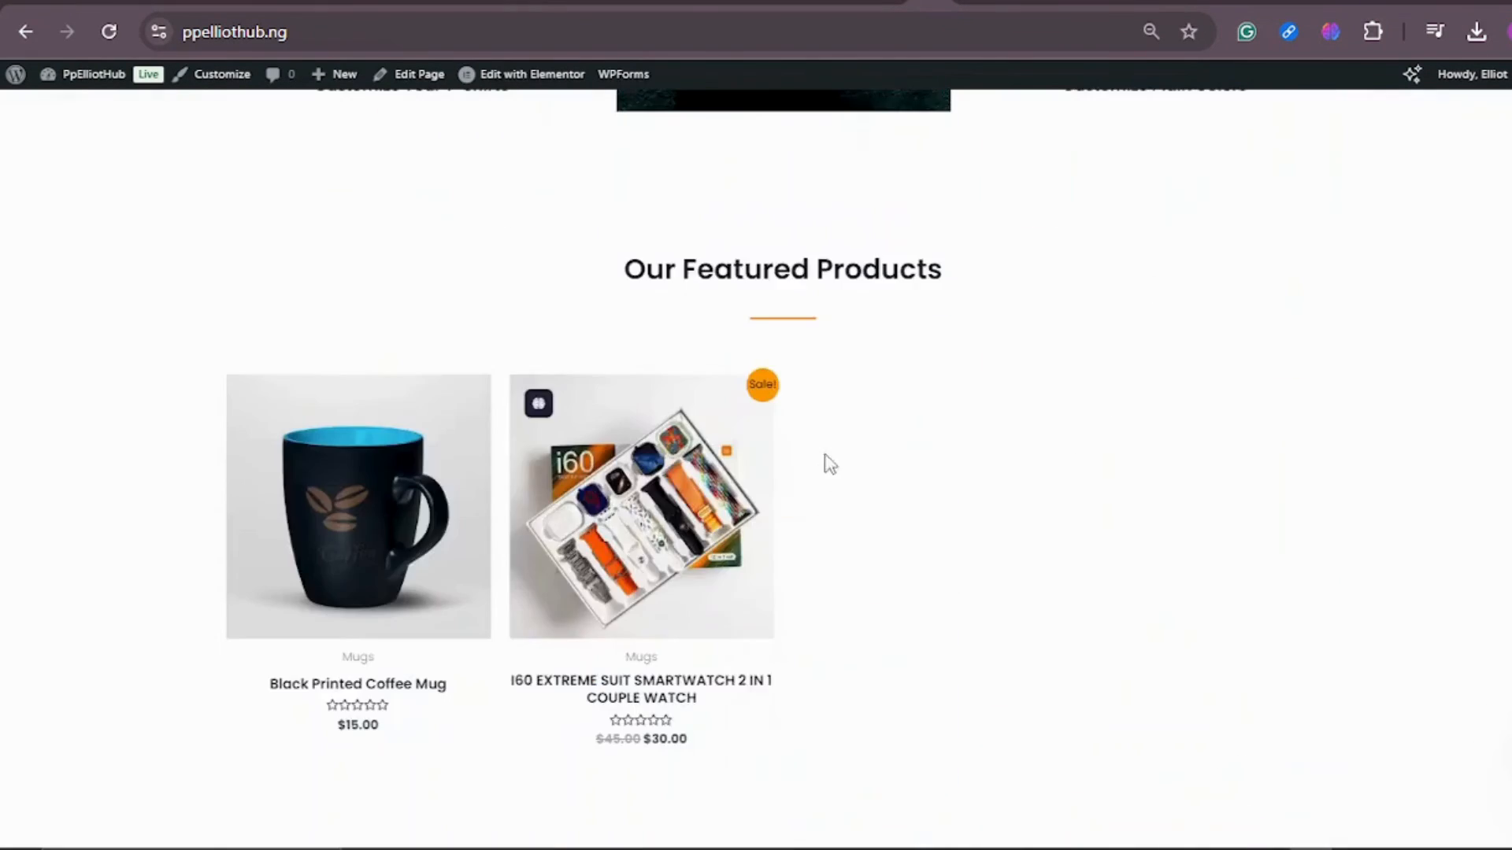
{"action": "scroll", "coordinate": [1003, 442], "scroll_direction": "down", "scroll_amount": 20}
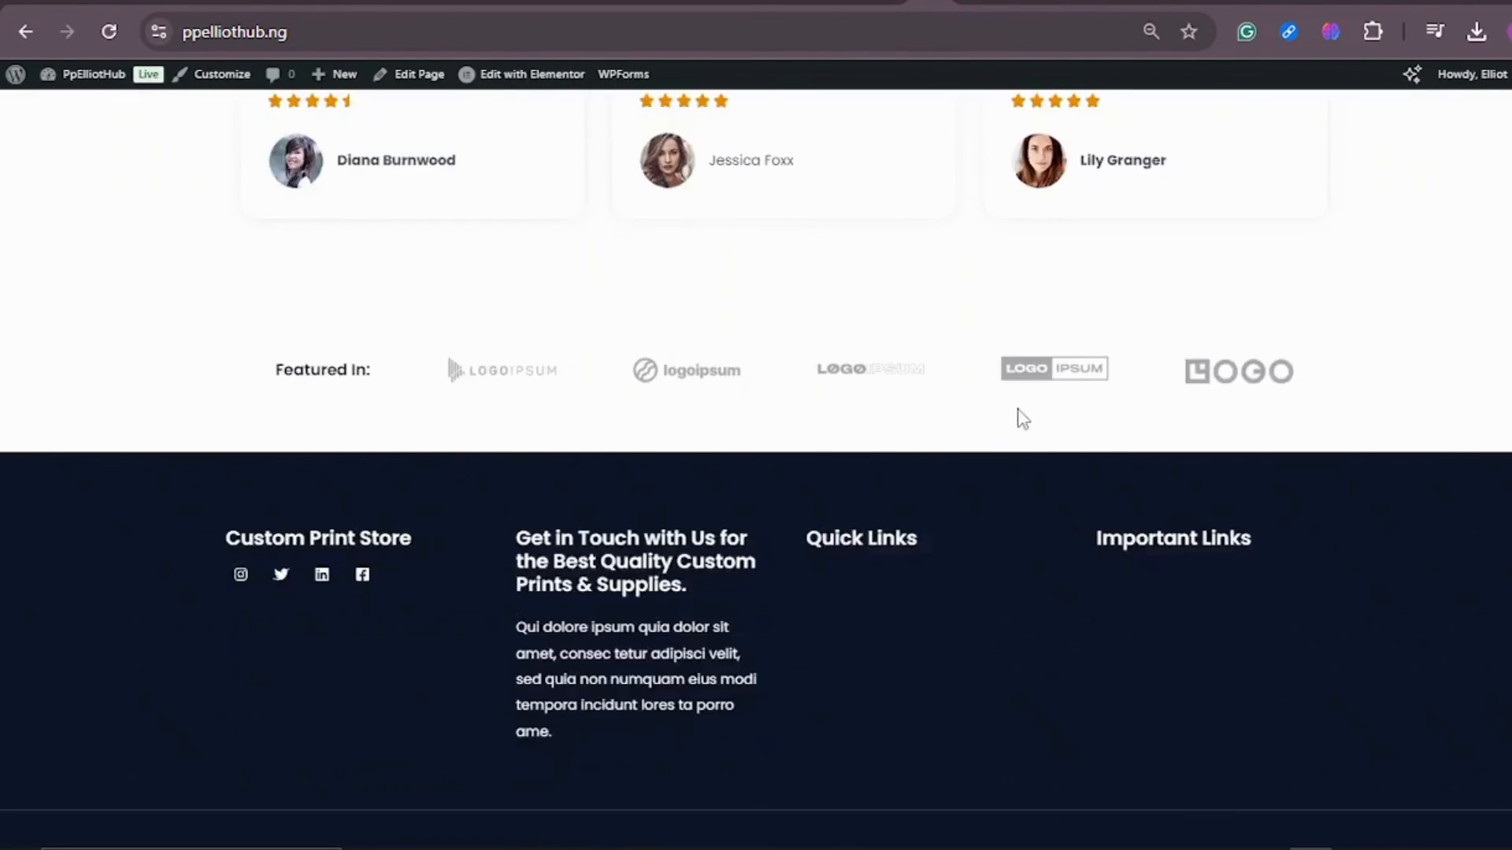
{"action": "scroll", "coordinate": [1023, 418], "scroll_direction": "up", "scroll_amount": 8}
{"action": "scroll", "coordinate": [1043, 418], "scroll_direction": "down", "scroll_amount": 4}
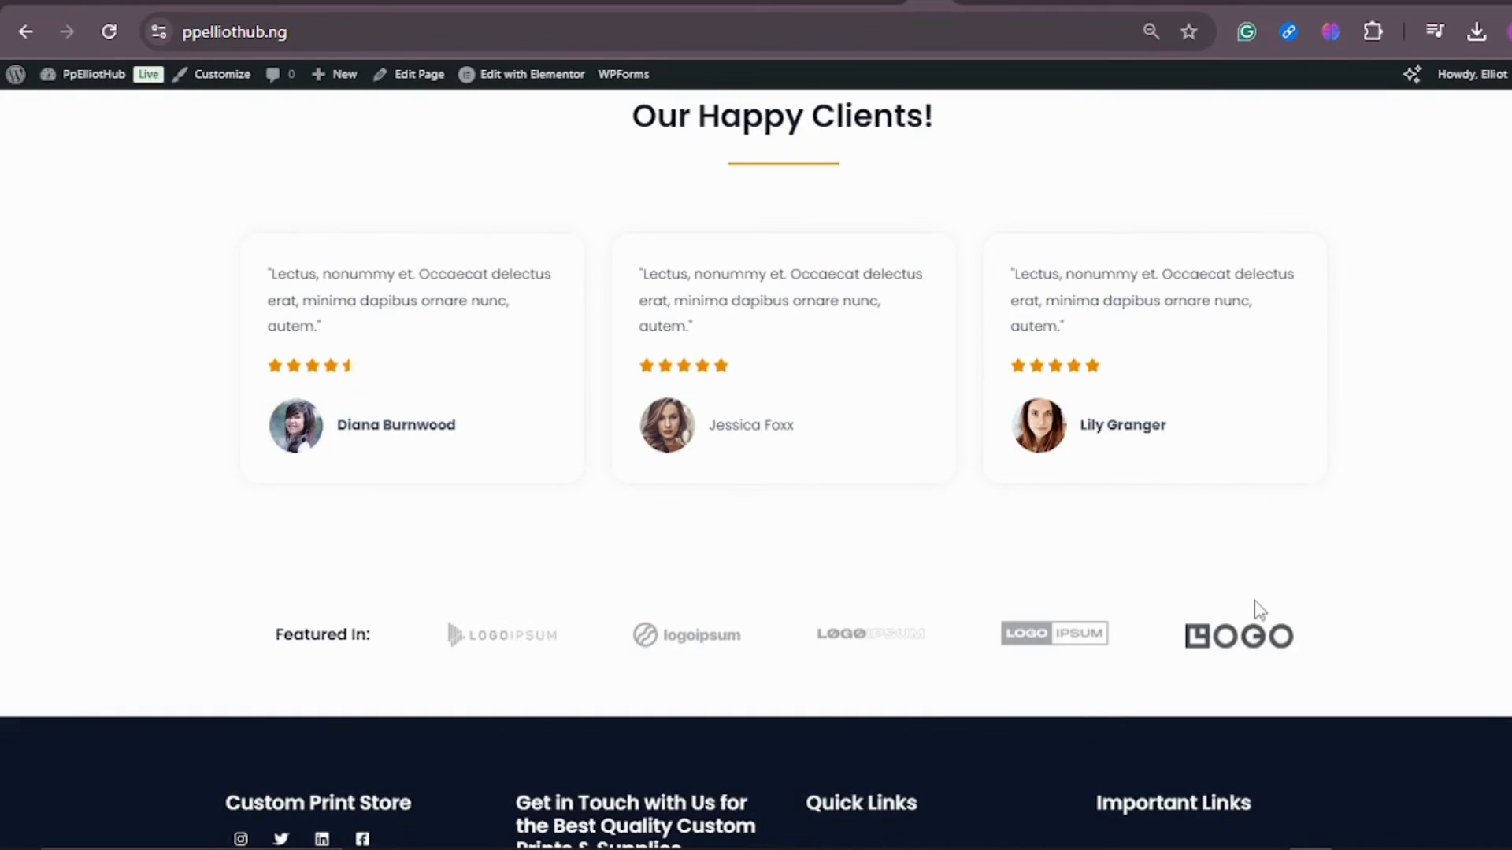
{"action": "scroll", "coordinate": [1250, 610], "scroll_direction": "down", "scroll_amount": 4}
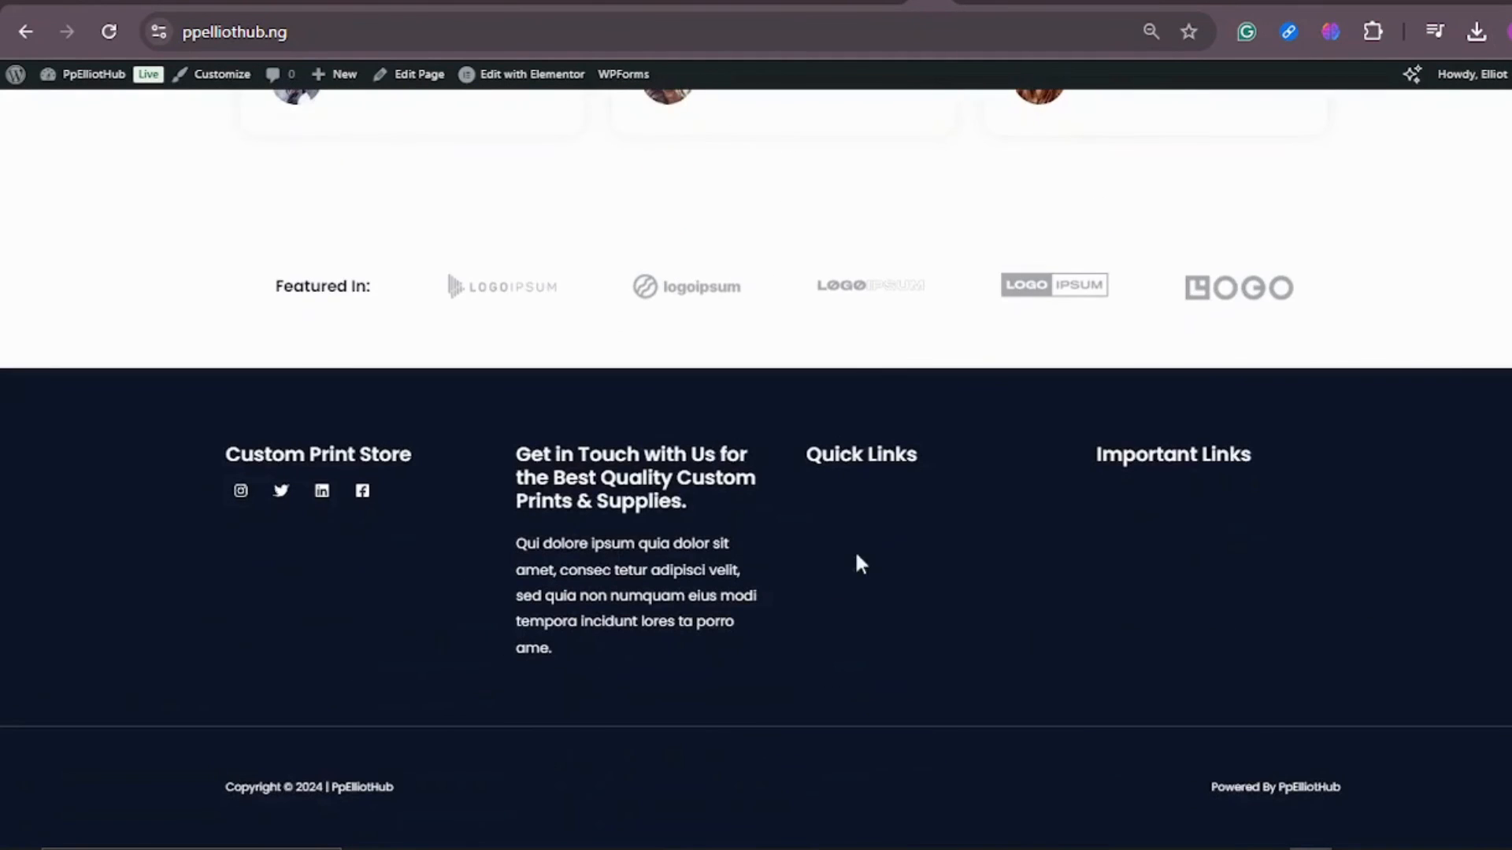
{"action": "scroll", "coordinate": [836, 524], "scroll_direction": "up", "scroll_amount": 15}
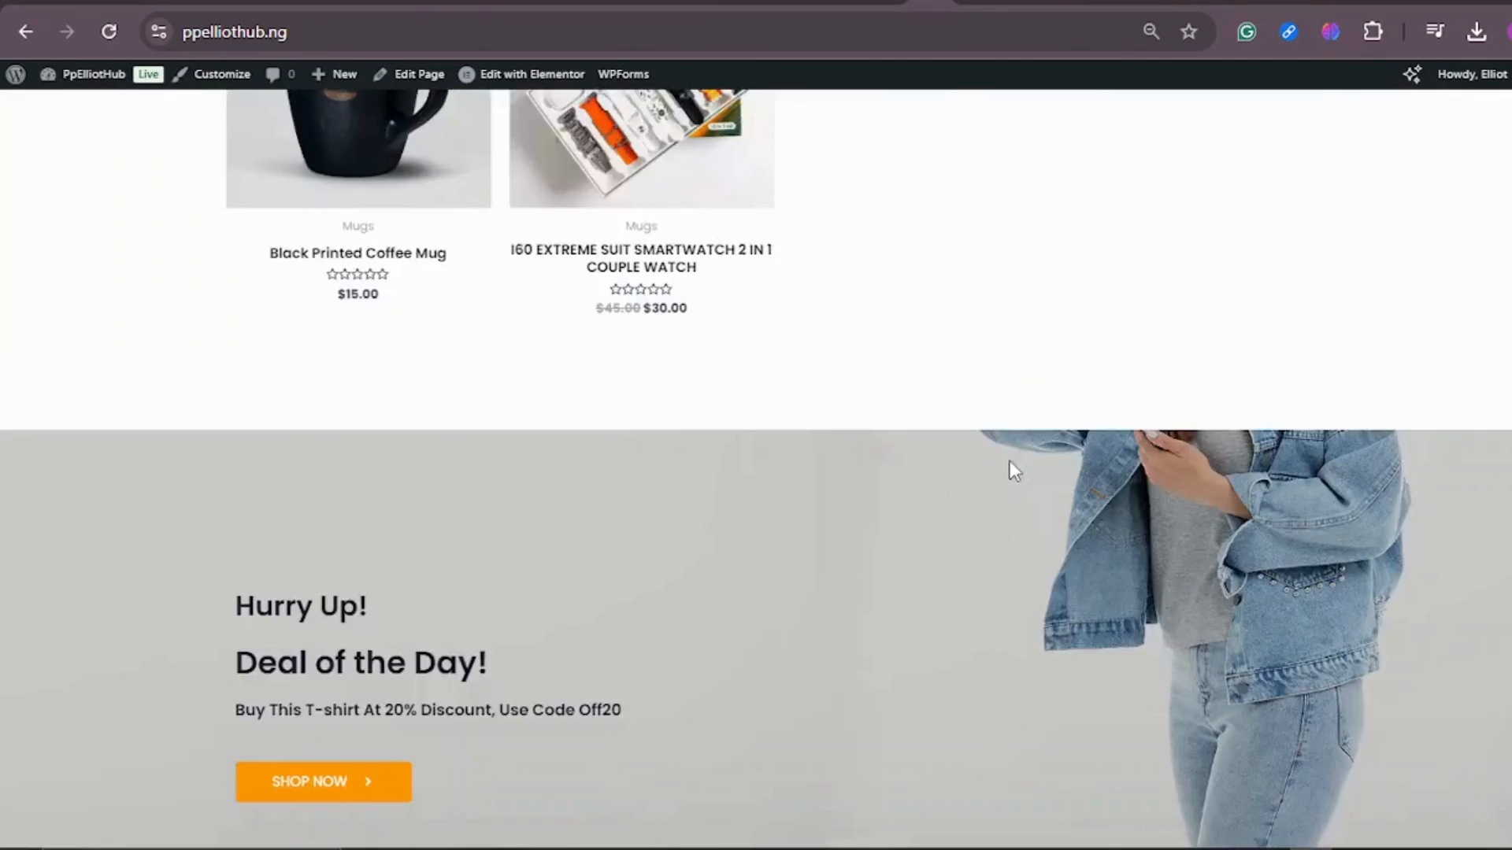
{"action": "scroll", "coordinate": [1014, 470], "scroll_direction": "up", "scroll_amount": 5}
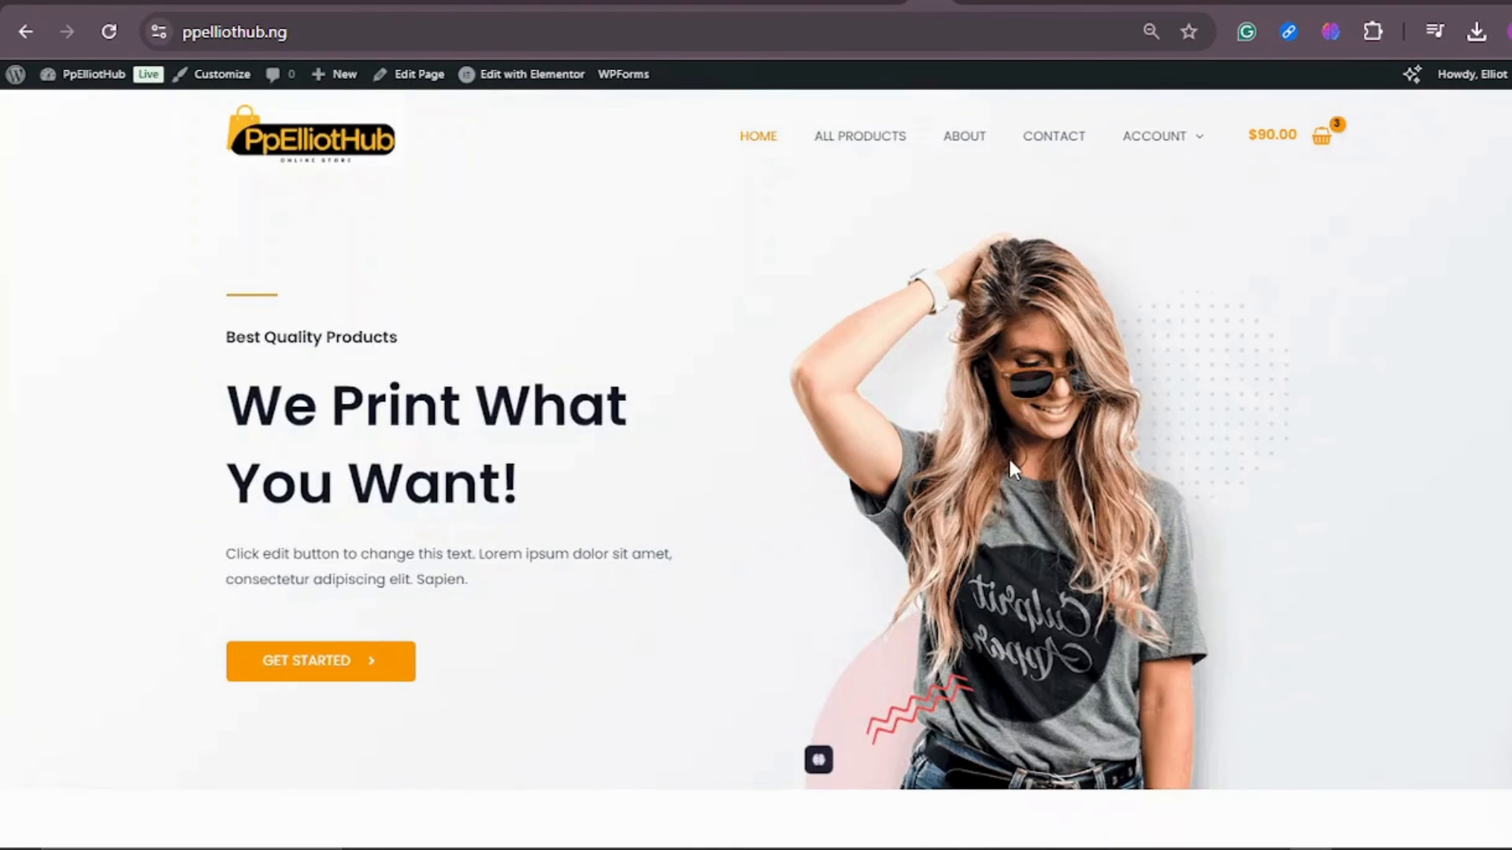
Open the store's page of all products and examine the product grid, categories, price filter and hottest deals
{"action": "left_click", "coordinate": [871, 148]}
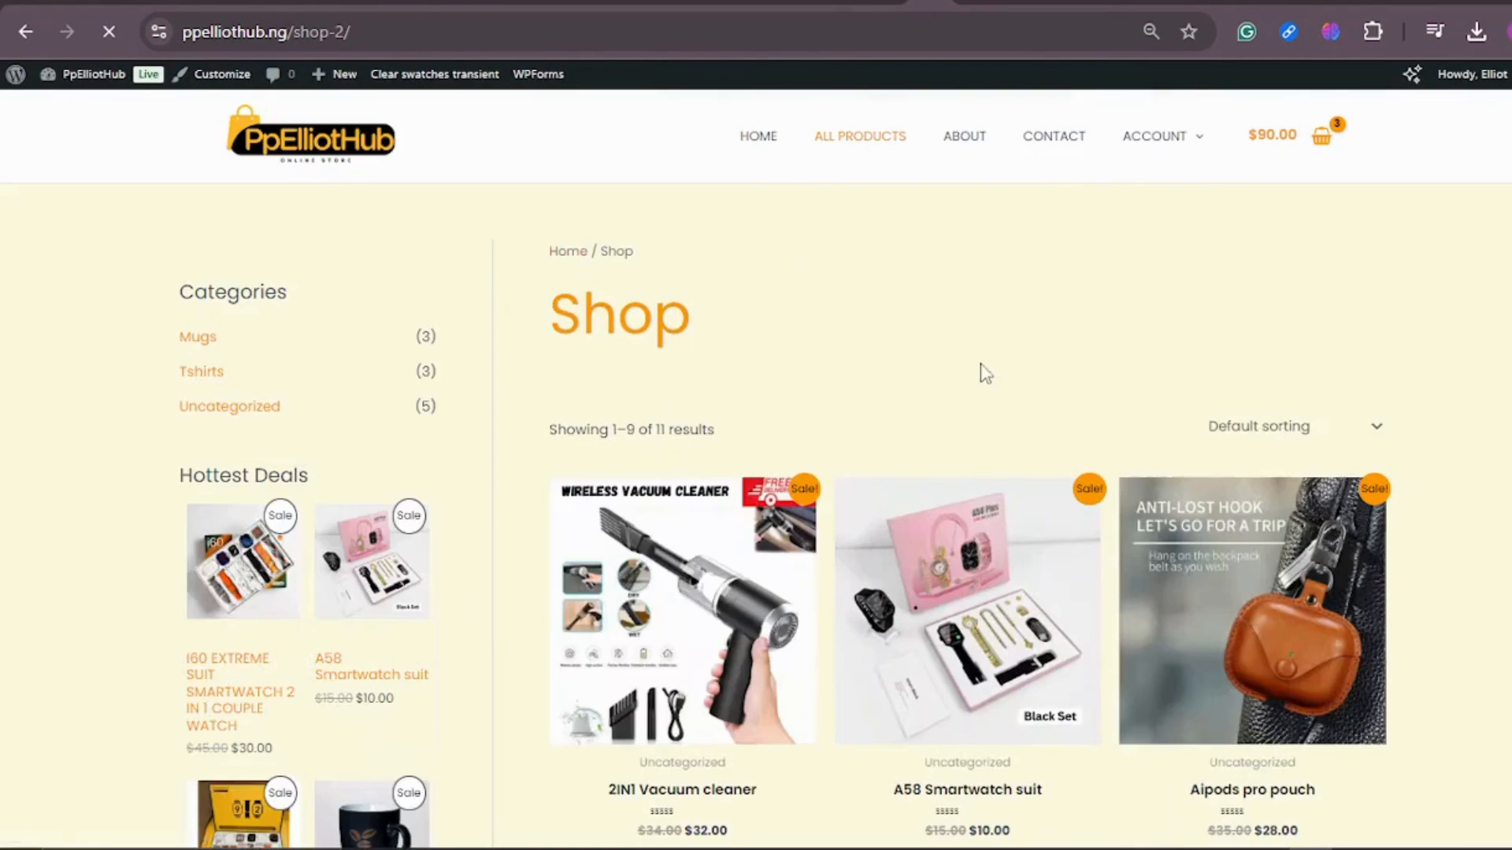
{"action": "scroll", "coordinate": [1073, 391], "scroll_direction": "down", "scroll_amount": 3}
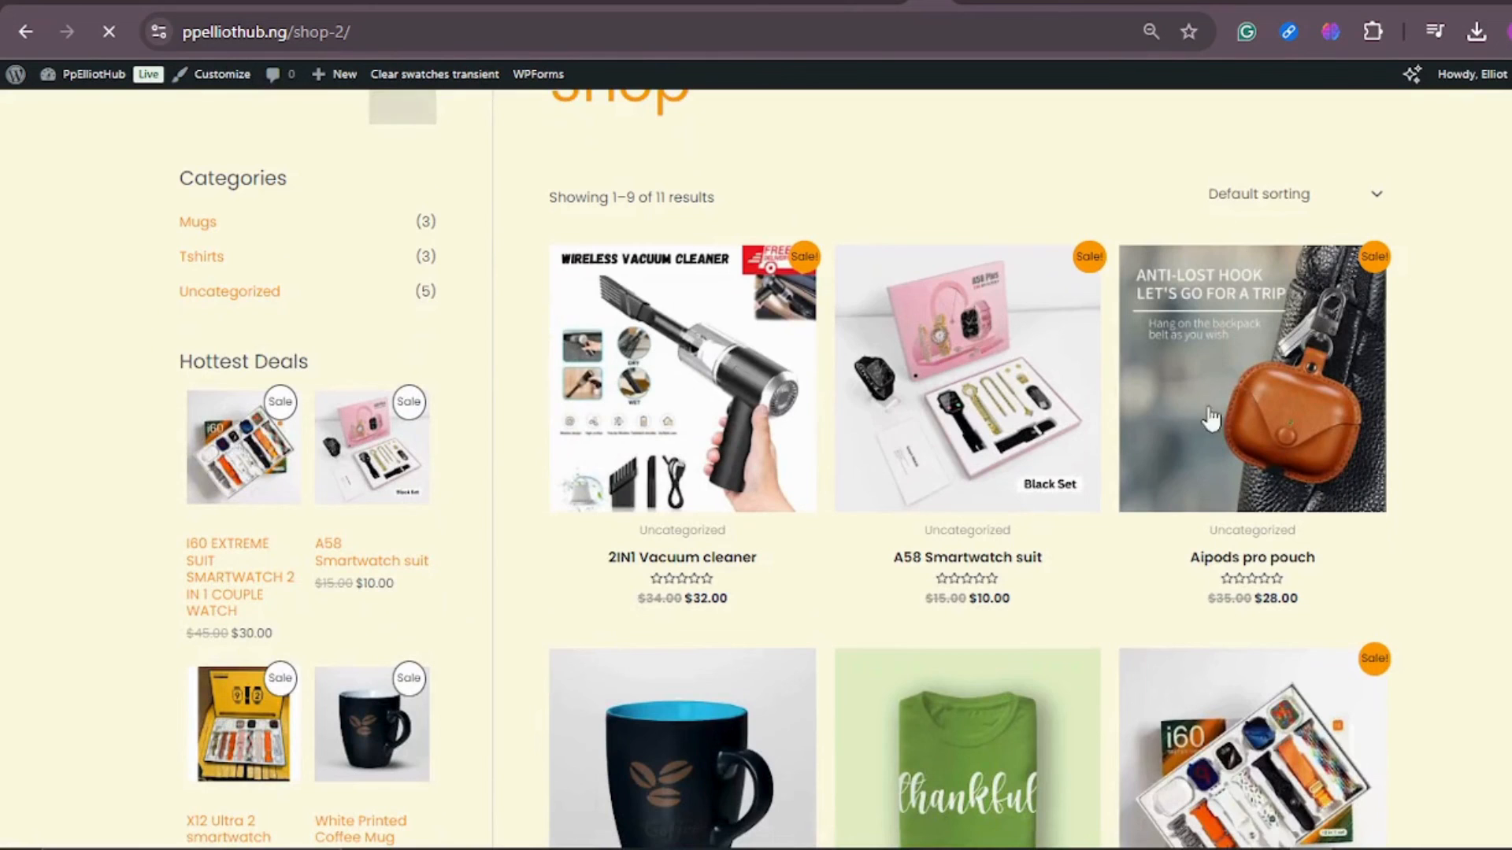
{"action": "scroll", "coordinate": [1256, 470], "scroll_direction": "down", "scroll_amount": 10}
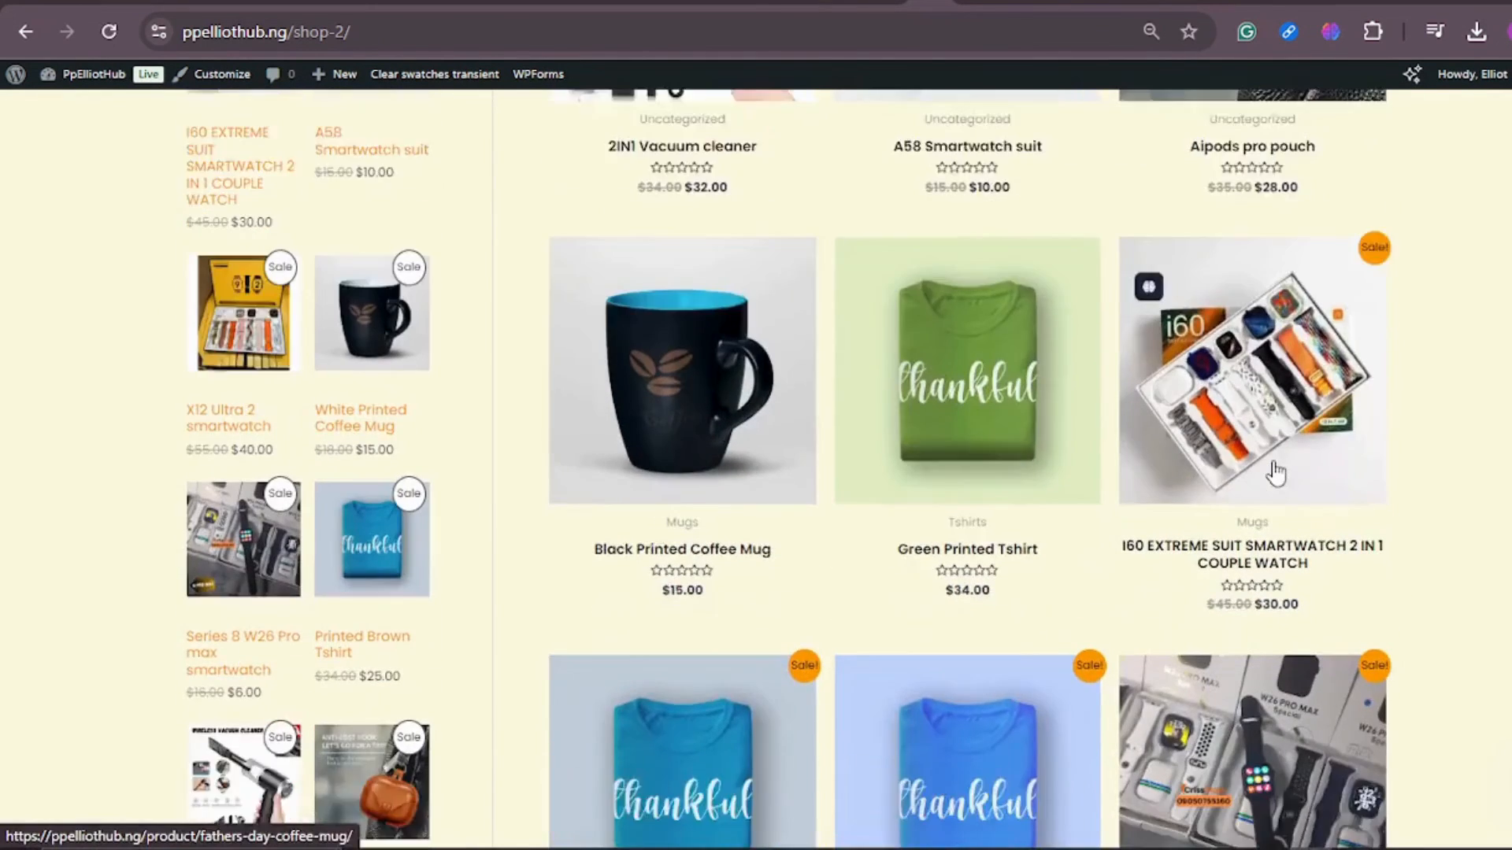
{"action": "scroll", "coordinate": [1080, 331], "scroll_direction": "up", "scroll_amount": 11}
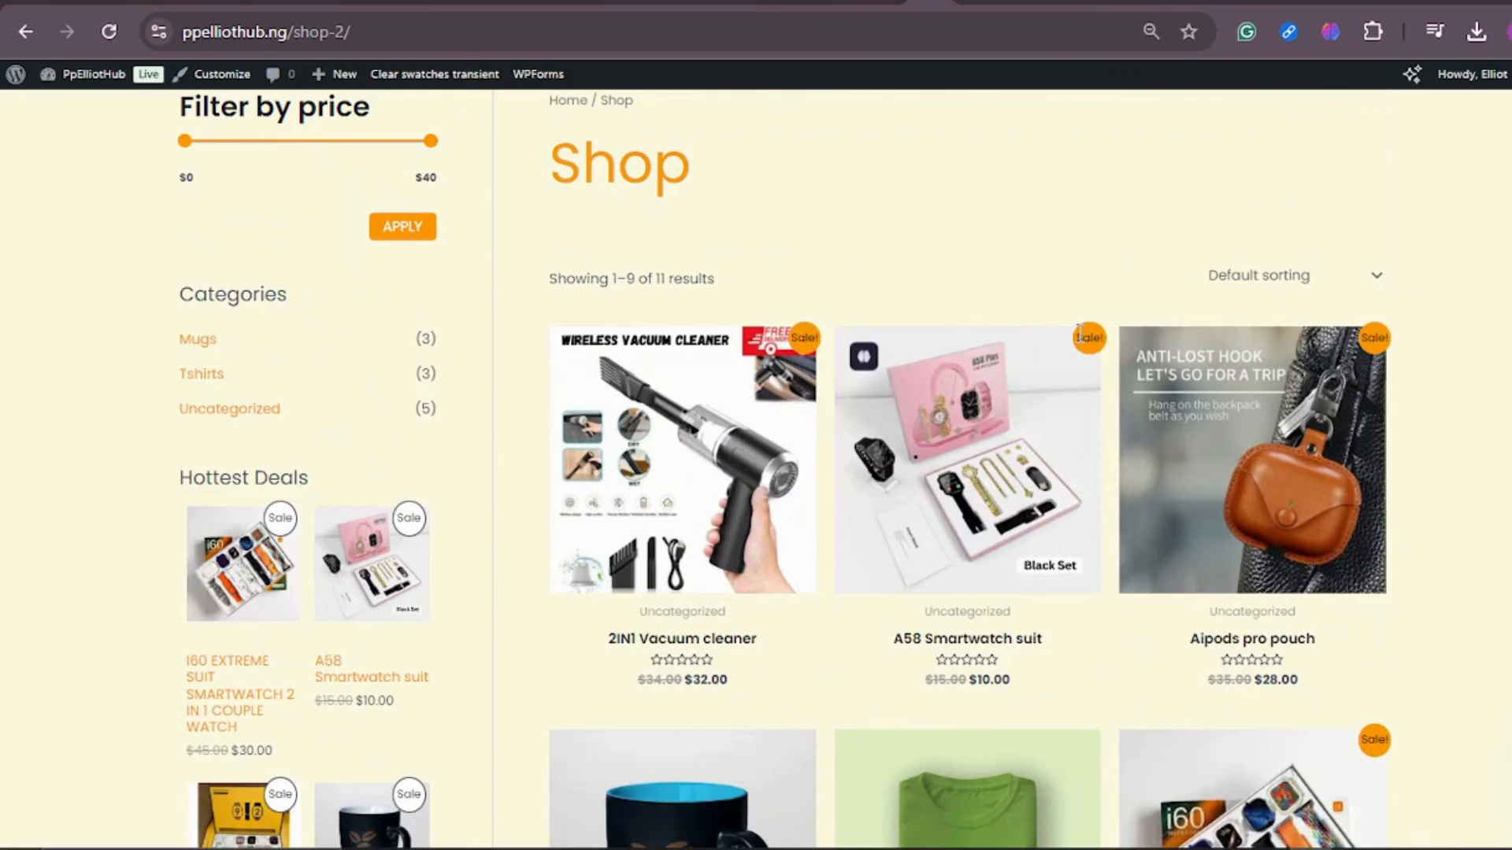
{"action": "scroll", "coordinate": [1056, 299], "scroll_direction": "down", "scroll_amount": 3}
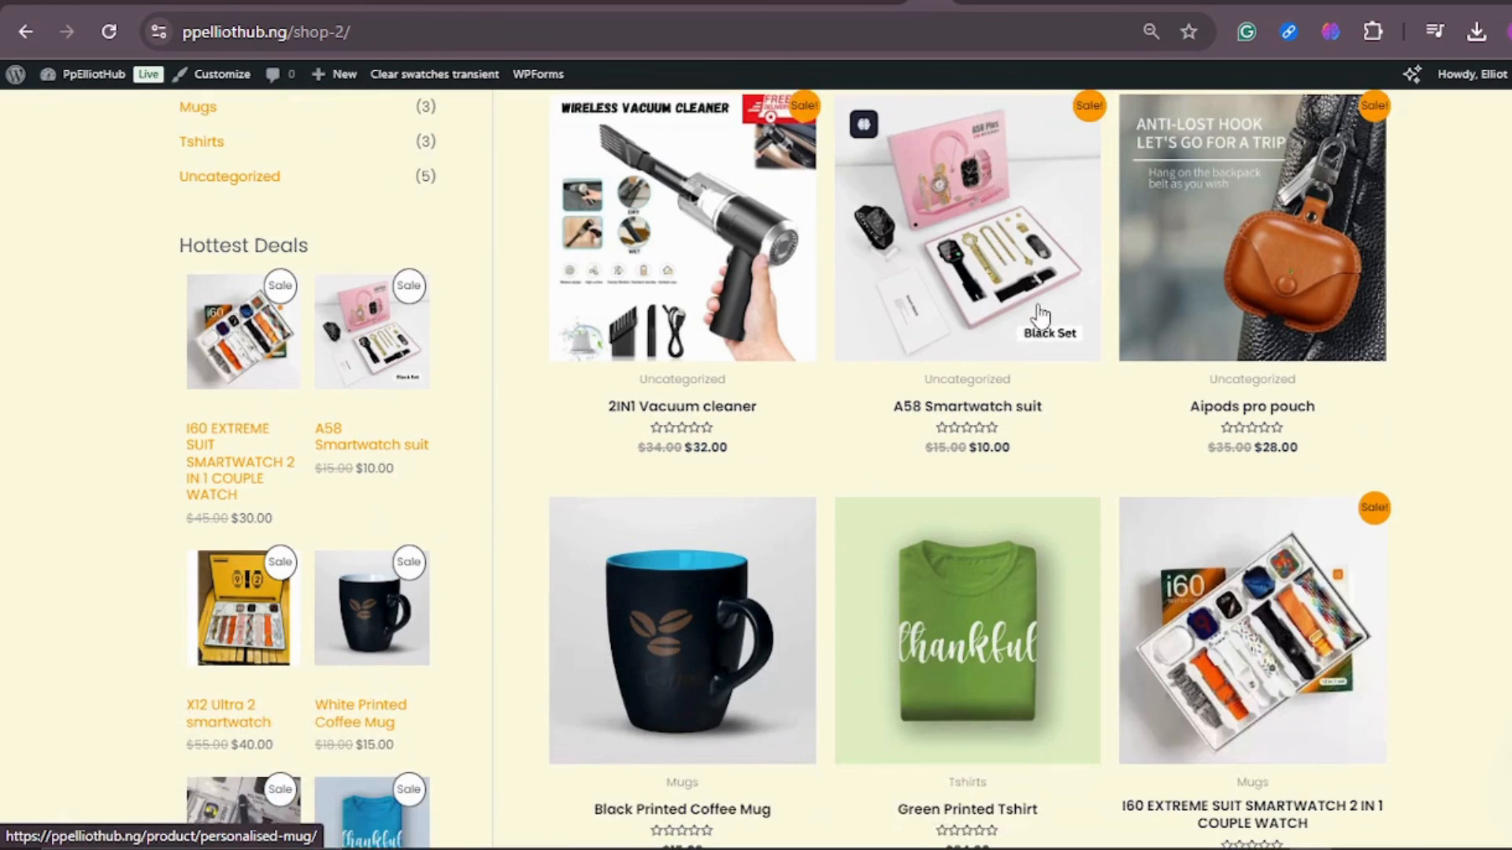
{"action": "scroll", "coordinate": [1041, 315], "scroll_direction": "down", "scroll_amount": 7}
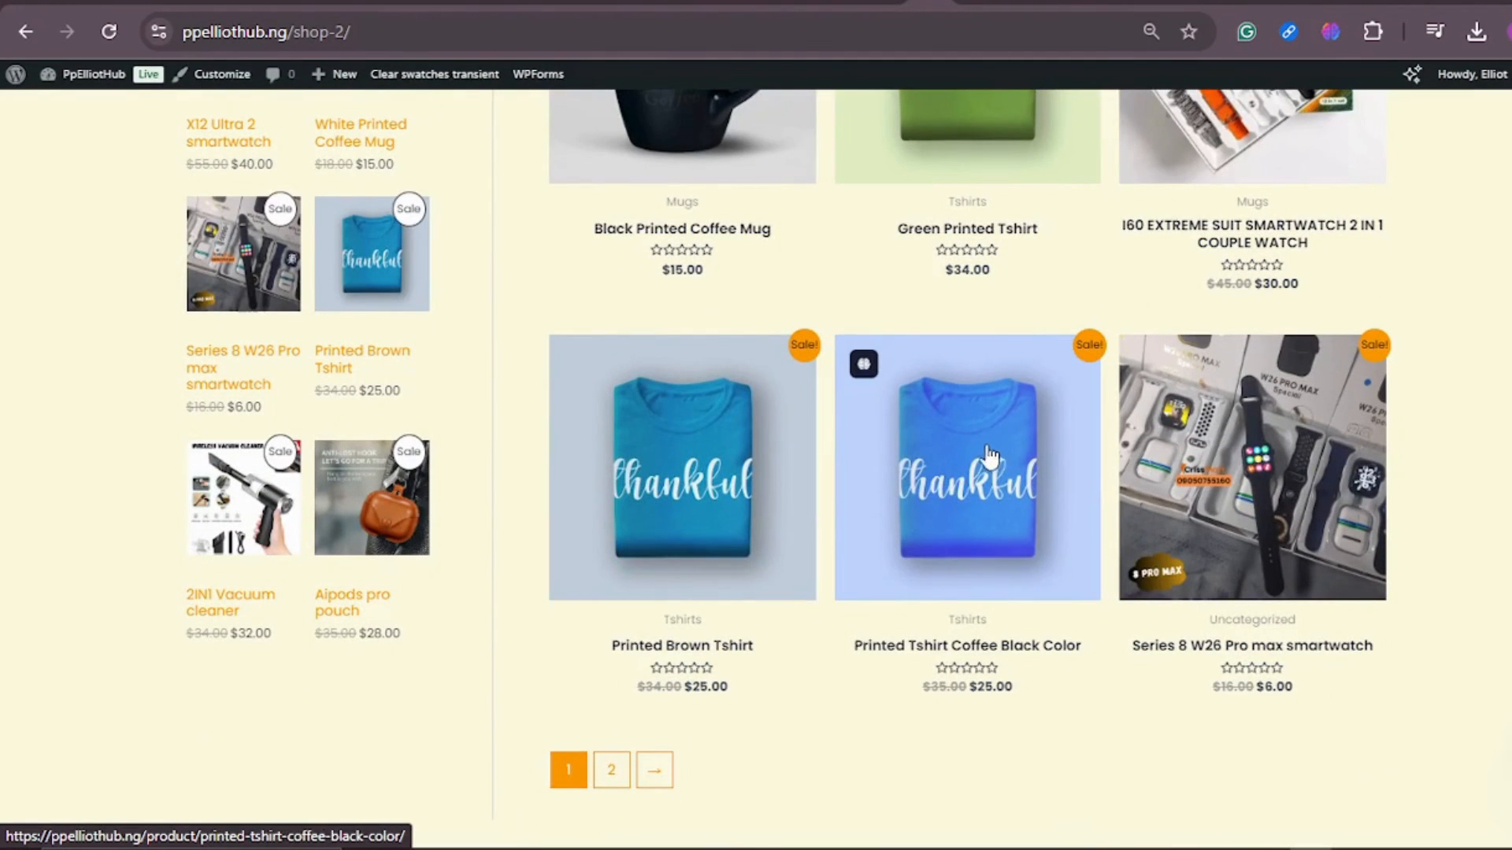
{"action": "scroll", "coordinate": [996, 440], "scroll_direction": "up", "scroll_amount": 9}
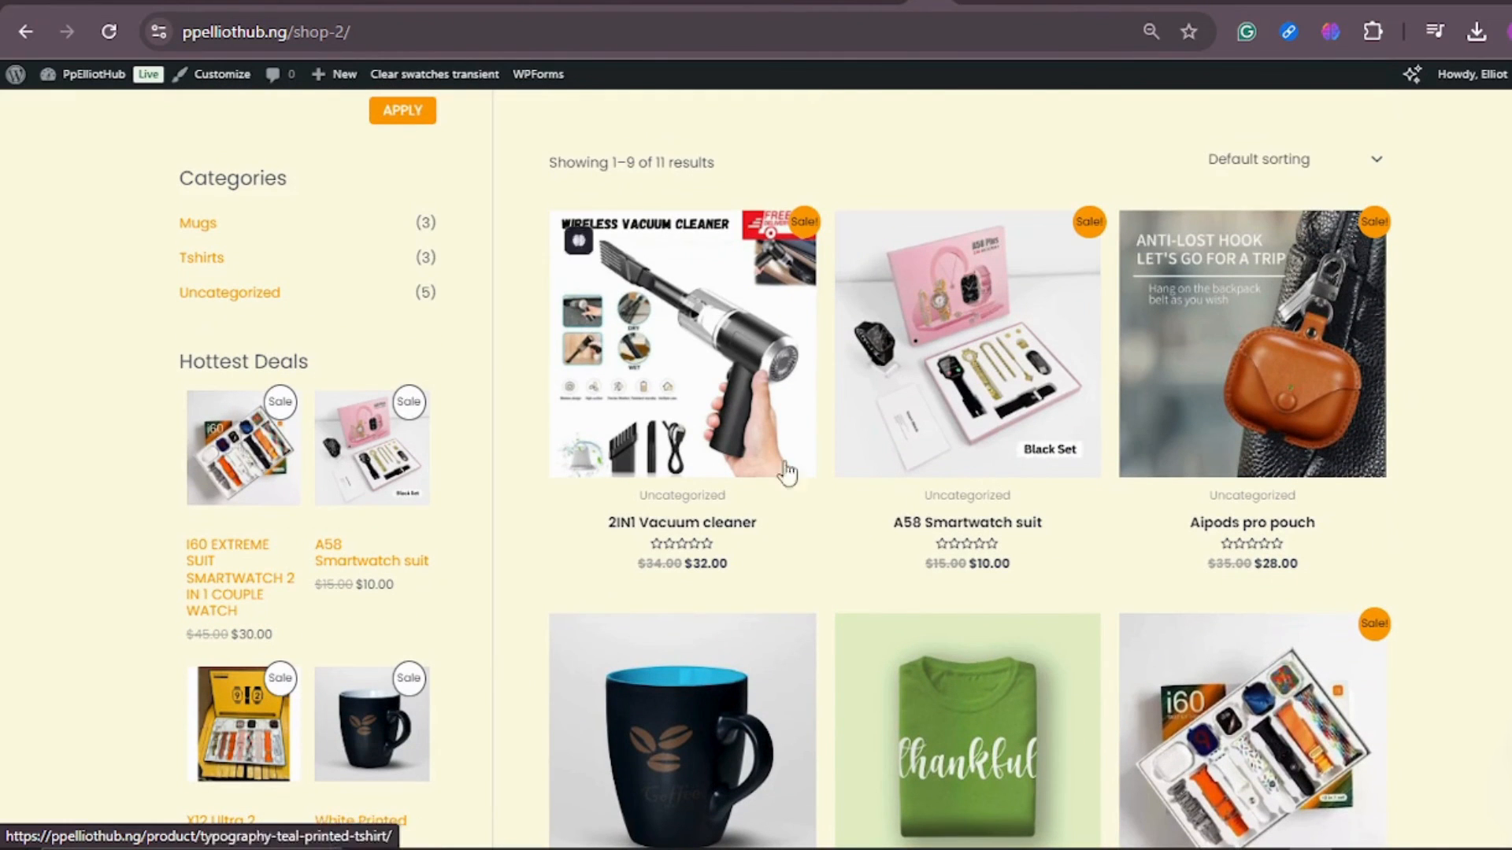
{"action": "scroll", "coordinate": [1065, 490], "scroll_direction": "down", "scroll_amount": 3}
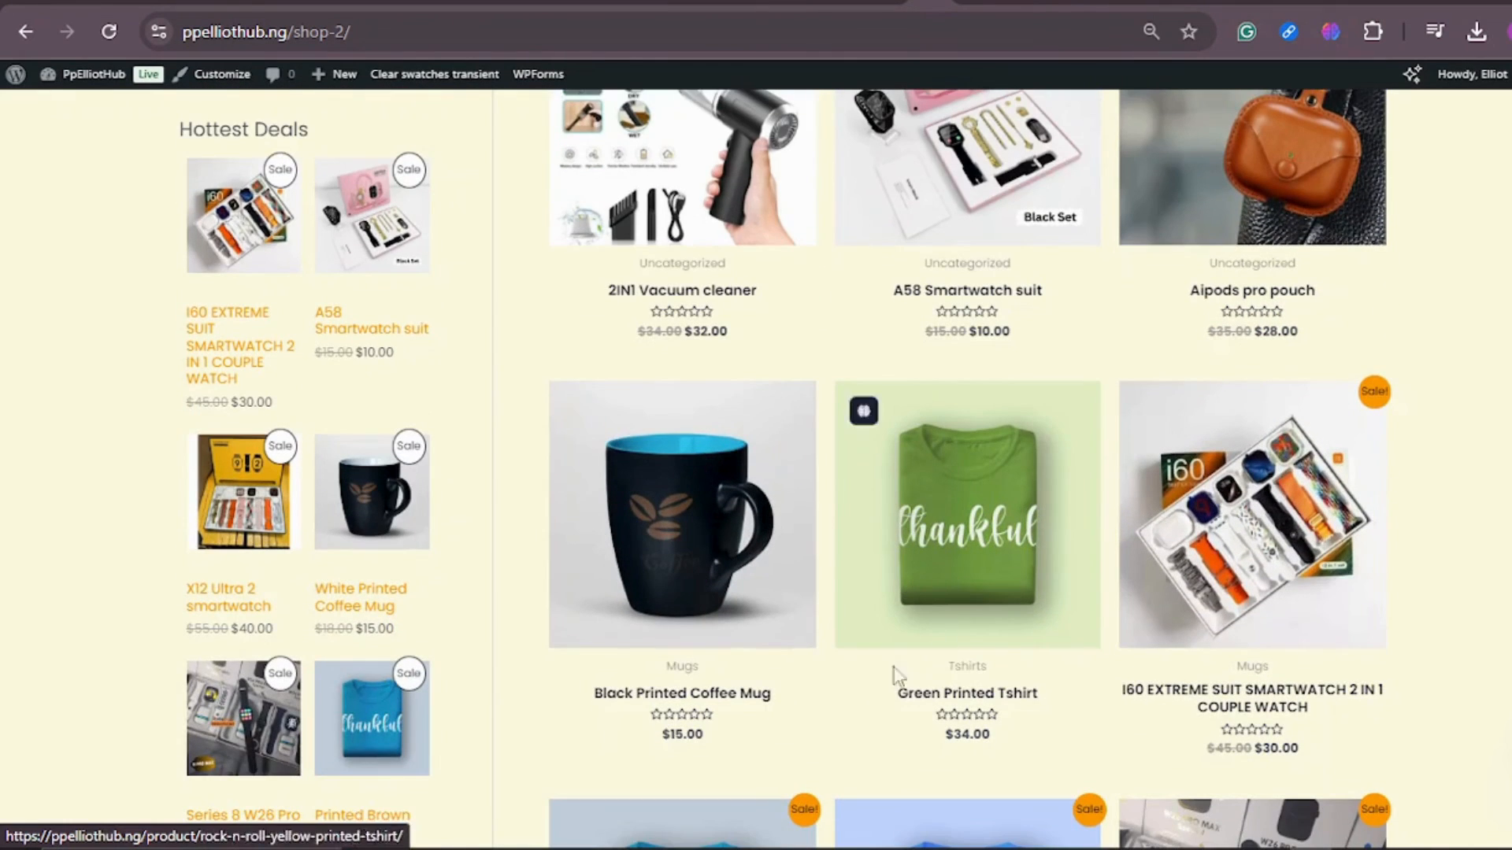
Switch back to the WordPress admin's product list and look through the demo mugs and T-shirts still listed
{"action": "left_click", "coordinate": [891, 6]}
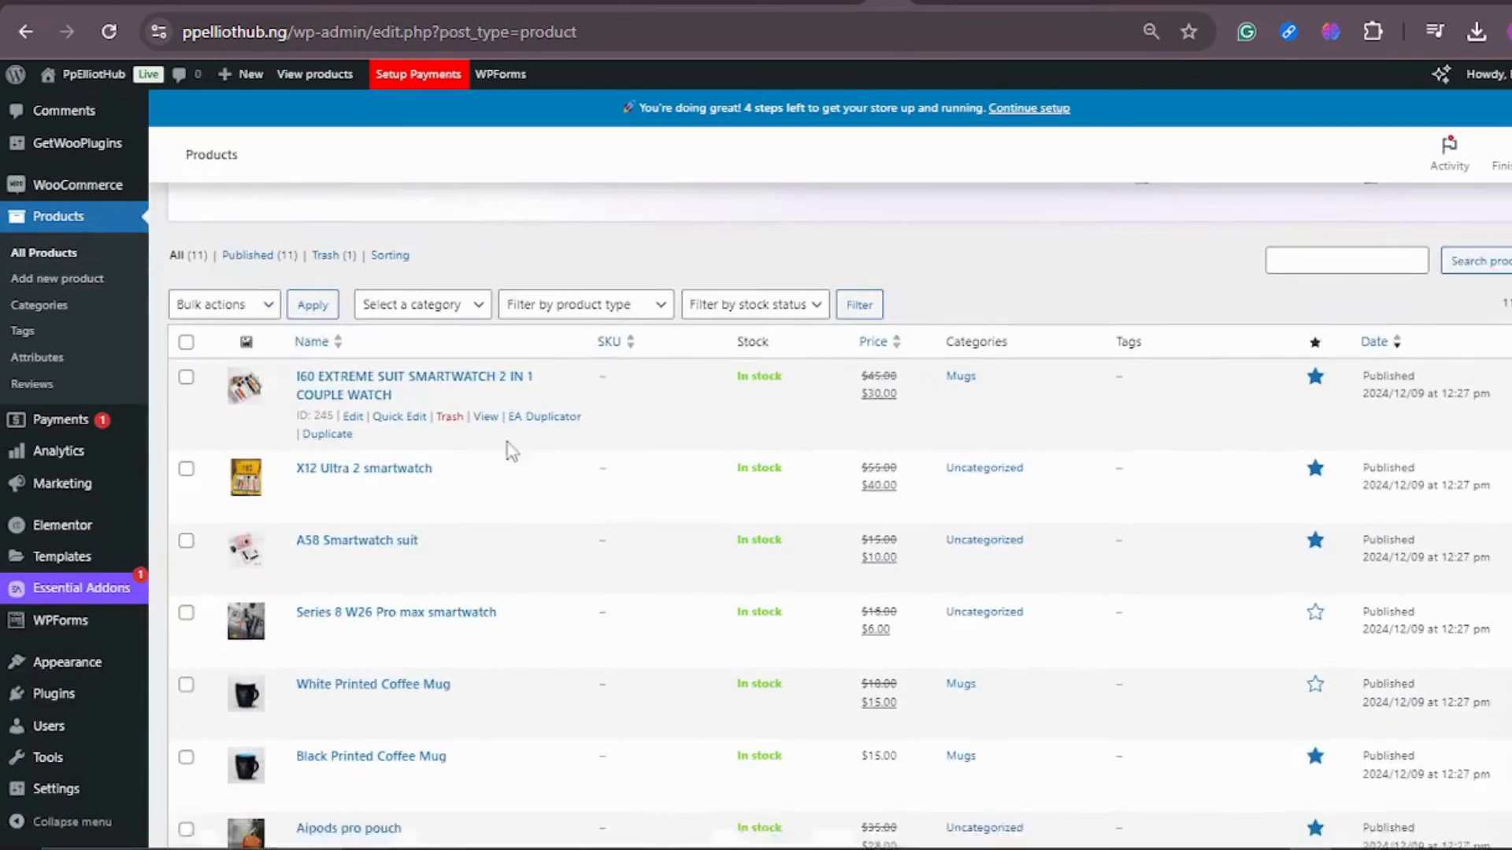
{"action": "scroll", "coordinate": [429, 425], "scroll_direction": "down", "scroll_amount": 3}
{"action": "scroll", "coordinate": [426, 423], "scroll_direction": "down", "scroll_amount": 4}
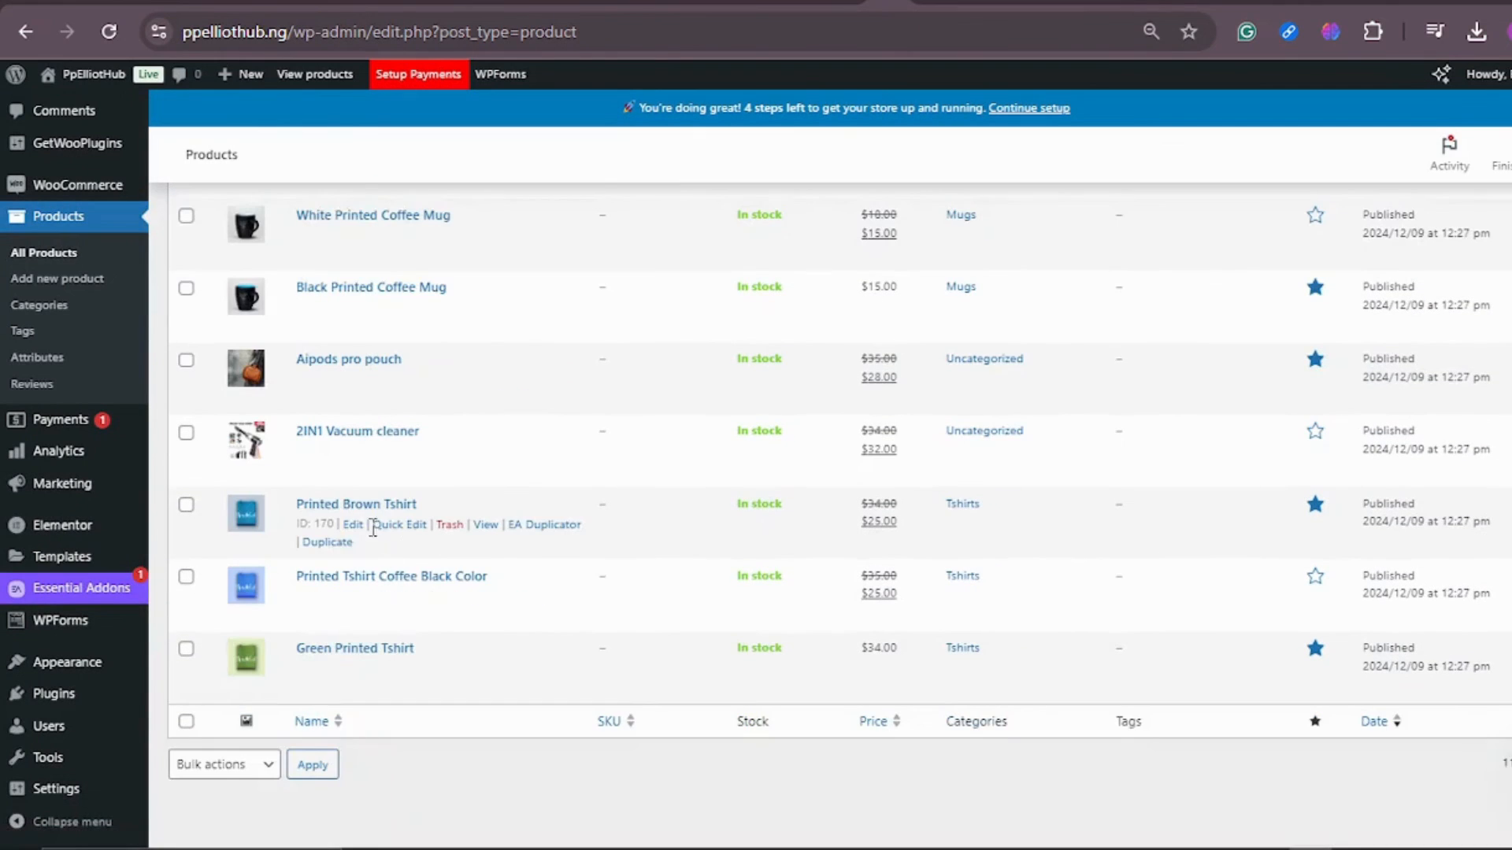